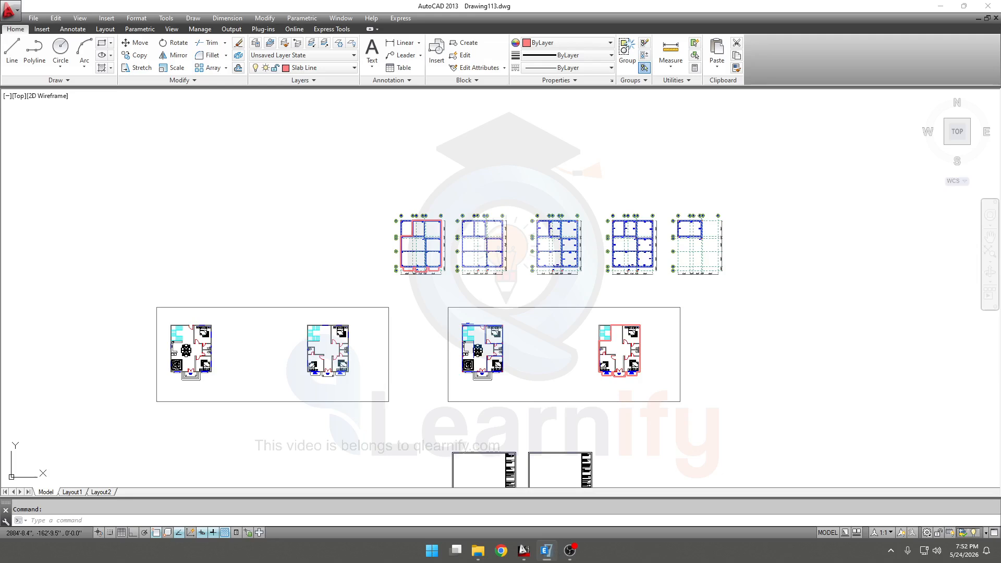
Switch to ETABS and maximize its window.
left_click(546, 551)
left_click_drag(814, 138, 785, 135)
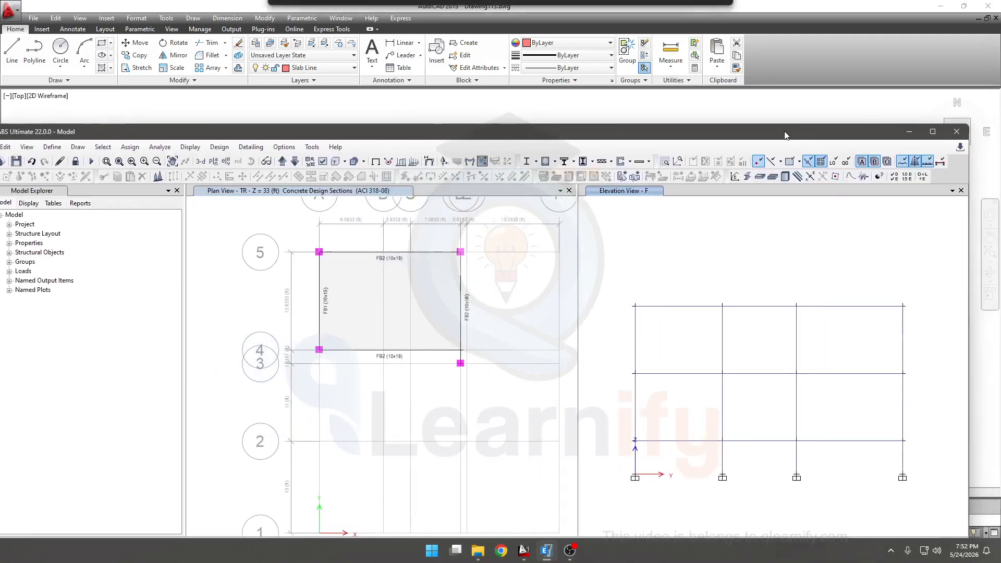
left_click(933, 132)
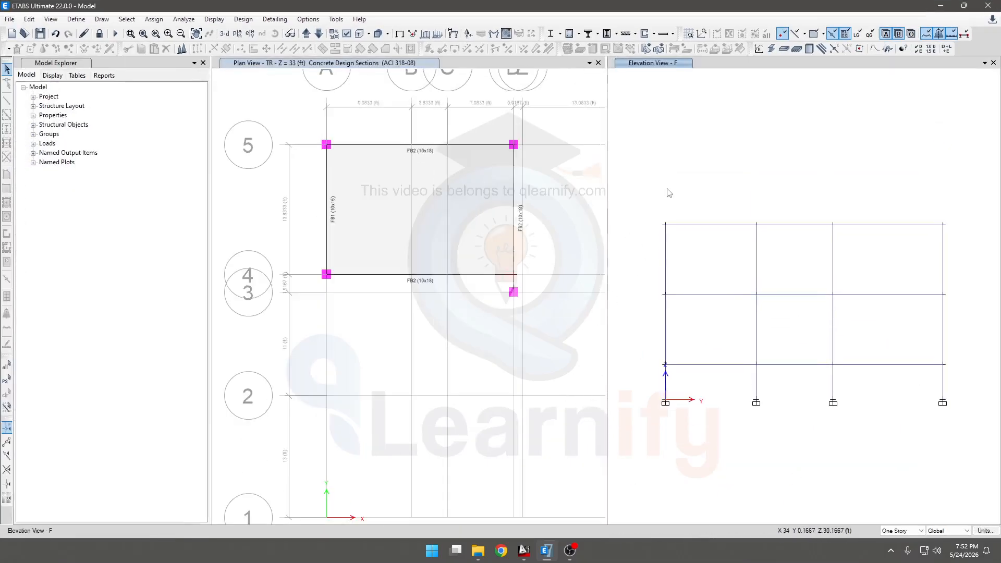
Step the plan view down through the stories and set it to Story1 at Z = 15 ft.
left_click(516, 277)
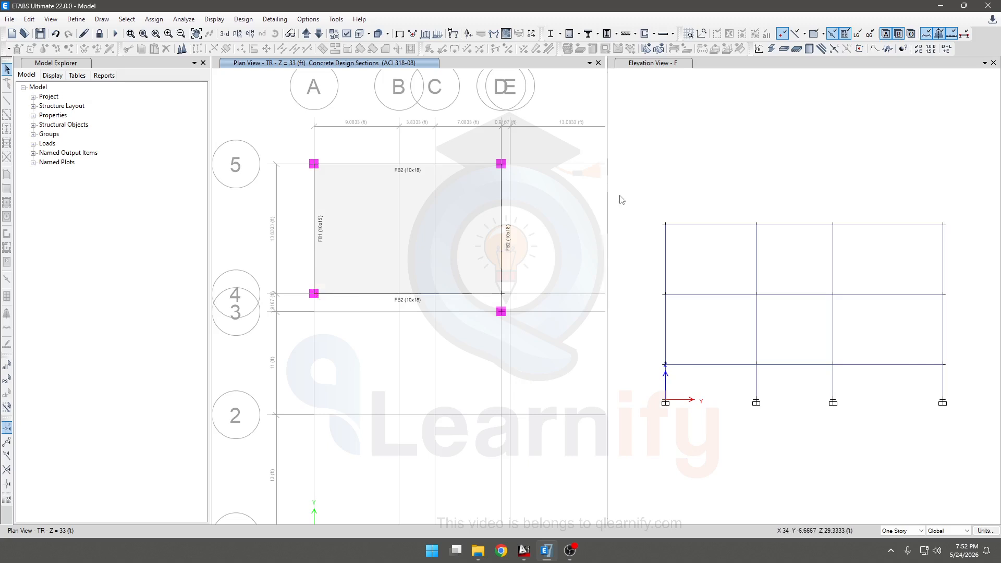
scroll(523, 222, "down", 3)
middle_click_drag(531, 256, 494, 252)
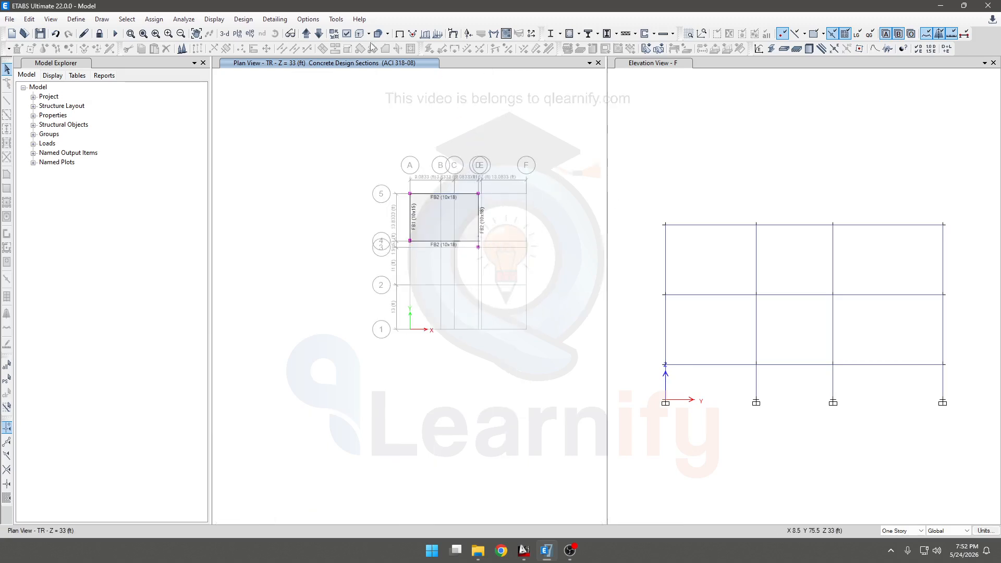
left_click(318, 34)
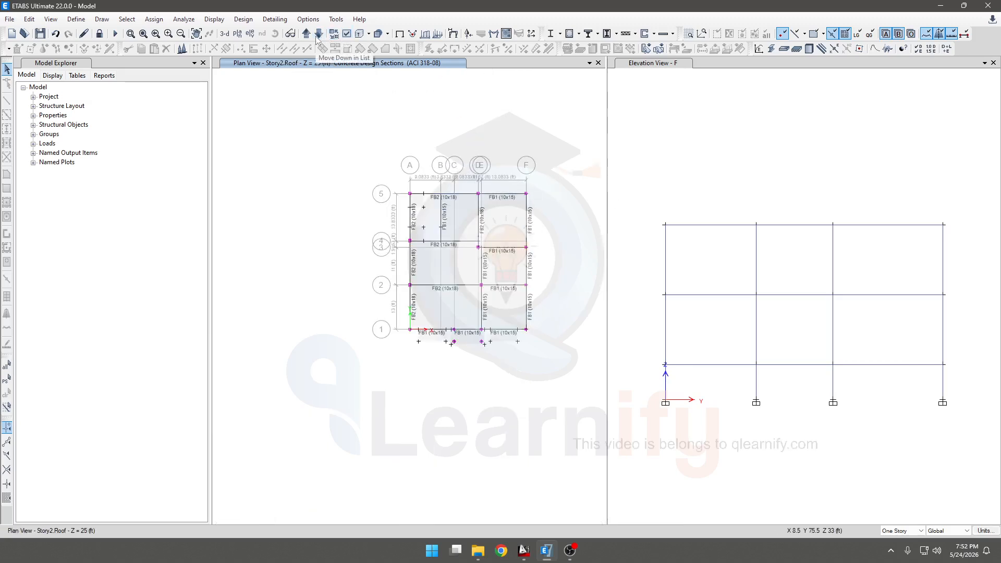
left_click(318, 34)
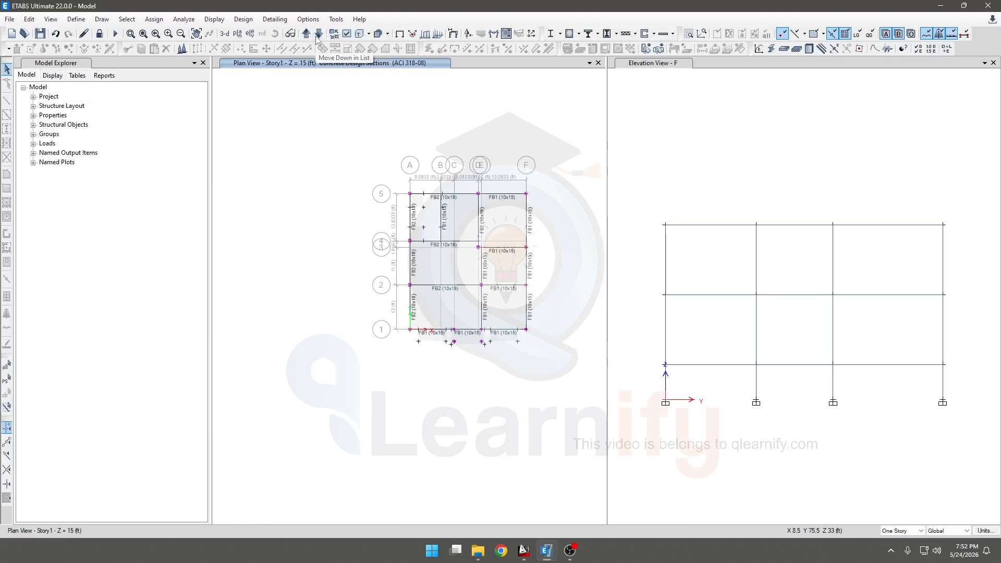
left_click(318, 34)
left_click(318, 35)
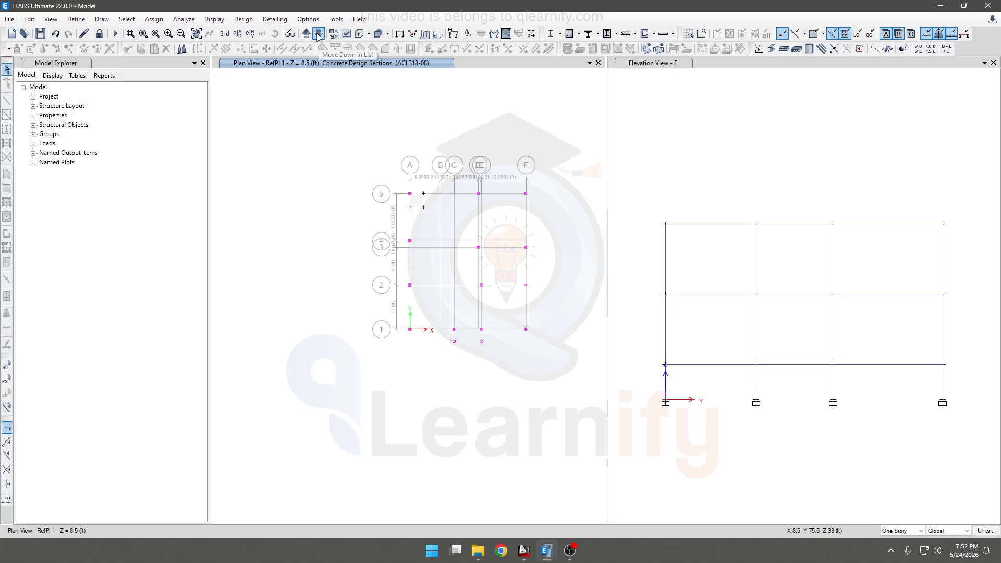
left_click(306, 34)
scroll(499, 284, "up", 5)
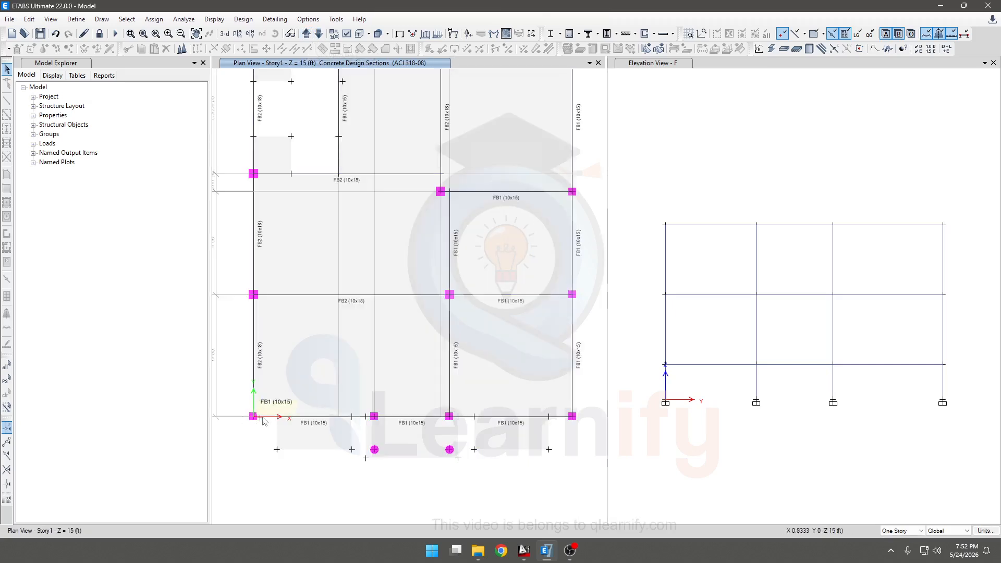
middle_click_drag(578, 107, 571, 163)
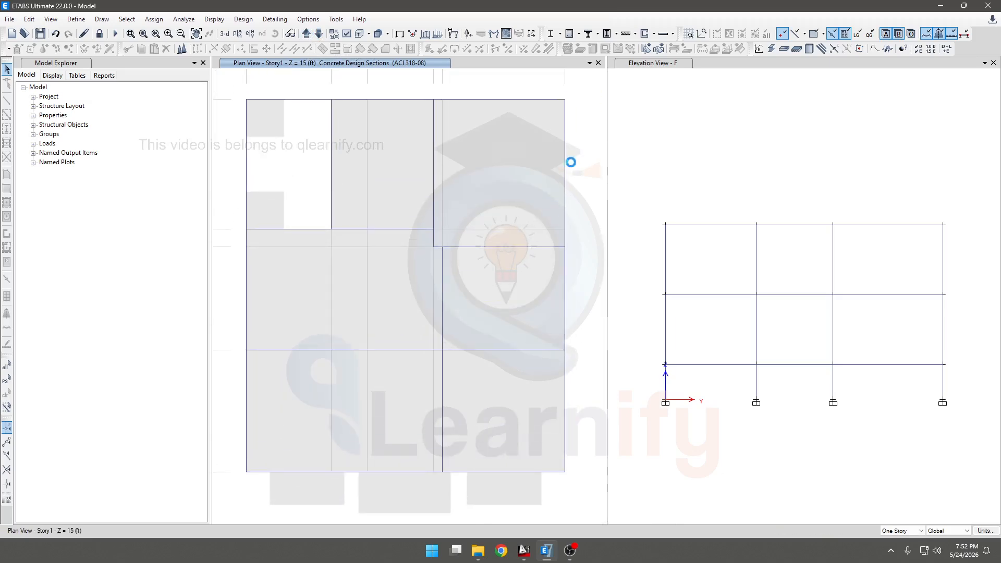
left_click(612, 435)
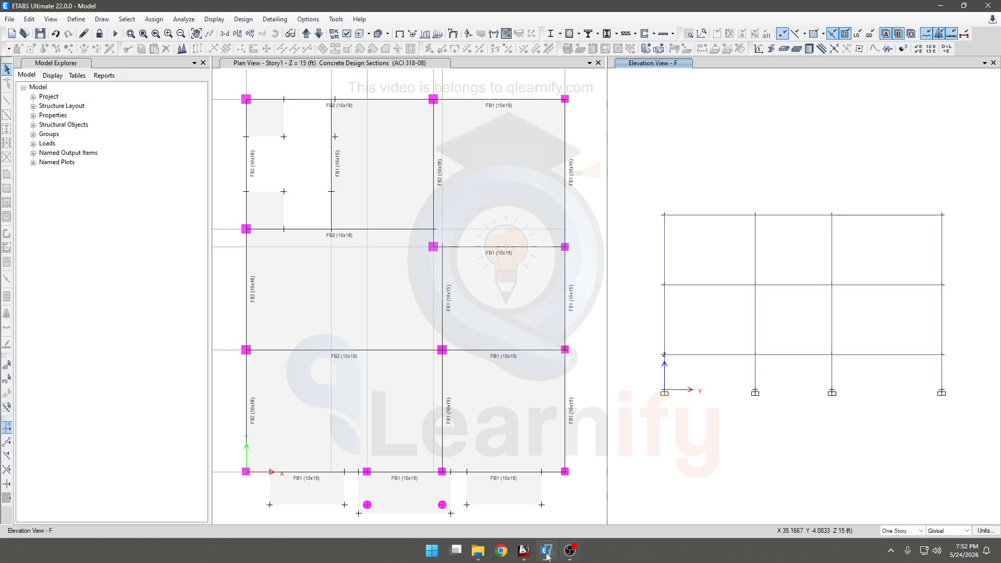
Switch to AutoCAD and examine the column and GB1/GB2 grade beam labels on the grade beam layout plan.
left_click(524, 551)
scroll(539, 277, "up", 5)
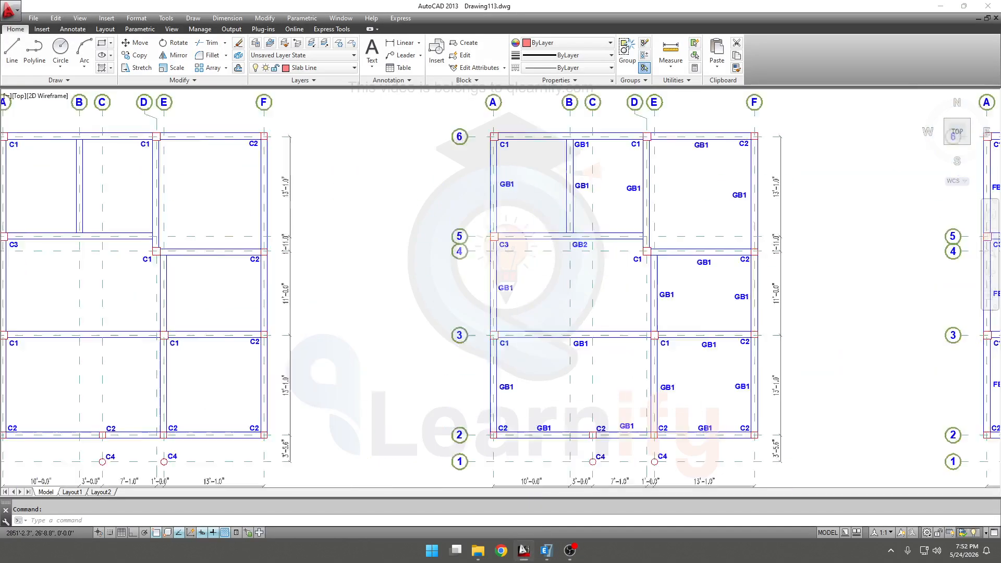
scroll(568, 226, "up", 2)
middle_click_drag(567, 225, 431, 290)
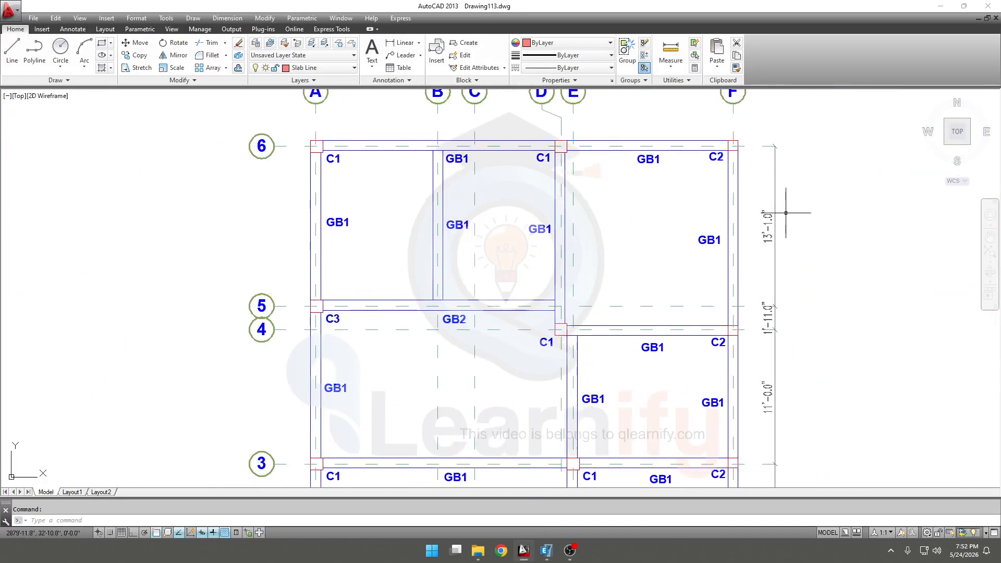
scroll(709, 202, "down", 2)
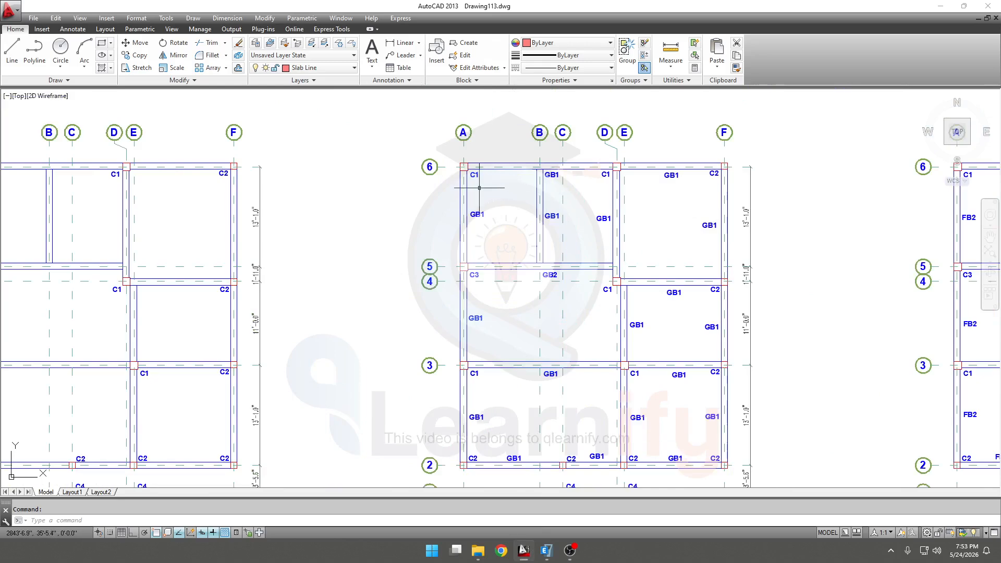
scroll(467, 174, "up", 2)
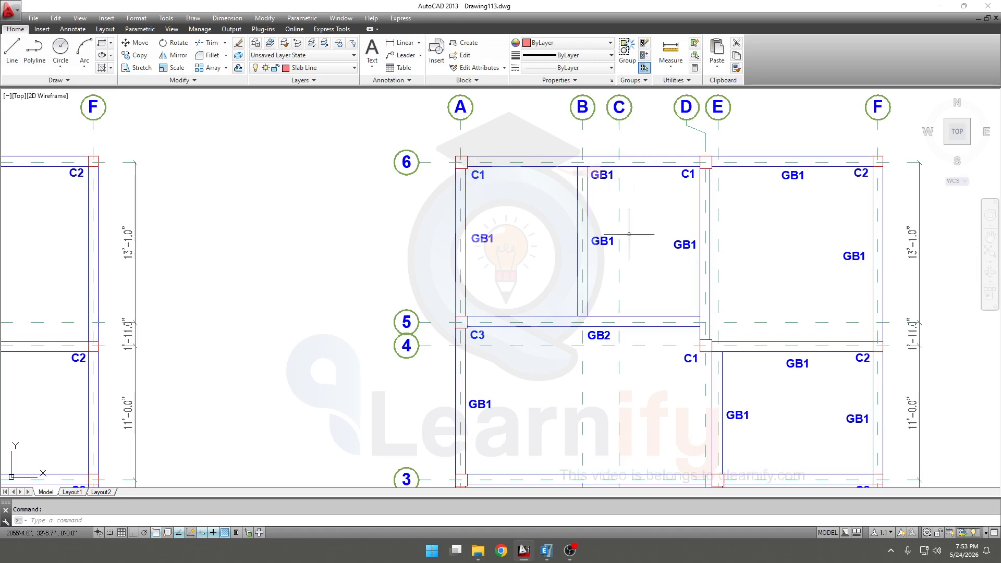
middle_click_drag(675, 362, 670, 328)
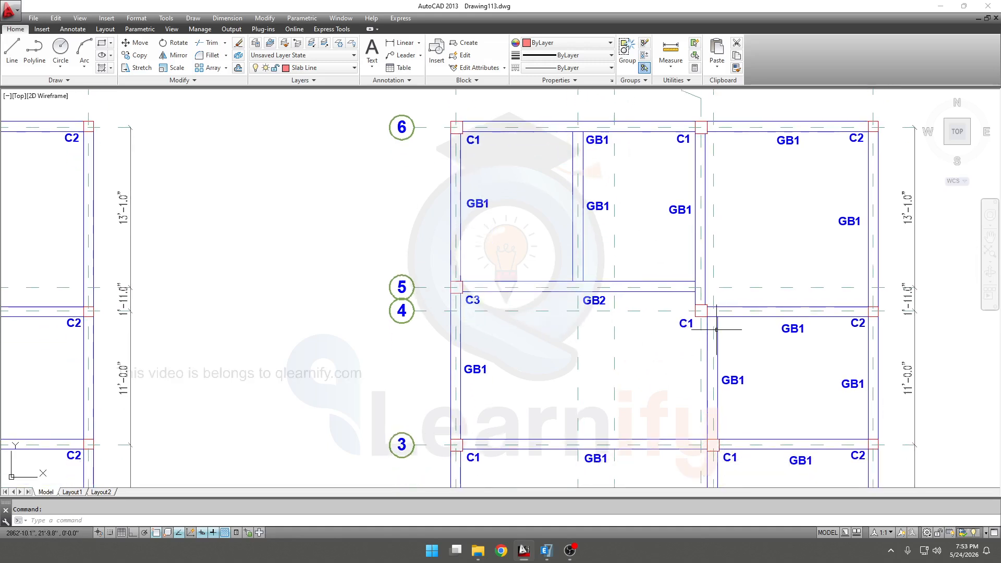
Open the Design Parameters workbook from the desktop in Excel and show its Final Reabr (L+T) sheet.
left_click(433, 550)
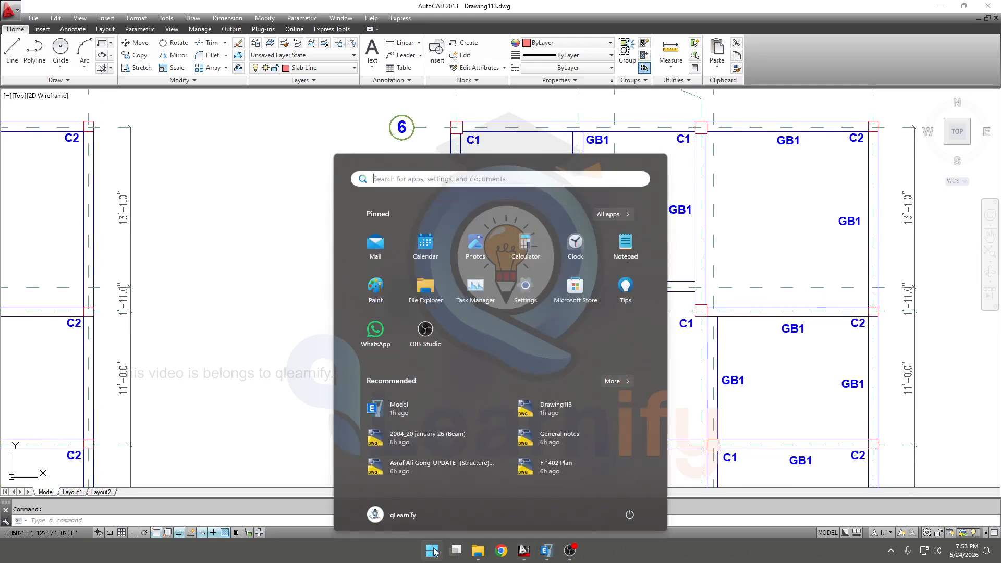
left_click(546, 551)
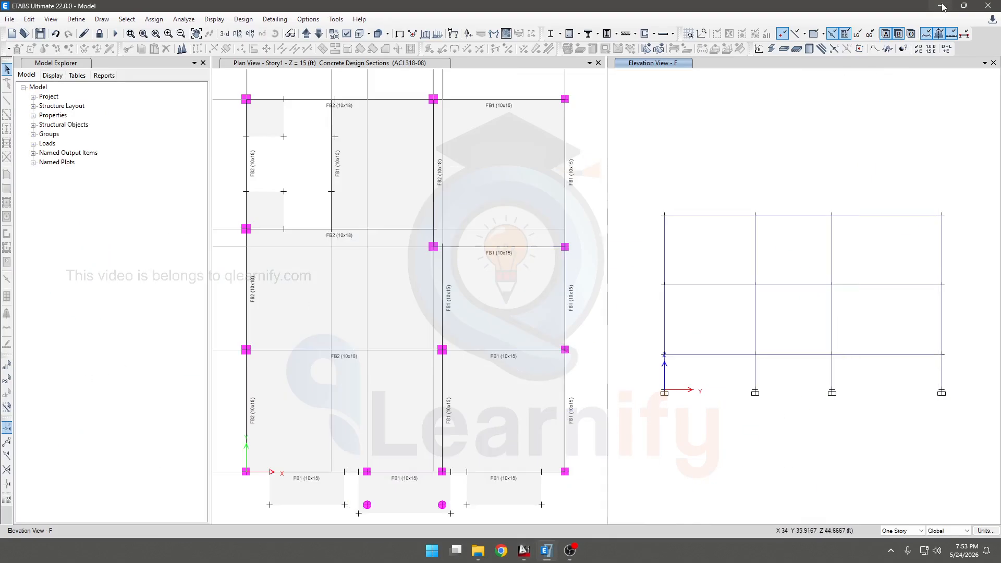
left_click(941, 5)
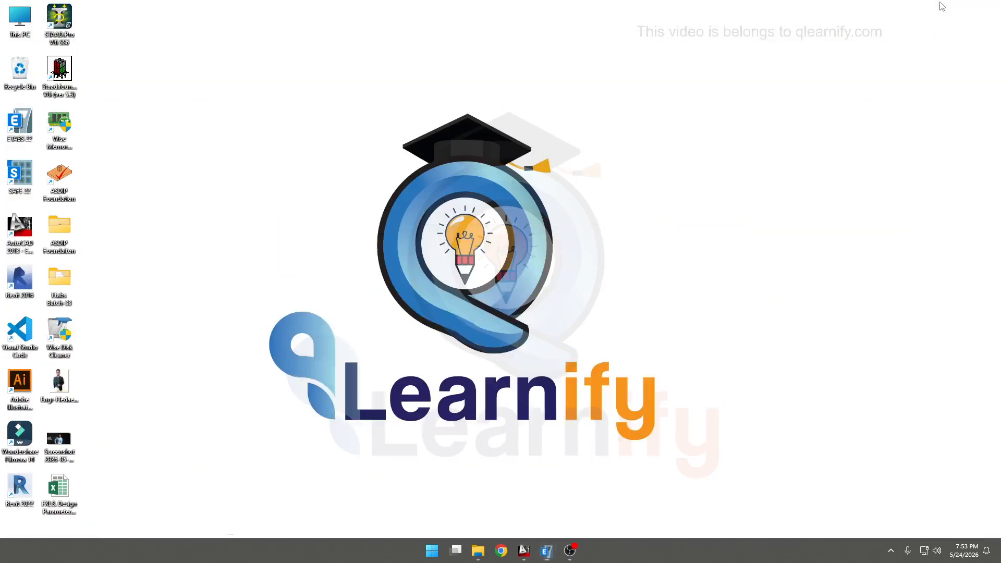
double_click(64, 492)
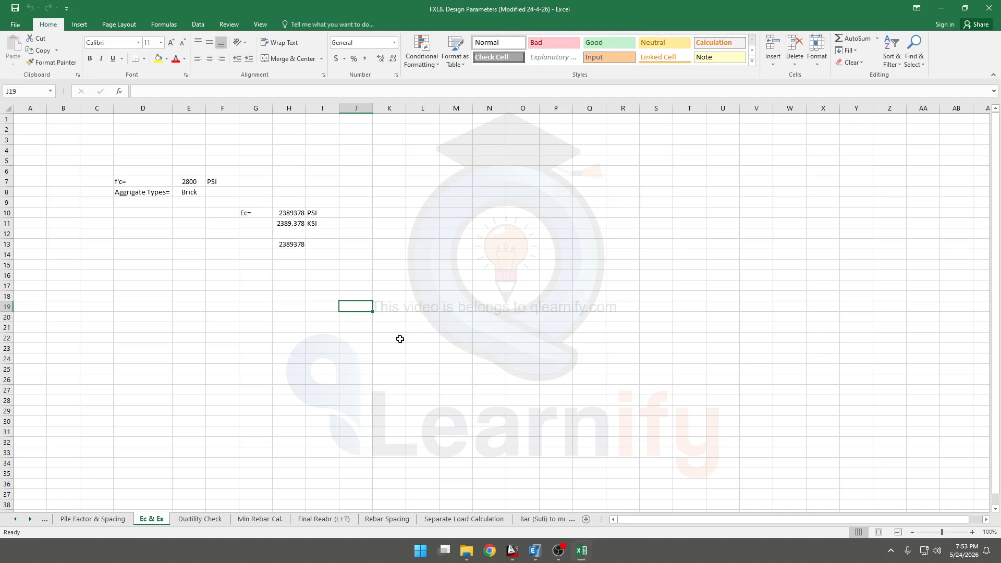
left_click(356, 286)
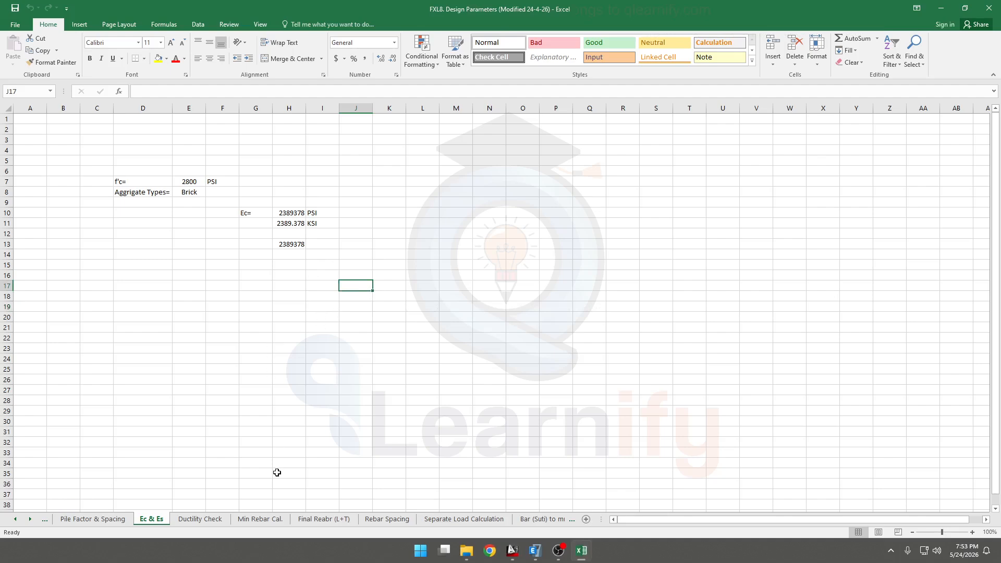
left_click(313, 519)
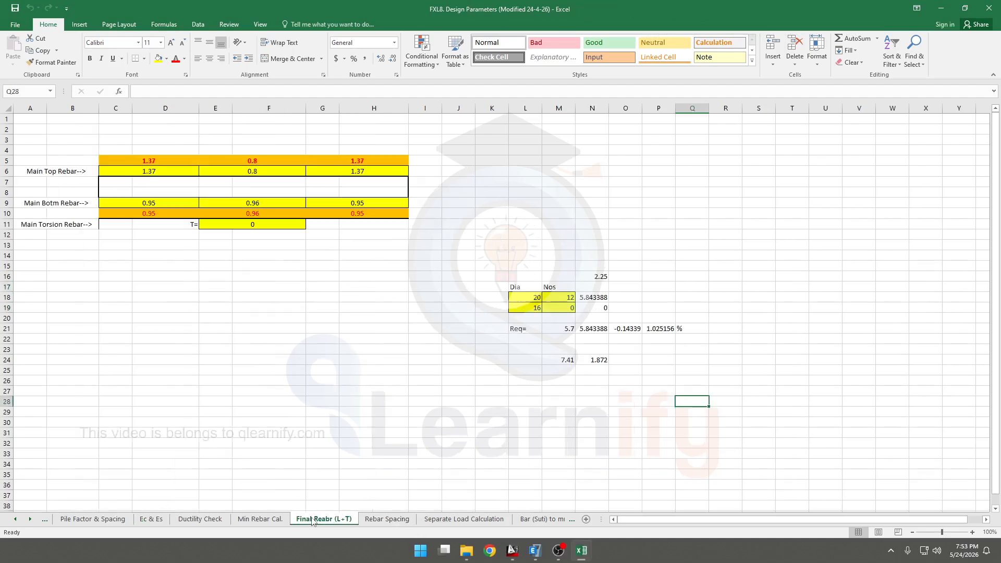
left_click(645, 412)
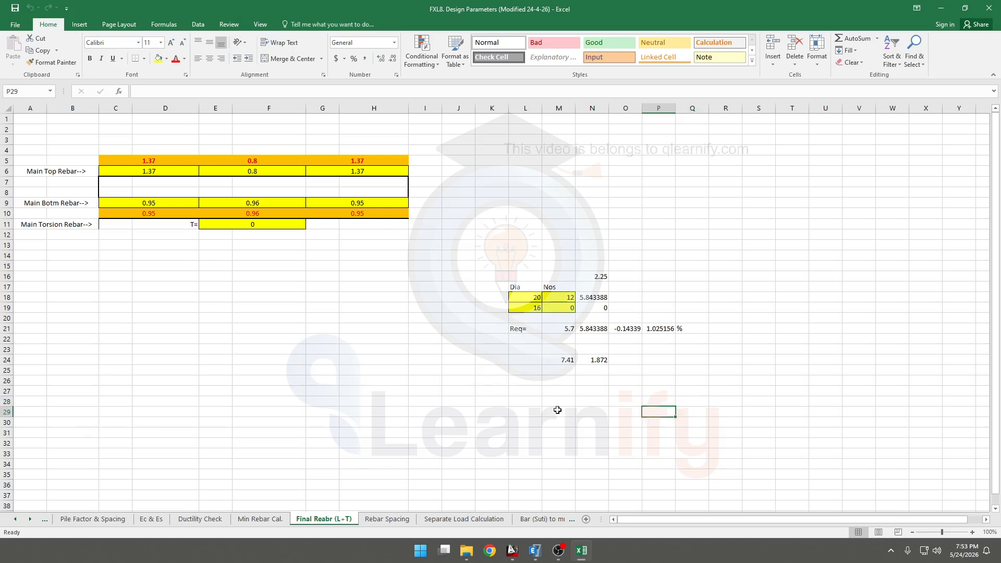
Switch to ETABS and display the Total Longitudinal Reinforcing concrete frame design output on the elevation view.
left_click(536, 550)
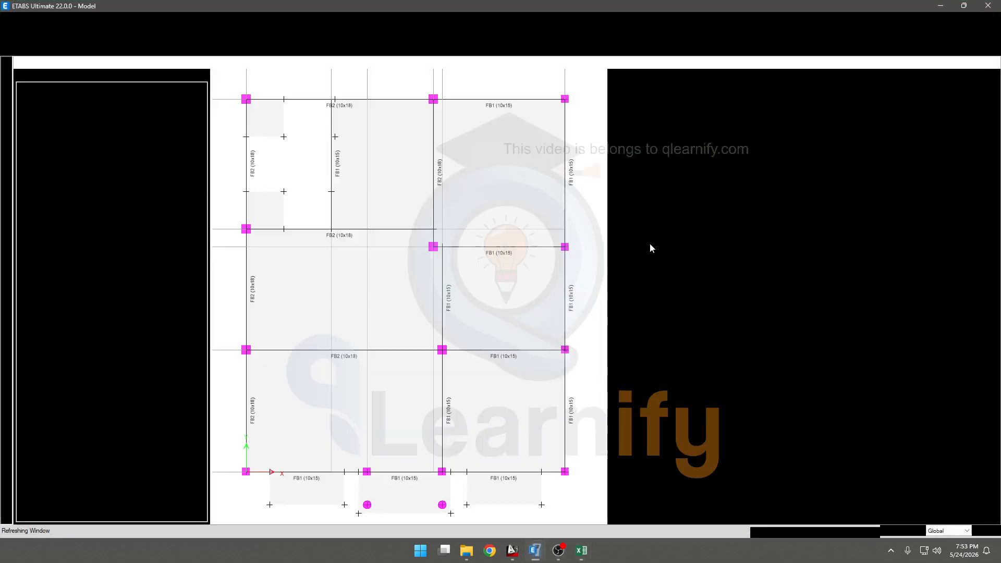
left_click(608, 266)
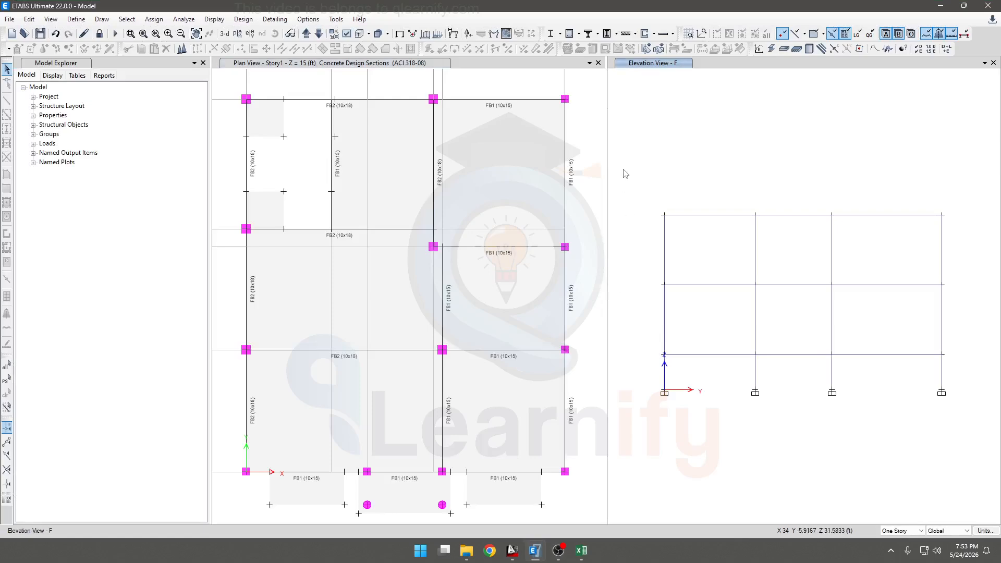
left_click(578, 34)
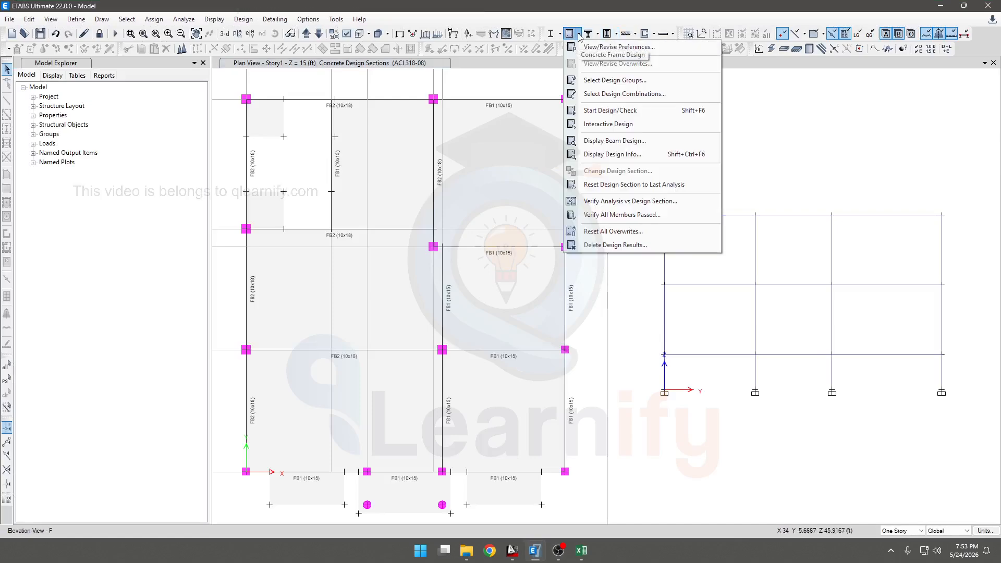
left_click(613, 146)
left_click(694, 180)
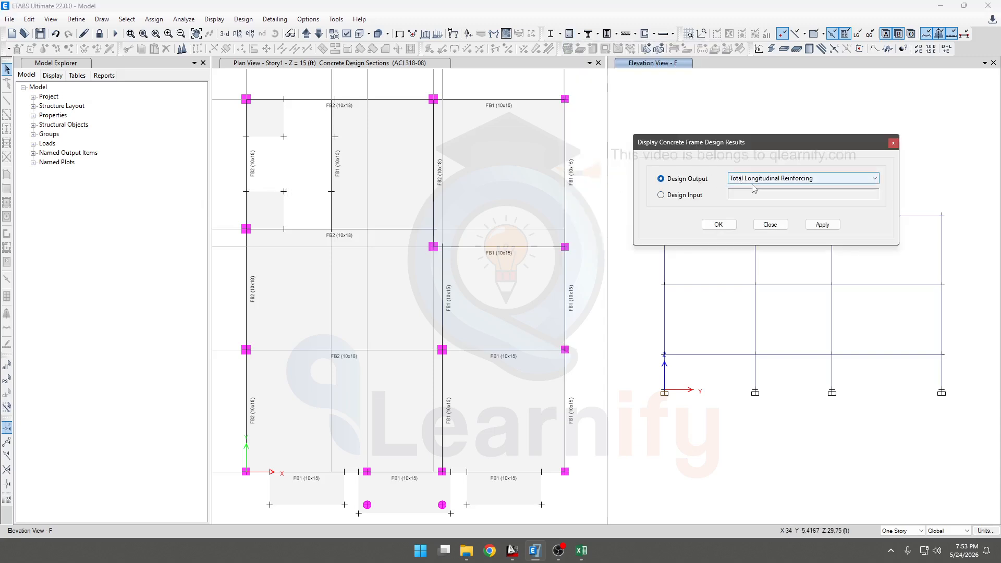
left_click(822, 224)
left_click(892, 143)
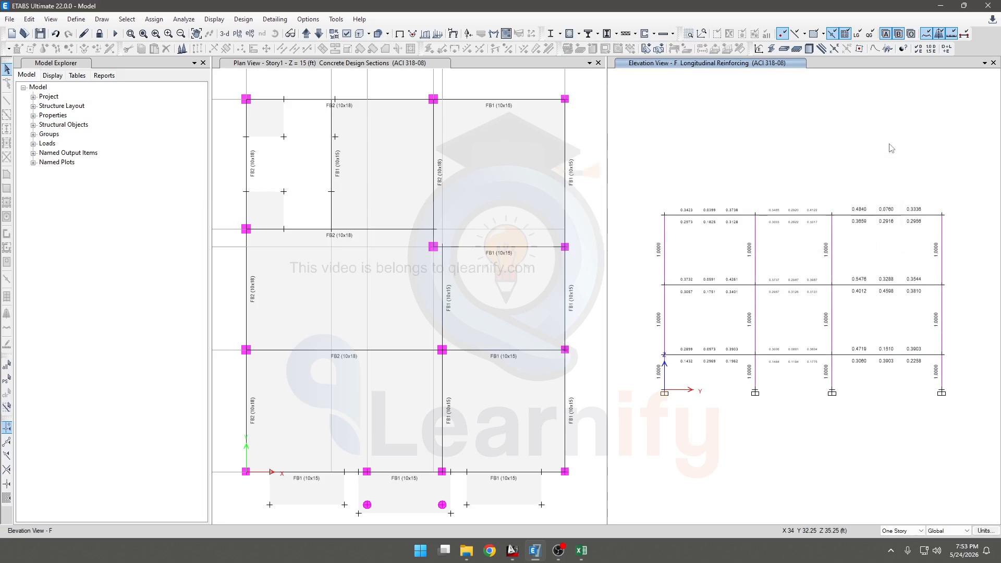
Set the reinforcement elevation view to grid line A, keeping the elevation list clear of the results.
scroll(297, 161, "down", 3)
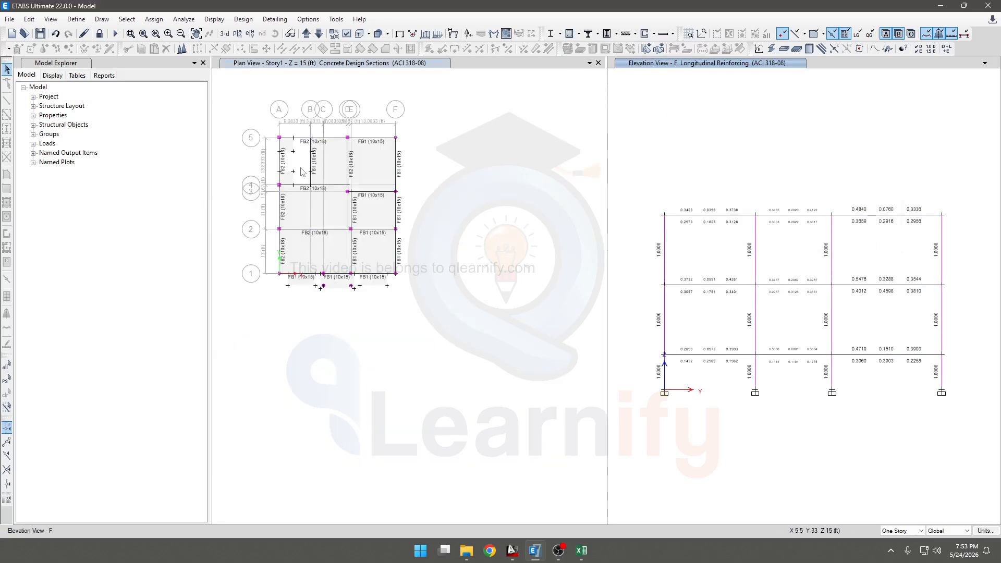
left_click(300, 164)
left_click(669, 164)
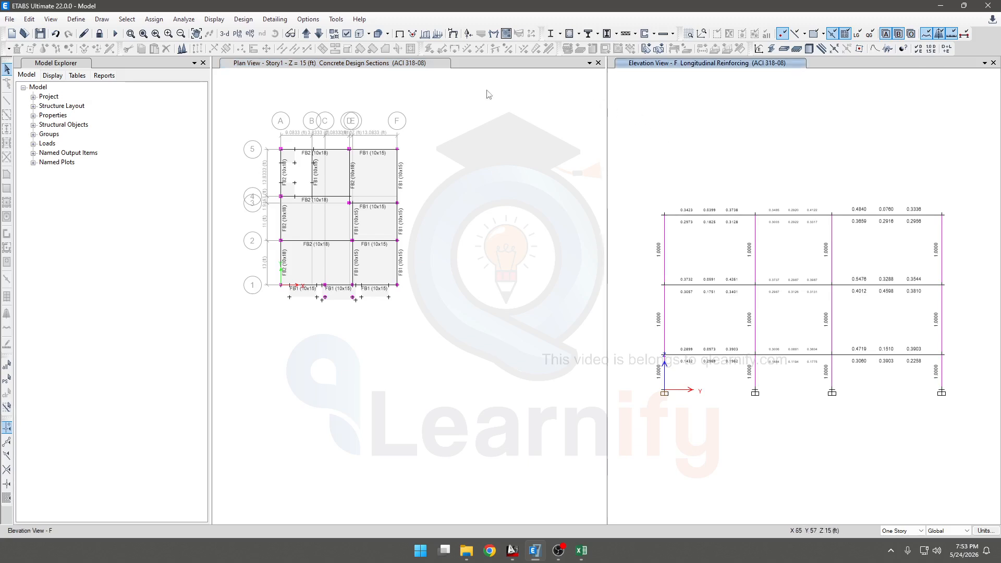
left_click(249, 33)
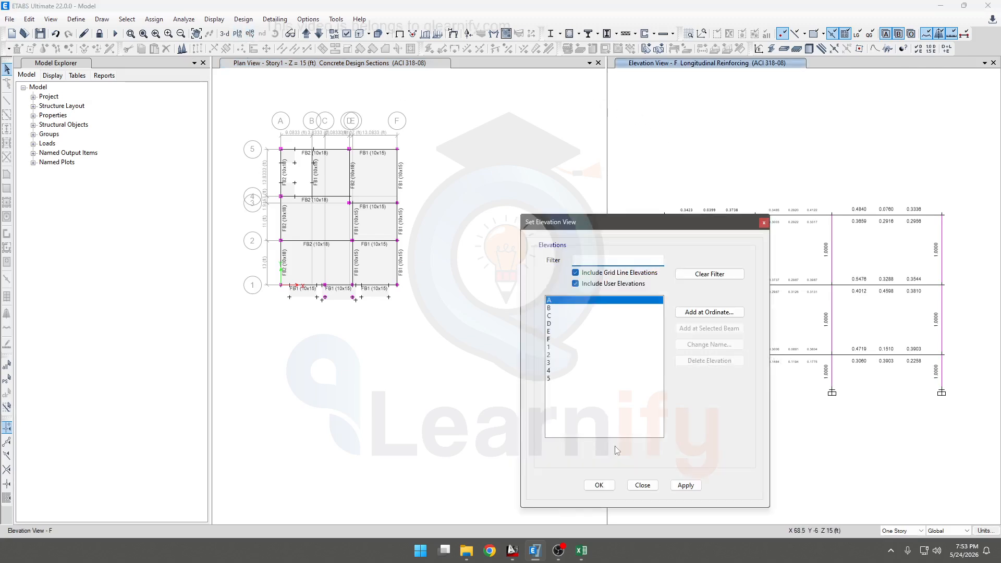
left_click(685, 485)
left_click_drag(599, 221, 428, 195)
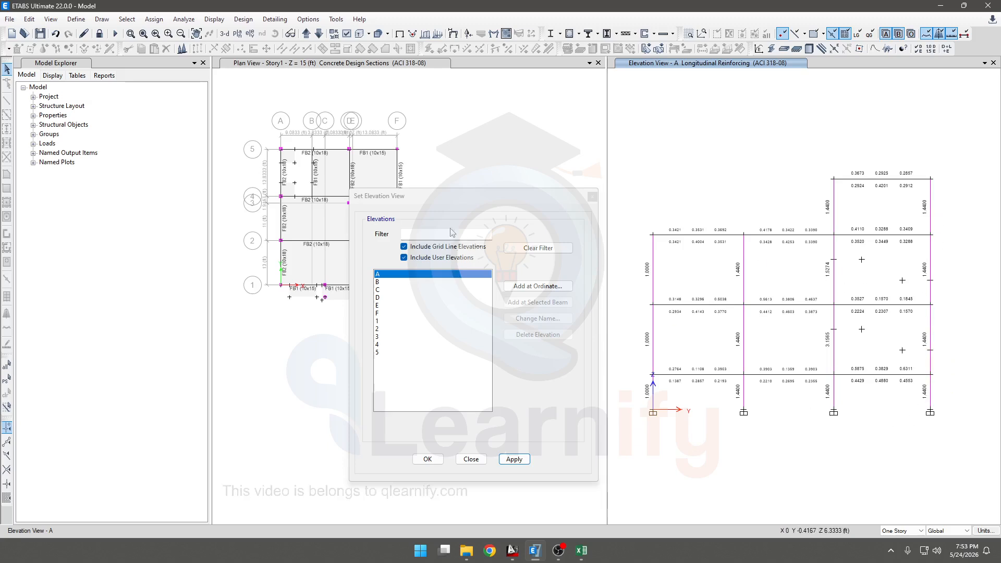
Open Calculator and multiply 1.44 by 1.15, minimizing it after reading the result.
left_click(582, 550)
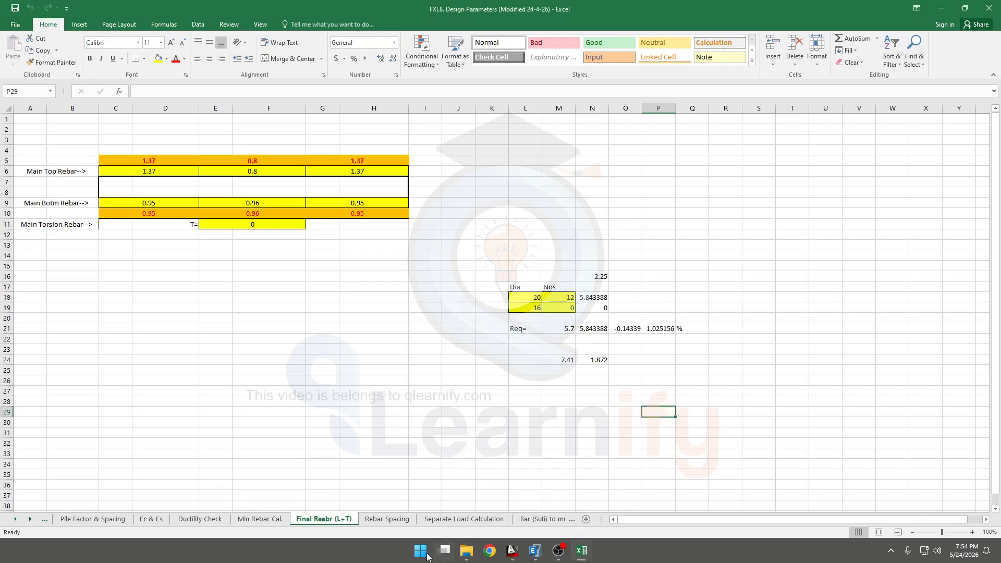
left_click(420, 550)
left_click(522, 243)
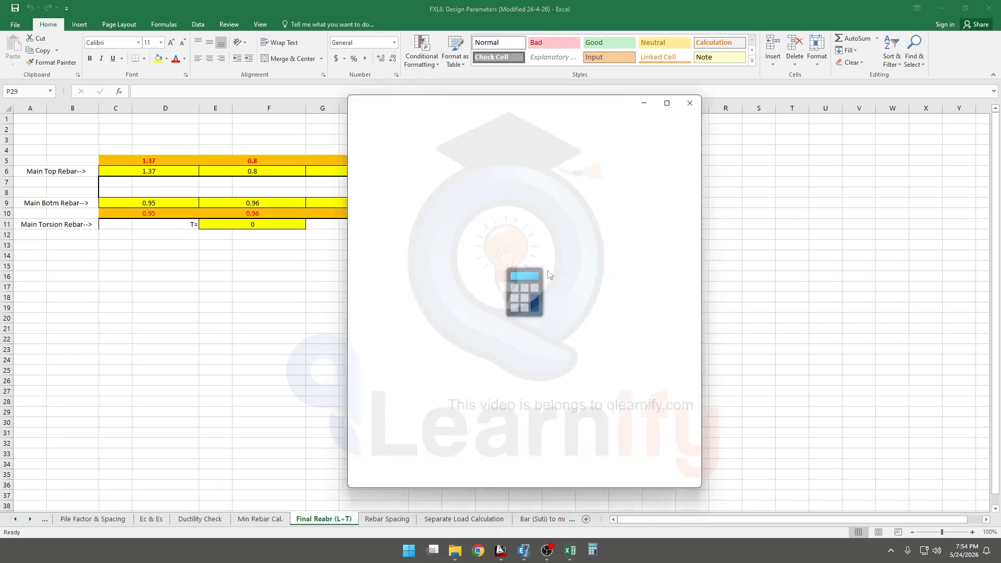
left_click_drag(606, 139, 591, 124)
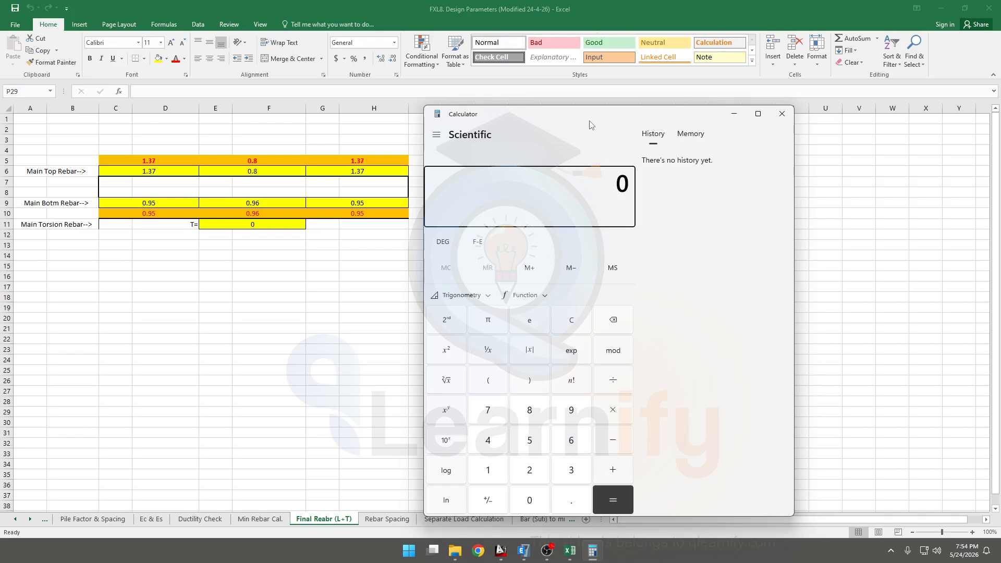
type("1.15")
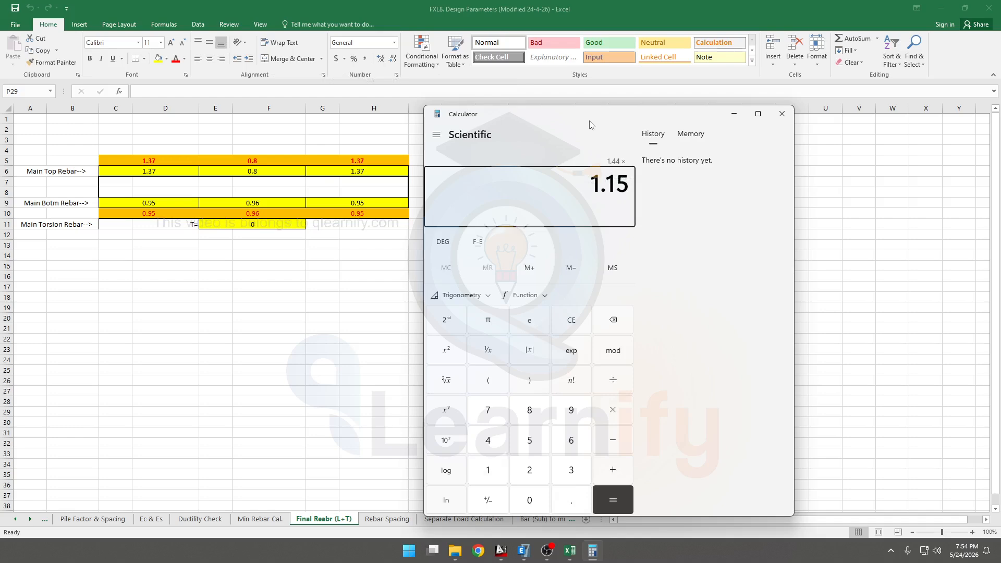
key("Return")
left_click_drag(578, 187, 631, 191)
left_click(734, 114)
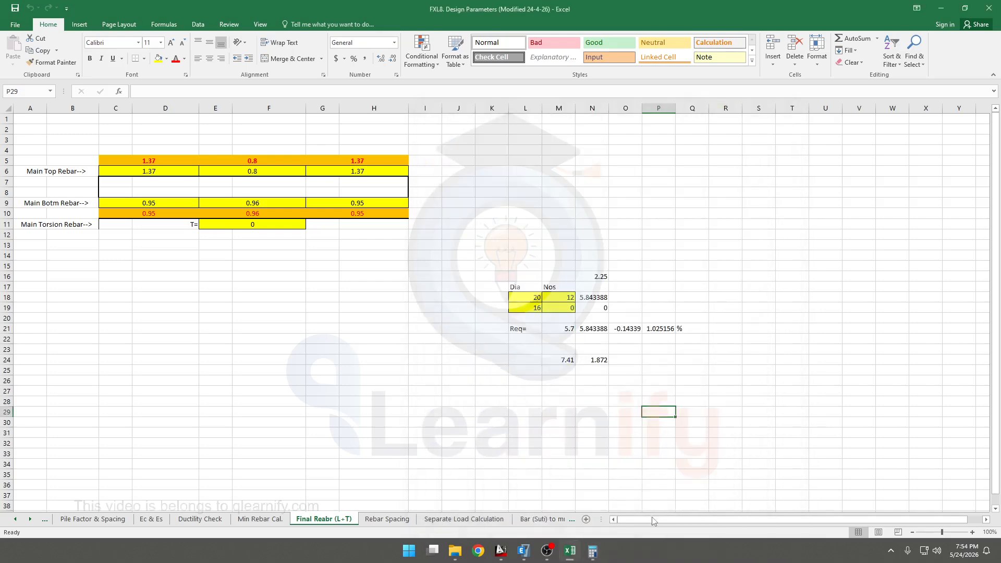
Switch to ETABS and inspect the overwrites and interaction surface of the Story1 C3 (10x10) column at grid 1.
left_click(523, 550)
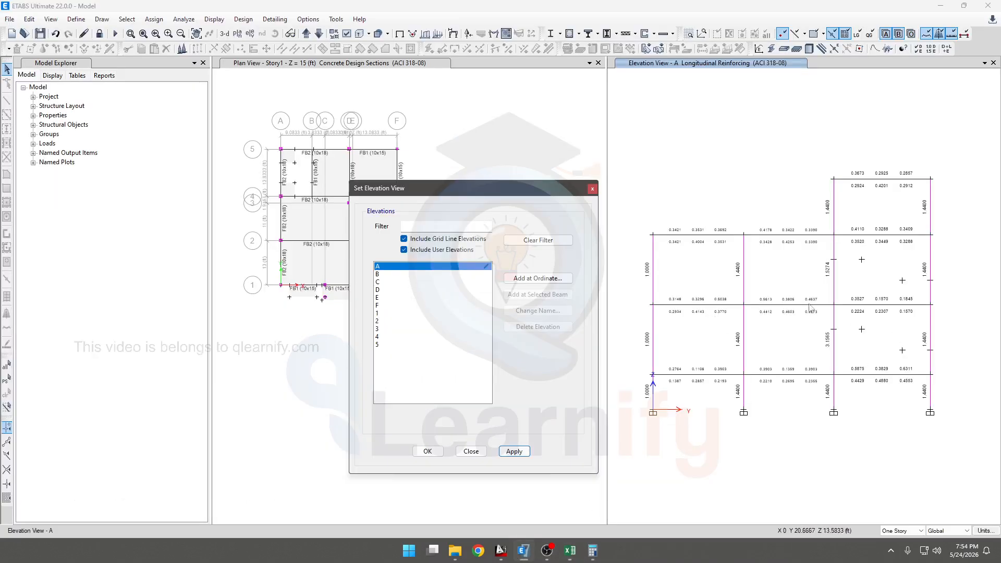
key("alt+Tab")
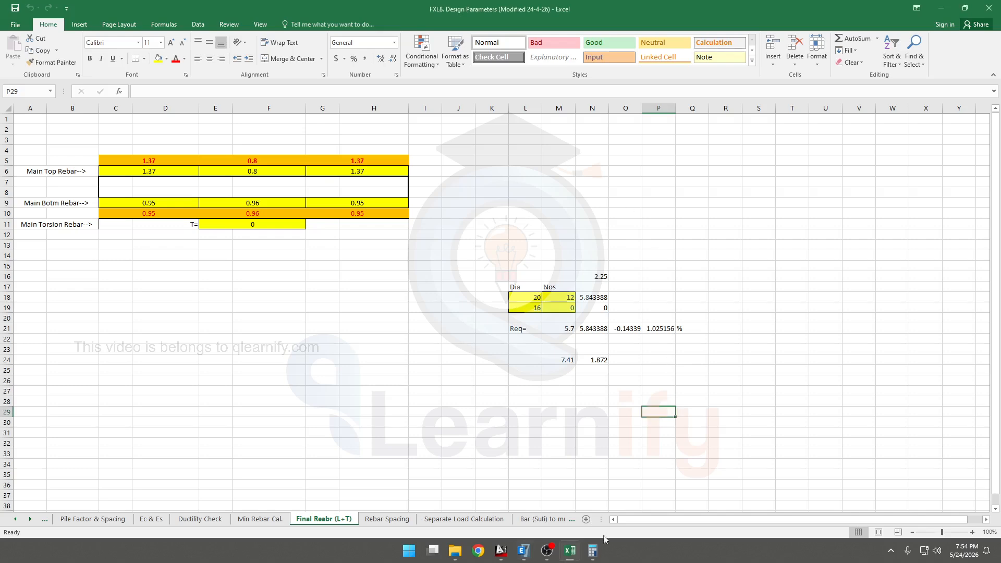
left_click(524, 551)
right_click(652, 355)
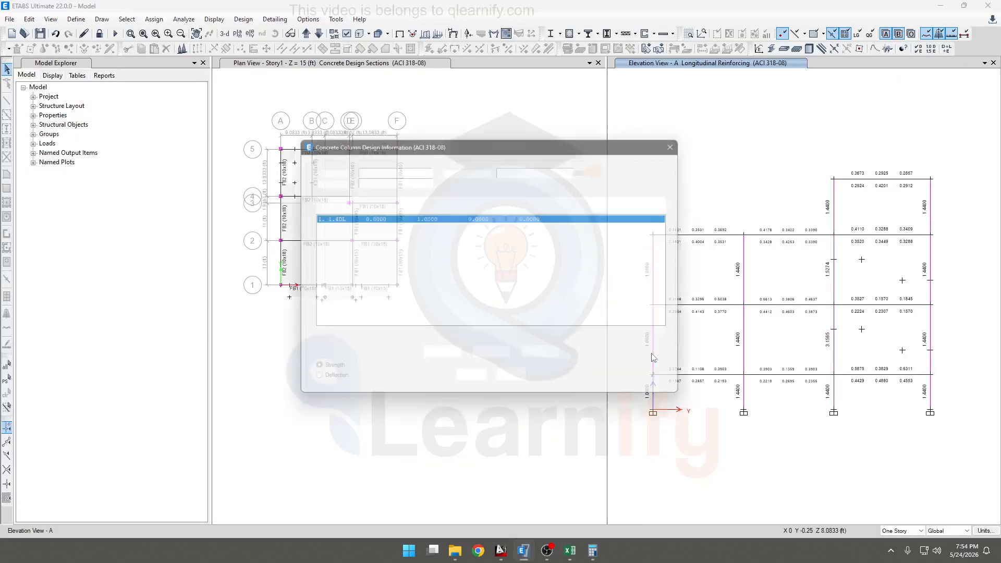
left_click(440, 359)
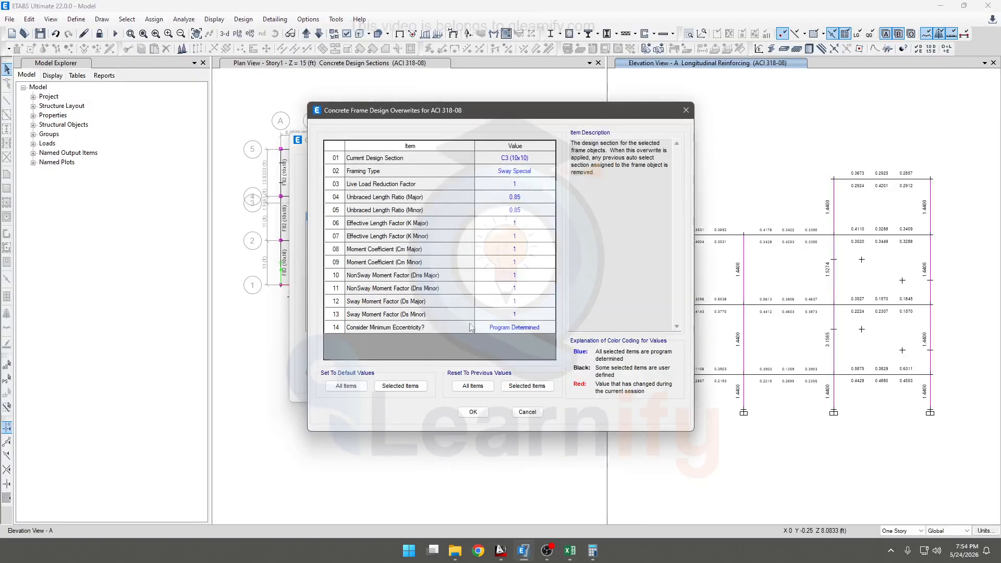
left_click(527, 412)
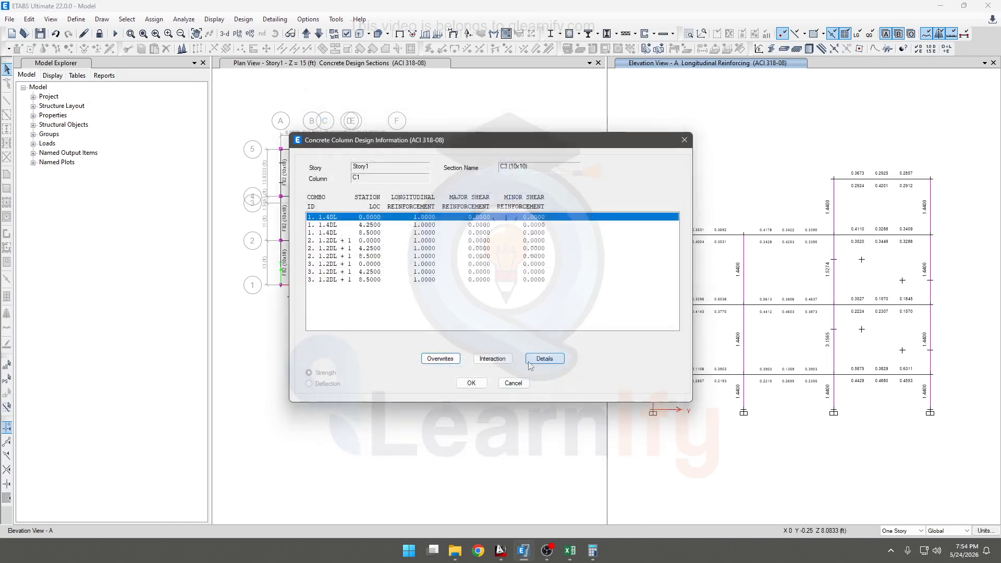
left_click(498, 364)
mouse_move(523, 255)
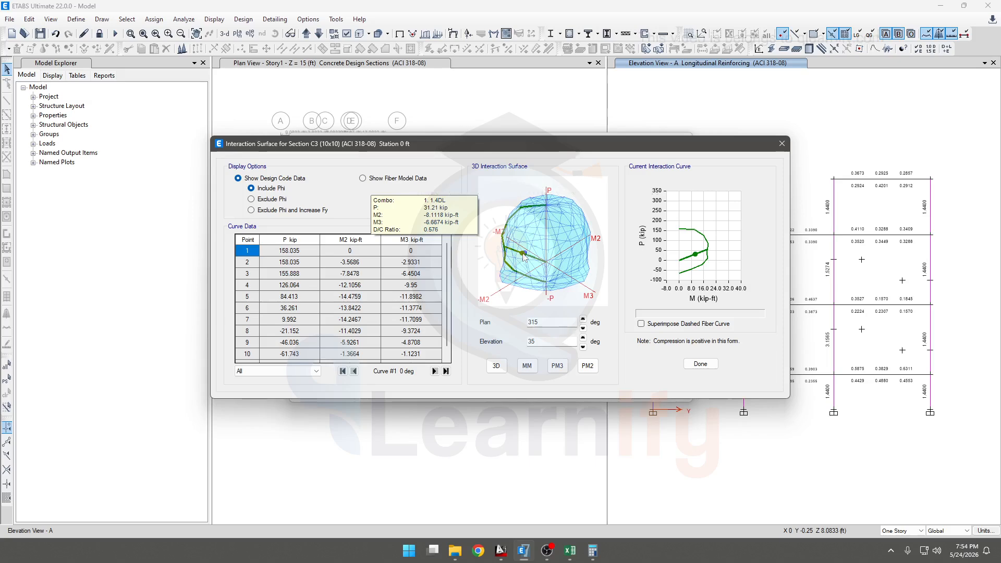
left_click(781, 143)
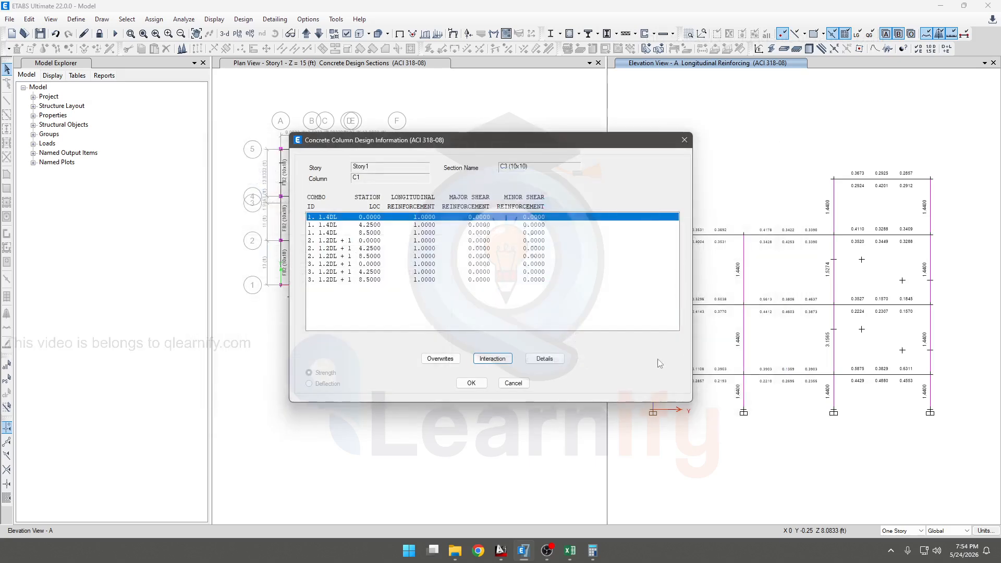
left_click(513, 383)
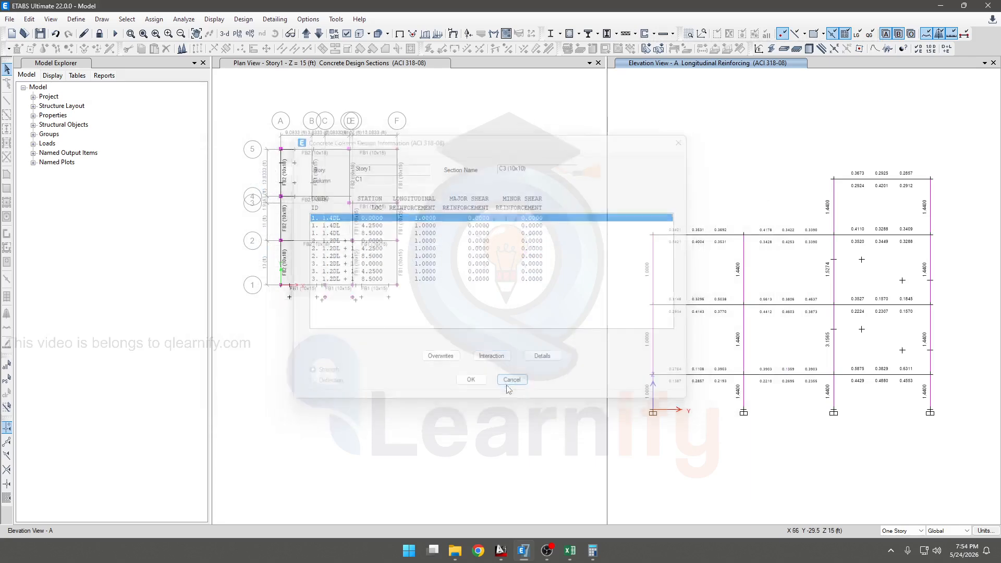
Inspect the interaction surface of the GF column C6 at grid 2 on elevation A.
right_click(745, 392)
left_click(493, 361)
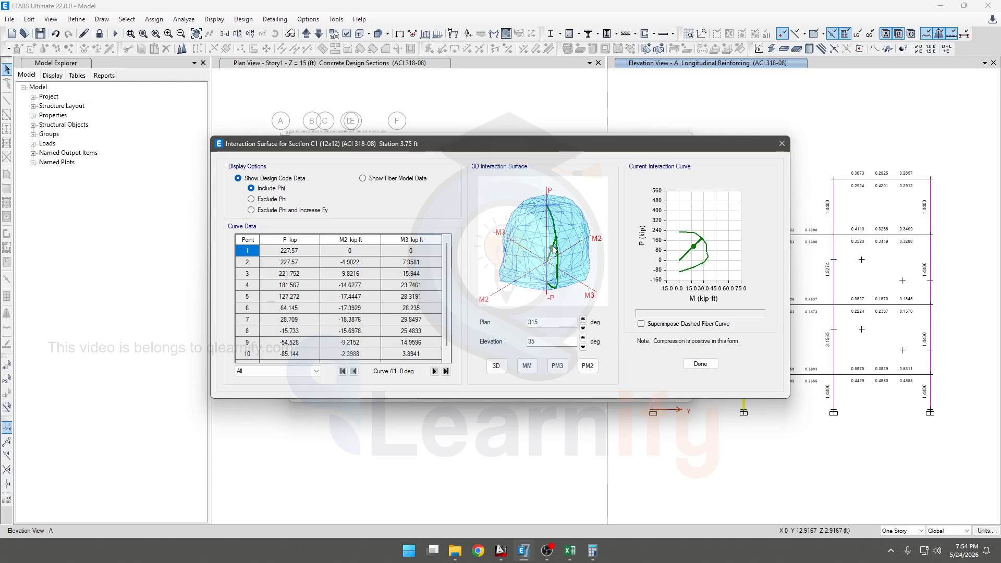
left_click(781, 145)
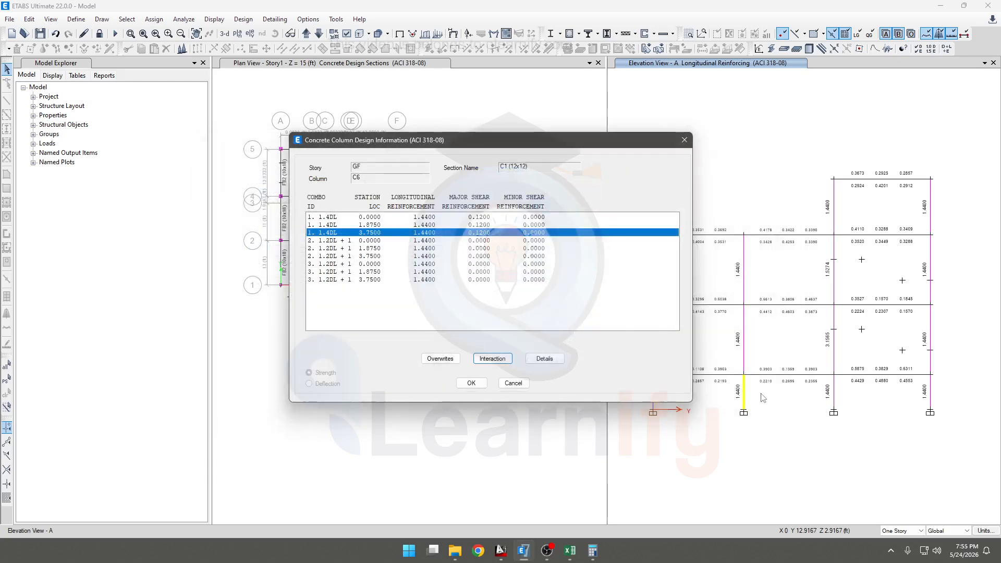
left_click(521, 393)
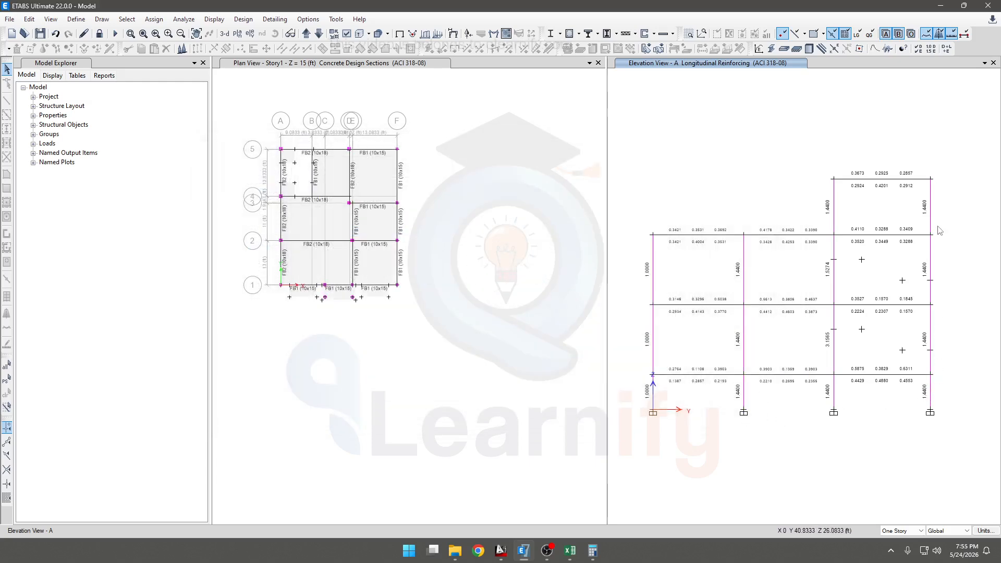
Review the design details summary of the Story2.Roof column C12, and check the load points' D/C ratios on its interaction surface.
right_click(931, 270)
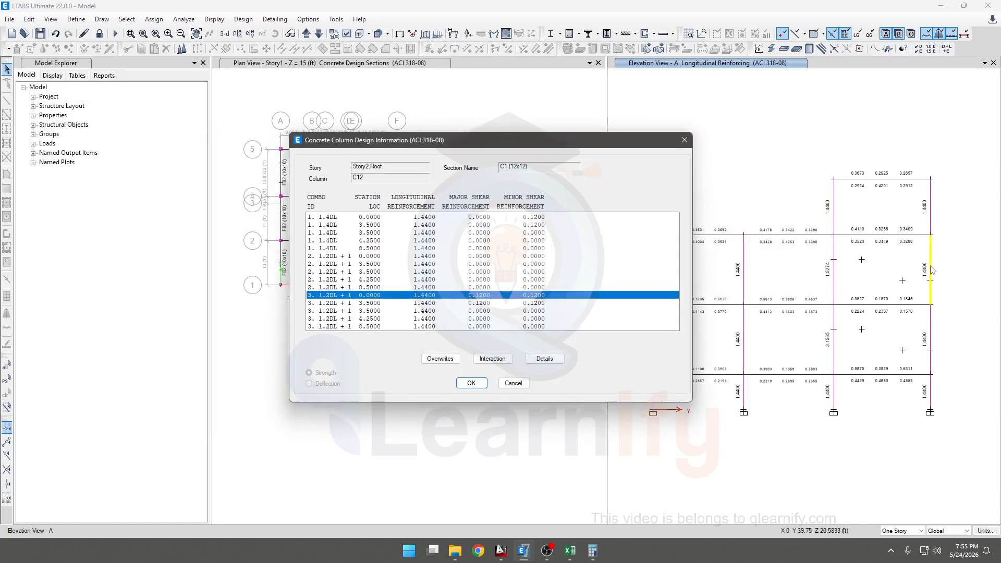
left_click(544, 358)
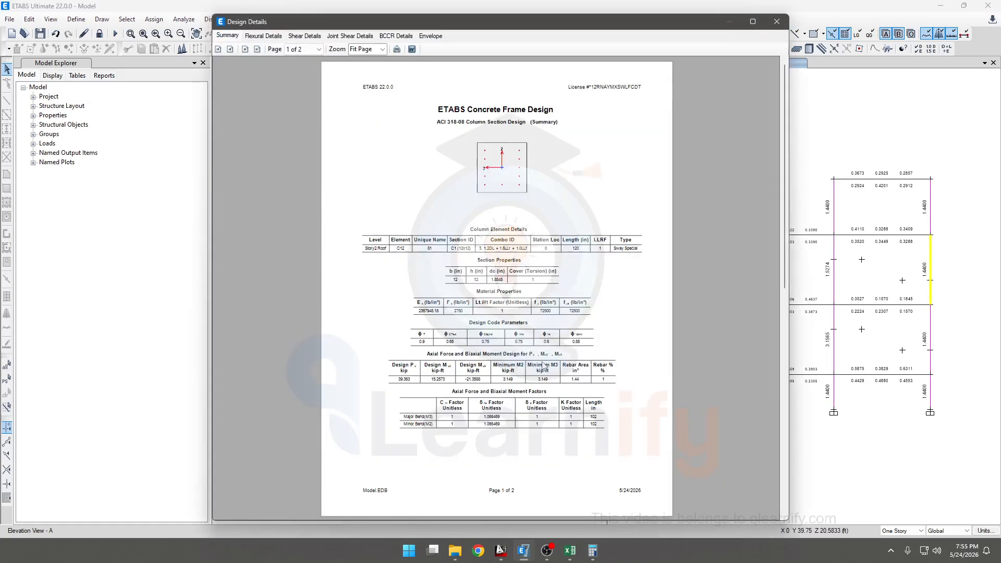
left_click(776, 25)
left_click(544, 358)
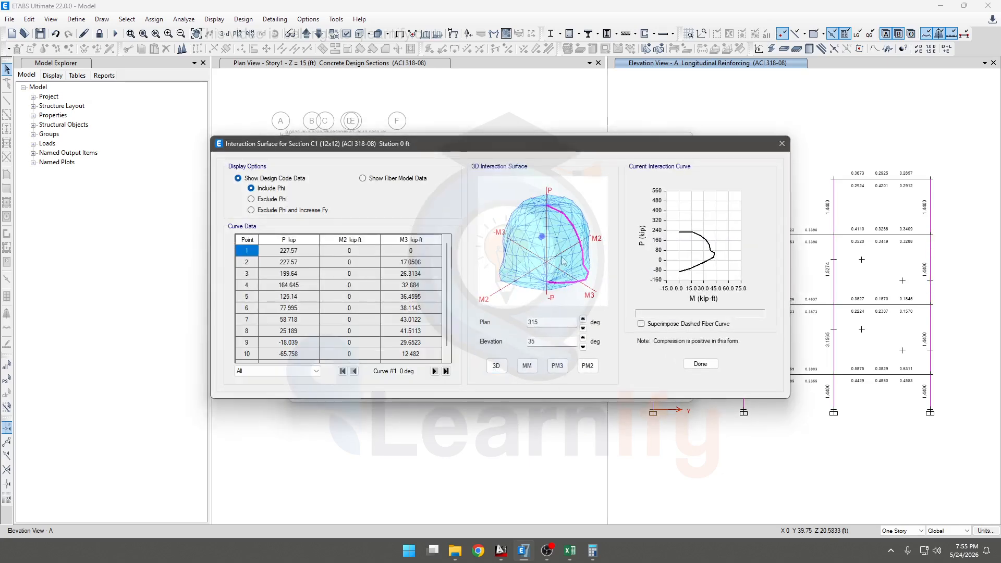
left_click(542, 238)
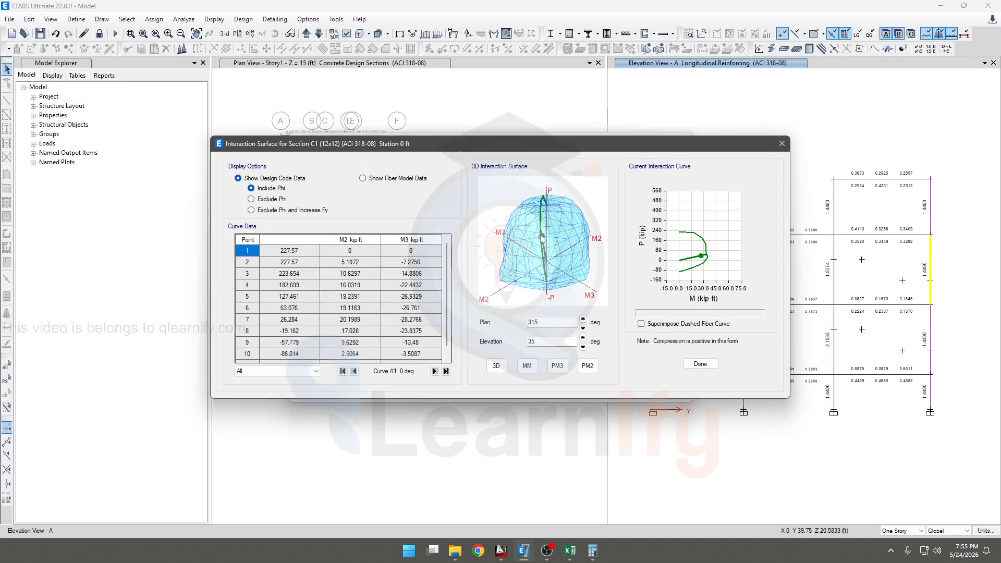
left_click(541, 236)
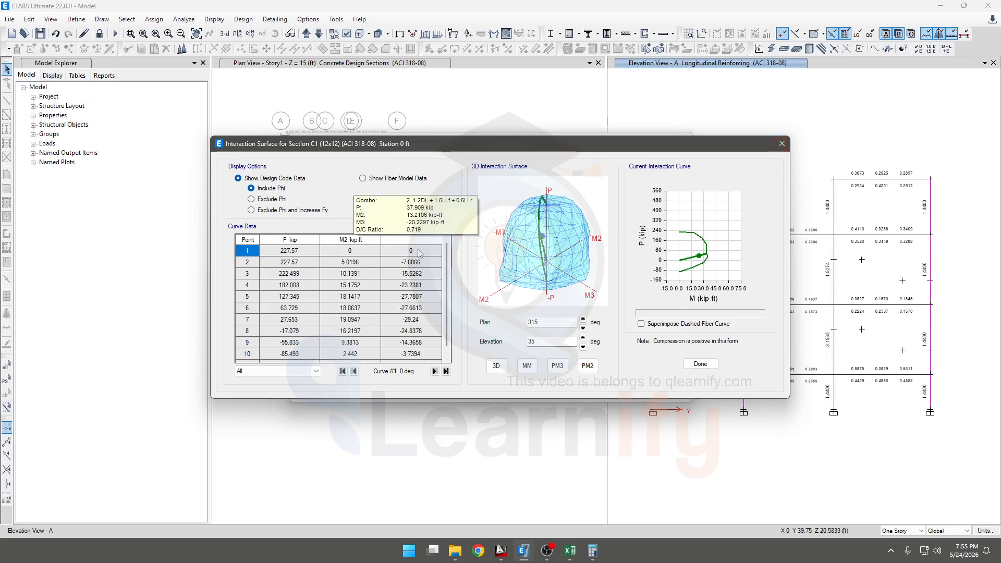
left_click(781, 144)
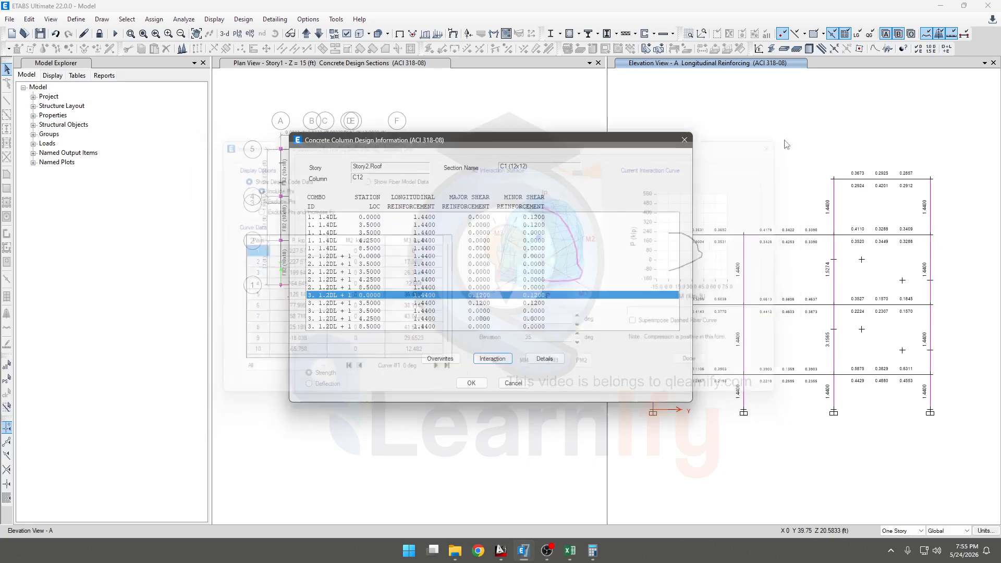
left_click(685, 140)
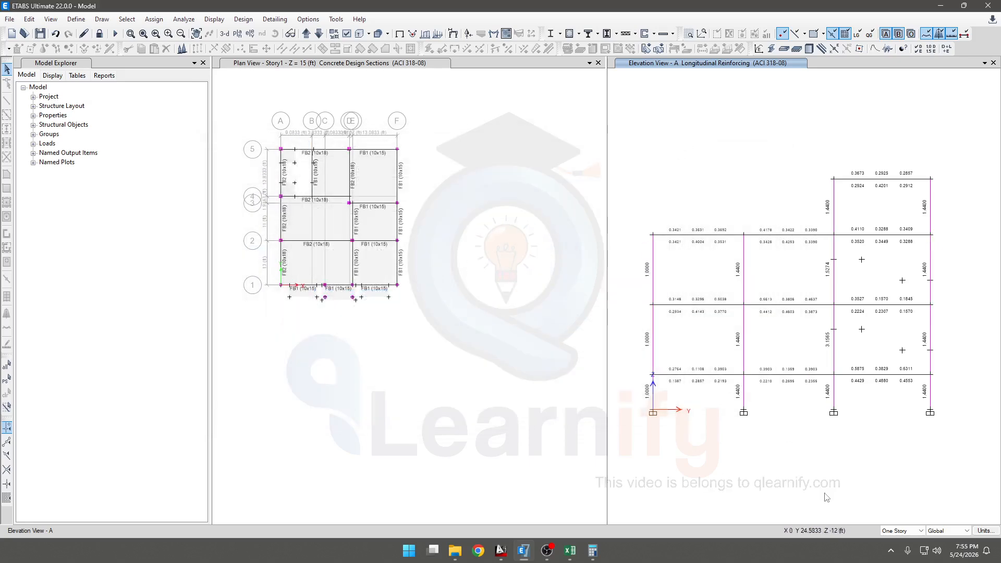
Check the load point on the interaction surface of the GF column C12 at grid 5.
right_click(928, 392)
left_click(491, 359)
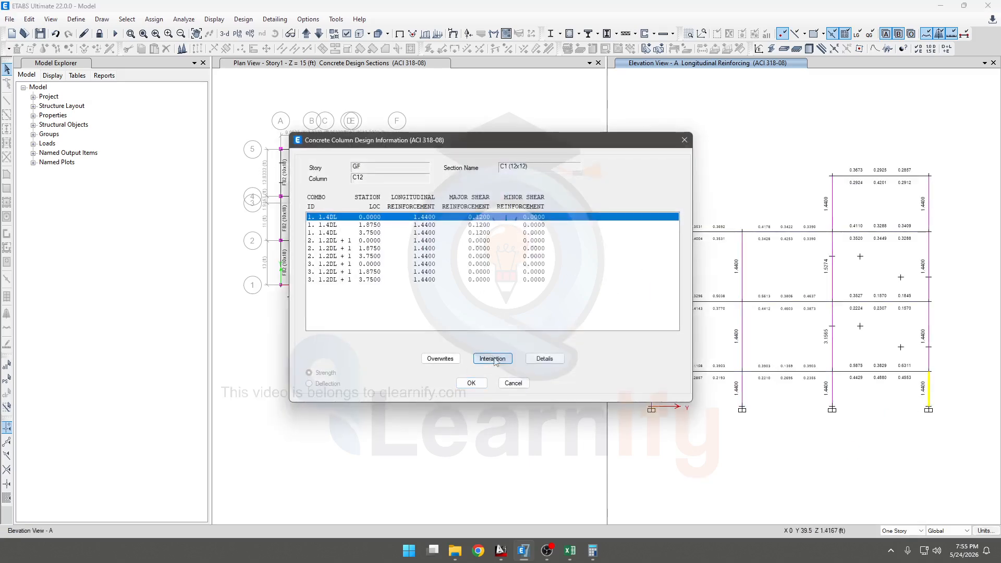
left_click(540, 231)
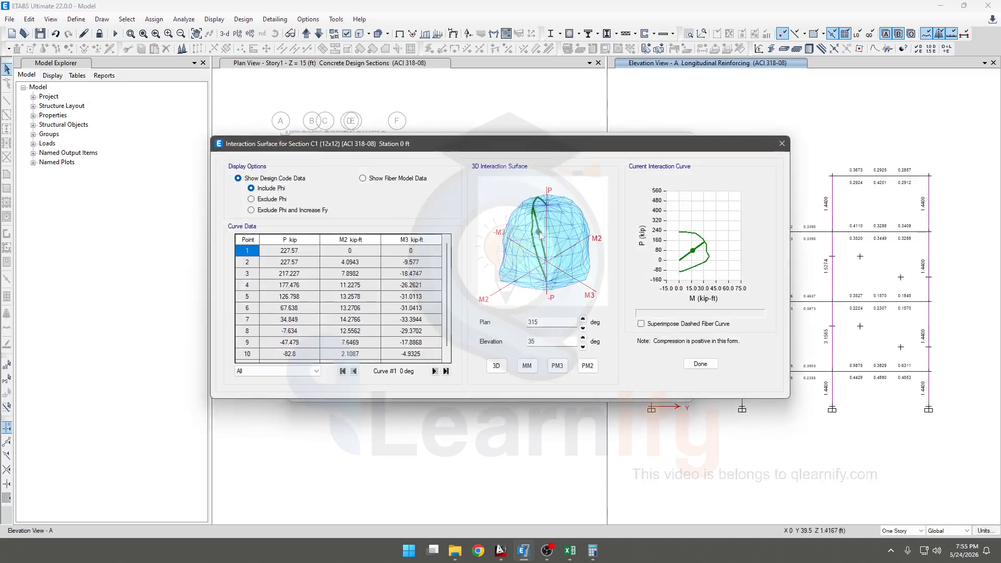
left_click(782, 144)
left_click(685, 140)
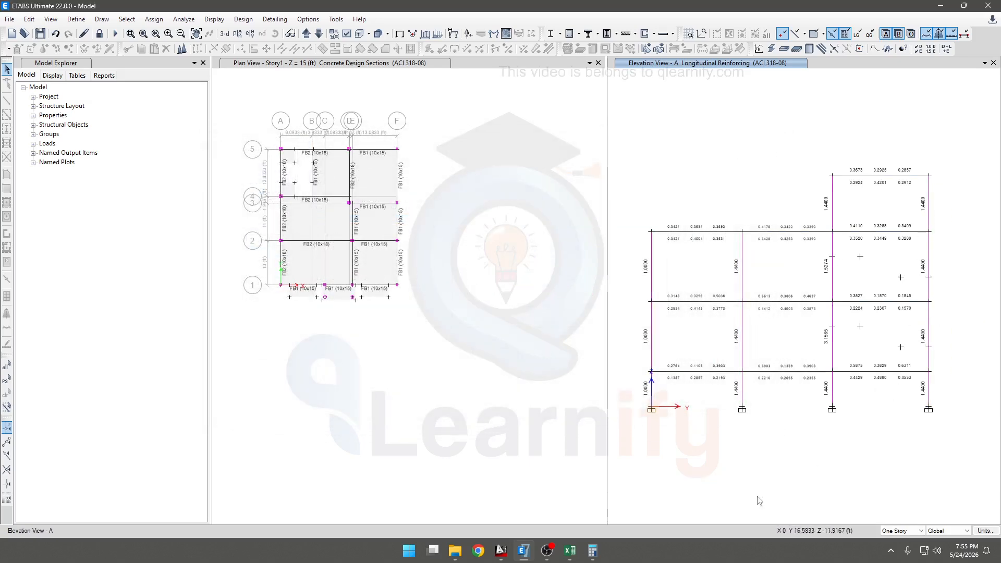
Switch to the Excel rebar sheet, set the required area to 1.44 and the number of 20 mm bars to 0.
left_click(689, 559)
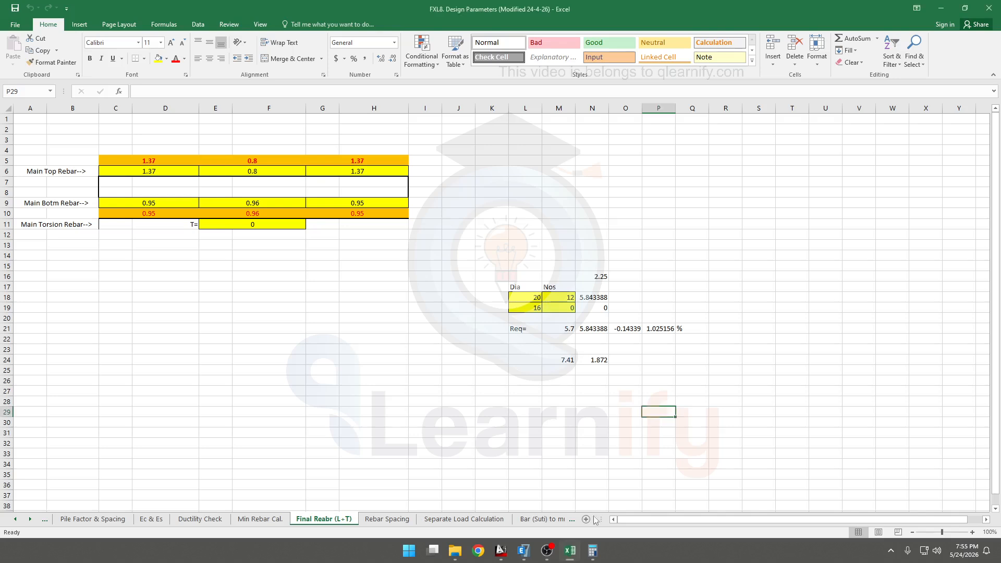
left_click(564, 329)
type("1.44")
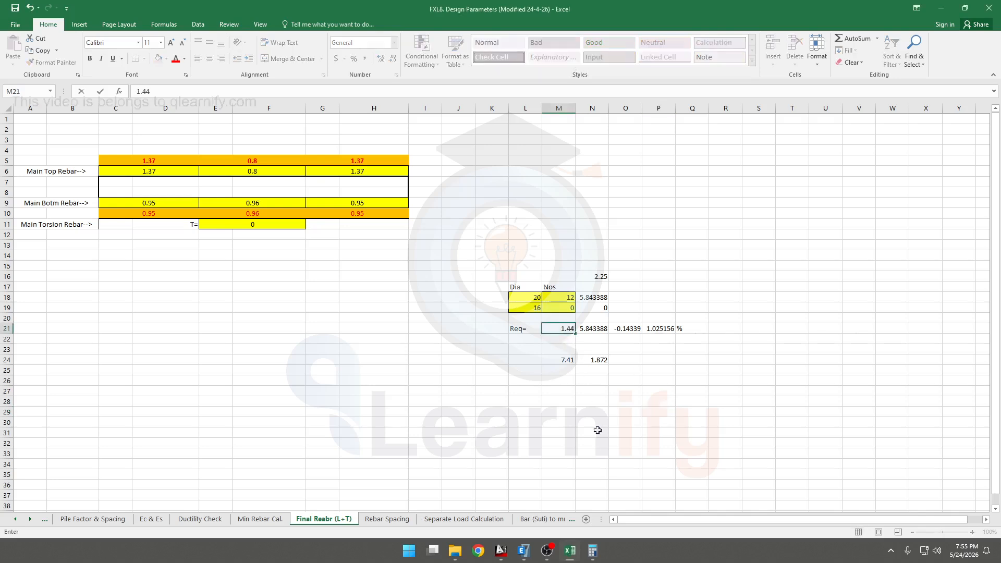
key("Up")
key("Up")
key("Up")
type("0")
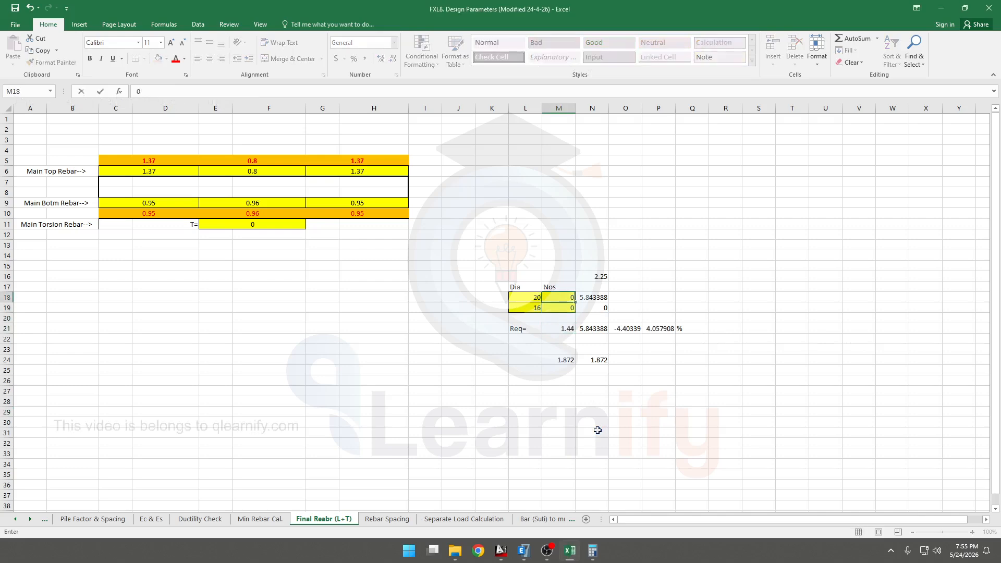
key("Return")
Try 4 bars of 16 mm diameter, and raise the count to 6.
type("4")
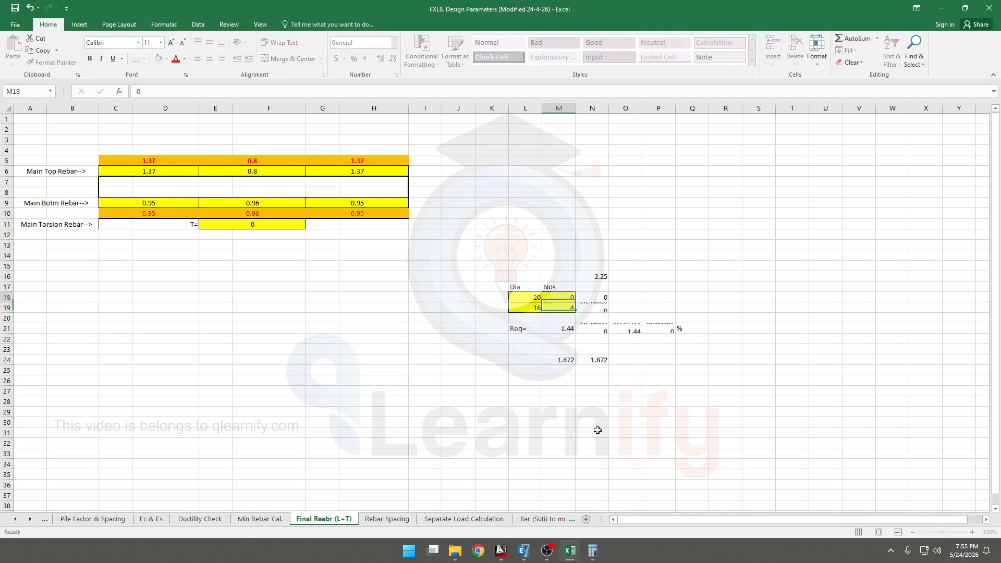
key("Return")
key("Up")
key("Right")
key("Left")
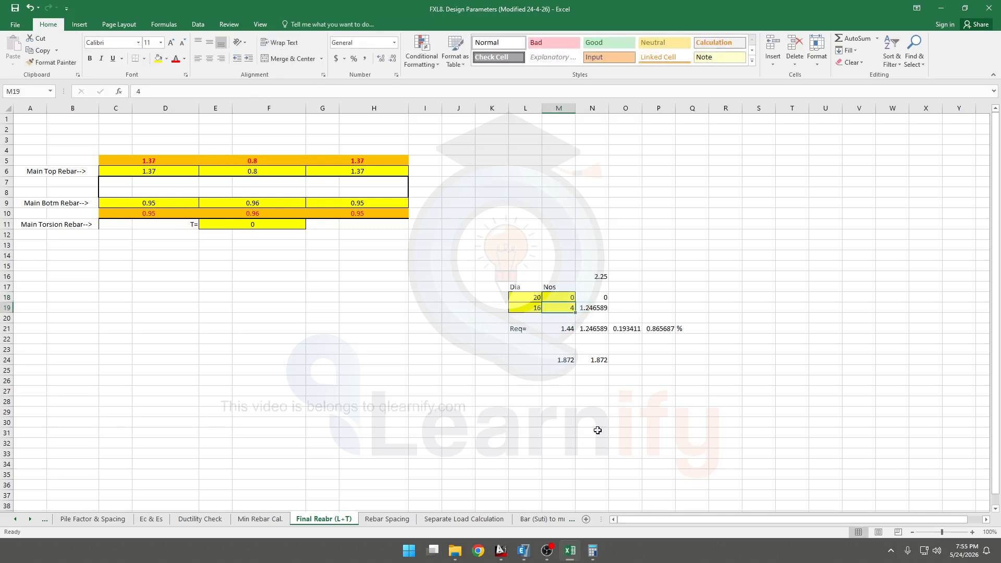
type("6")
key("Return")
key("Up")
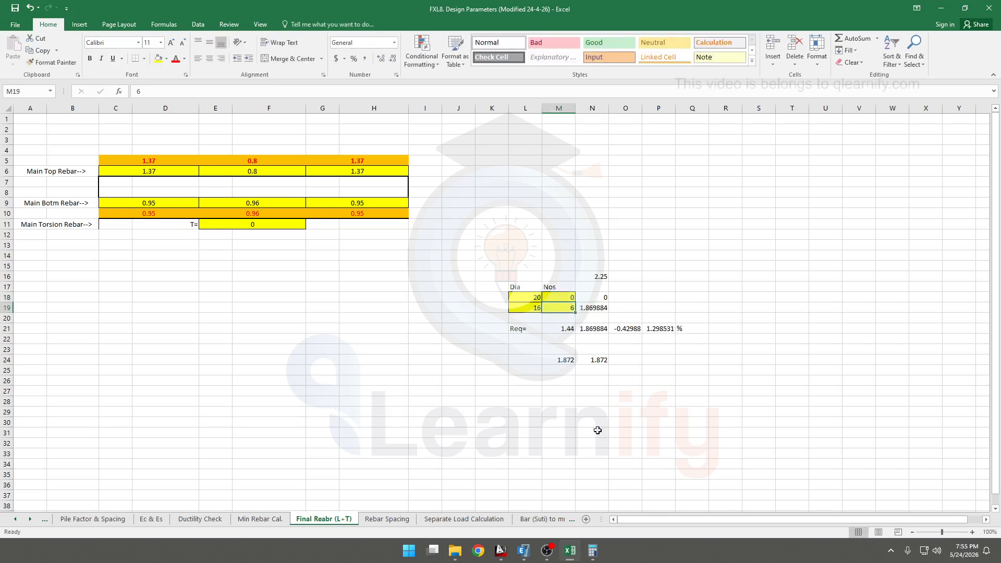
Set the bar combination to 2 bars of 12 mm and 4 bars of 16 mm, and check the total provided area.
key("Left")
key("Up")
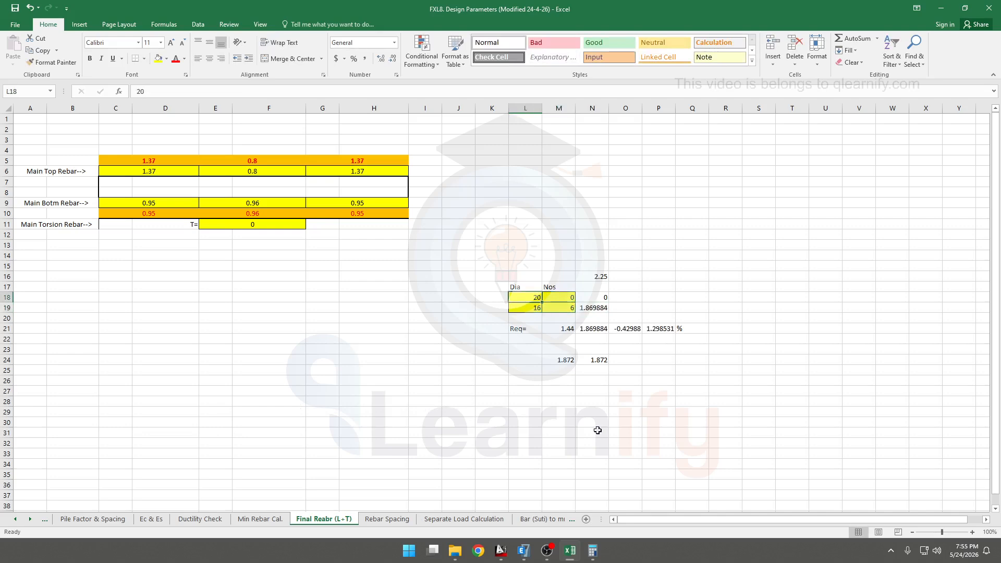
type("1")
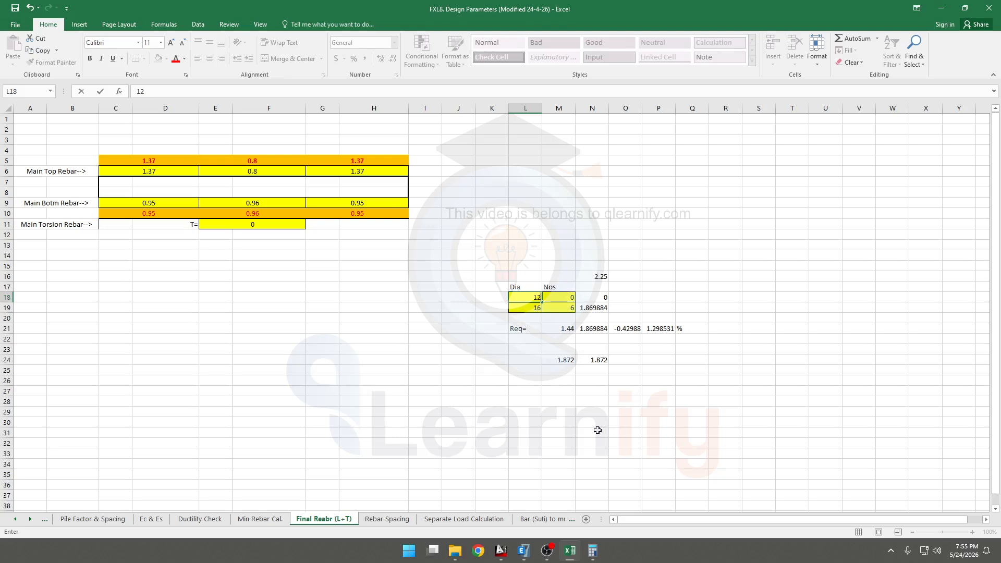
type("2")
key("Right")
type("2")
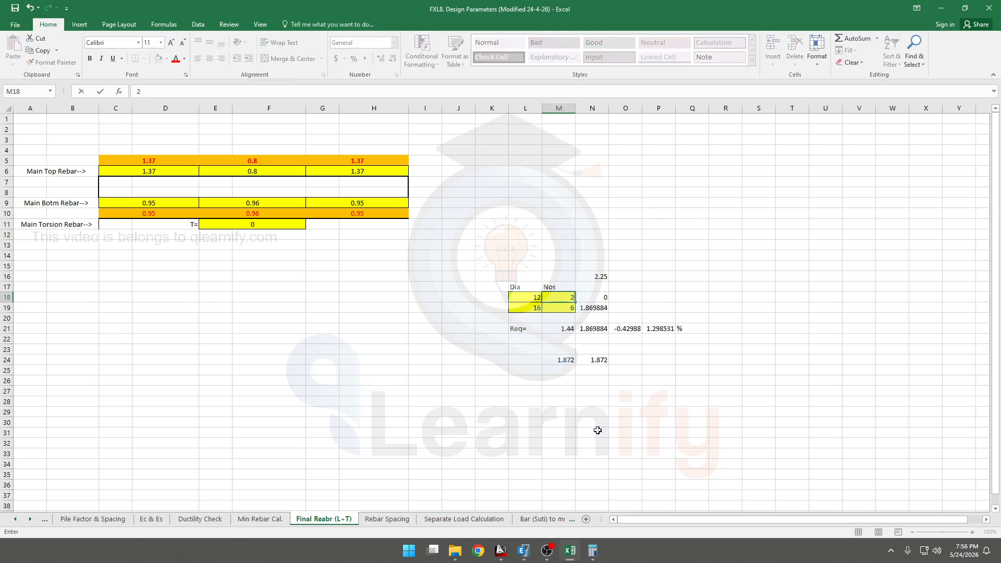
key("Return")
type("4")
key("Return")
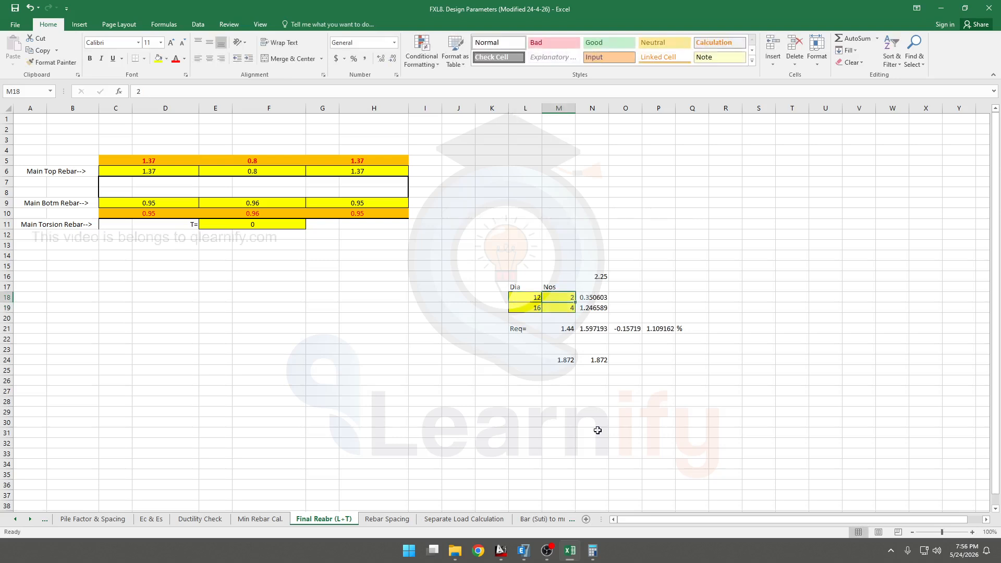
key("Up")
key("Down")
key("Down")
key("Right")
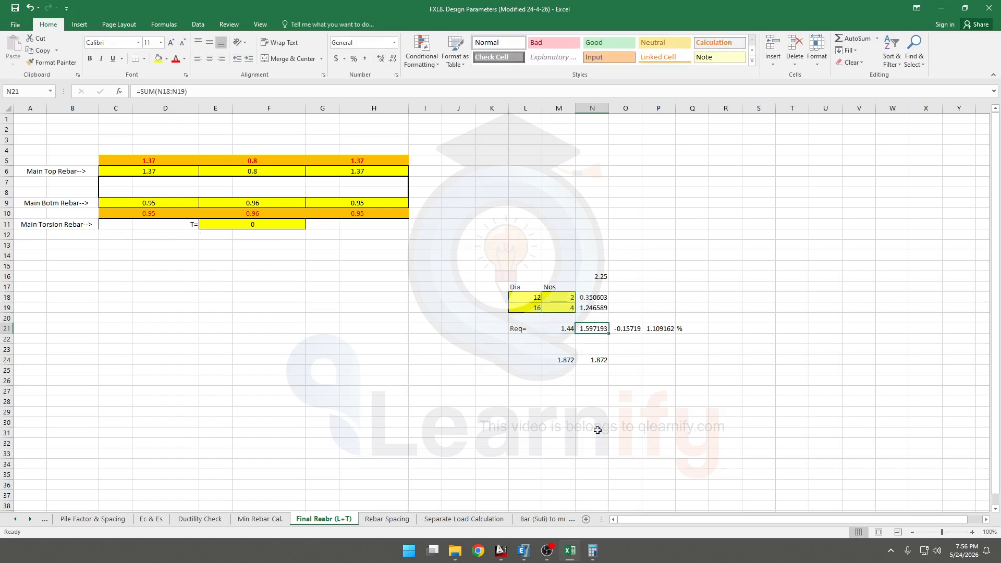
left_click(535, 307)
left_click(560, 297)
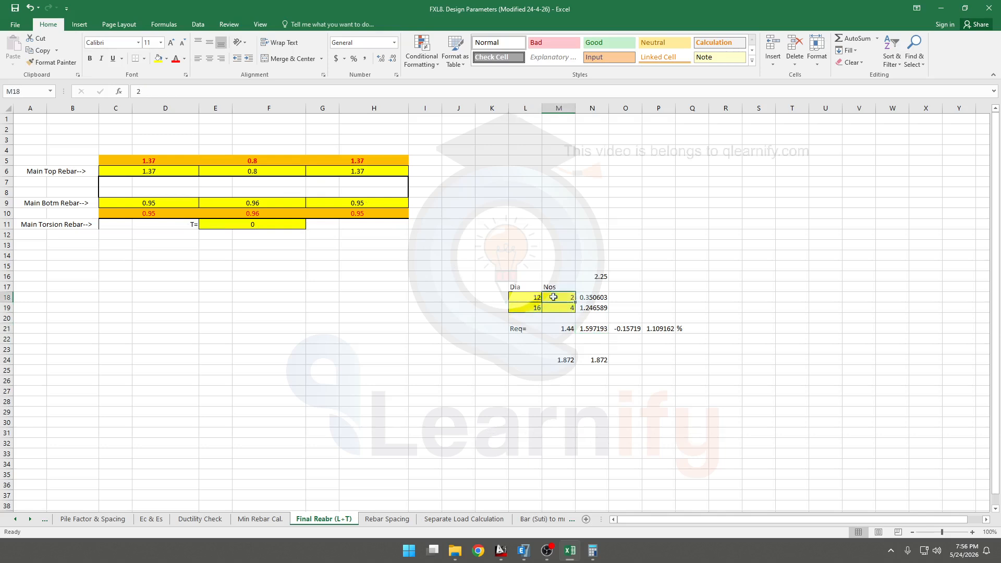
left_click(535, 297)
Switch to the AutoCAD drawing and locate the sheet with the column reinforcement schedule and column tie spacing detail.
mouse_move(510, 552)
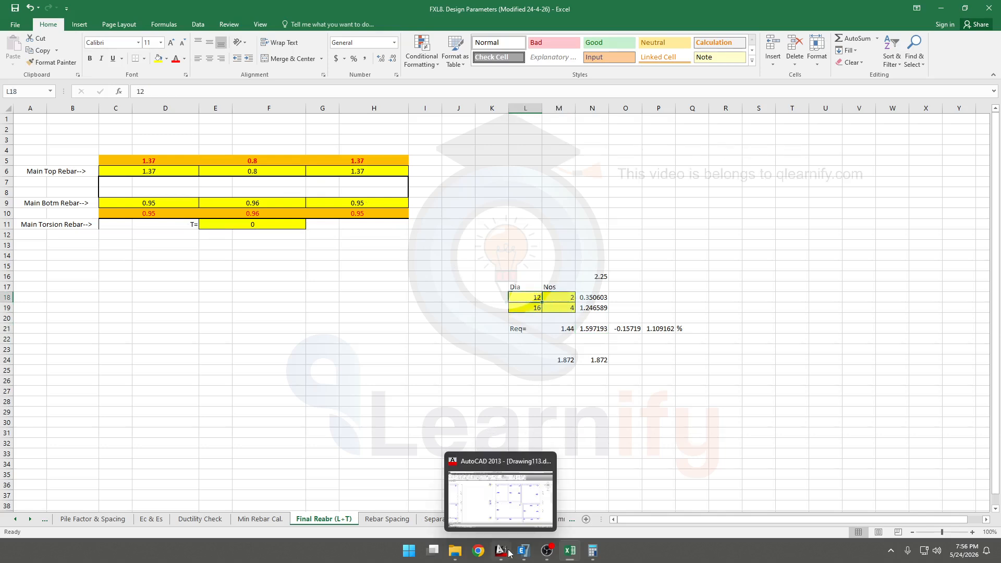
left_click(497, 508)
scroll(698, 367, "down", 6)
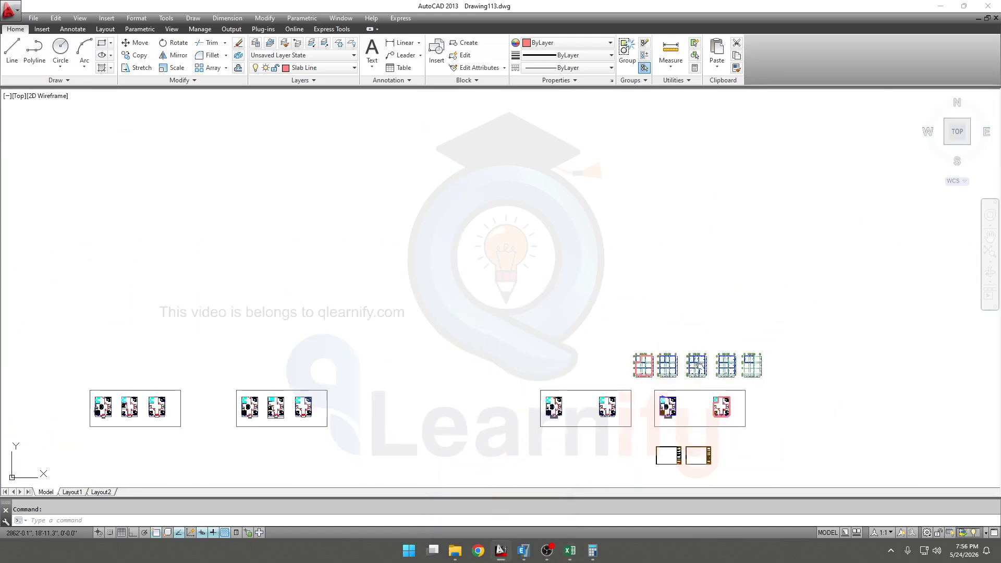
middle_click_drag(699, 366, 710, 282)
middle_click_drag(610, 371, 652, 308)
mouse_move(316, 290)
middle_mouse_down()
mouse_move(377, 289)
mouse_move(481, 267)
middle_mouse_up()
scroll(481, 267, "down", 1)
middle_click_drag(377, 297, 610, 241)
scroll(341, 229, "up", 3)
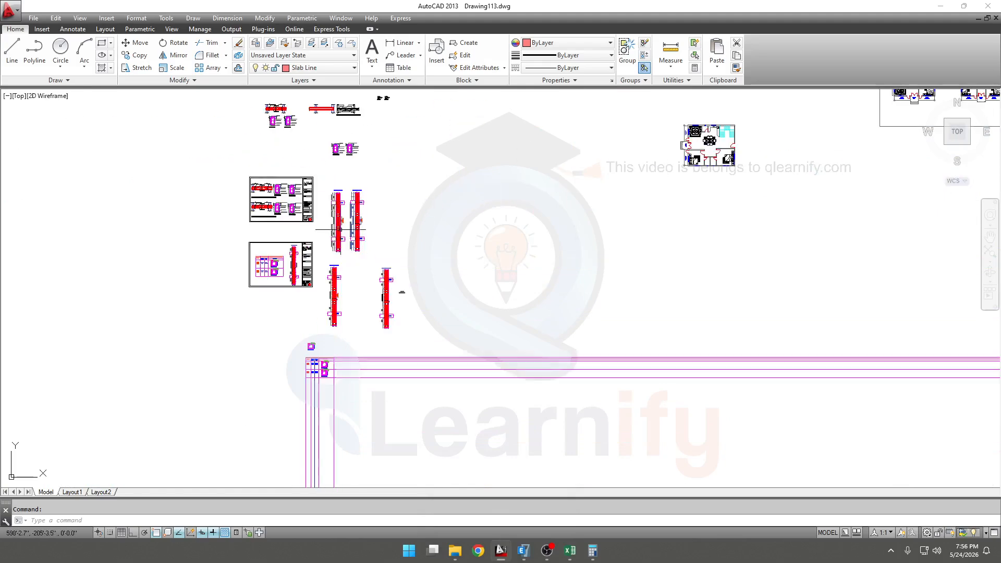
scroll(288, 264, "up", 5)
middle_click_drag(250, 266, 407, 277)
scroll(406, 276, "down", 1)
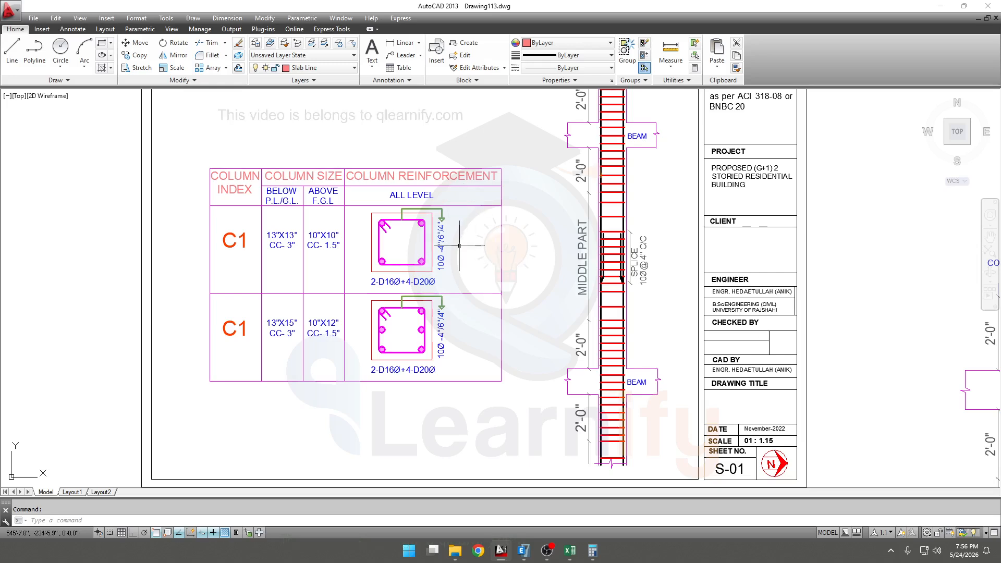
scroll(460, 246, "down", 2)
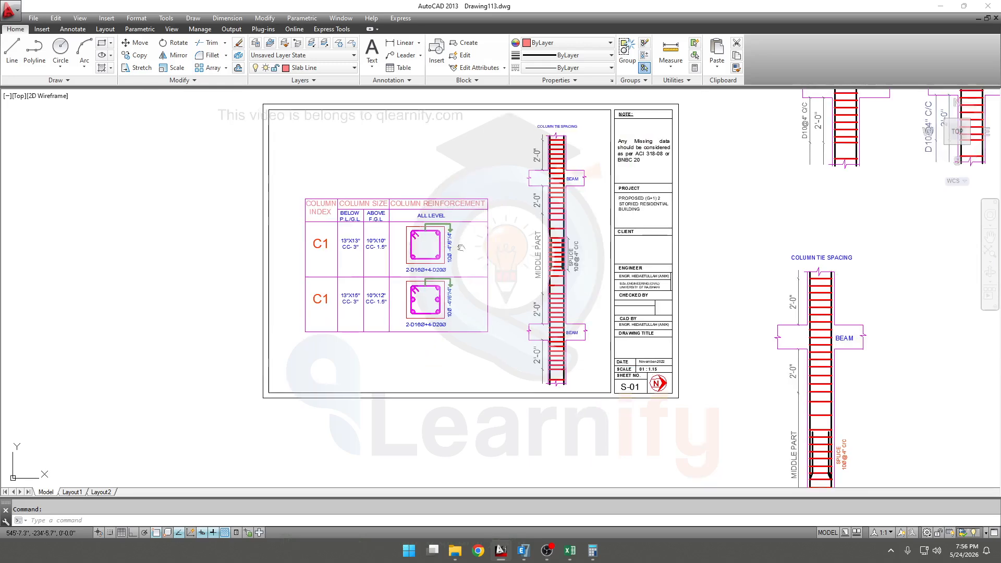
Copy the column schedule and column tie spacing detail from sheet S-01 to the empty area beside the last grid plan.
left_click(602, 116)
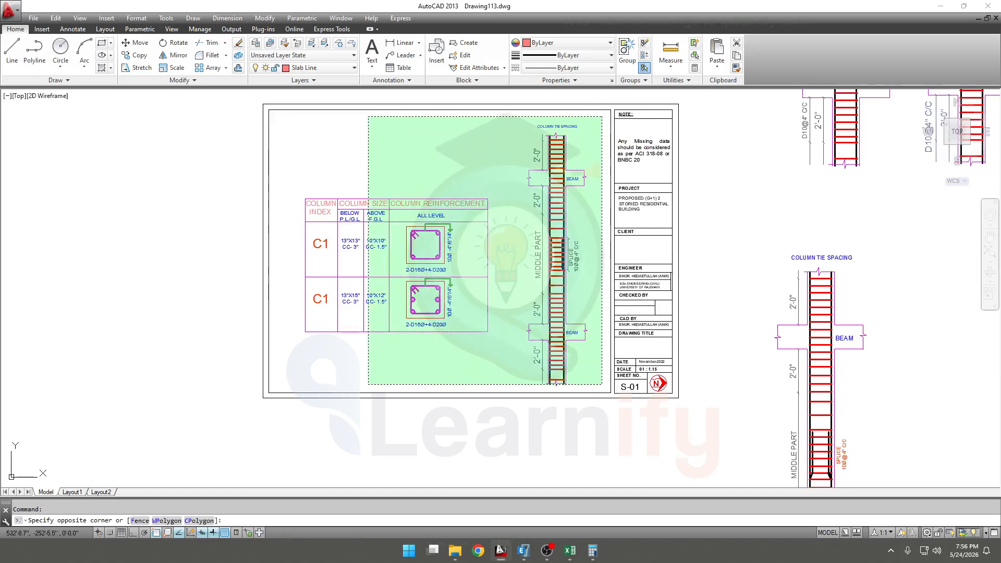
left_click(300, 385)
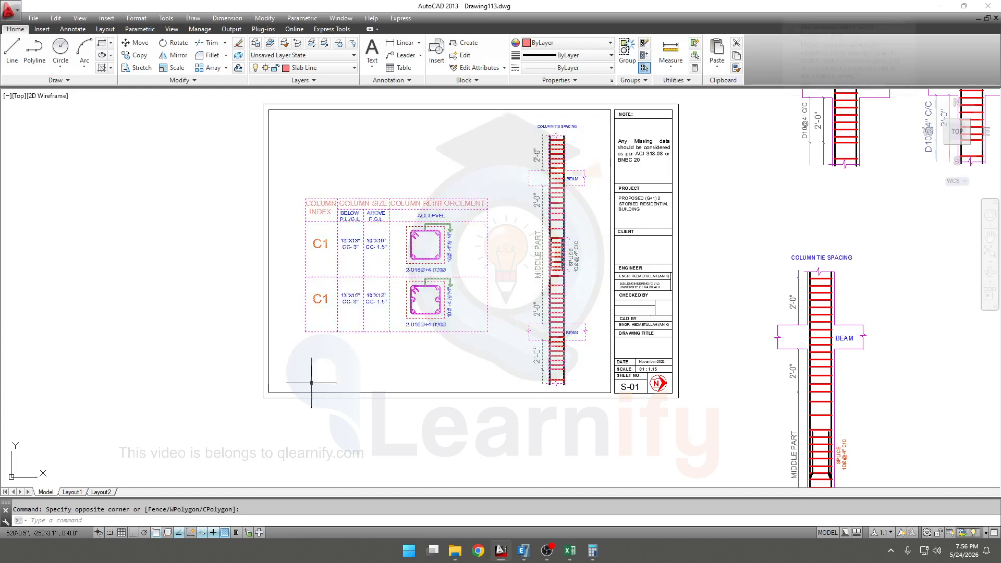
type("co")
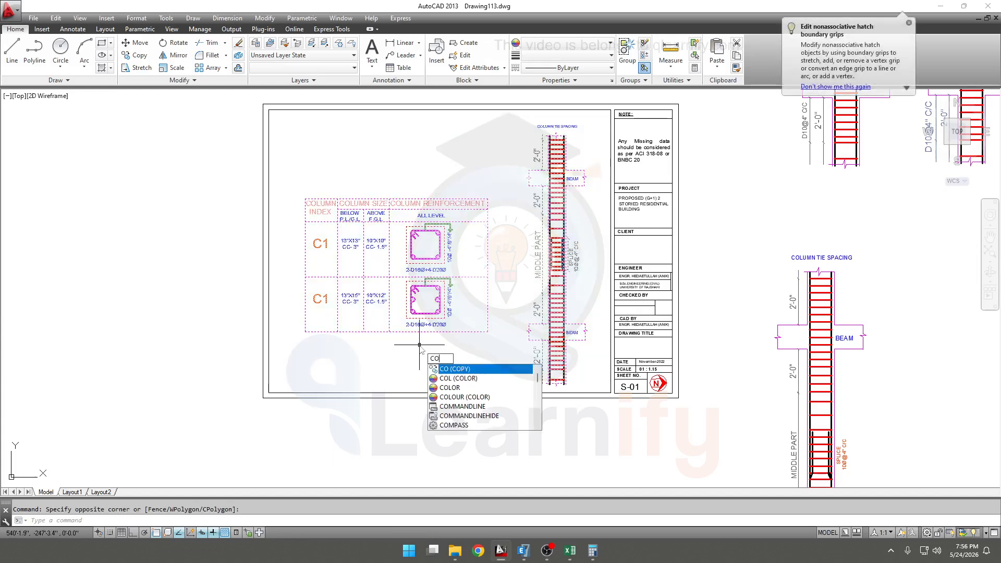
key("Return")
left_click(269, 393)
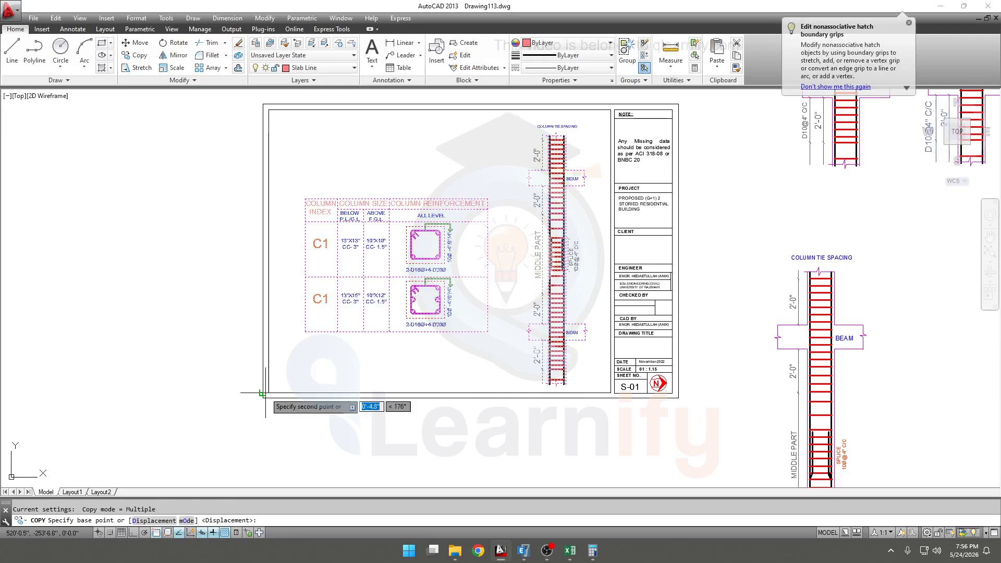
scroll(263, 394, "down", 6)
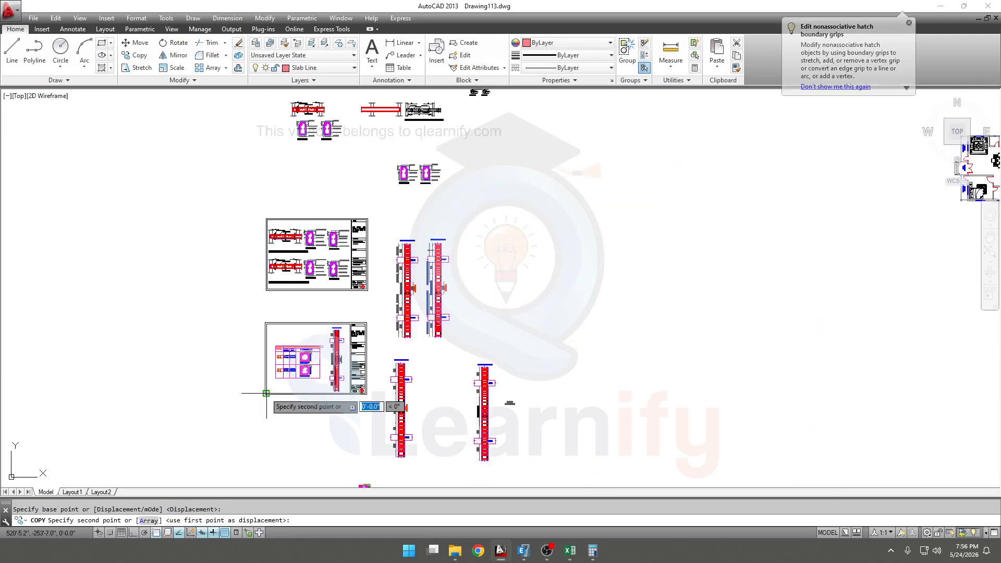
scroll(798, 315, "down", 5)
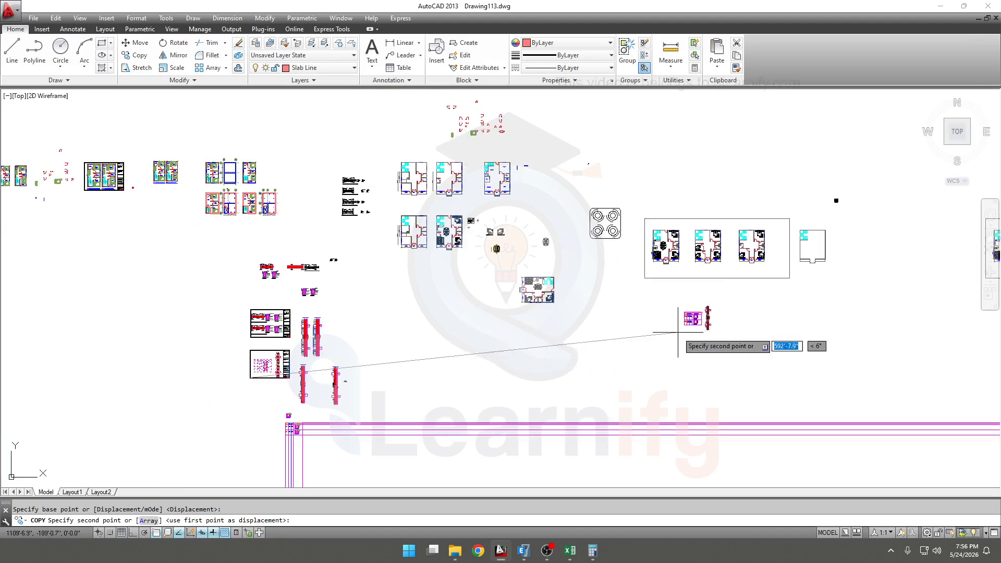
middle_click_drag(670, 333, 104, 339)
scroll(105, 338, "up", 2)
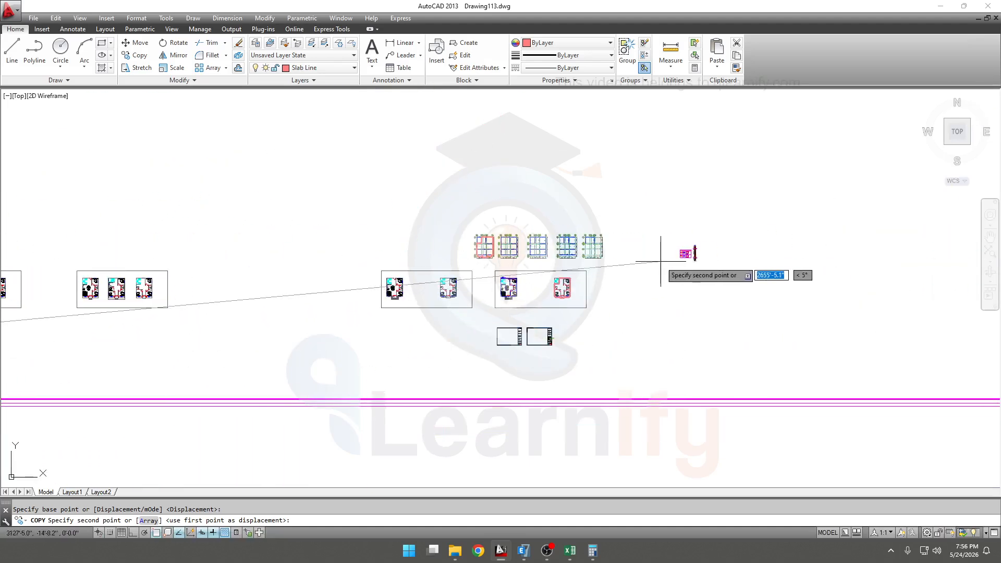
scroll(622, 261, "up", 2)
scroll(621, 261, "up", 2)
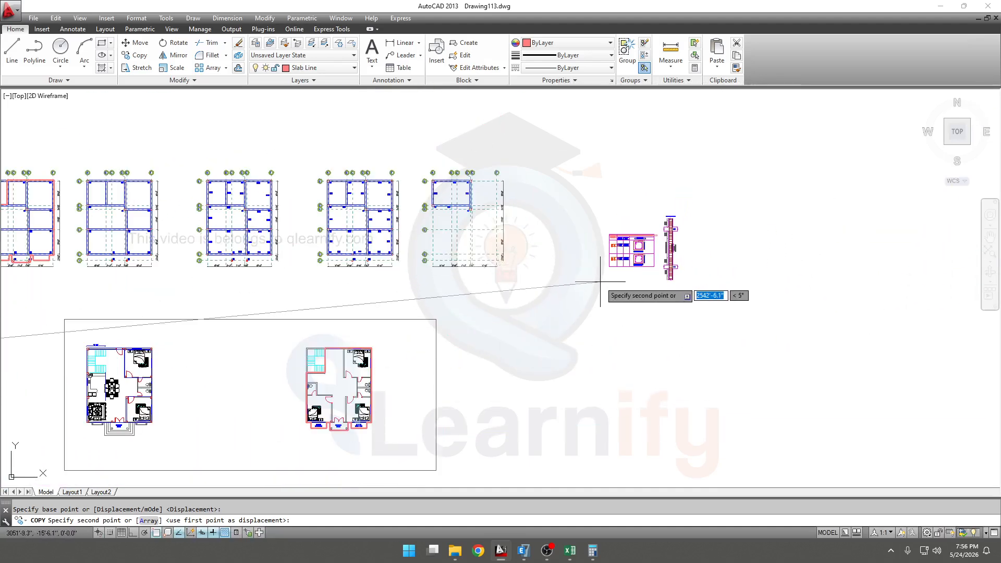
left_click(662, 248)
scroll(699, 247, "up", 3)
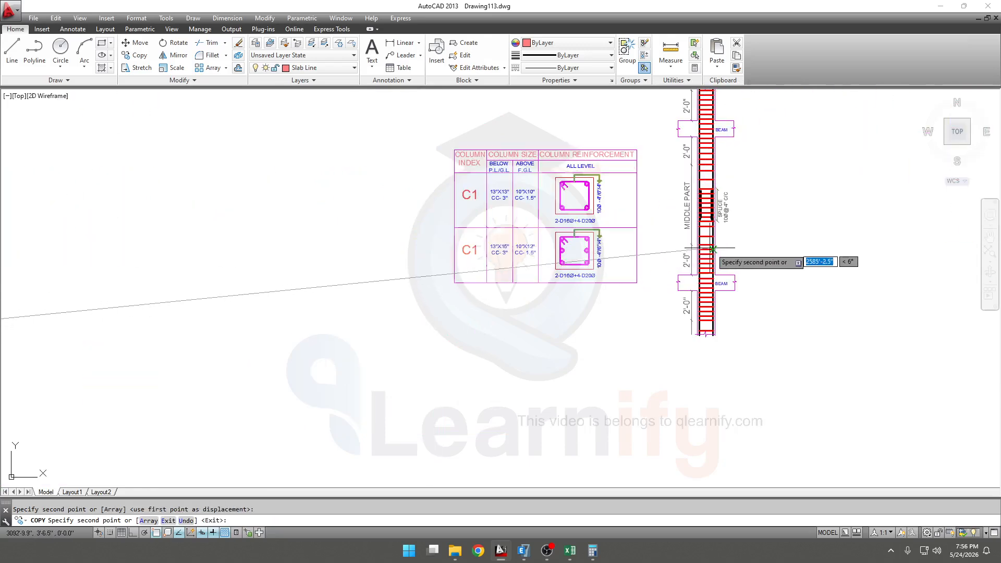
key("Escape")
Set the above F.G.L size of the first C1 column in the copied schedule to 12"X12".
scroll(506, 177, "up", 4)
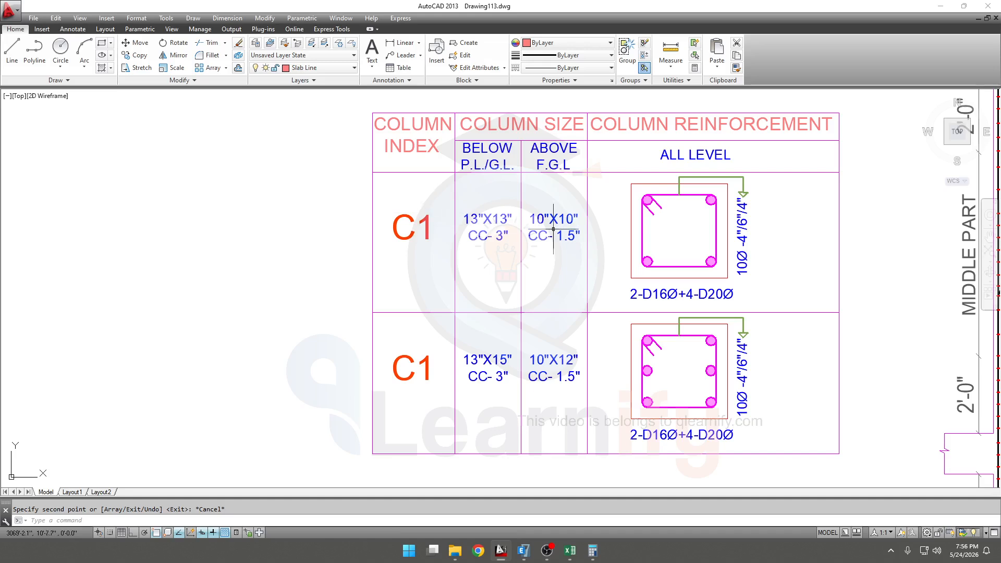
double_click(539, 219)
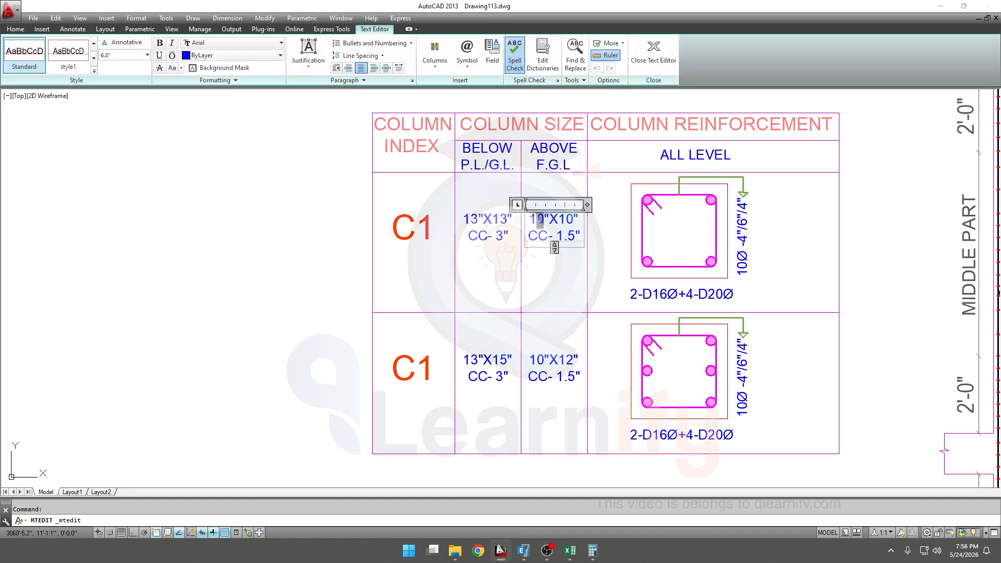
left_click_drag(566, 220, 572, 220)
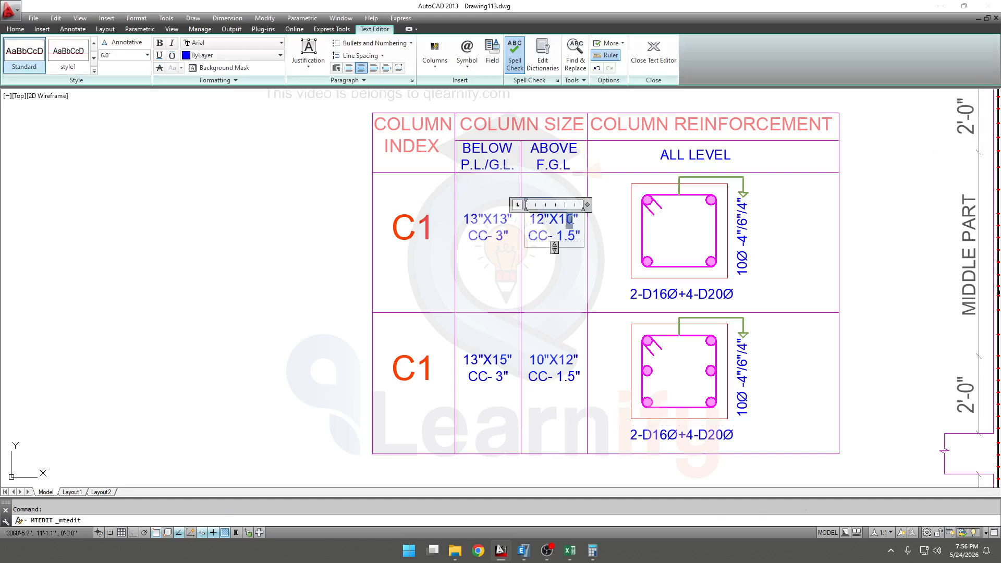
left_click(507, 230)
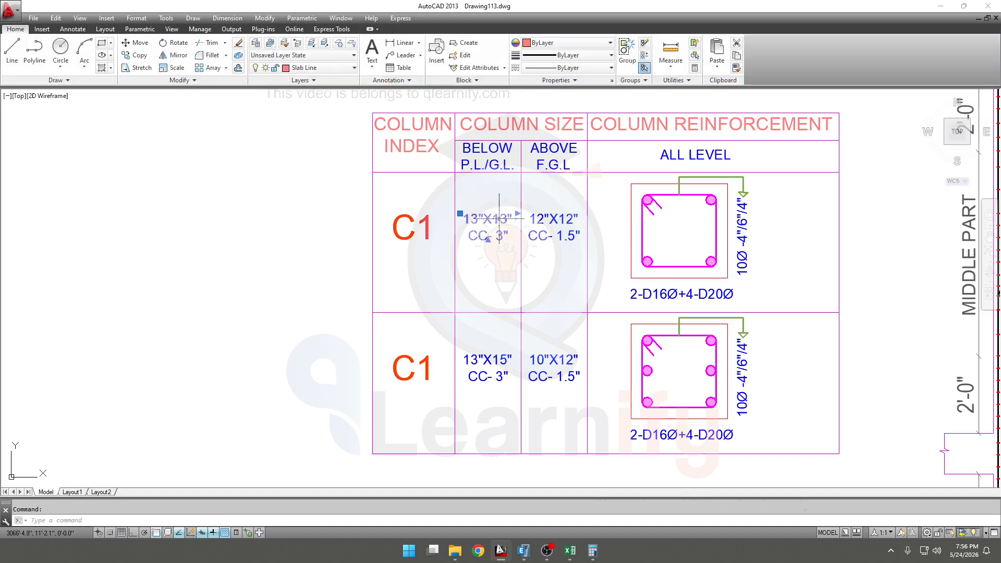
Set the below P.L./G.L. size of the first C1 column to 15"X15".
double_click(479, 220)
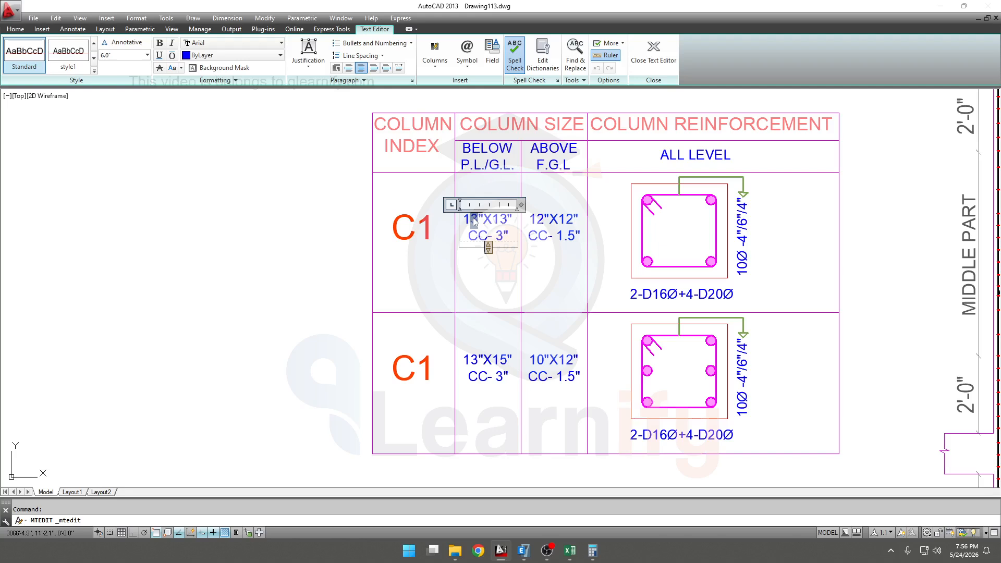
type("15")
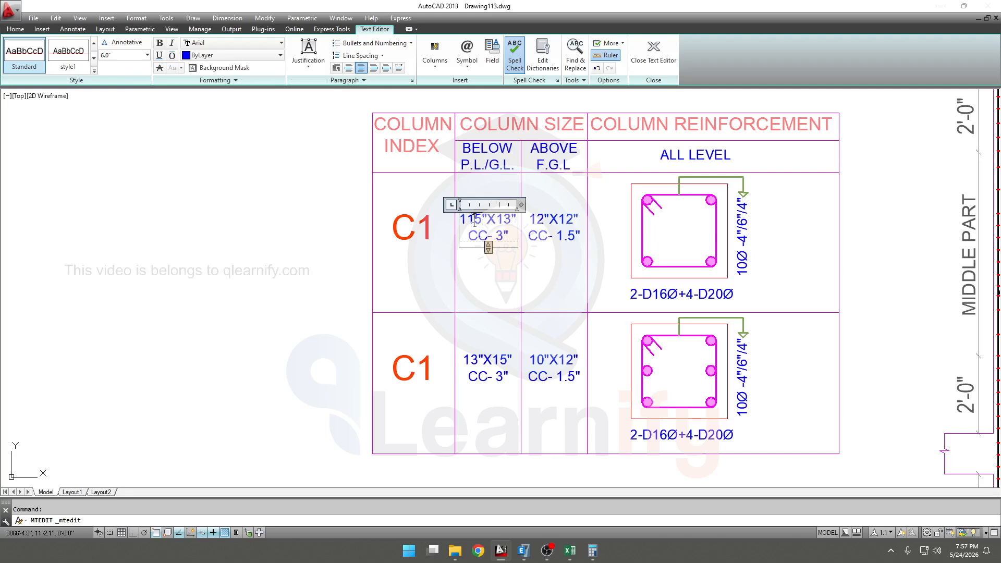
key("BackSpace")
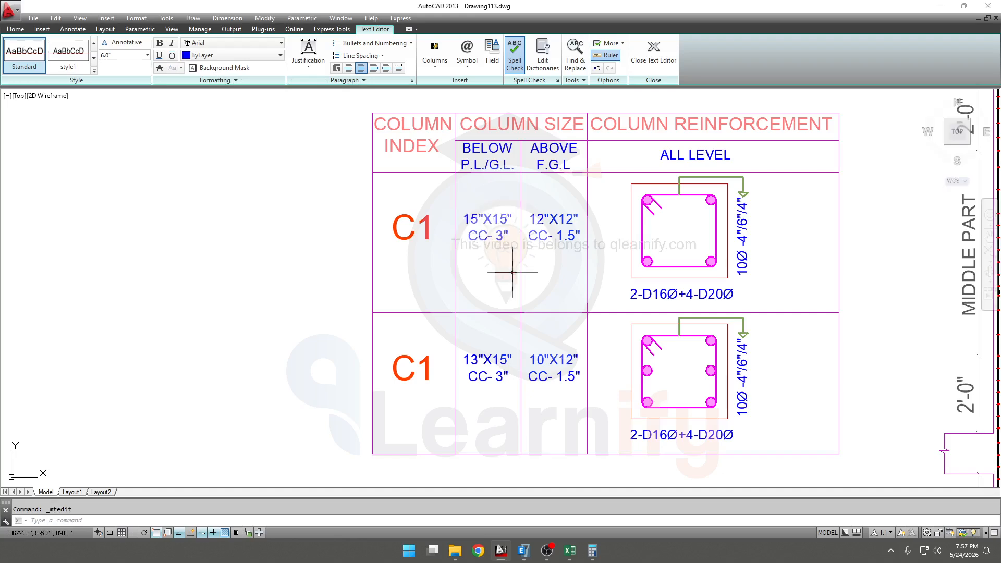
left_click(518, 254)
Change the reinforcement label under the first C1 section to 4-D16Ø+2-D12Ø.
double_click(617, 295)
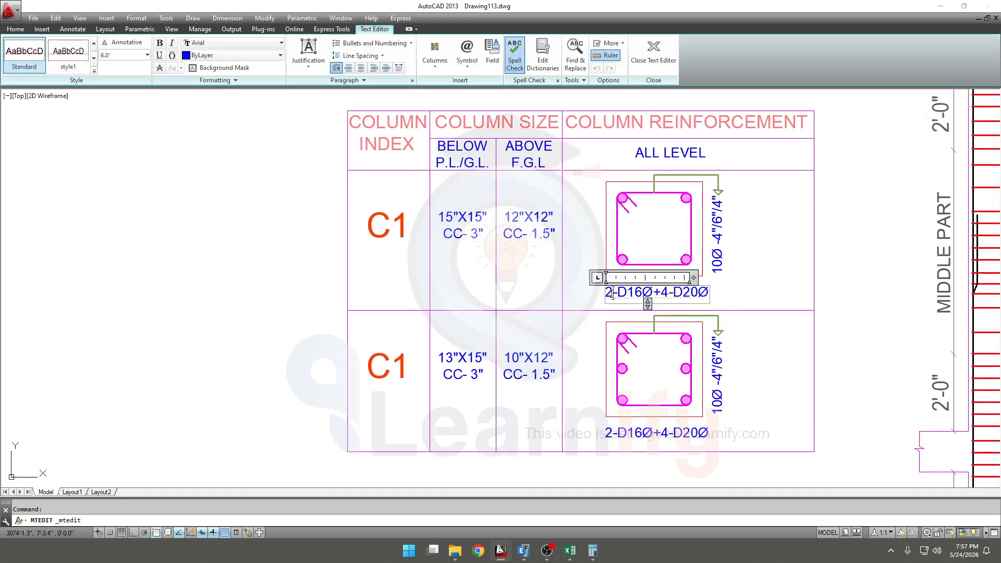
type("4")
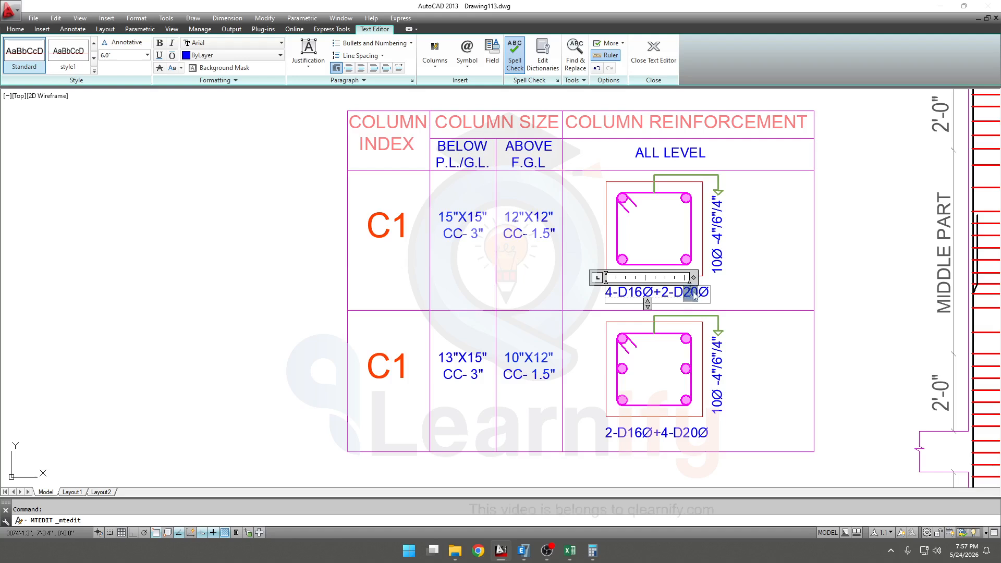
type("1")
left_click(720, 286)
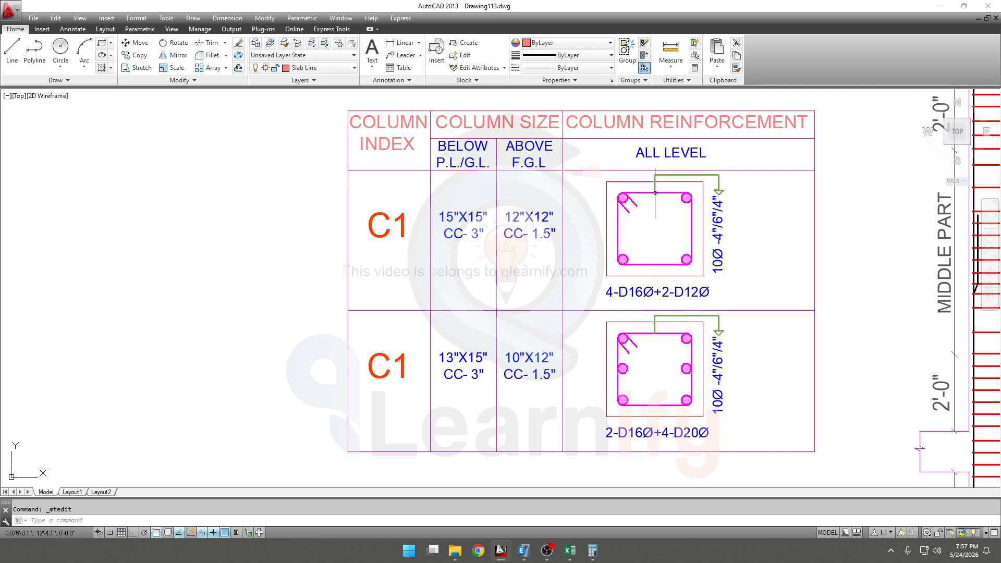
Copy the two middle side bars from the lower column section to the matching mid-height position in the C1 section above.
left_click(630, 369)
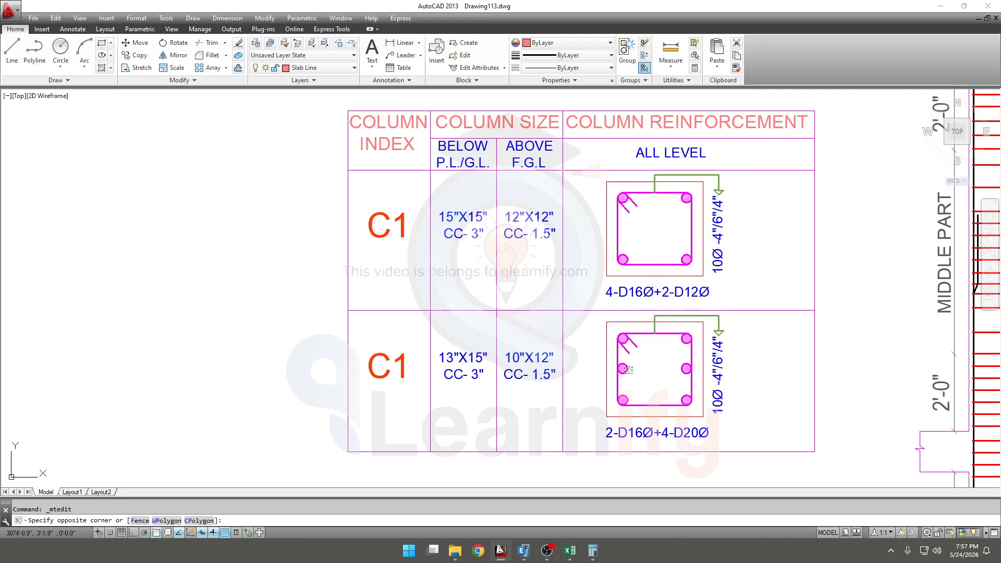
left_click(619, 371)
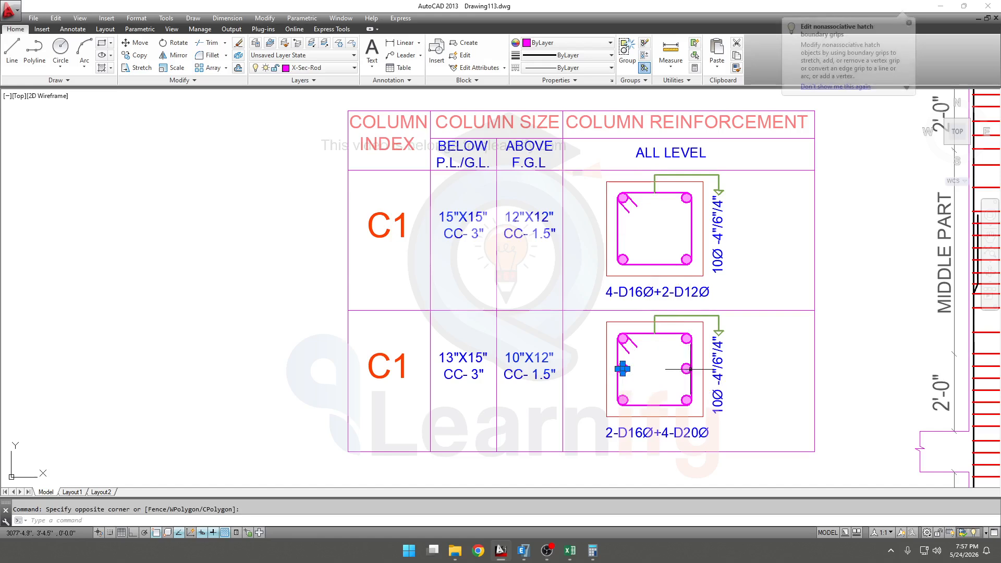
scroll(623, 369, "up", 3)
left_click(688, 361)
left_click(660, 393)
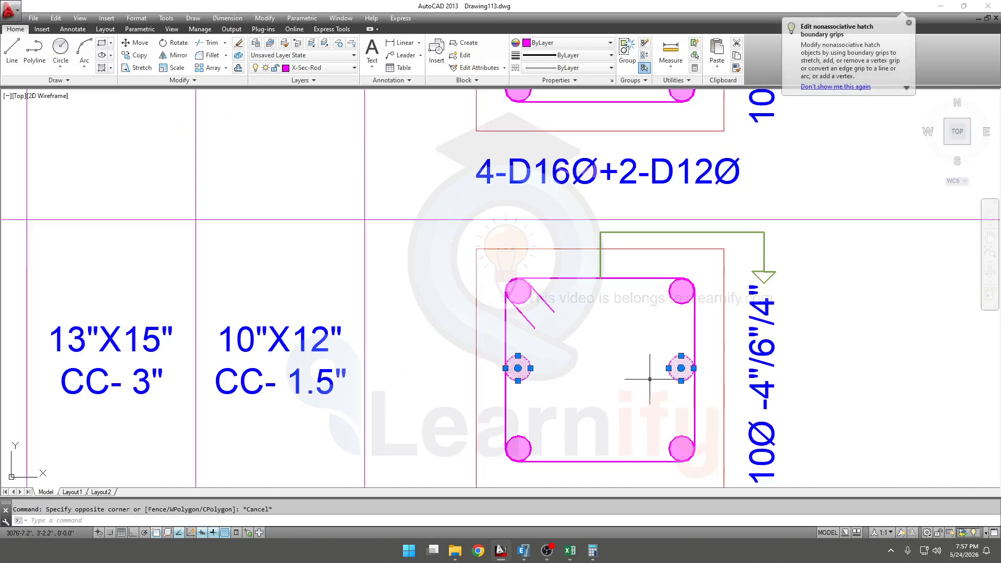
type("co")
key("Return")
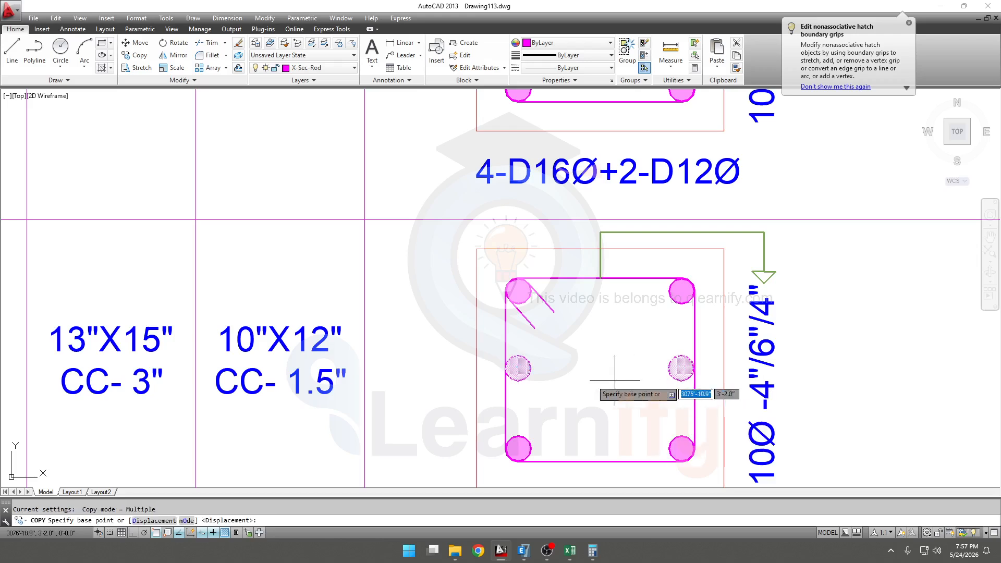
left_click(505, 369)
scroll(505, 369, "down", 4)
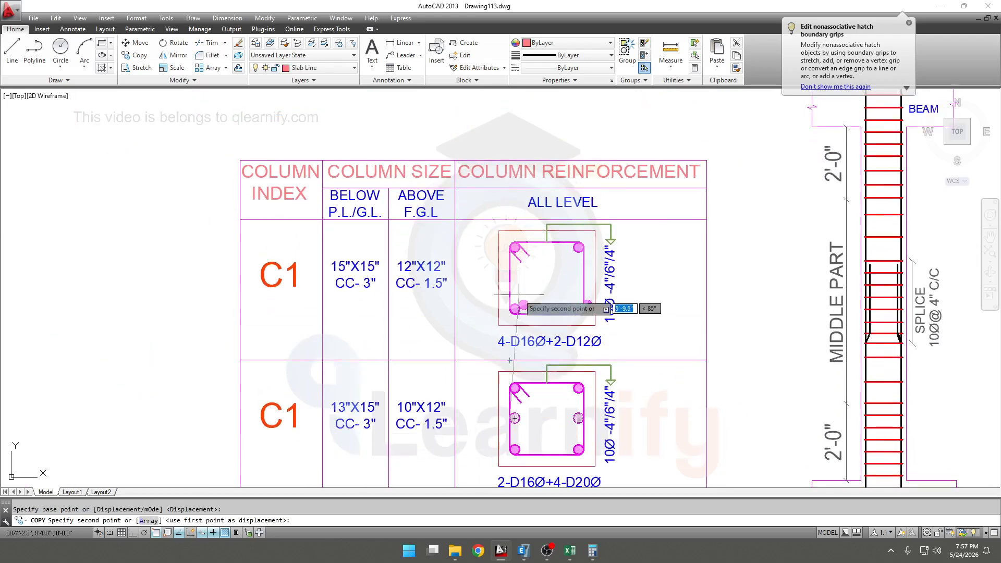
left_click(514, 280)
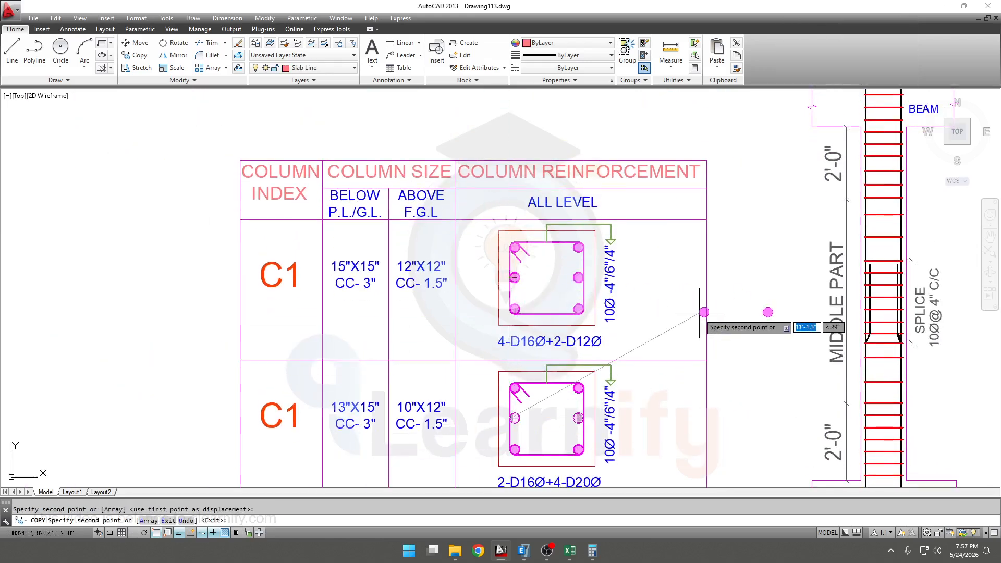
key("Escape")
scroll(706, 330, "down", 2)
scroll(511, 340, "up", 2)
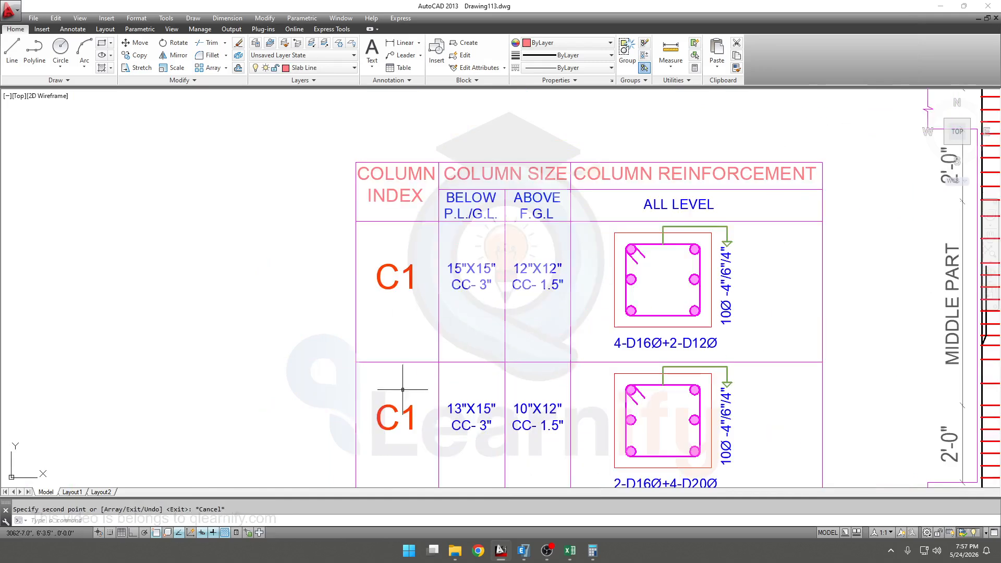
Change the column index in the schedule's second row to C2.
middle_click_drag(415, 425, 425, 366)
double_click(425, 365)
left_click_drag(423, 365, 415, 362)
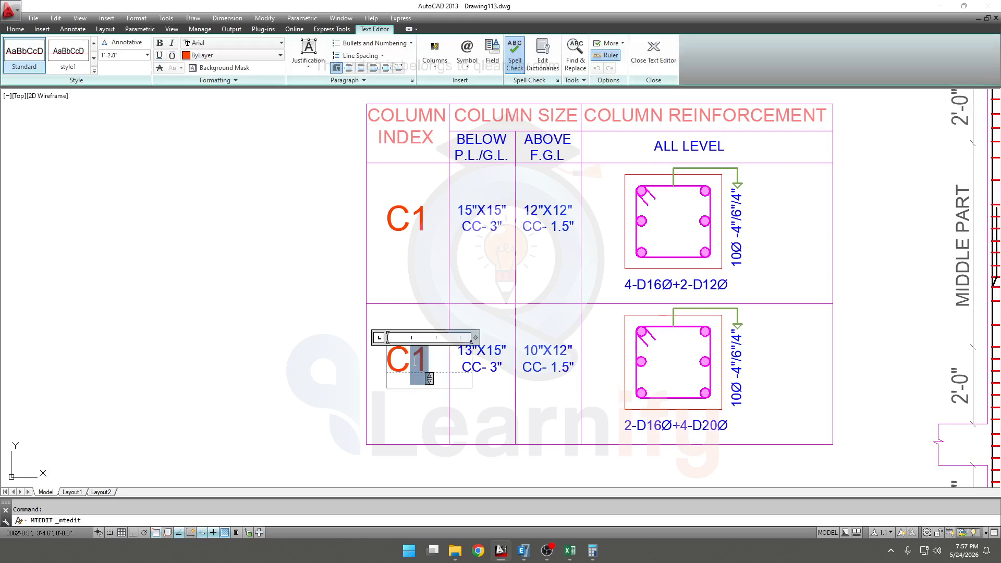
type("2")
left_click(414, 402)
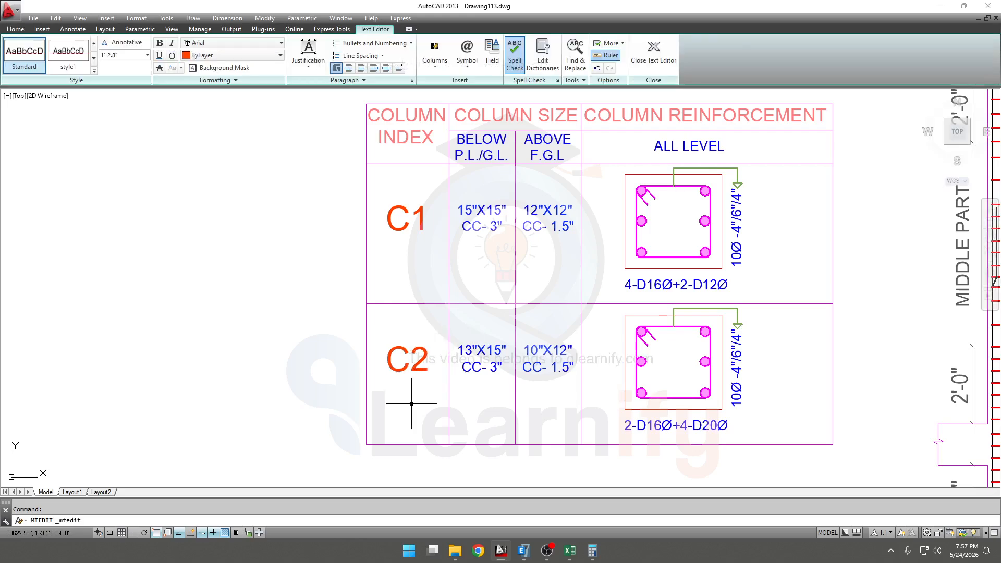
Set the above F.G.L size of the C2 column in the schedule to 10"X10".
scroll(417, 386, "down", 2)
scroll(458, 349, "up", 4)
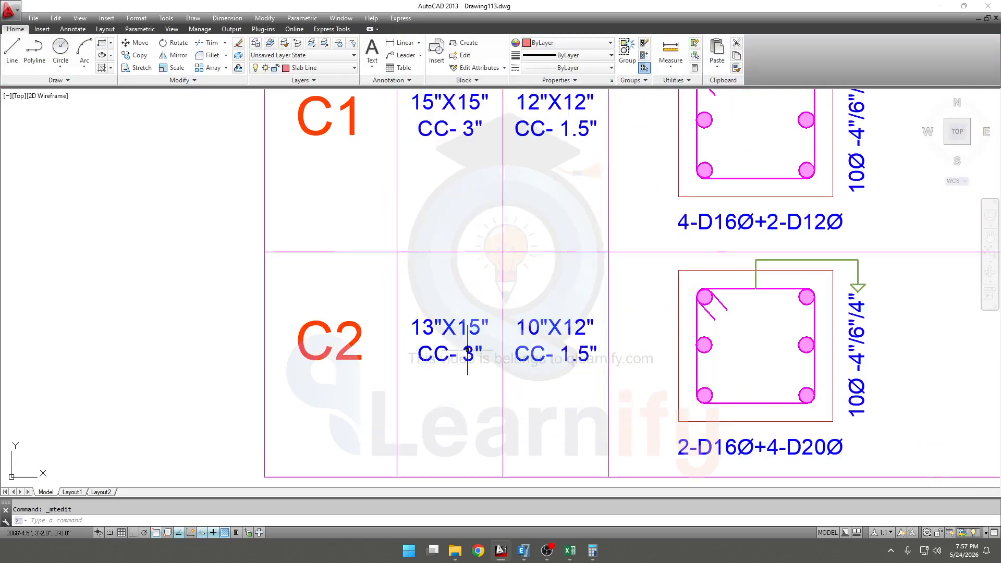
scroll(541, 370, "down", 2)
scroll(540, 341, "up", 2)
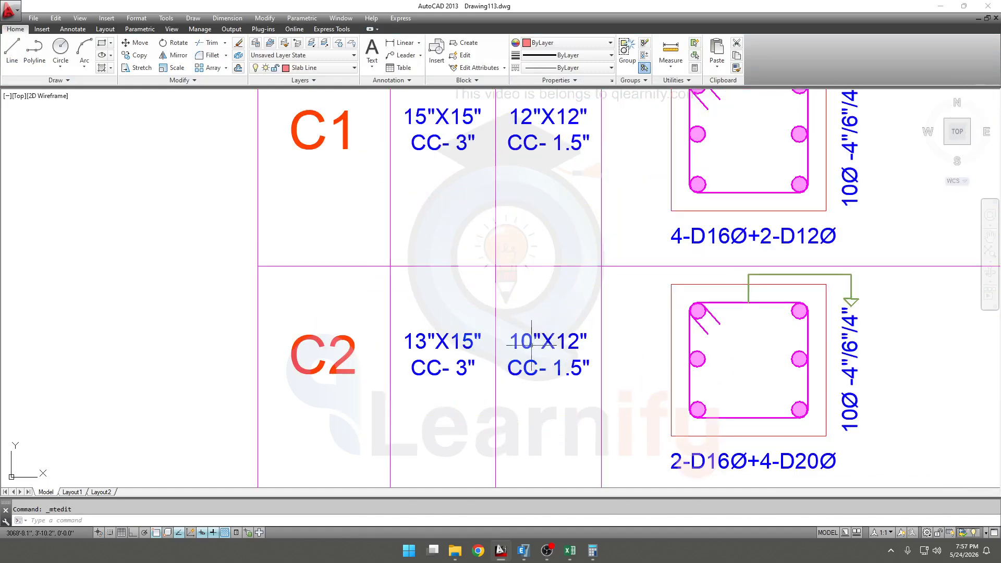
double_click(542, 343)
left_click_drag(533, 342, 521, 342)
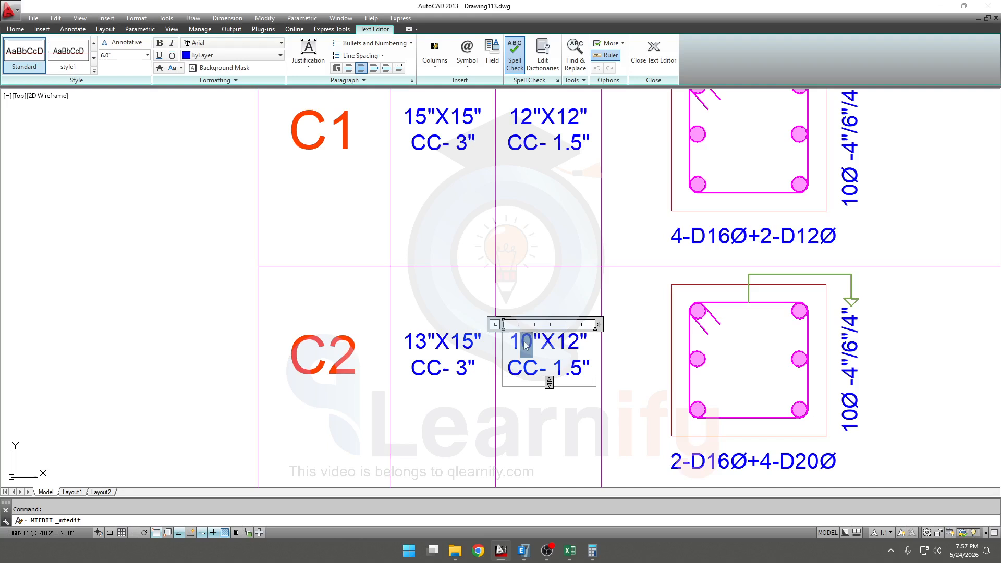
left_click(509, 412)
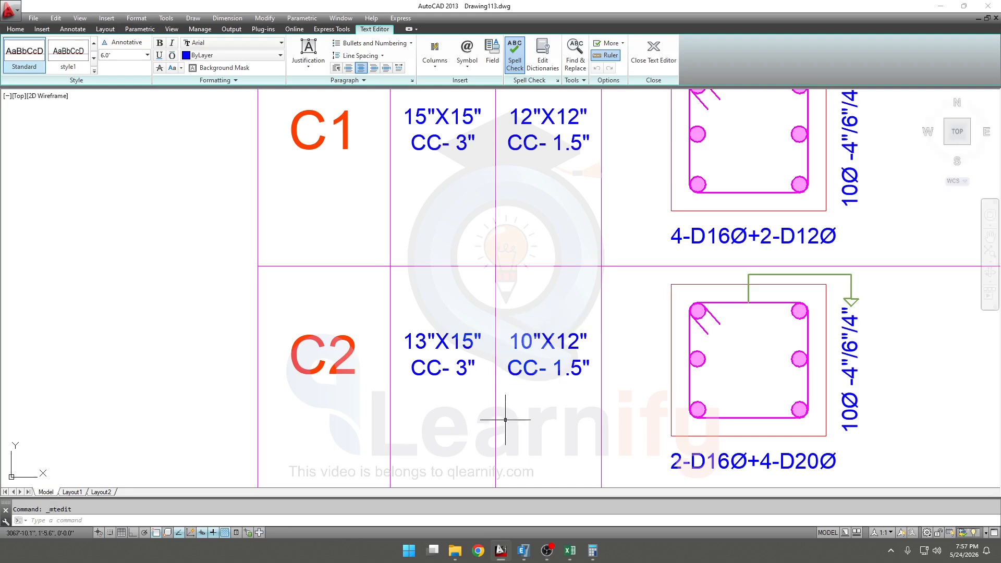
double_click(572, 340)
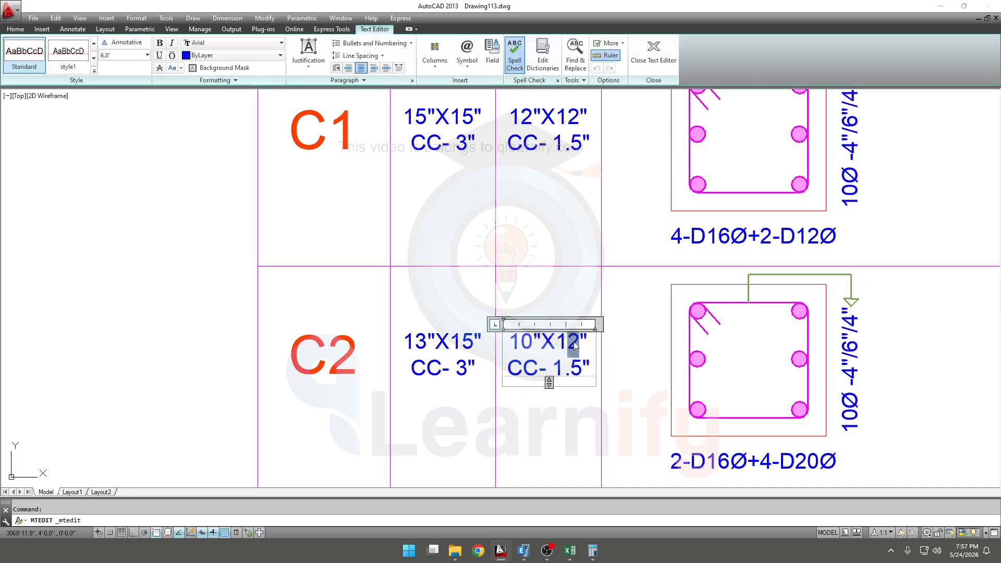
left_click(424, 352)
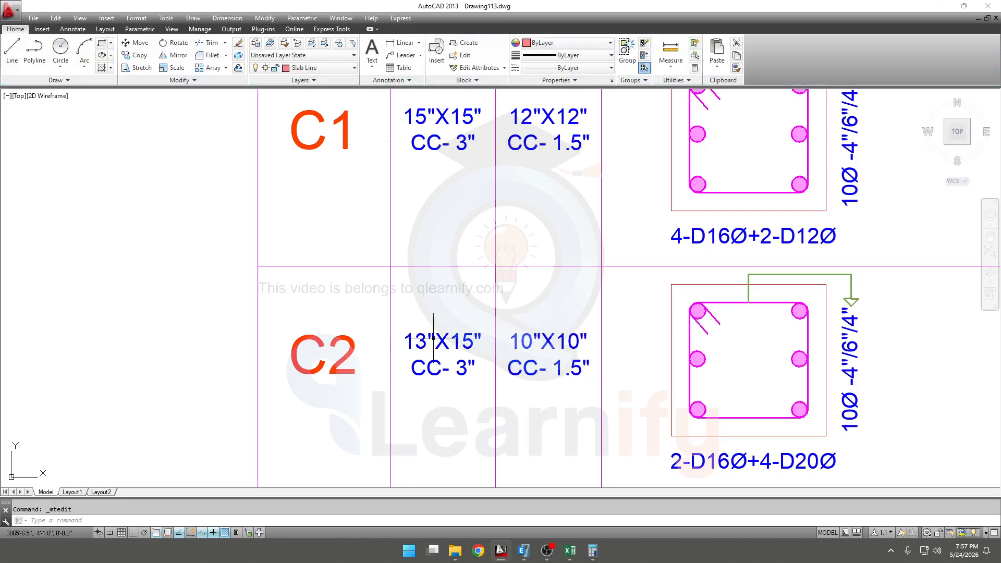
Set the below P.L./G.L. size of the C2 column to 13"X13".
double_click(462, 347)
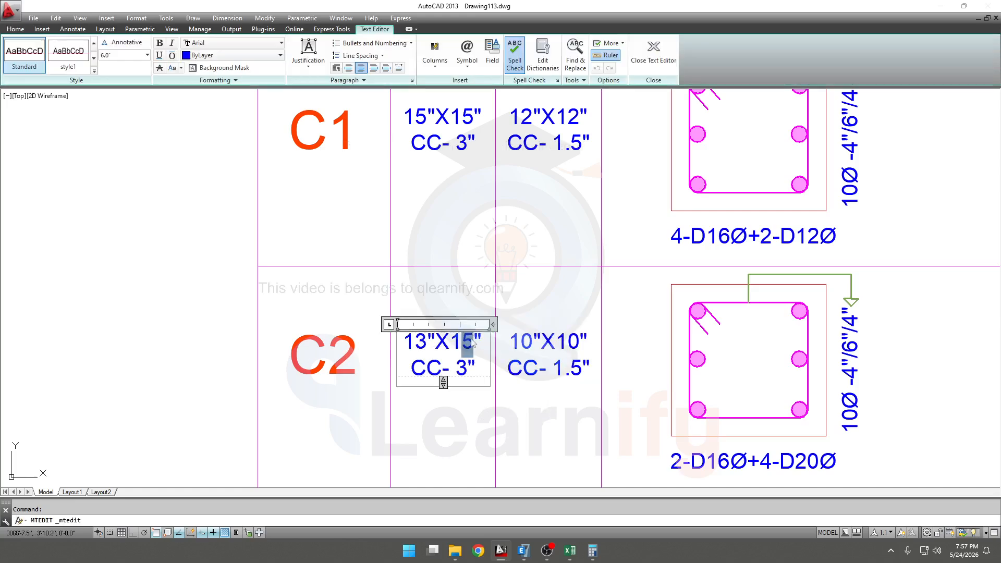
left_click(552, 402)
scroll(552, 402, "down", 2)
middle_click_drag(552, 402, 541, 348)
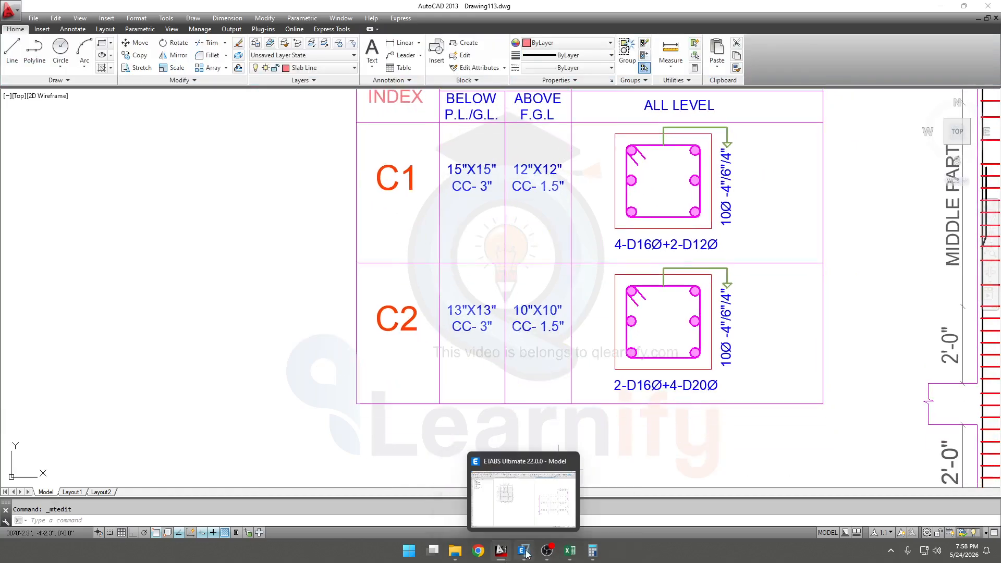
Examine the column labels on the second grid plan, including the column at grids A and 5.
left_click(503, 556)
left_click(504, 557)
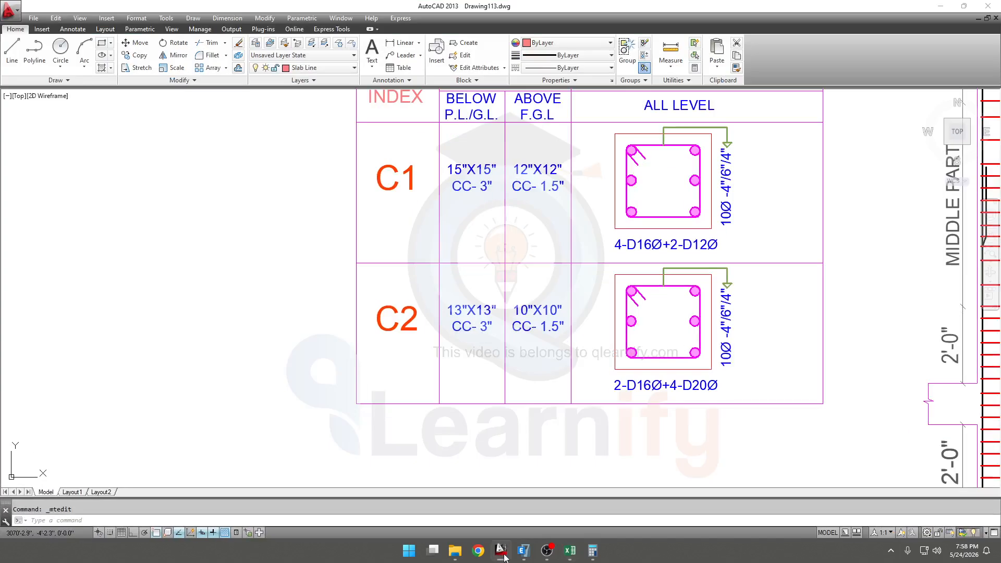
scroll(572, 301, "down", 5)
middle_click_drag(50, 271, 250, 277)
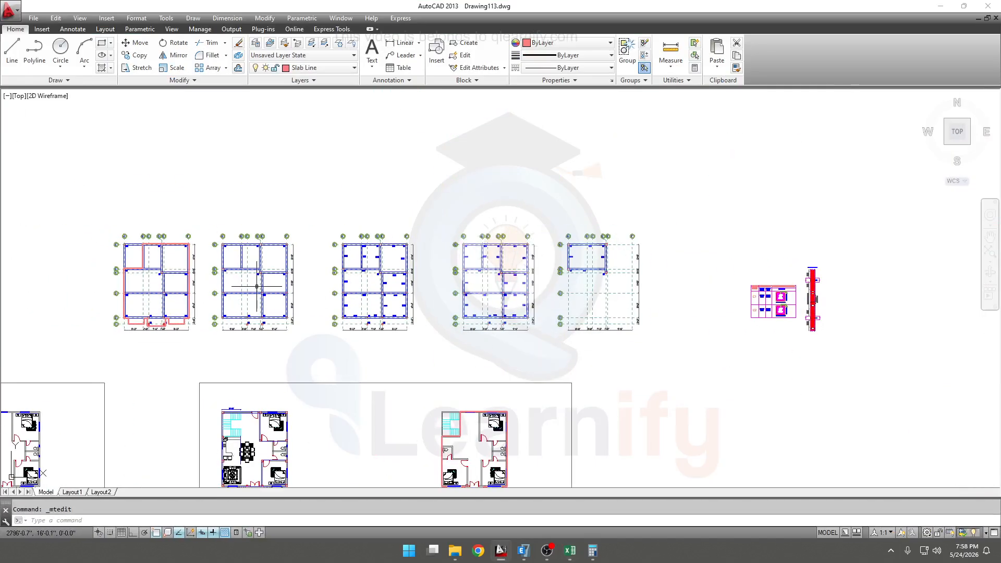
scroll(249, 276, "up", 3)
scroll(318, 164, "up", 2)
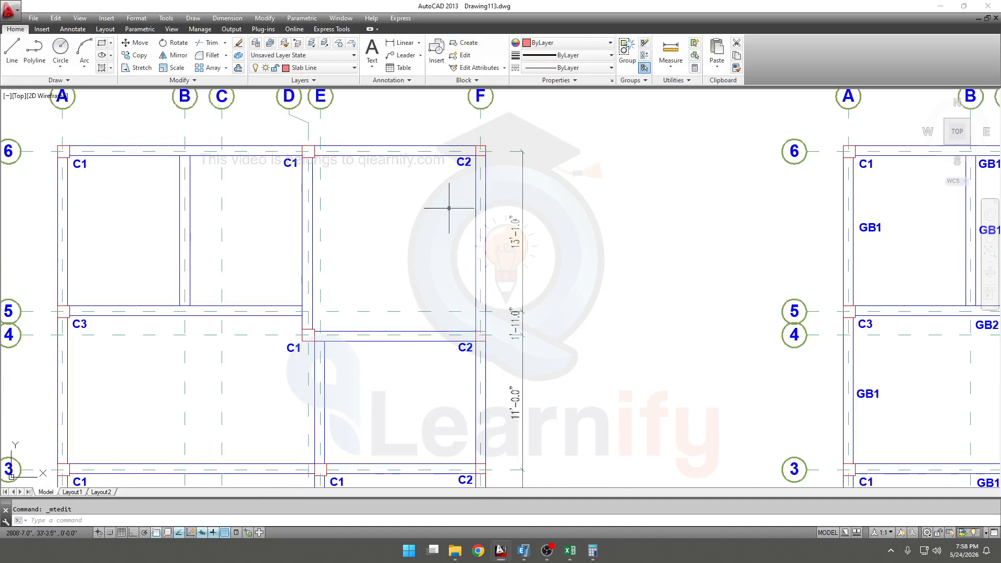
scroll(462, 204, "down", 2)
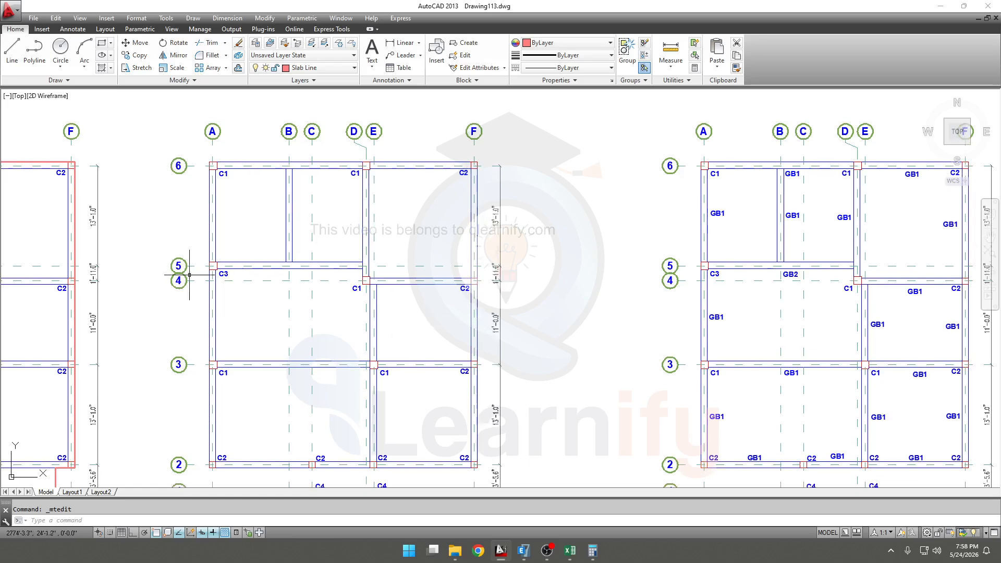
scroll(208, 266, "up", 4)
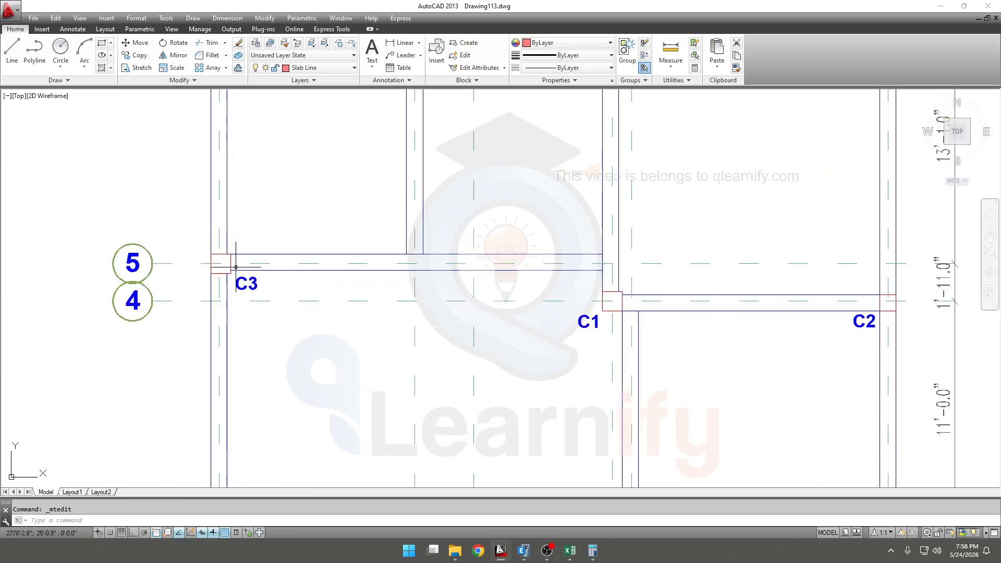
scroll(243, 285, "down", 4)
middle_click_drag(271, 343, 274, 288)
mouse_move(527, 554)
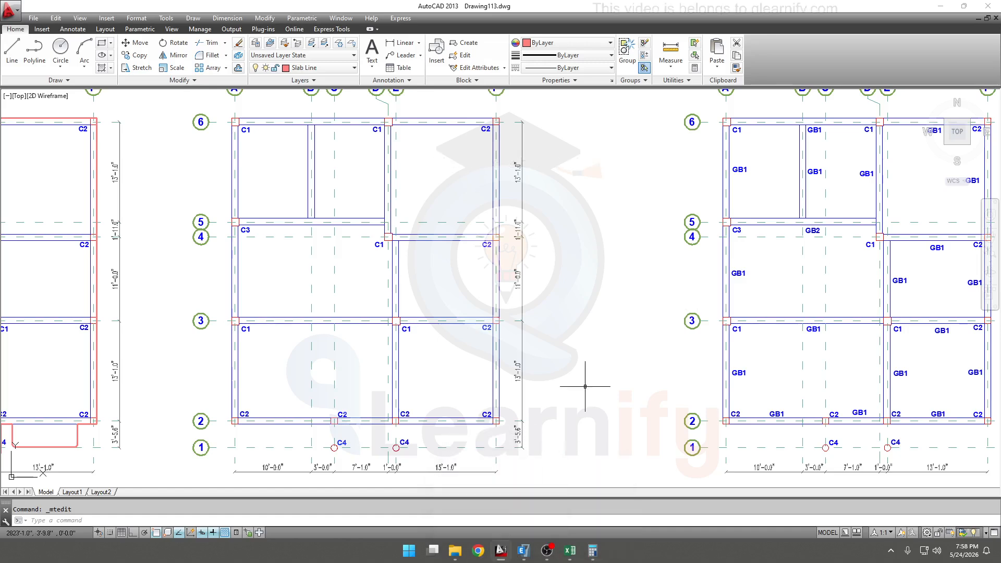
Review the sizes, bars and ties of C1 and C2 in the column schedule beside the tie spacing detail.
scroll(585, 386, "down", 8)
scroll(699, 386, "up", 3)
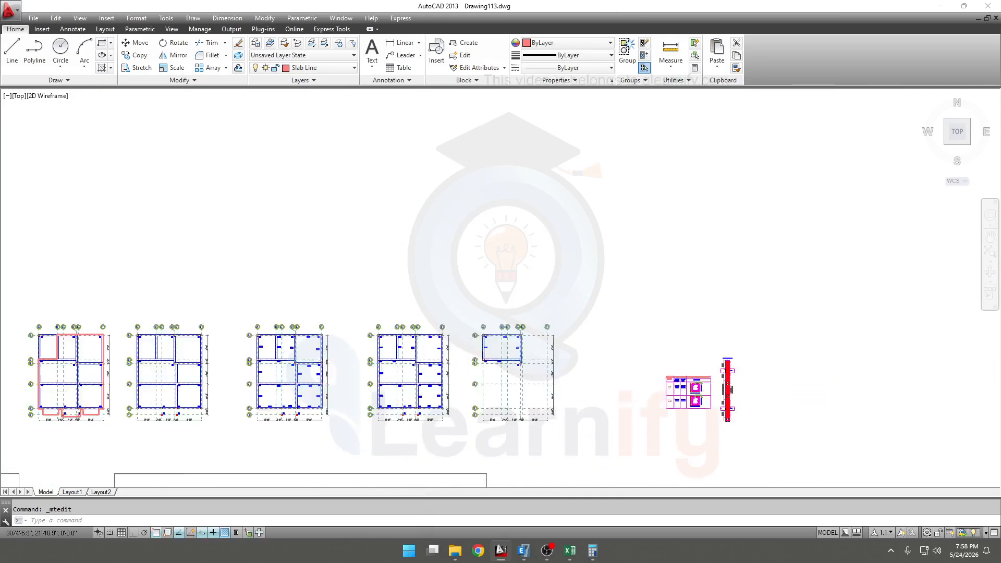
scroll(715, 403, "up", 8)
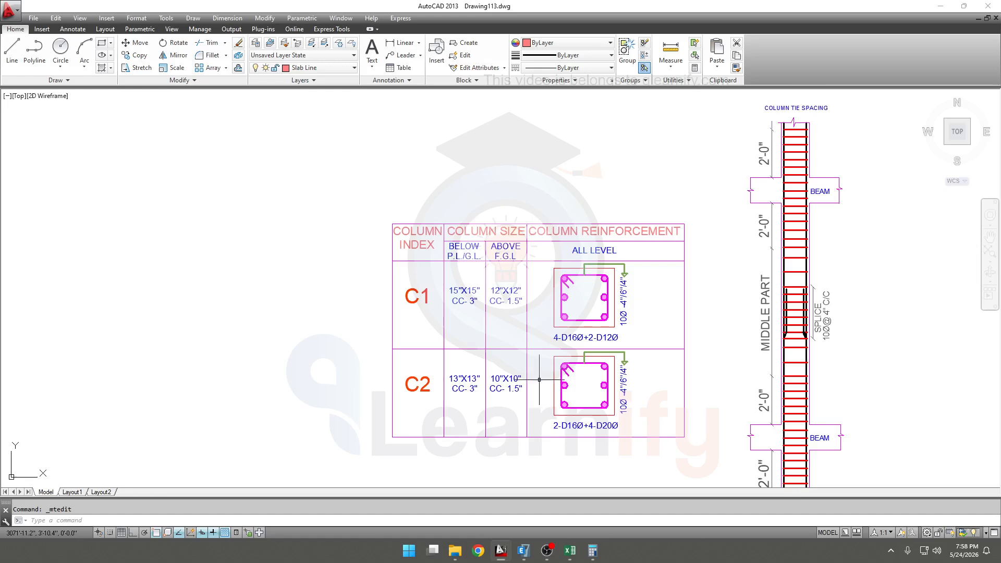
middle_click_drag(539, 379, 538, 362)
middle_click_drag(690, 409, 678, 378)
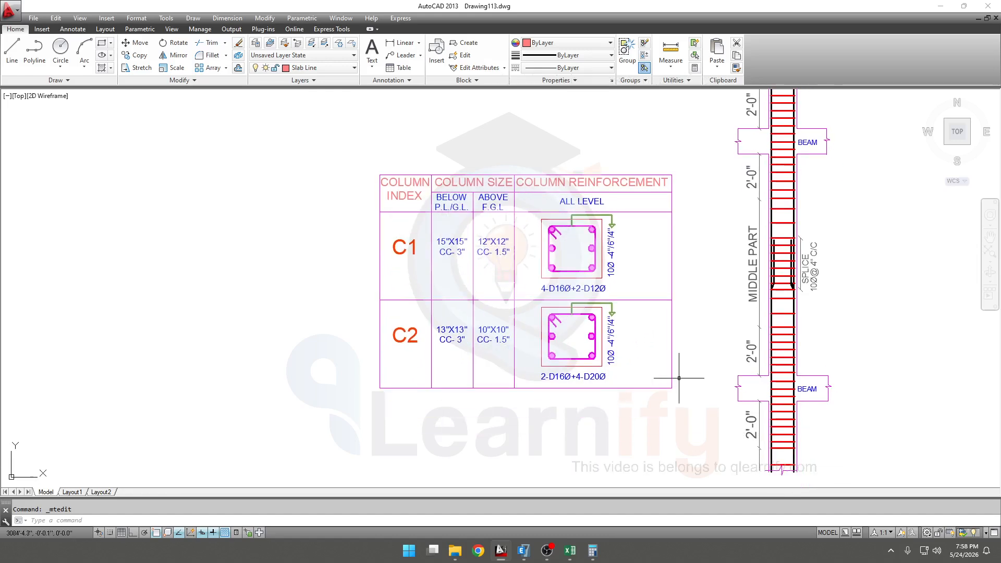
scroll(672, 380, "down", 2)
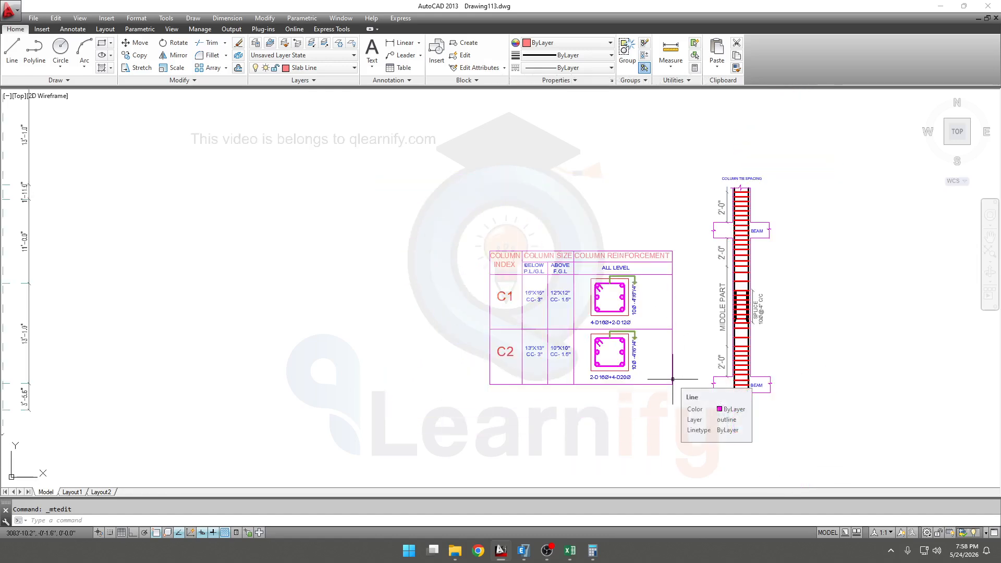
middle_click_drag(662, 424, 636, 424)
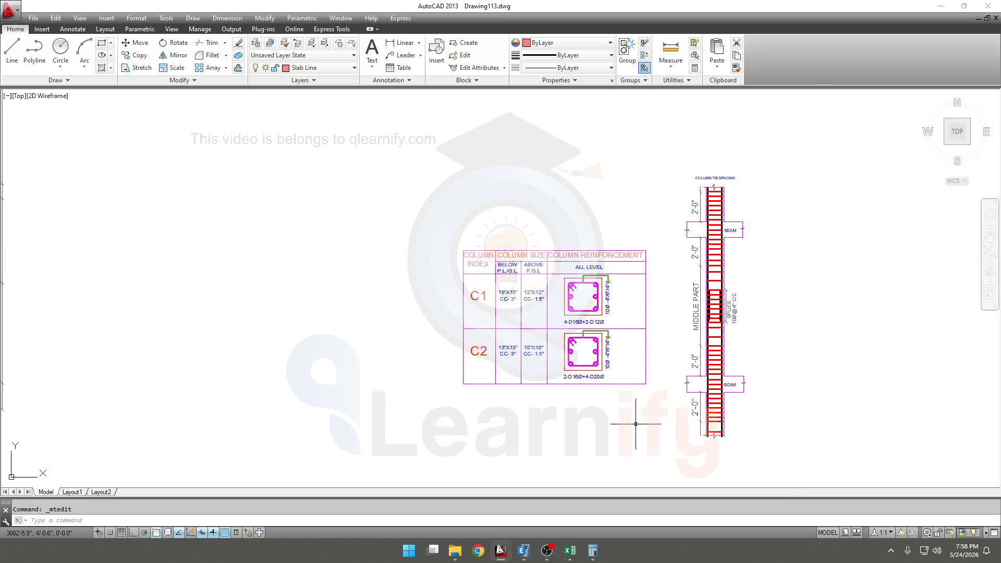
scroll(618, 421, "down", 2)
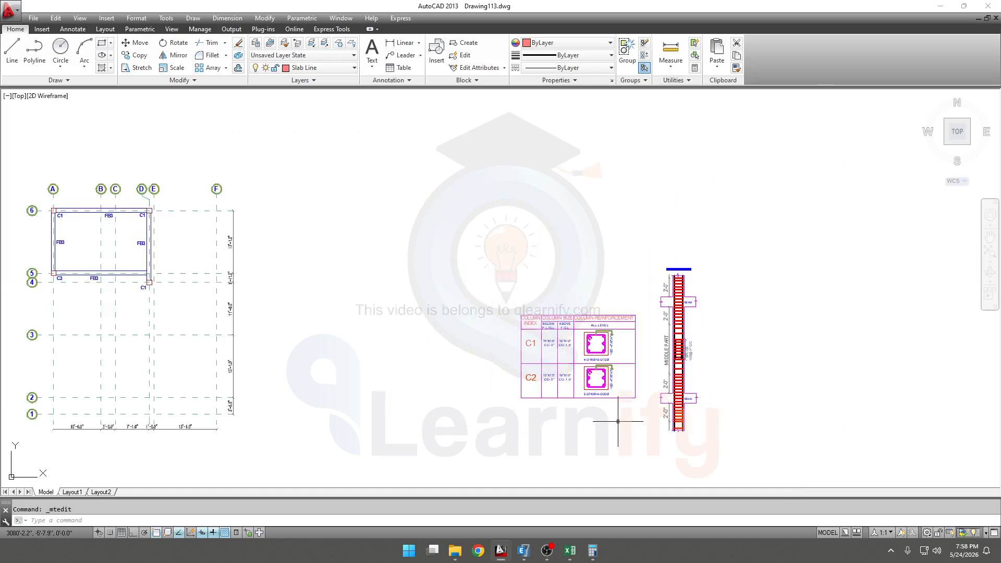
scroll(673, 335, "up", 2)
scroll(674, 334, "up", 1)
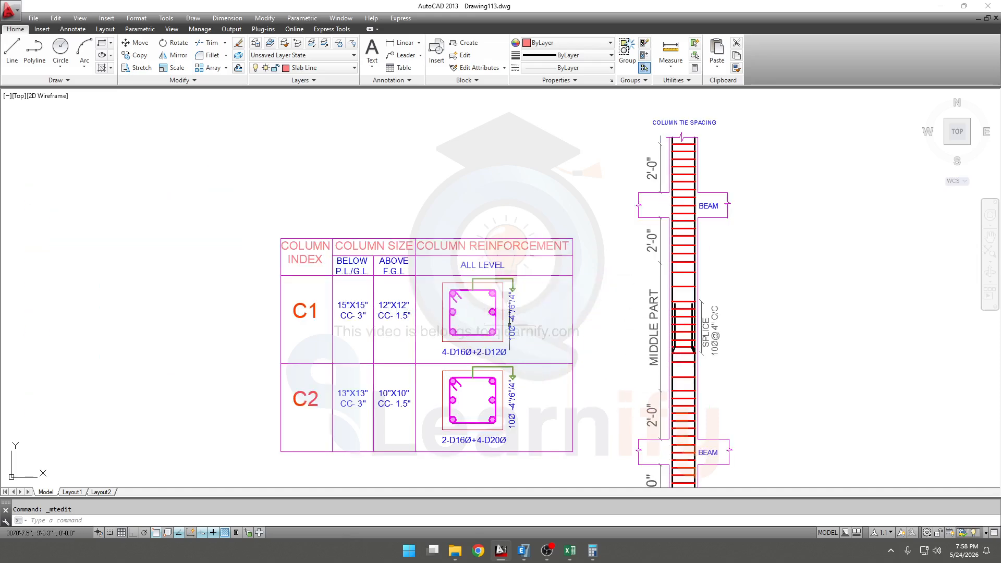
middle_click_drag(618, 379, 628, 368)
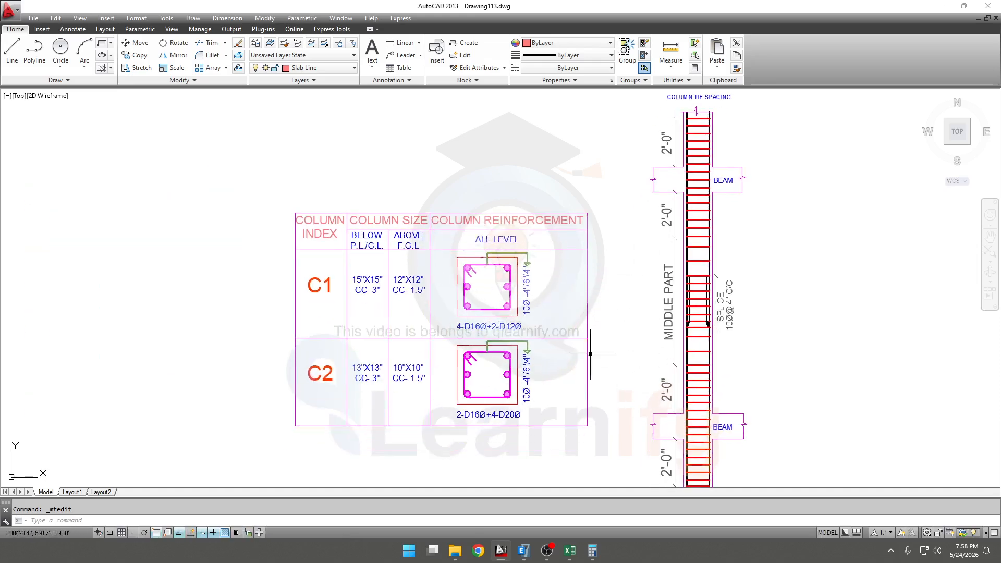
scroll(409, 381, "up", 1)
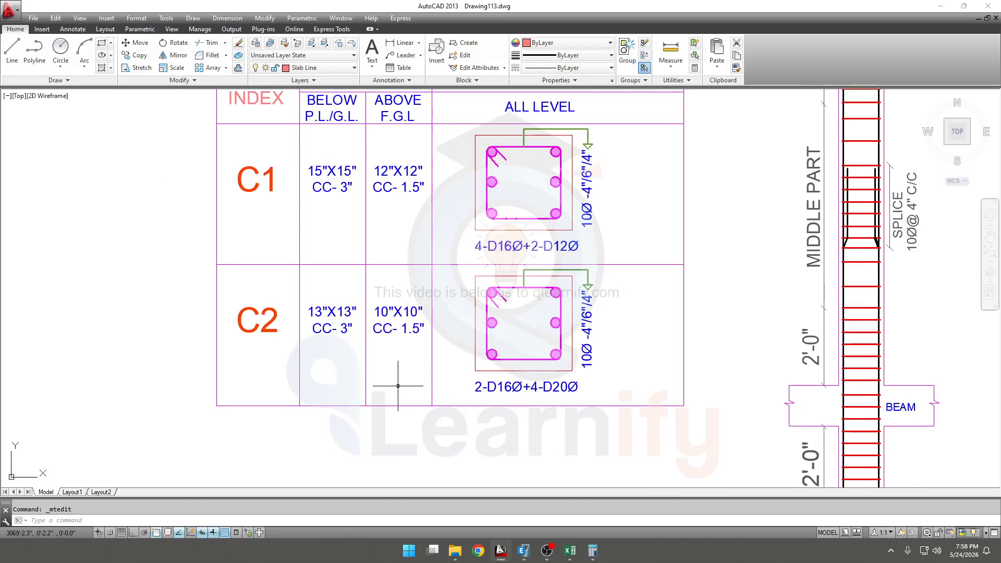
mouse_move(348, 245)
middle_mouse_down()
mouse_move(388, 297)
mouse_move(365, 290)
middle_mouse_up()
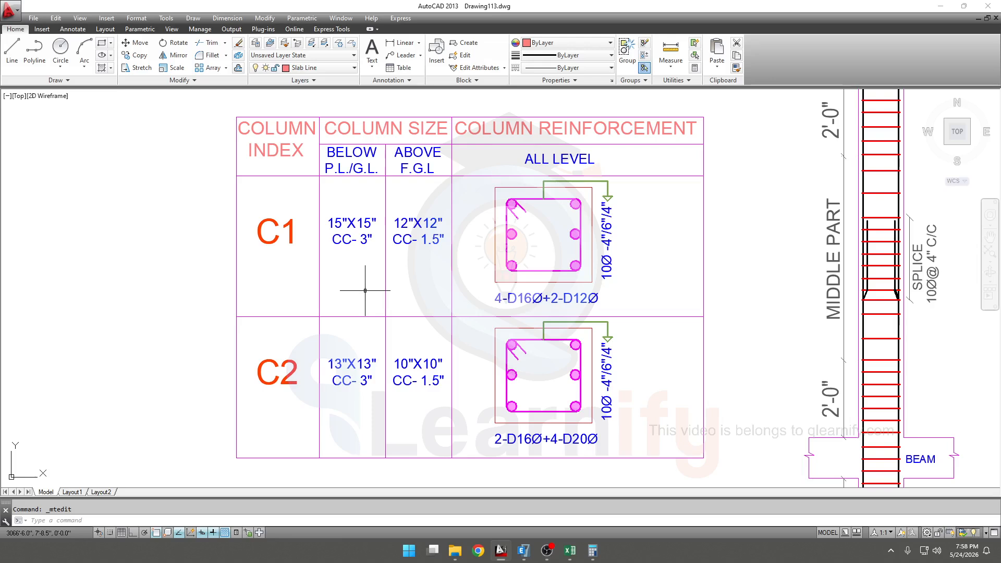
middle_click_drag(533, 447, 541, 428)
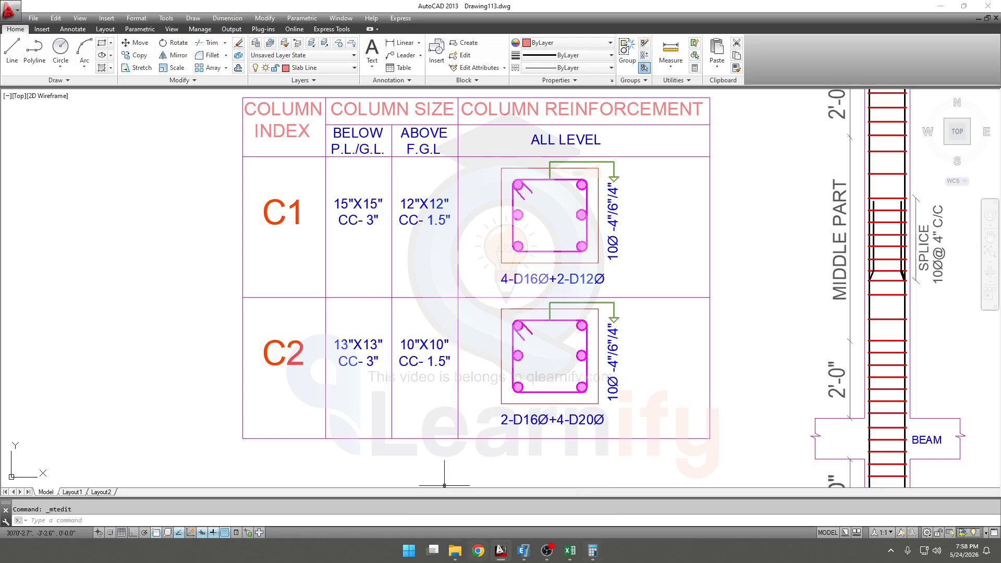
Check the grid A column reinforcement in ETABS and set the required steel area to 1 in the Excel rebar sheet.
left_click(523, 551)
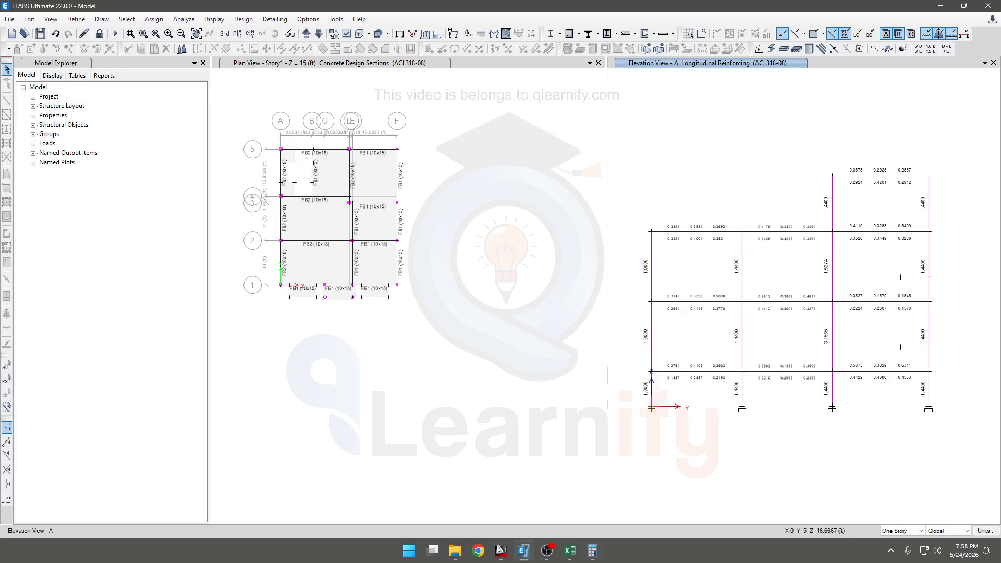
left_click(570, 551)
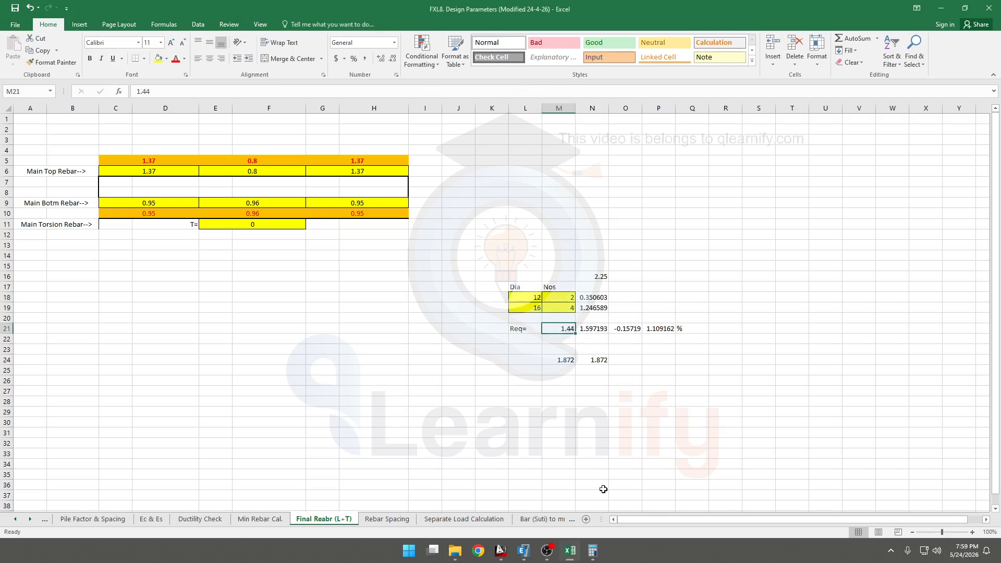
type("1")
key("Up")
key("Up")
key("Up")
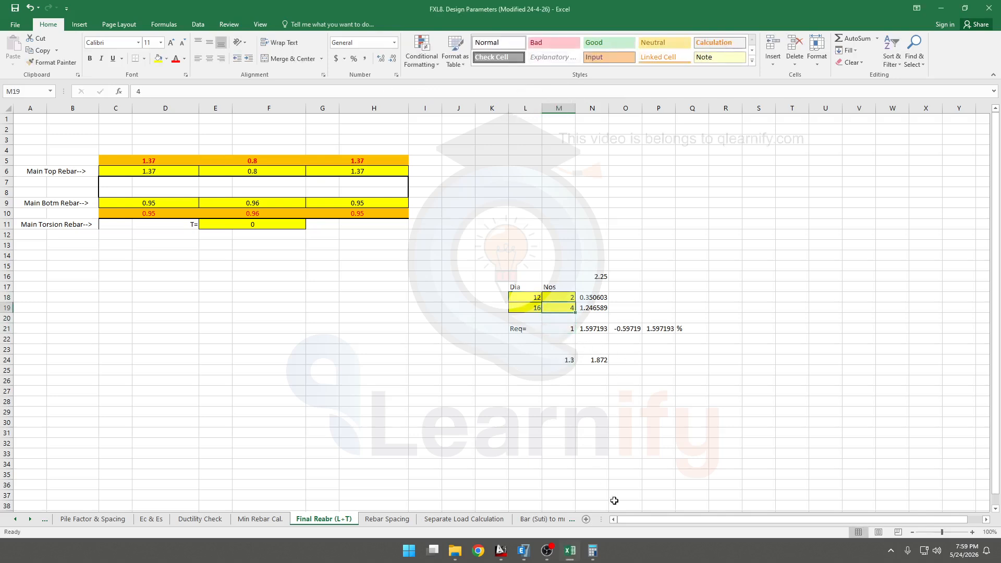
Set the number of 12 mm bars to 0 and check the provided steel area in the total cell.
type("0")
key("Return")
key("Right")
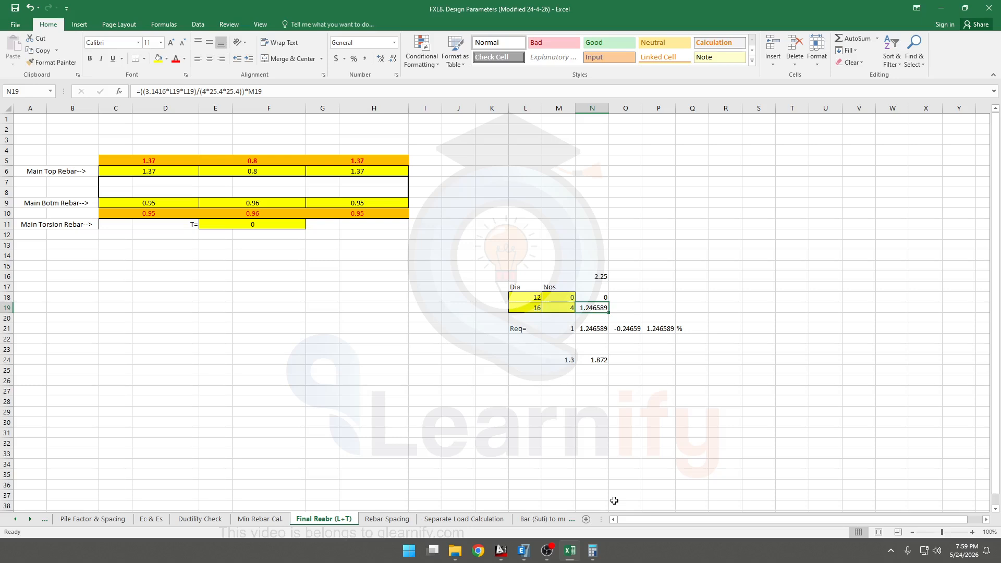
key("Down")
key("Down")
key("Down")
key("Up")
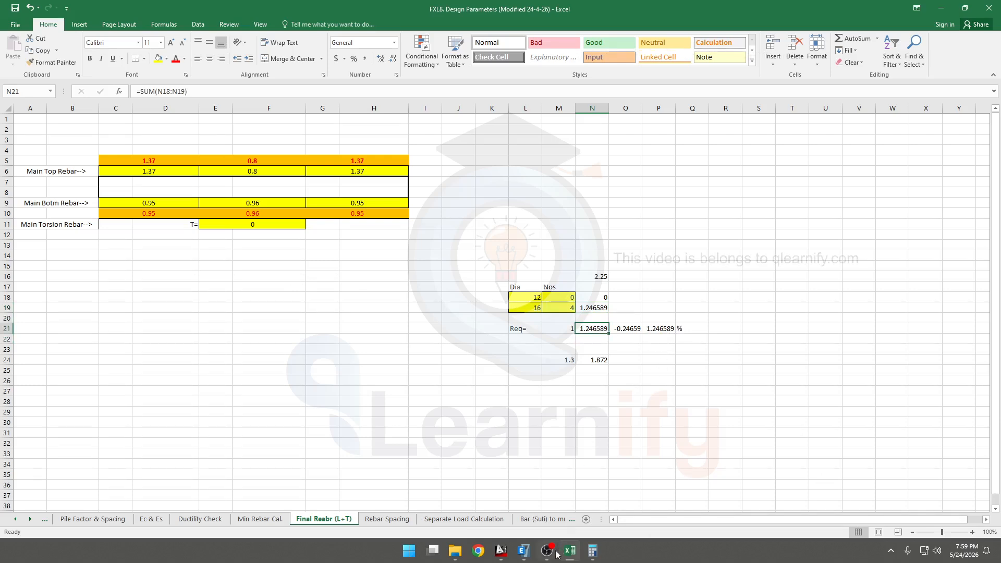
Switch to AutoCAD and delete the two mid-side bars from the C2 cross-section in the column schedule.
left_click(500, 550)
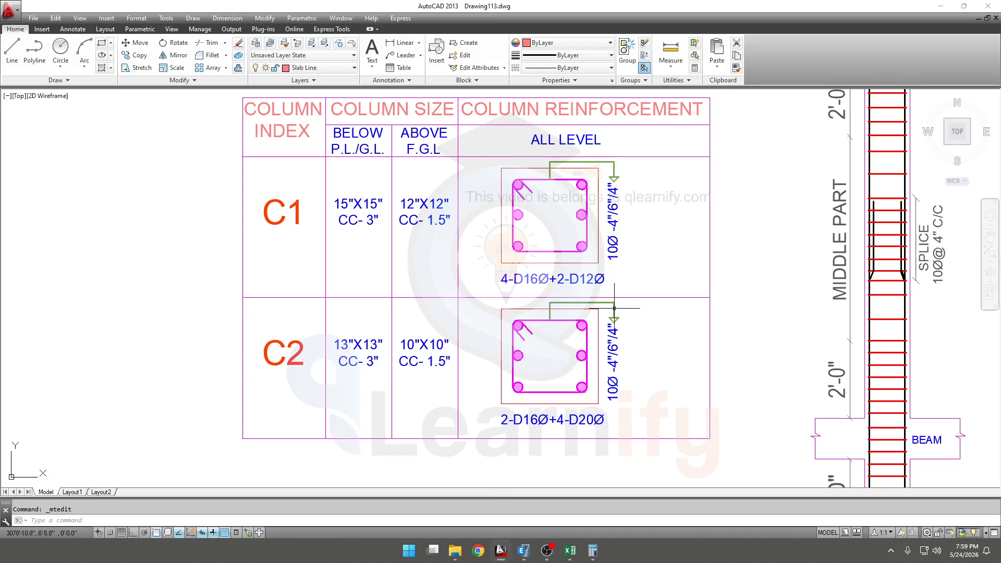
scroll(548, 349, "up", 2)
left_click(543, 346)
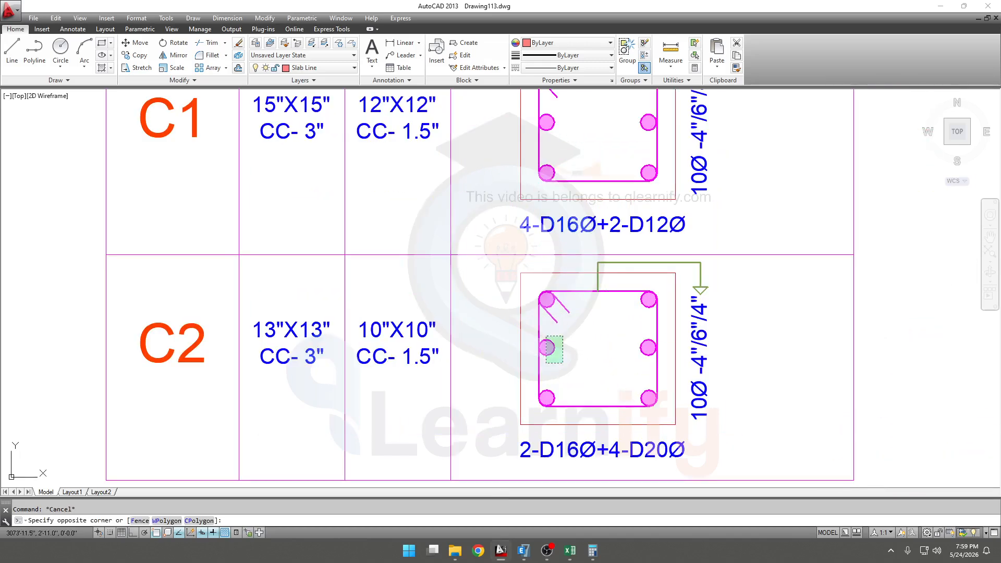
left_click(546, 363)
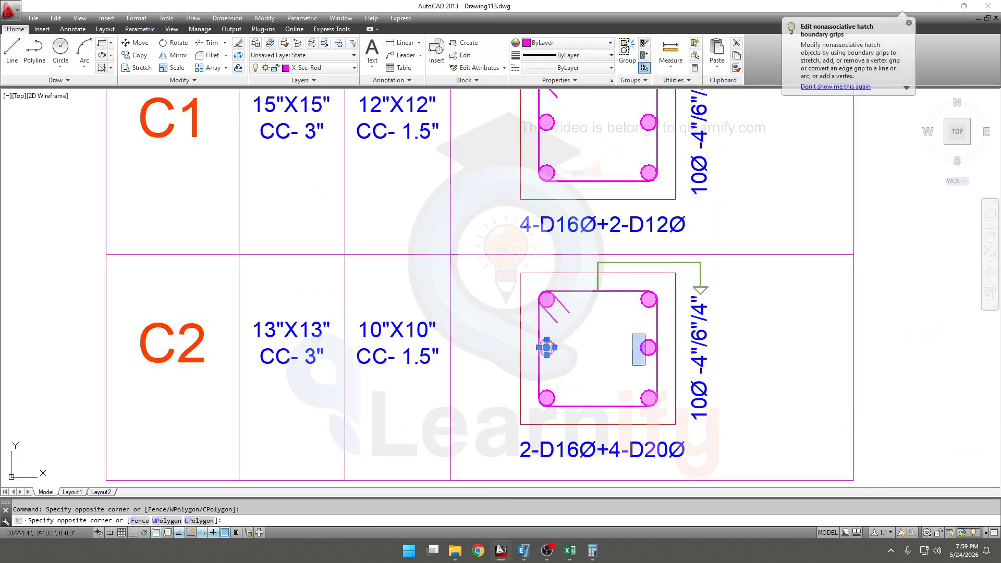
left_click(631, 368)
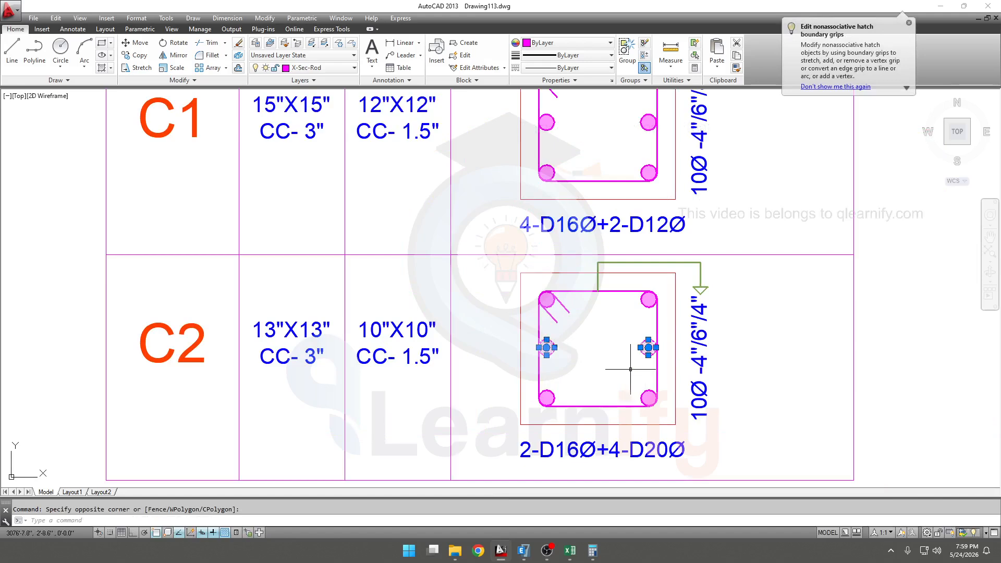
key("Delete")
Change the bar label below the C2 section to 4-D16Ø.
scroll(629, 367, "down", 2)
double_click(579, 417)
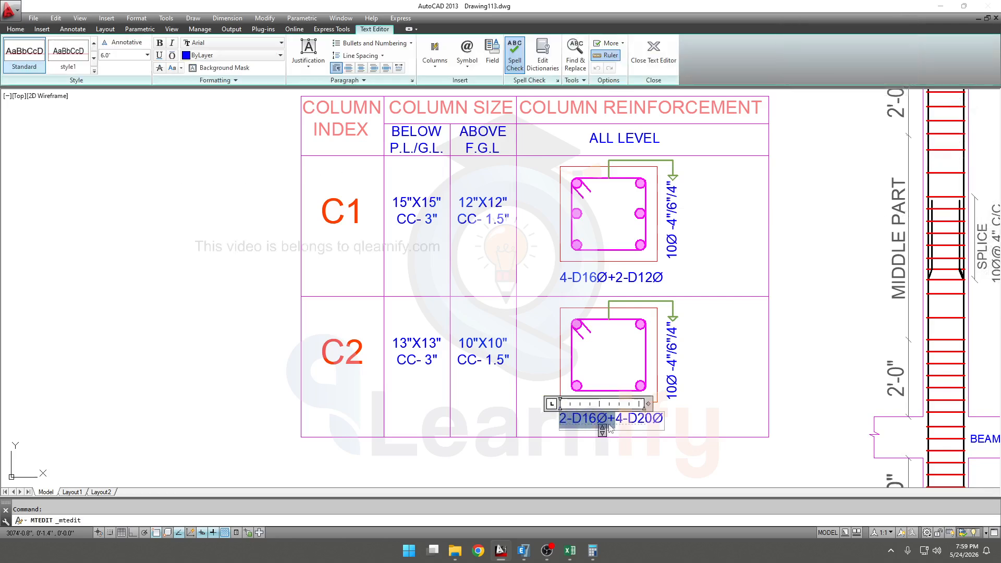
key("Delete")
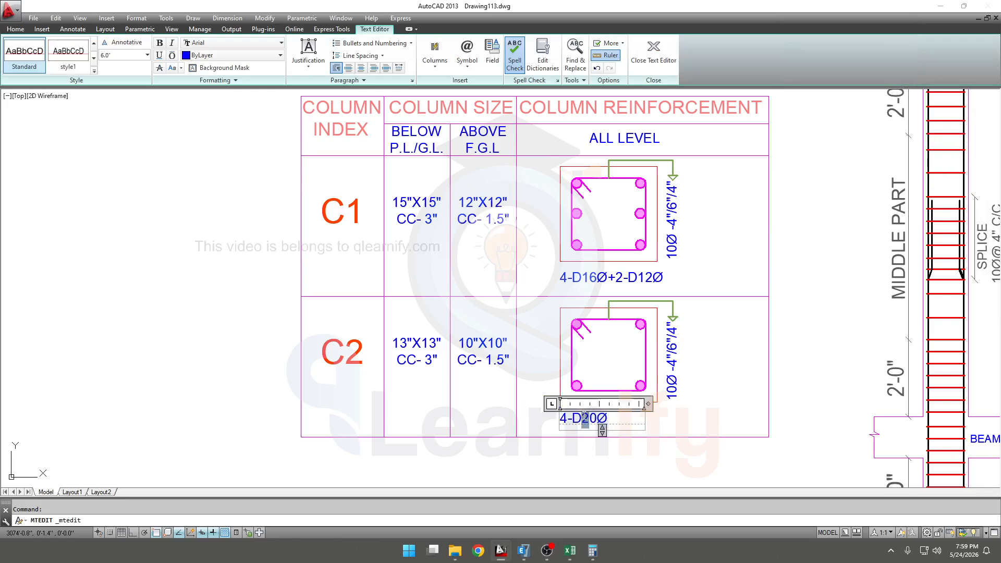
left_click_drag(589, 418, 595, 418)
type("16")
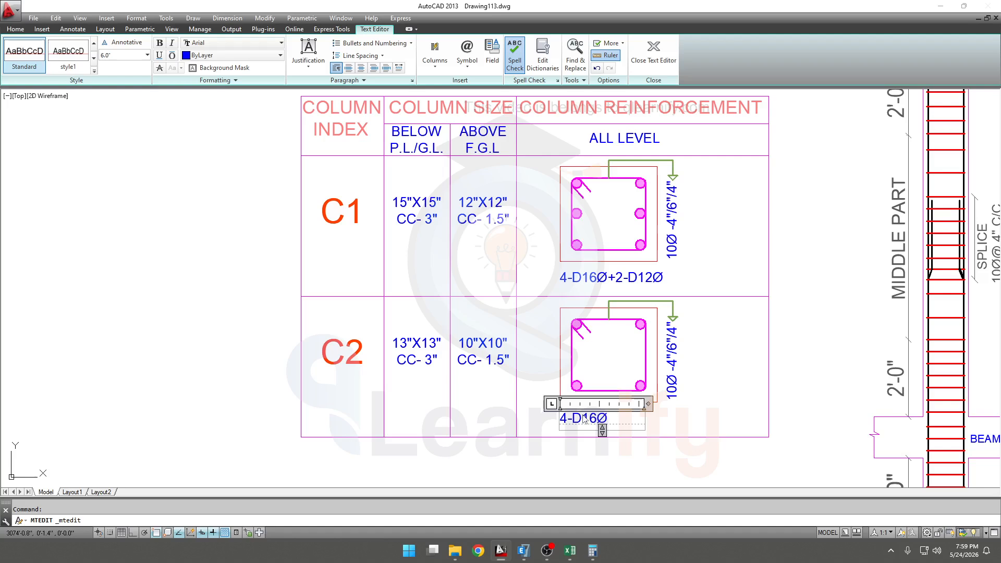
left_click(696, 412)
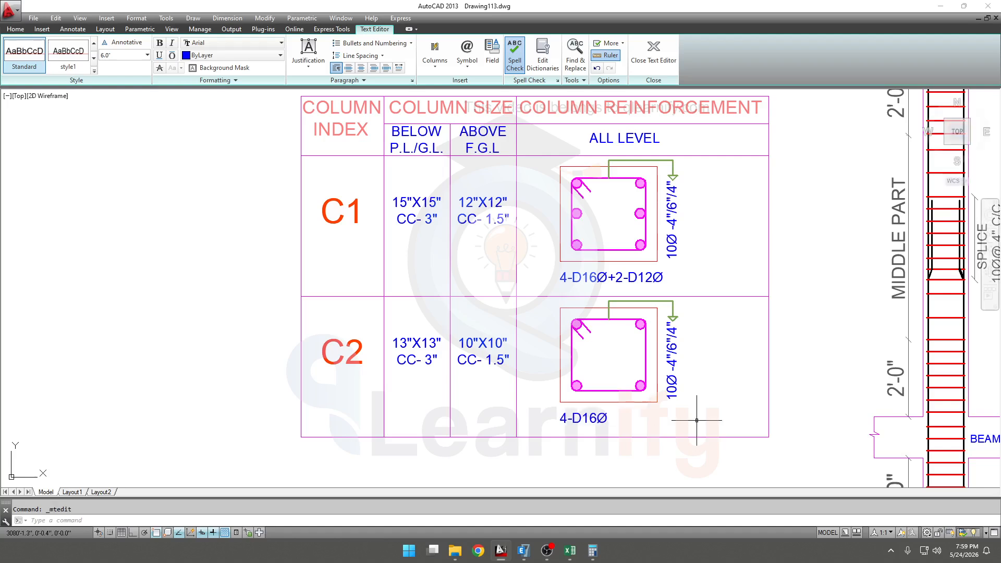
Centre the text of the 4-D16Ø label below the C2 section.
double_click(600, 418)
key("ctrl+a")
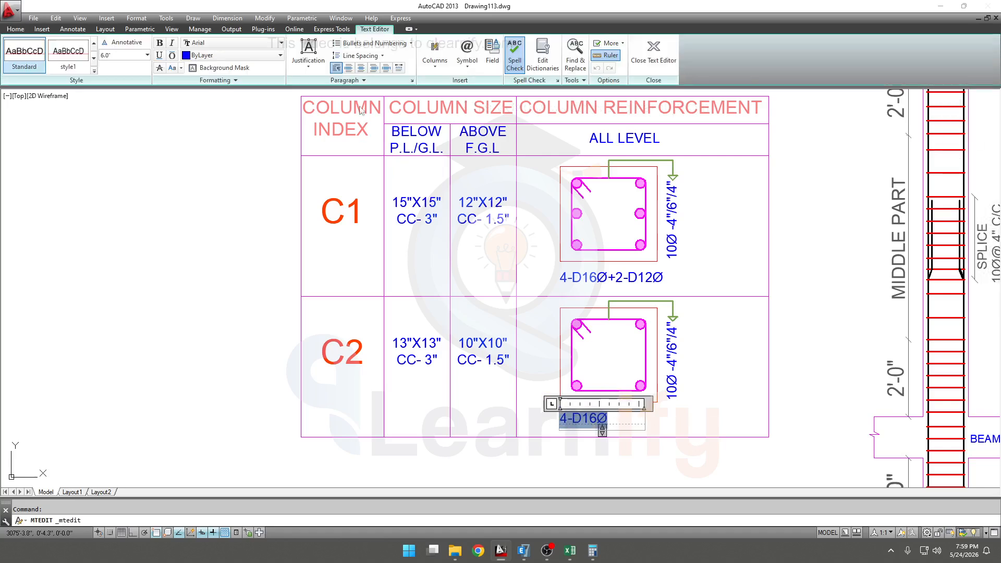
left_click(732, 376)
scroll(732, 376, "down", 2)
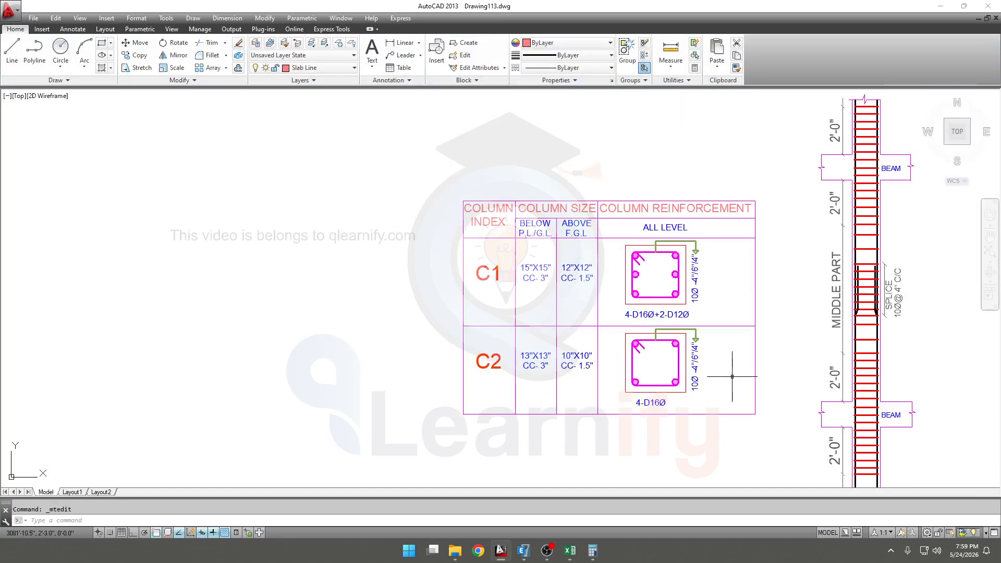
mouse_move(582, 407)
middle_mouse_down()
mouse_move(609, 402)
mouse_move(561, 392)
middle_mouse_up()
key("Escape")
scroll(579, 400, "up", 2)
scroll(595, 397, "down", 2)
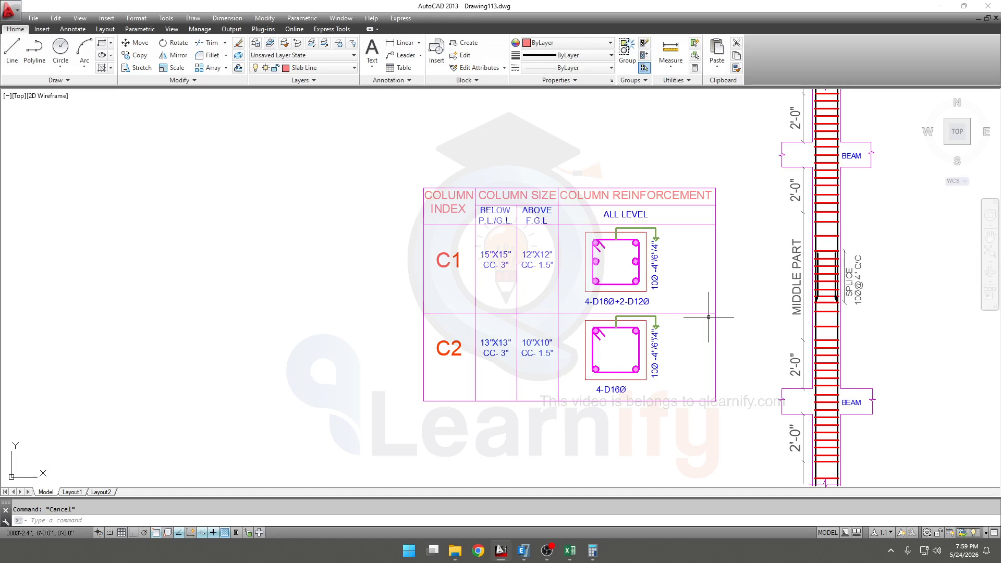
Copy the C2 row contents with their bottom border line twice downward to form two more schedule rows.
scroll(701, 316, "up", 2)
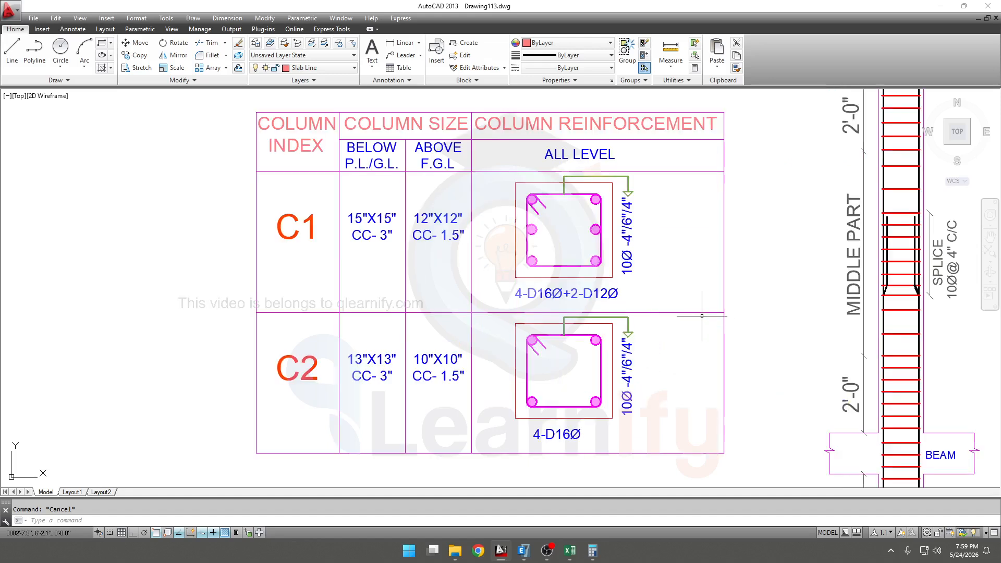
left_click(701, 317)
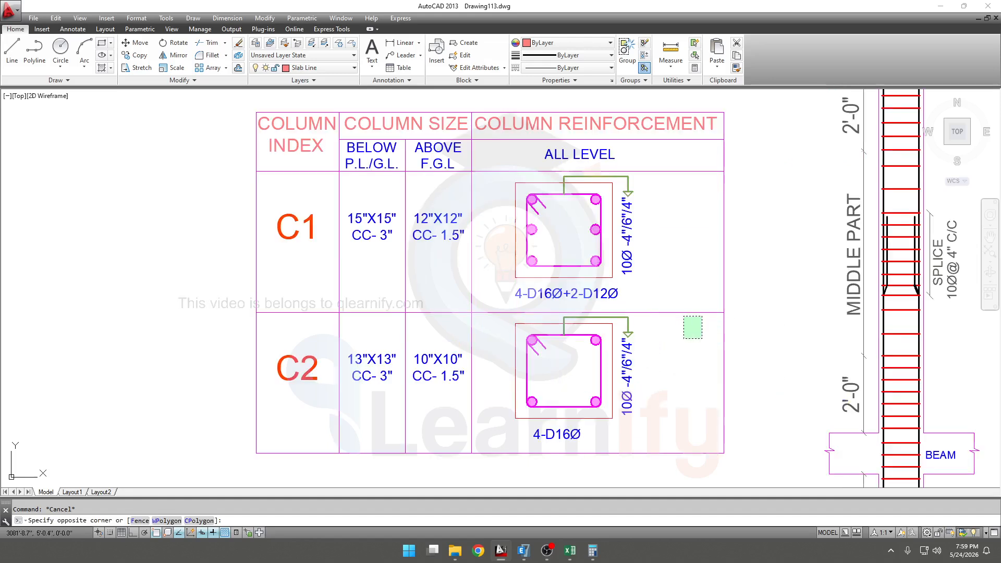
left_click(260, 315)
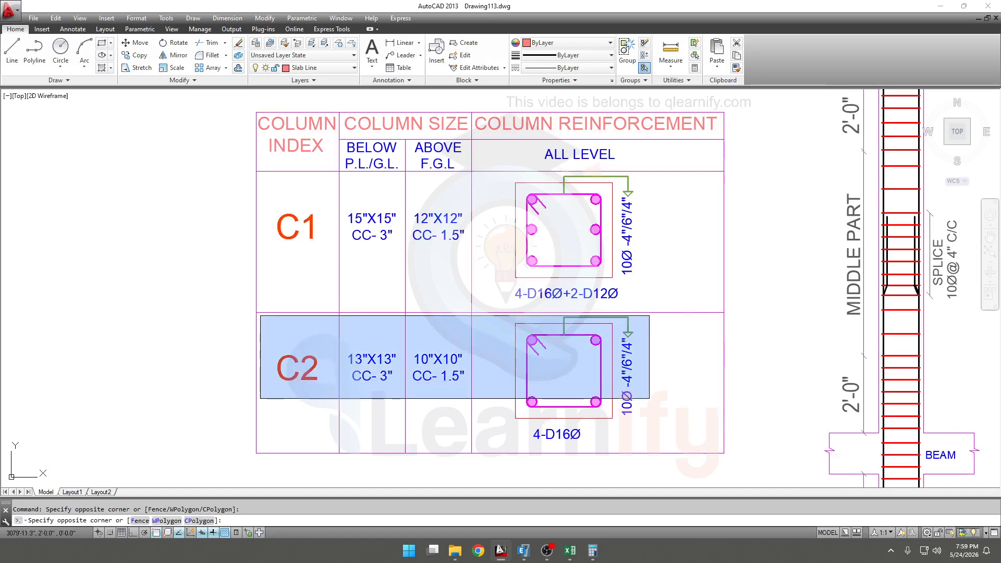
left_click(652, 443)
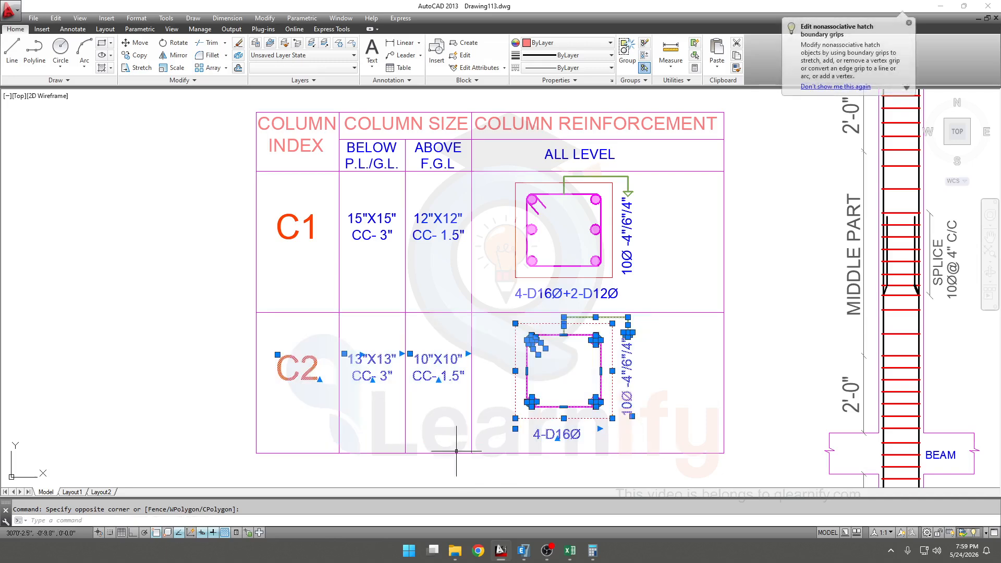
scroll(554, 305, "down", 2)
middle_click_drag(444, 392, 460, 394)
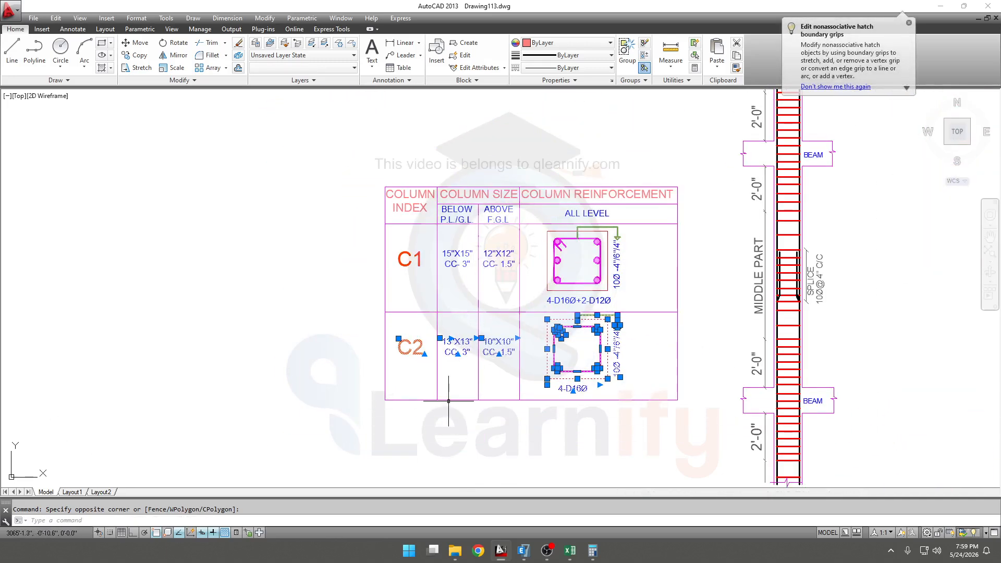
left_click(444, 400)
type("o")
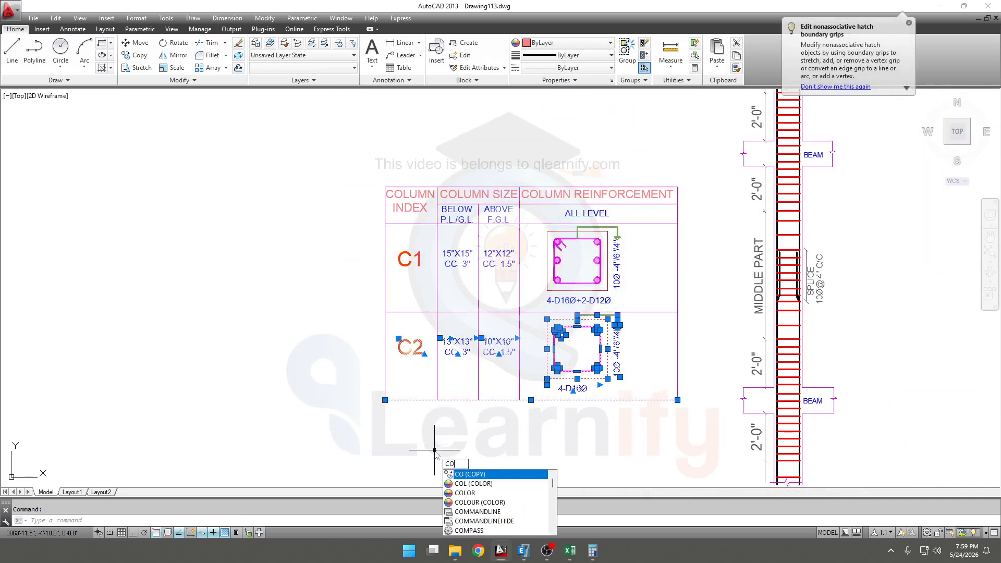
key("Return")
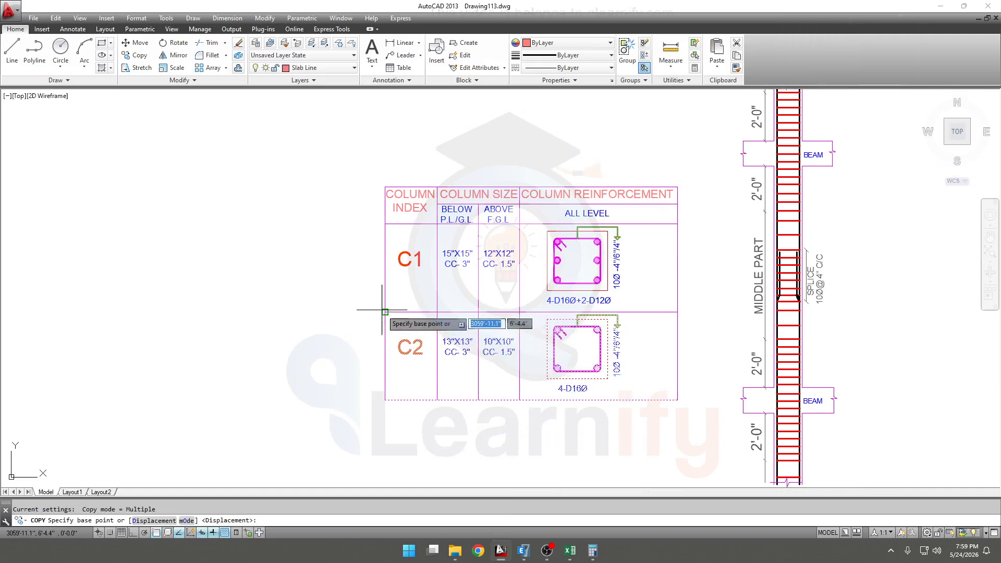
left_click(386, 312)
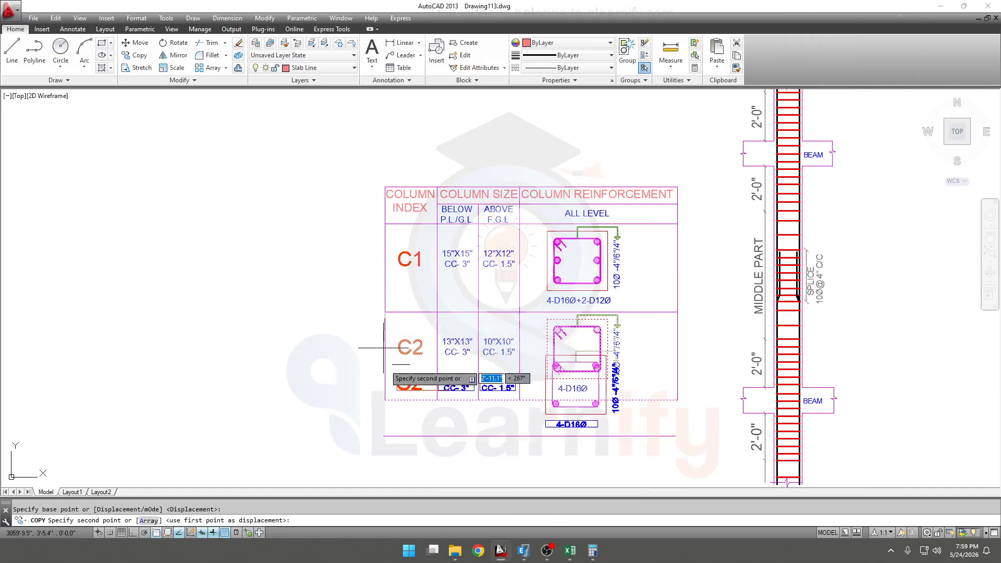
left_click(385, 401)
middle_click_drag(385, 400, 386, 206)
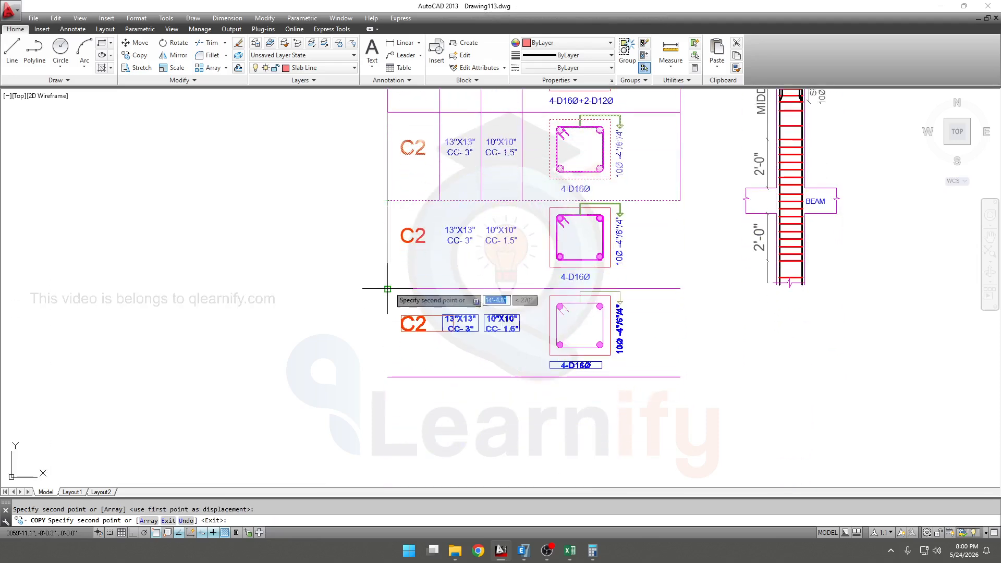
left_click(388, 289)
key("Escape")
scroll(482, 384, "down", 2)
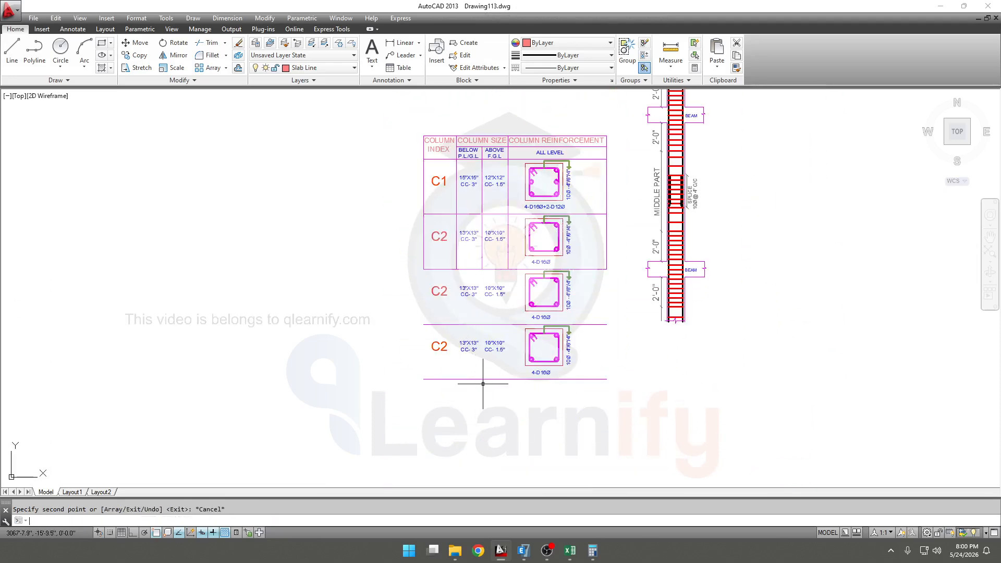
Rename the column label of the first copied row to C3.
scroll(424, 288, "up", 4)
double_click(445, 289)
left_click_drag(458, 285, 451, 286)
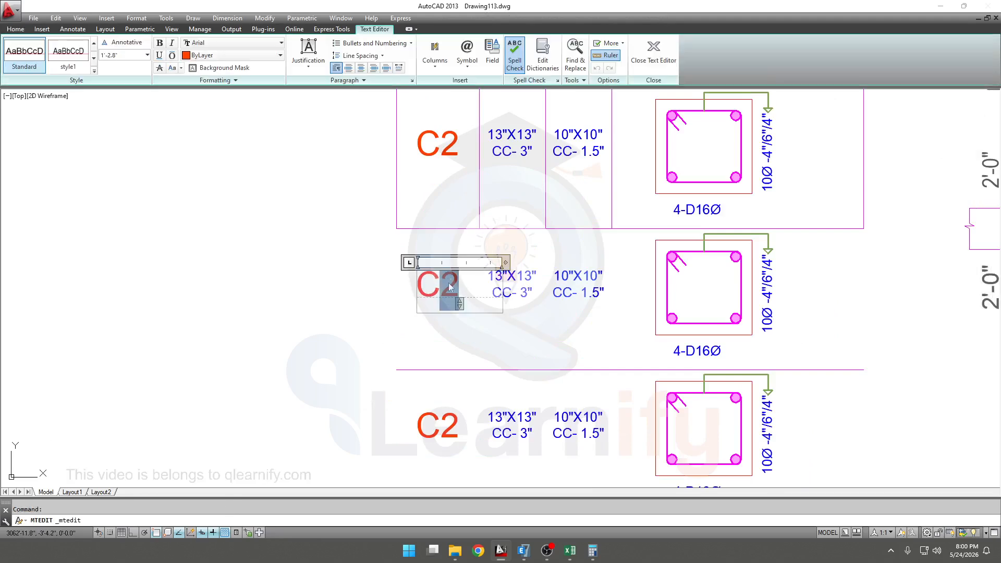
type("3")
left_click(510, 323)
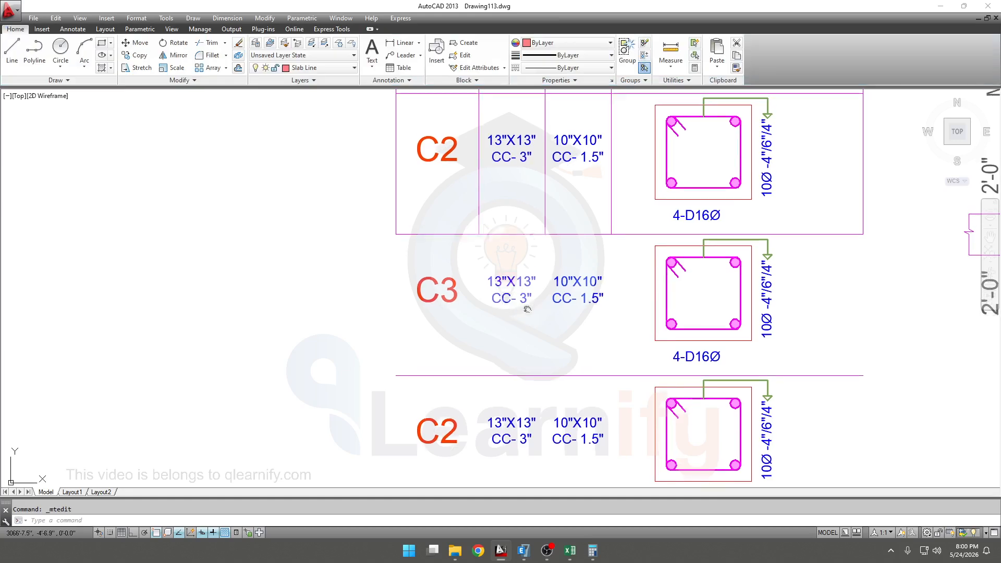
Set the C3 column size to 12"X12" above F.G.L and 15"X15" below P.L./G.L.
middle_click_drag(522, 313, 518, 330)
double_click(591, 298)
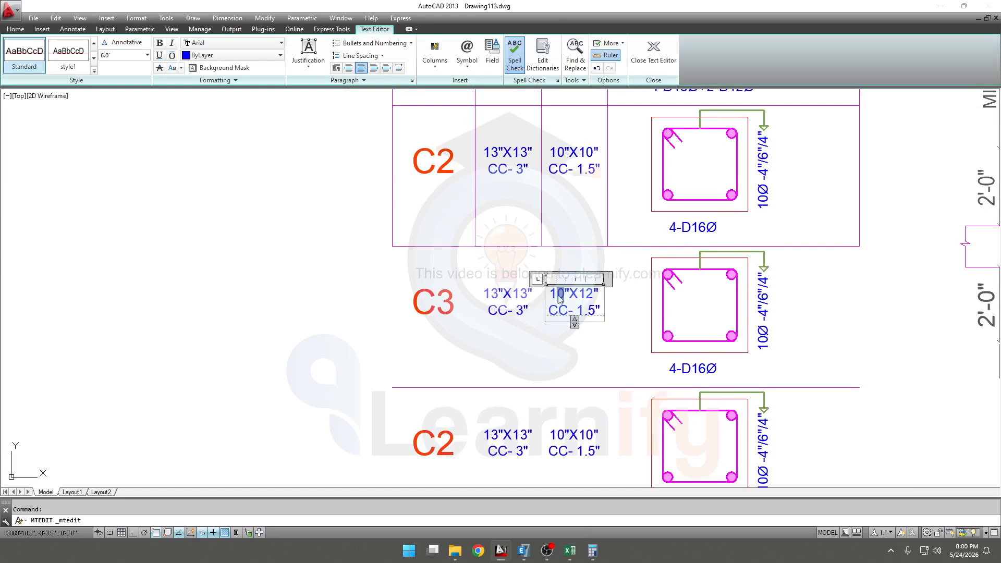
left_click(519, 351)
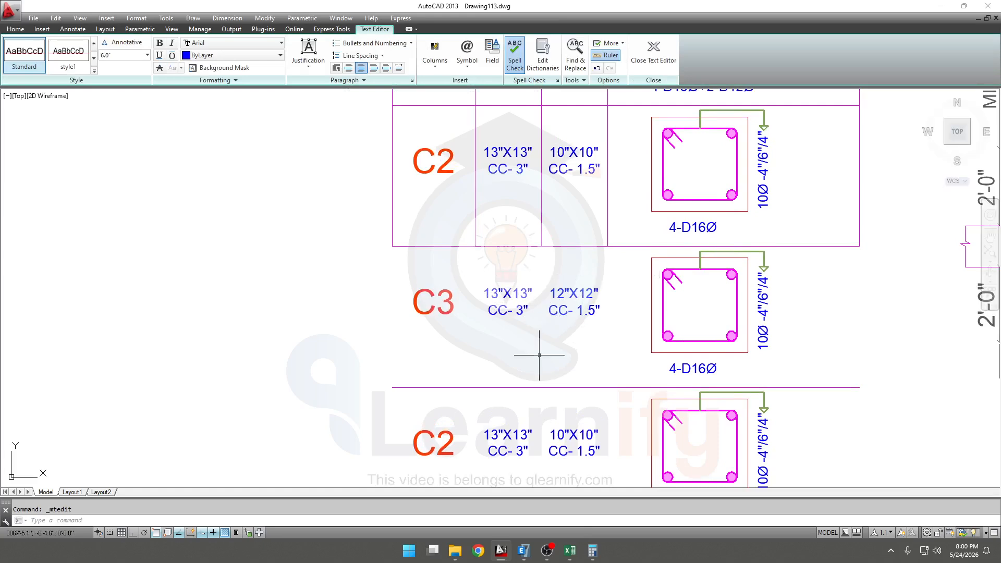
double_click(510, 296)
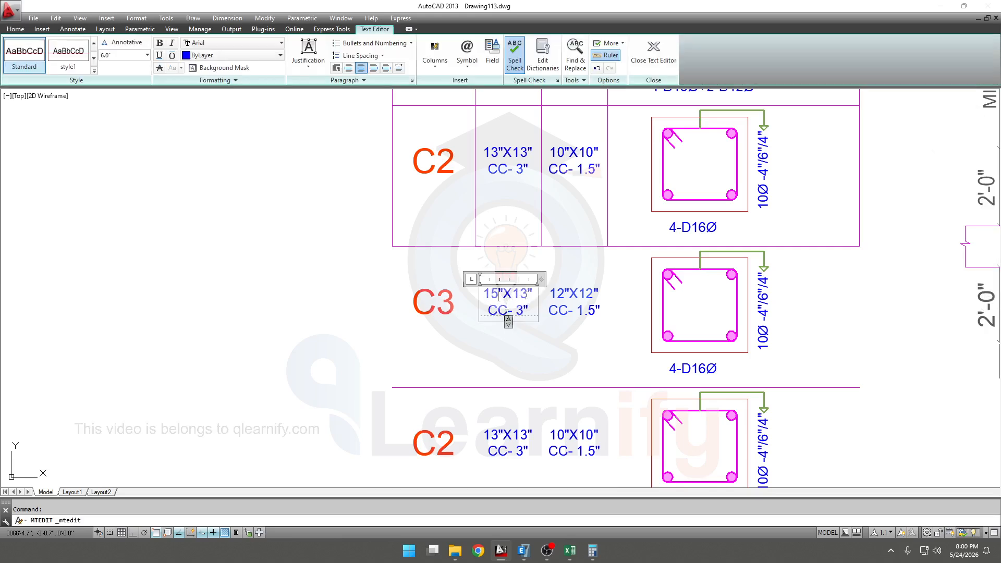
left_click(527, 348)
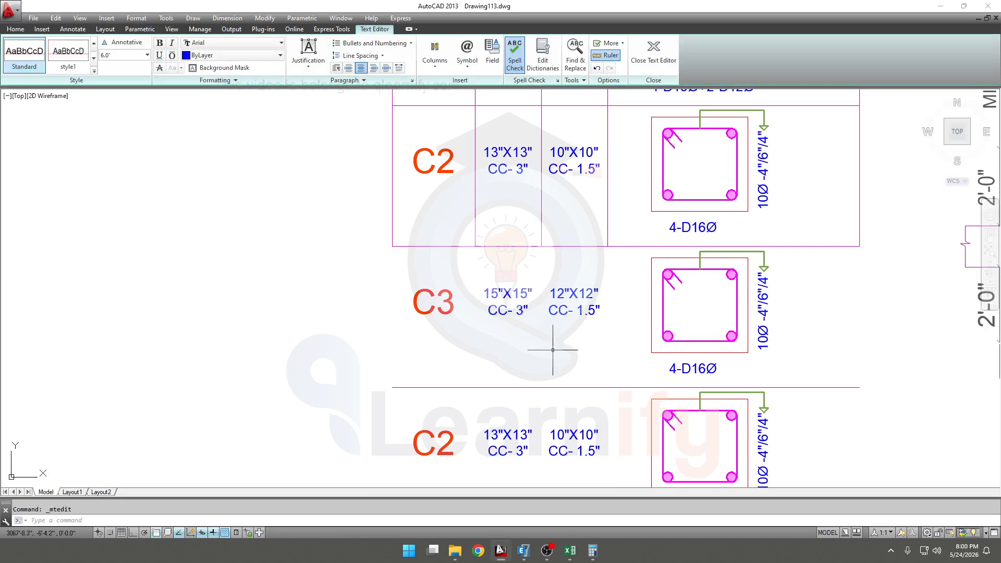
Switch to ETABS and examine the column longitudinal reinforcement in the grid A elevation.
scroll(536, 335, "down", 3)
mouse_move(523, 550)
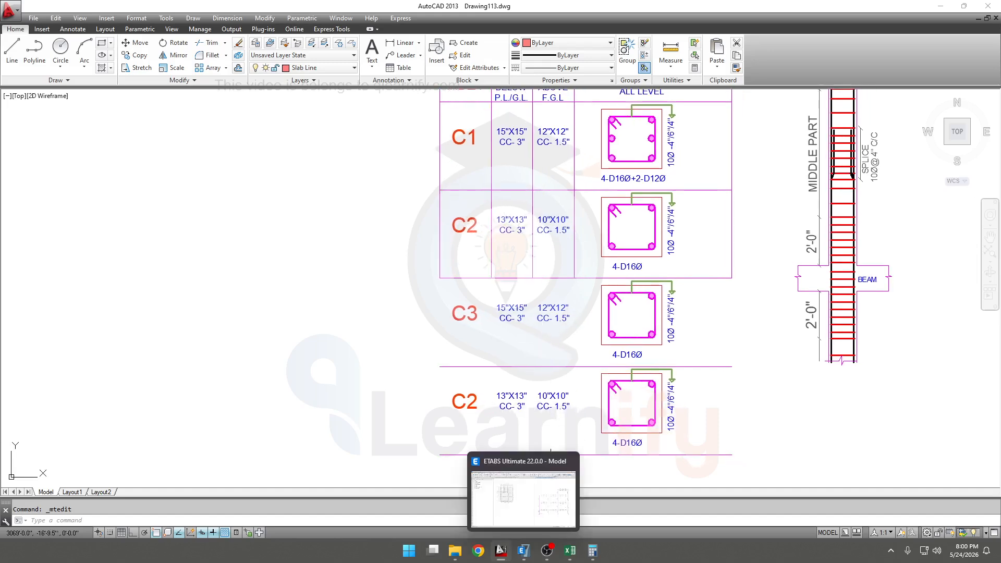
left_click(527, 554)
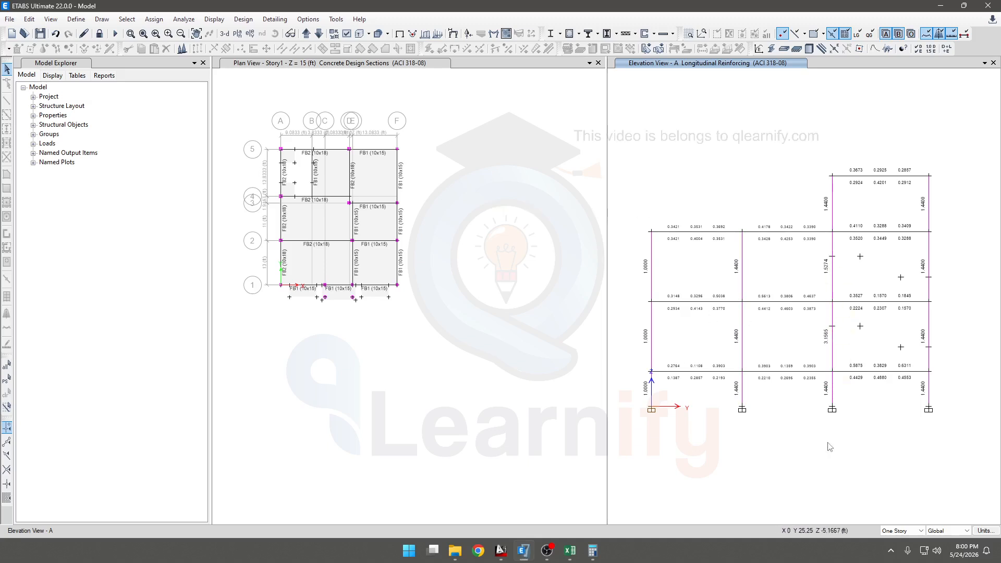
mouse_move(828, 376)
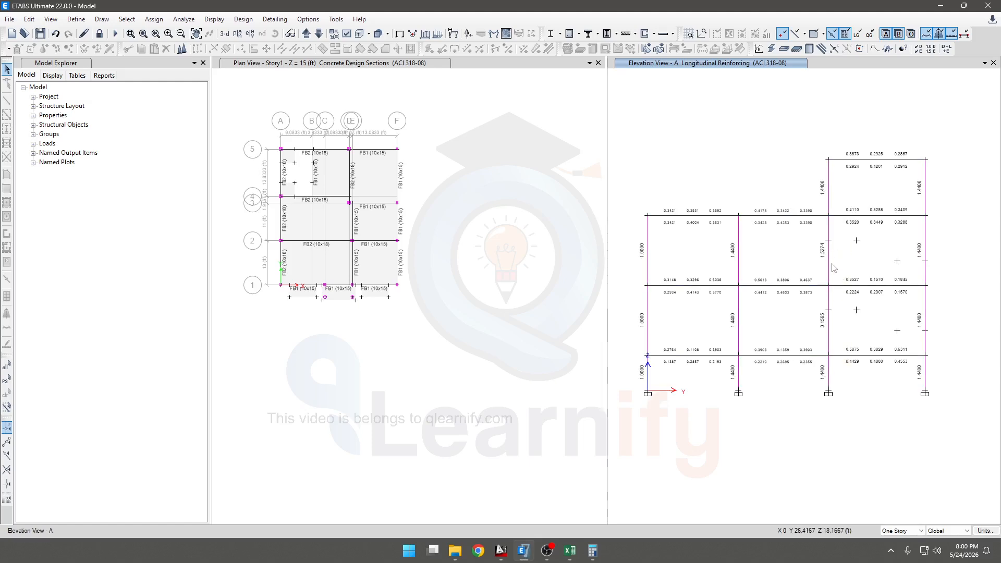
Inspect the design information of the Story1 column C8 and check the 1.4DL load point on its interaction surface.
right_click(830, 325)
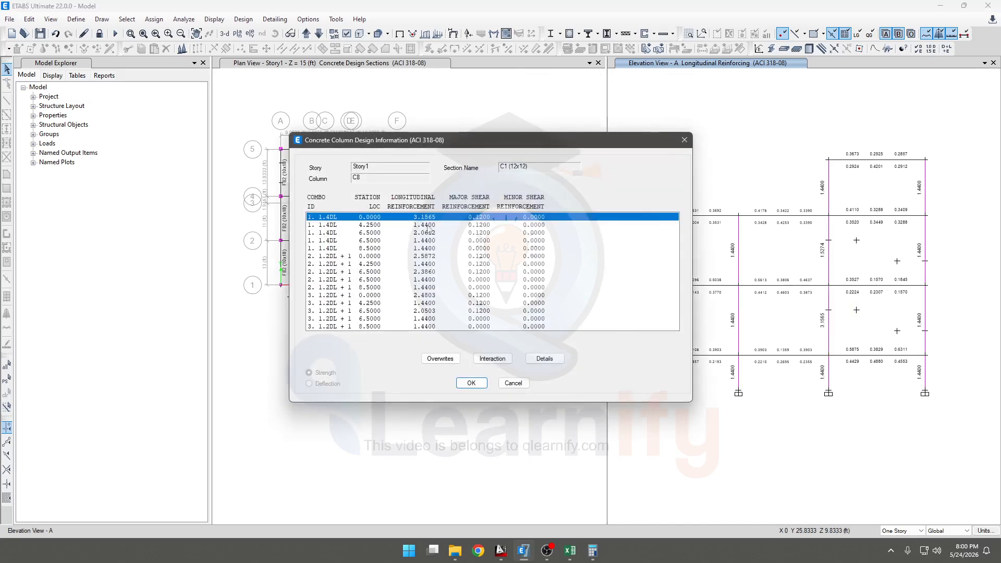
left_click_drag(629, 148, 556, 435)
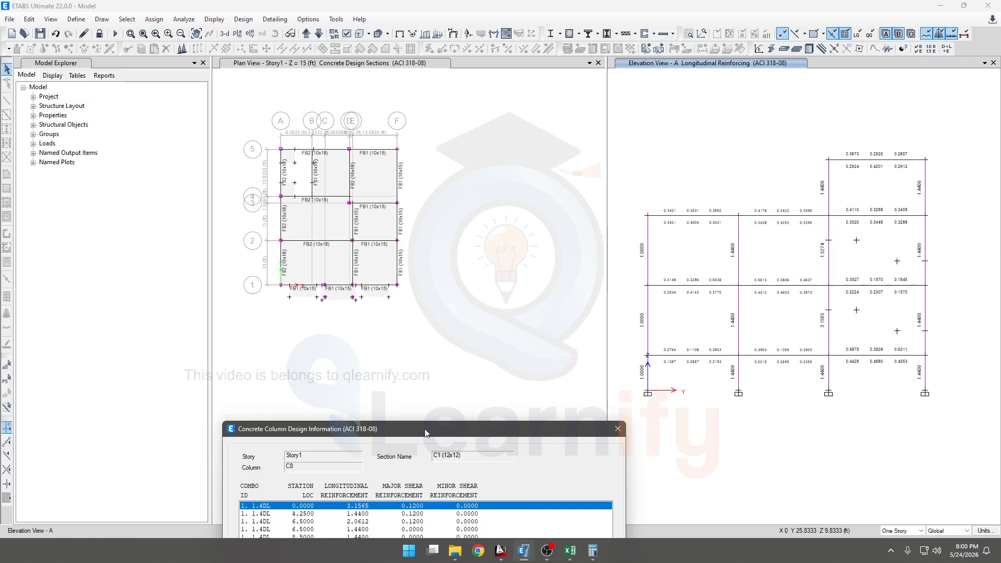
left_click_drag(425, 433, 461, 201)
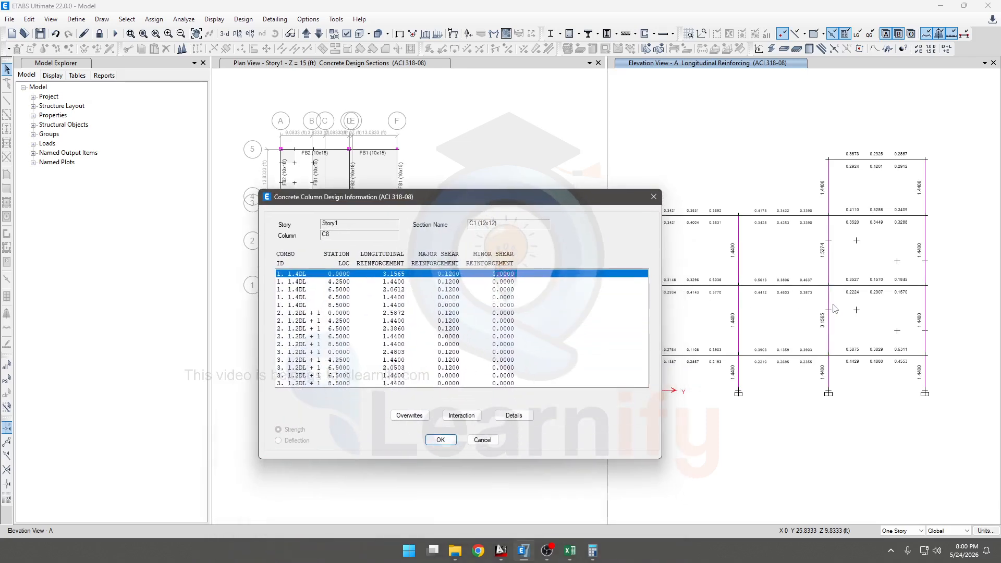
left_click(461, 416)
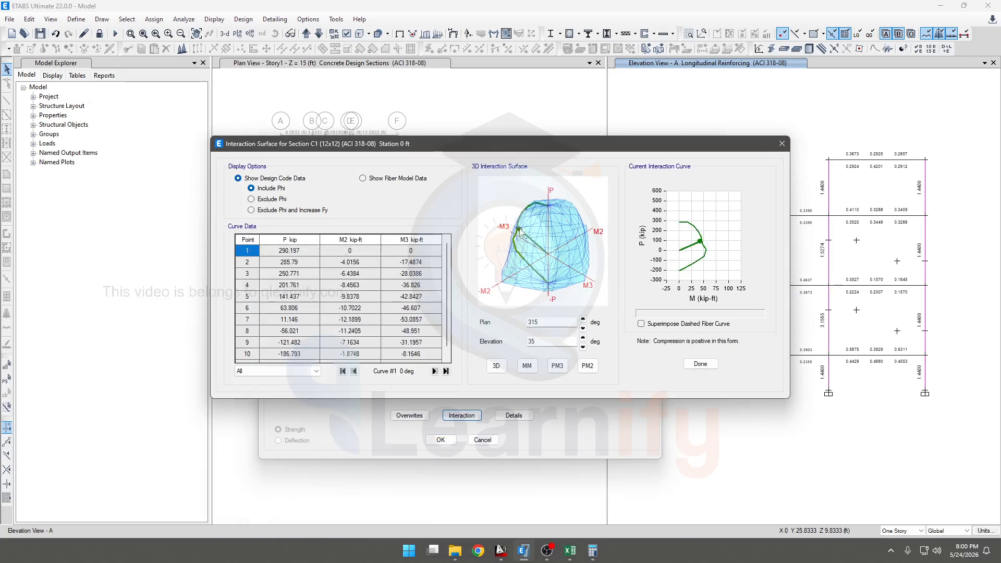
mouse_move(521, 234)
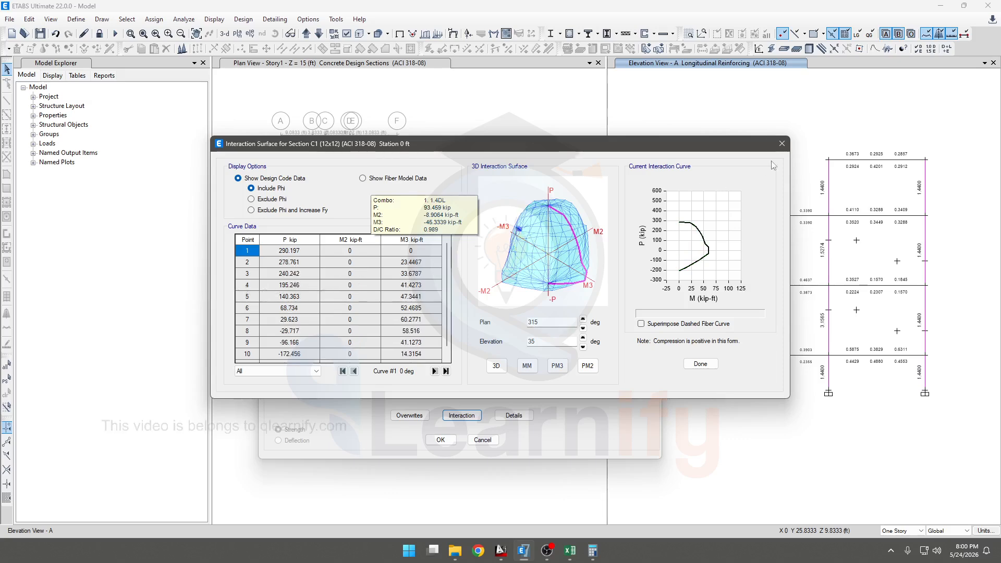
left_click(778, 145)
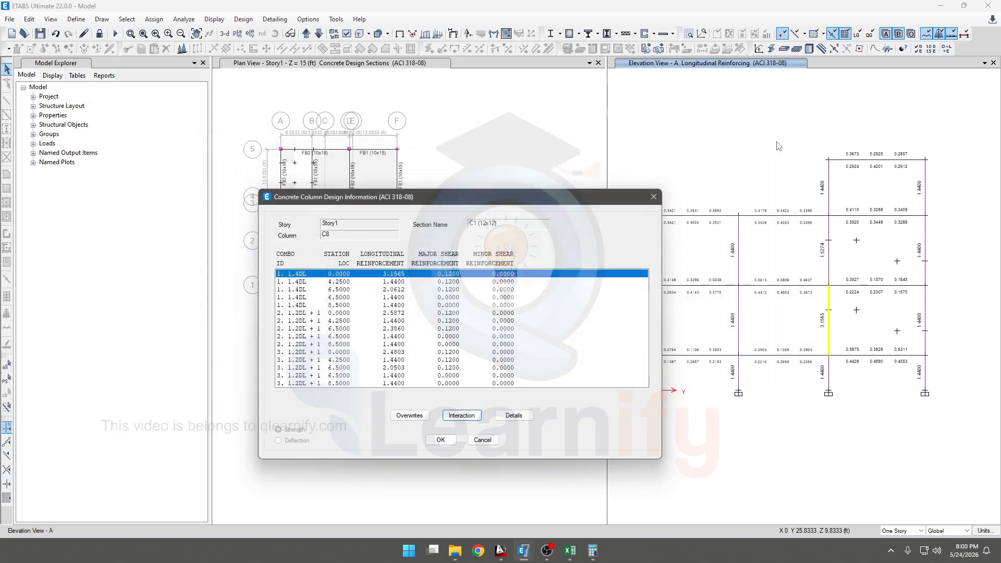
left_click(653, 197)
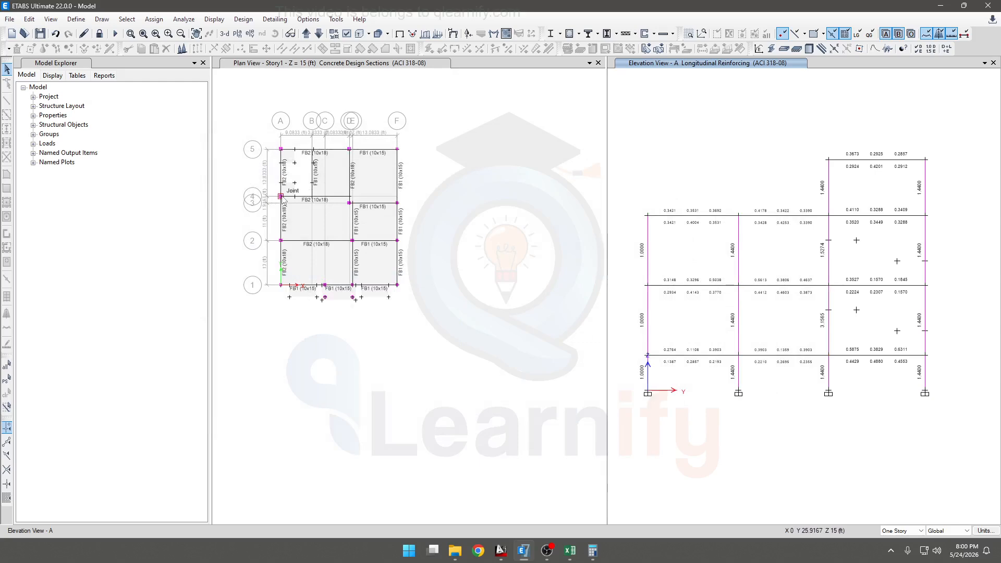
Review the design details summary of the Story1 column C8, checking its required rebar area and rebar percentage.
scroll(281, 200, "up", 3)
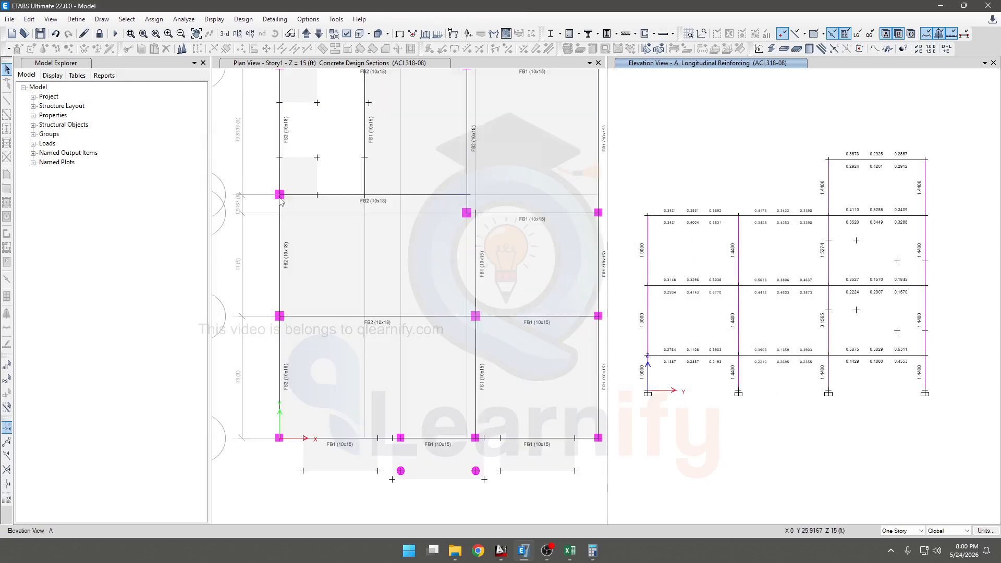
scroll(282, 200, "down", 3)
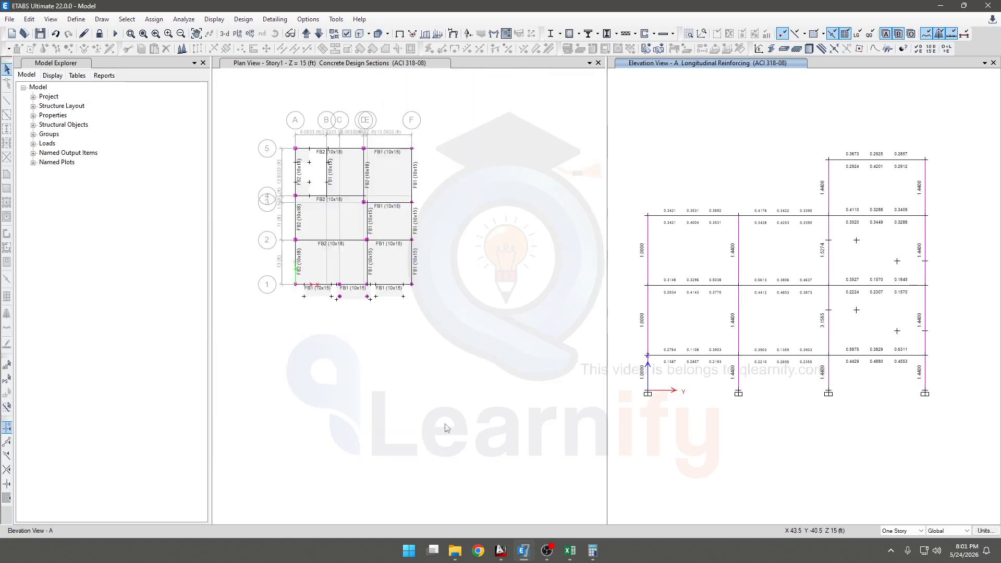
scroll(829, 329, "up", 3)
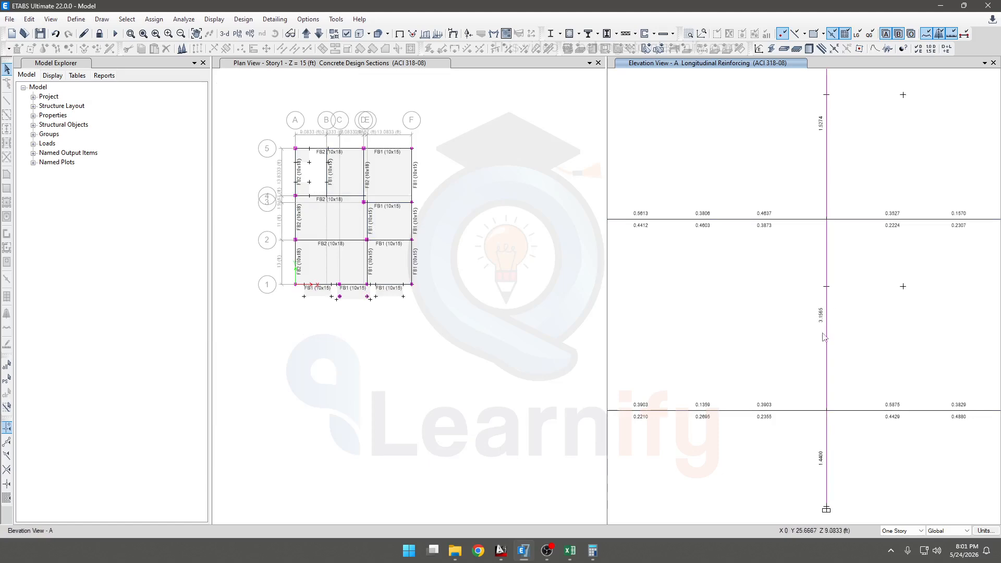
right_click(827, 325)
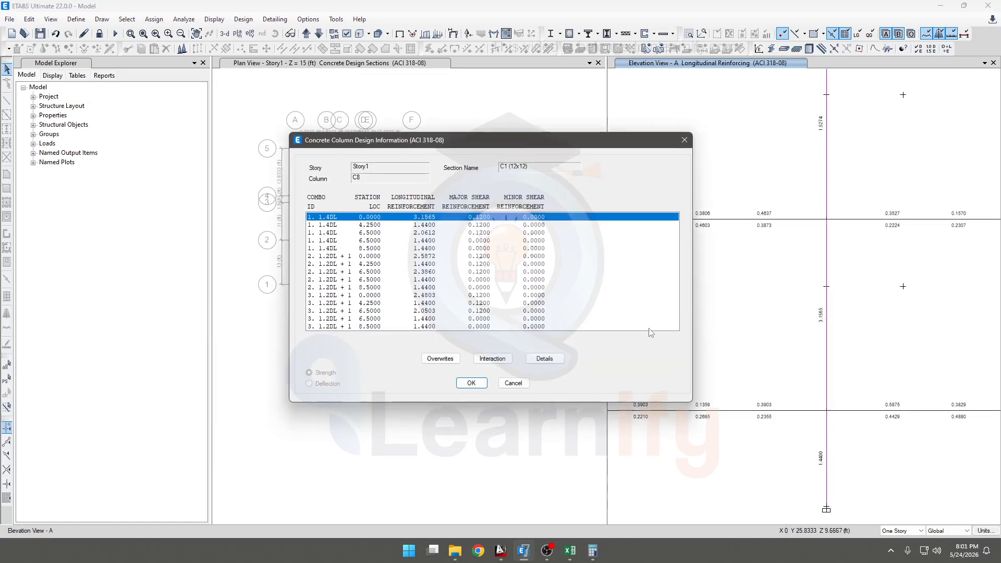
left_click(542, 361)
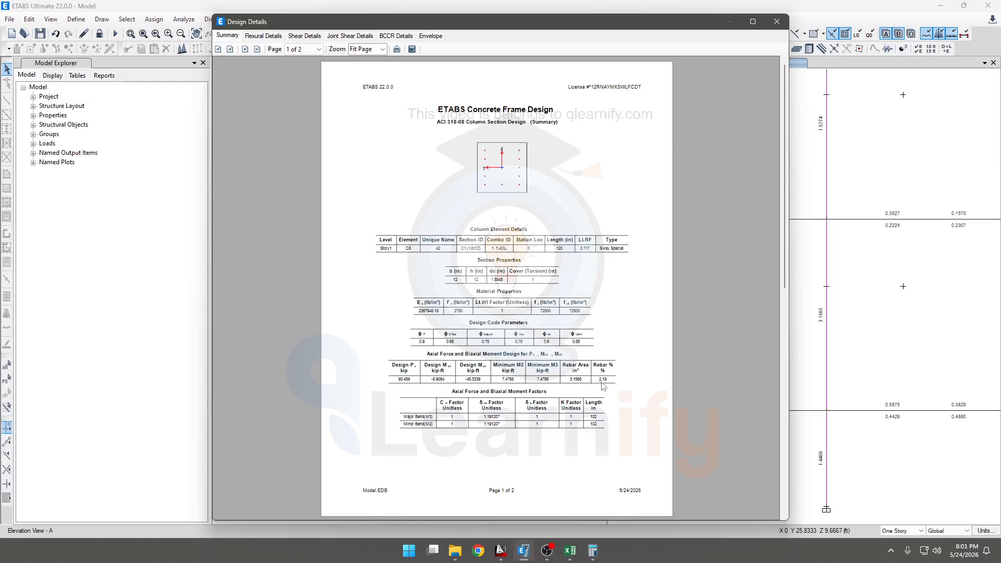
scroll(604, 386, "up", 2, "ctrl")
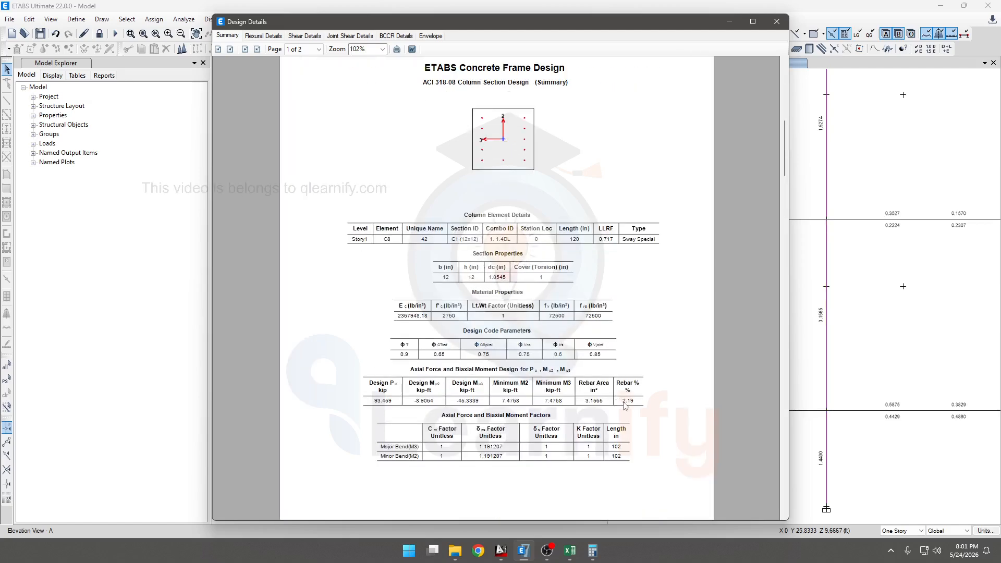
left_click(777, 21)
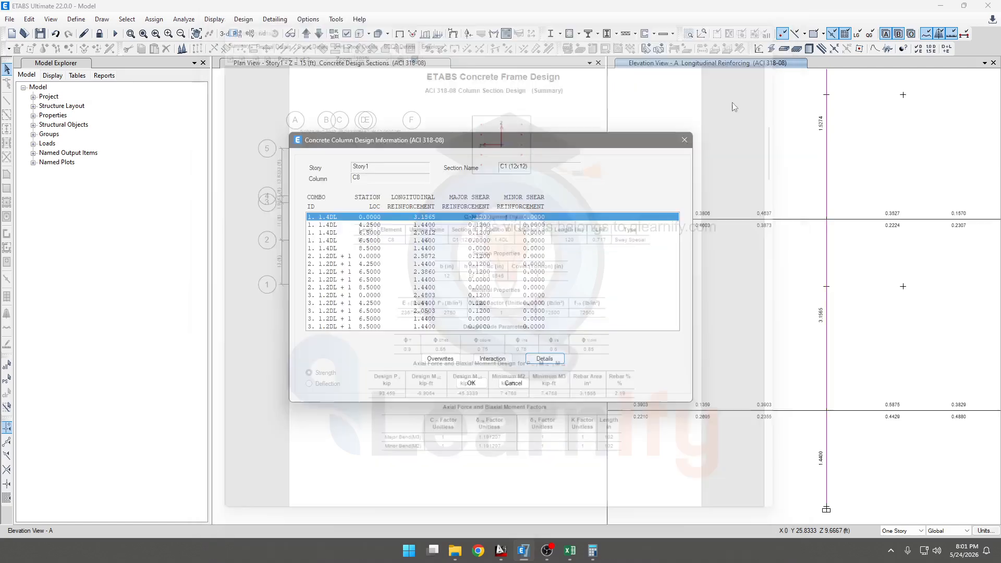
left_click(679, 143)
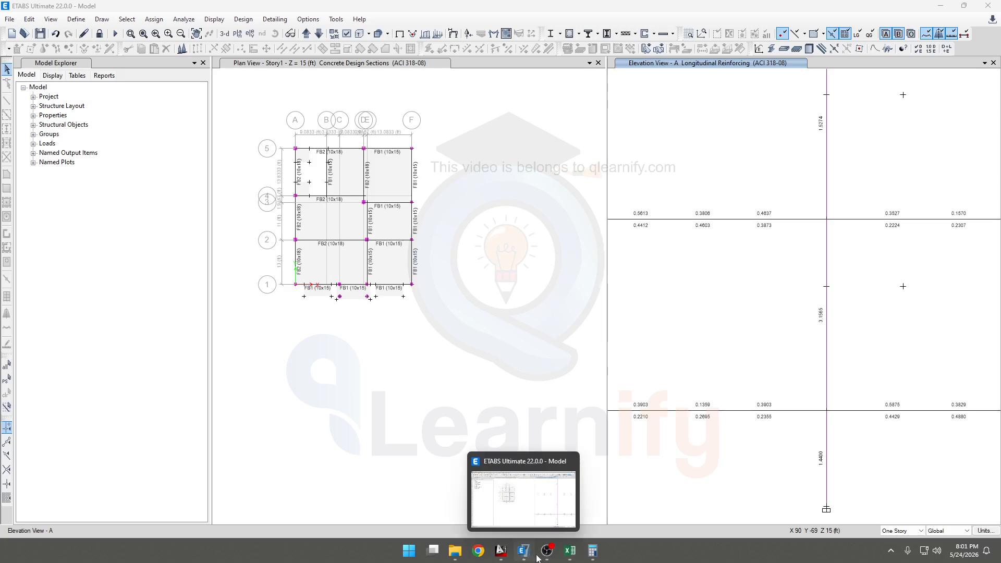
Switch to AutoCAD and examine the C3 column at grid A-5 in the floor plans.
mouse_move(591, 557)
mouse_move(526, 554)
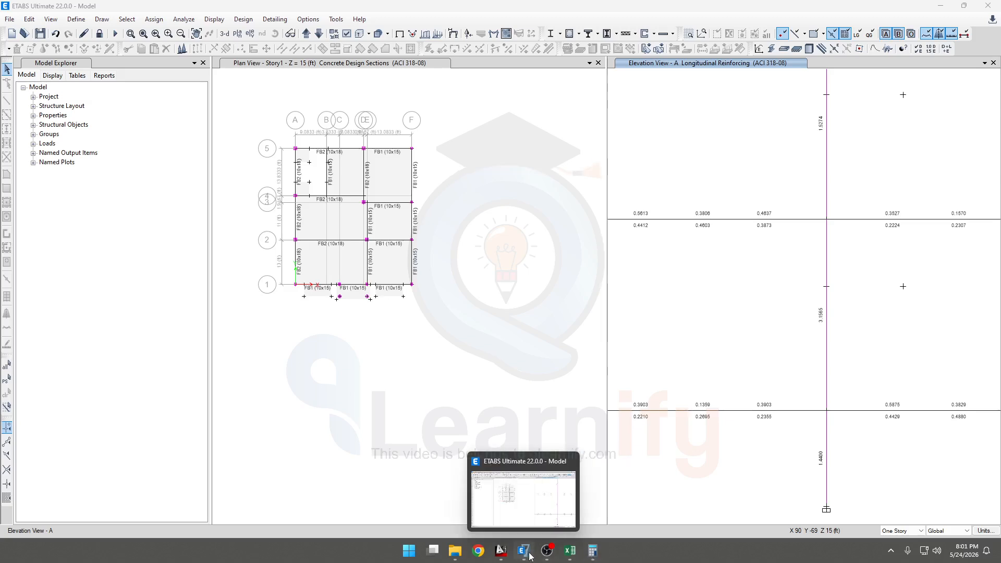
left_click(503, 506)
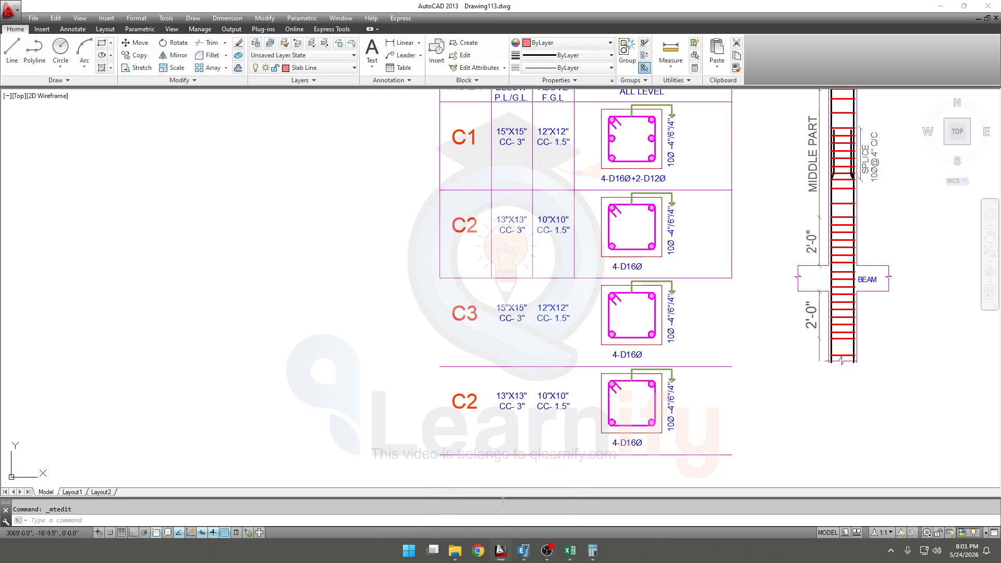
scroll(510, 370, "down", 3)
middle_click_drag(261, 387, 346, 360)
middle_click_drag(210, 361, 458, 368)
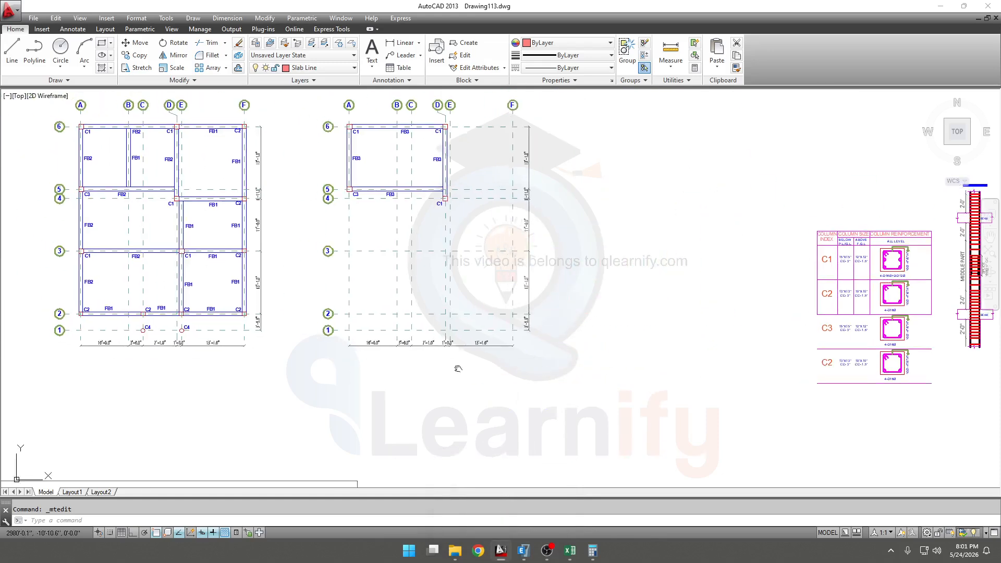
middle_click_drag(255, 358, 494, 393)
middle_click_drag(367, 414, 532, 434)
middle_click_drag(352, 316, 377, 321)
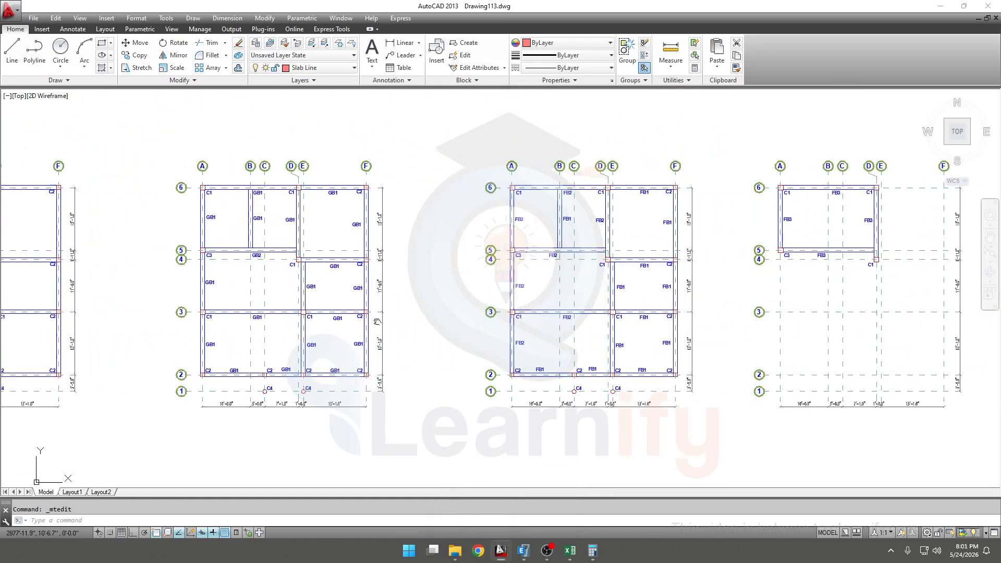
scroll(514, 250, "up", 8)
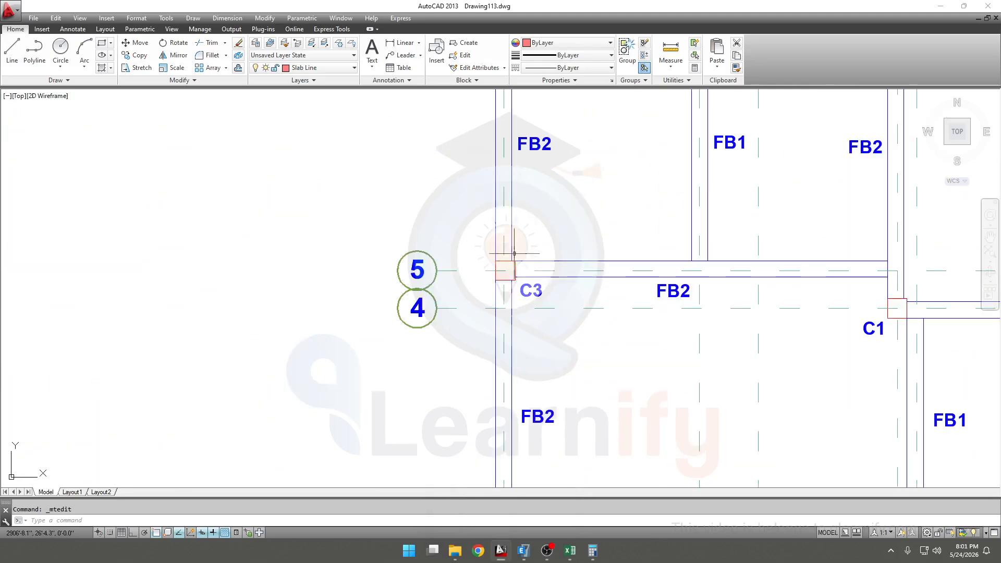
scroll(518, 275, "down", 8)
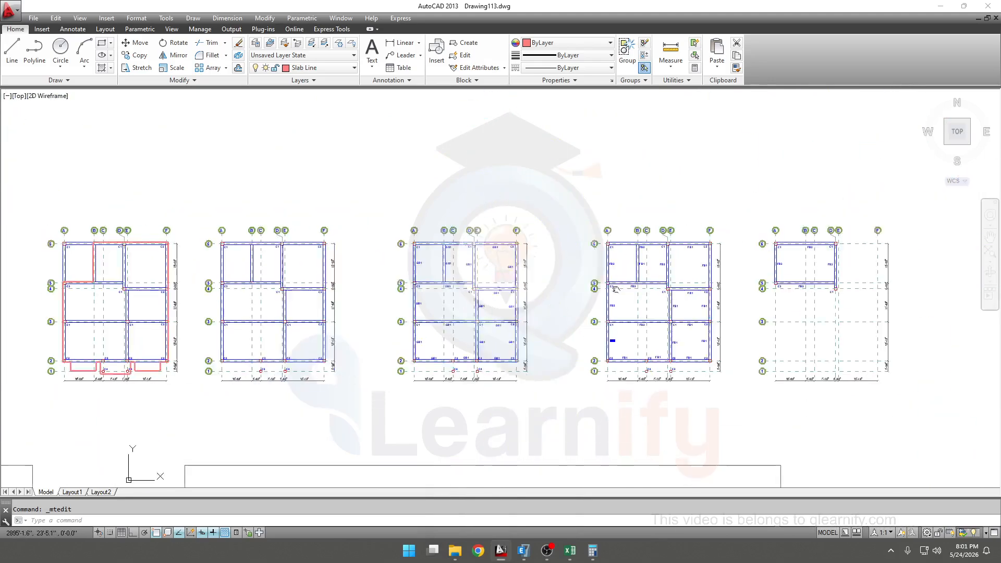
middle_click_drag(293, 312, 544, 311)
scroll(323, 292, "up", 10)
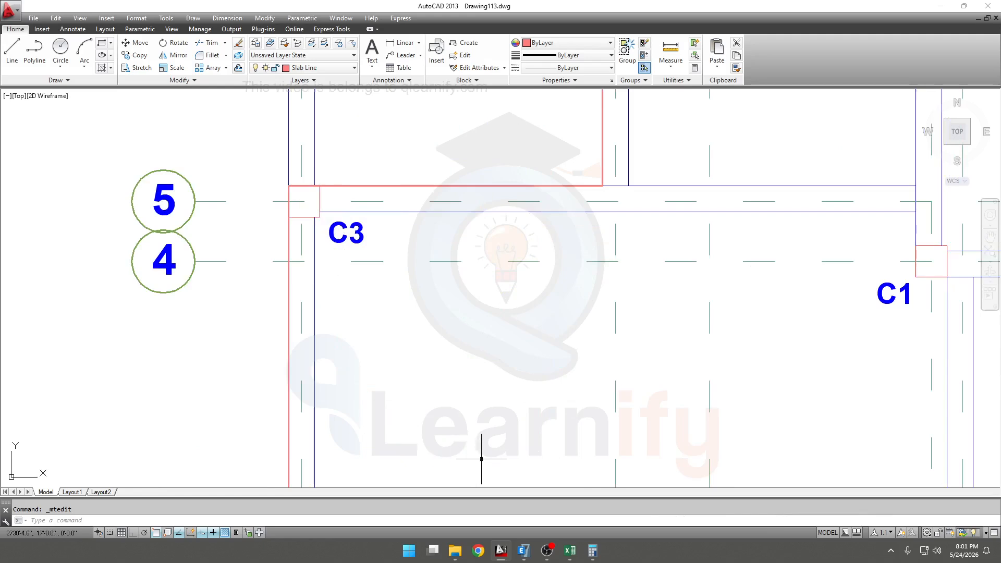
scroll(346, 380, "down", 3)
Calculate the area of a 12 by 15 column section in the Calculator, and close it.
mouse_move(592, 551)
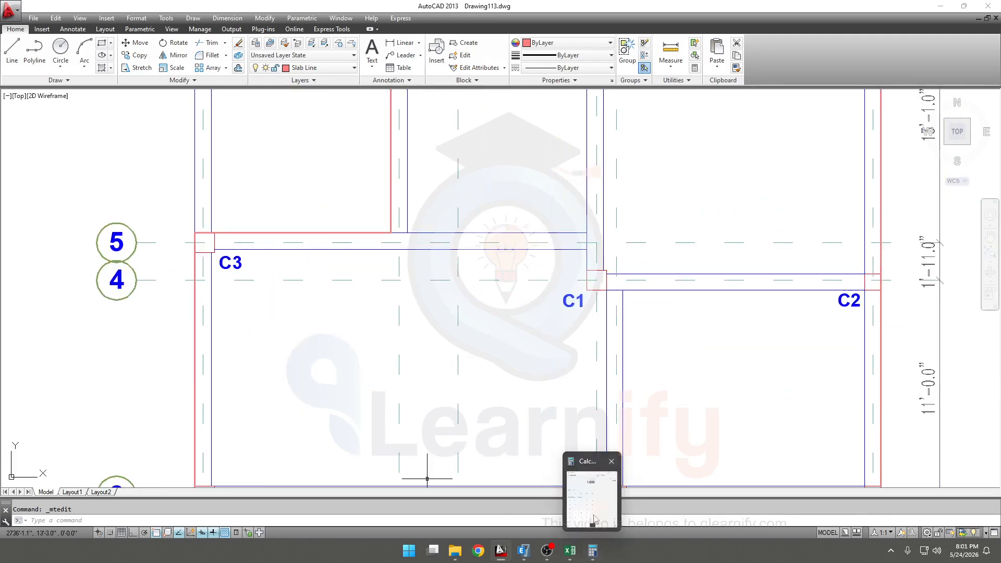
left_click(592, 492)
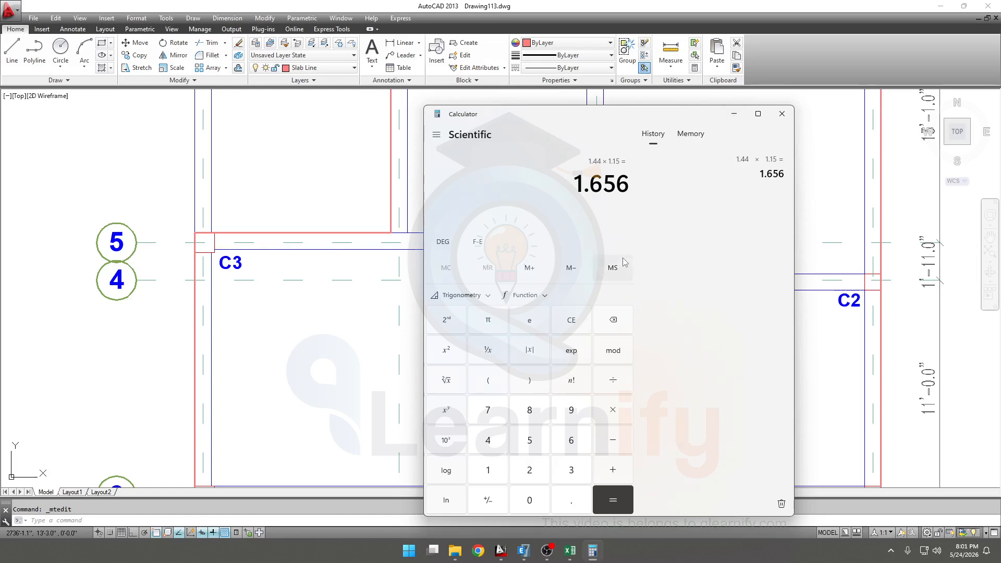
type("12*")
key("Return")
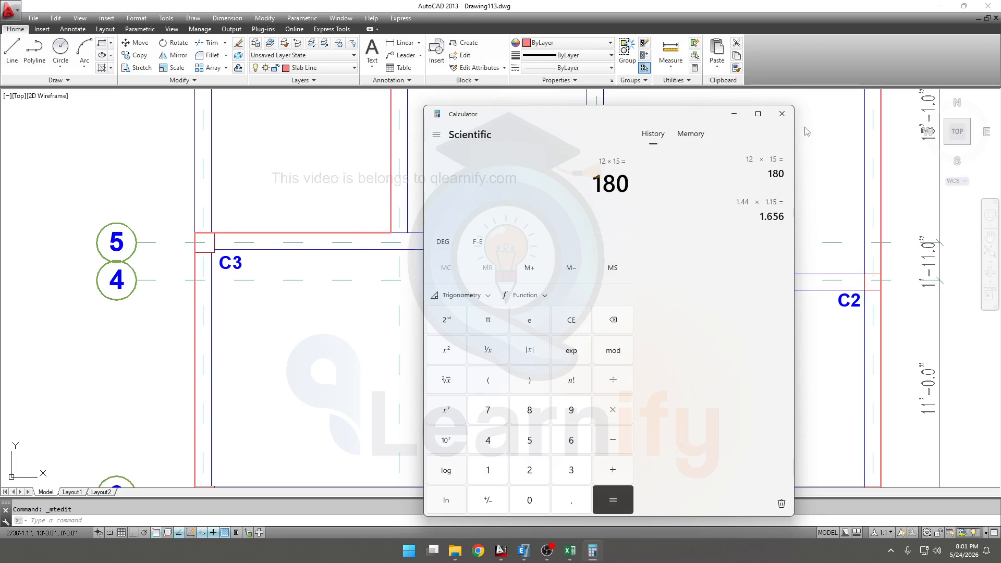
left_click(782, 113)
Set the C3 column size above F.G.L to 12"X15" in the column schedule.
scroll(671, 325, "down", 2)
middle_click_drag(704, 352, 523, 356)
scroll(673, 377, "down", 2)
middle_click_drag(669, 380, 449, 330)
middle_click_drag(797, 349, 442, 339)
middle_click_drag(706, 355, 473, 352)
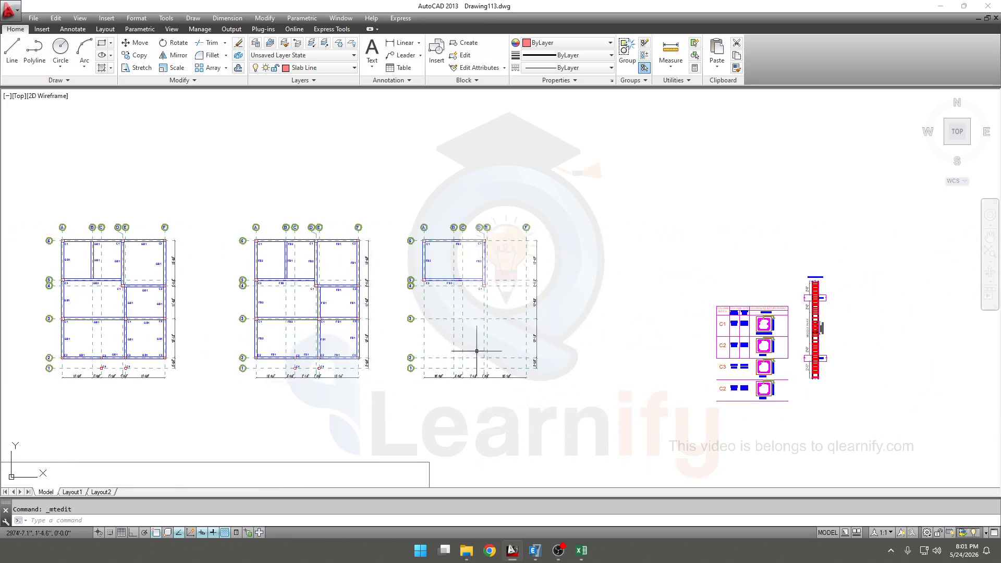
scroll(728, 388, "up", 4)
middle_click_drag(770, 308, 592, 374)
scroll(699, 354, "up", 2)
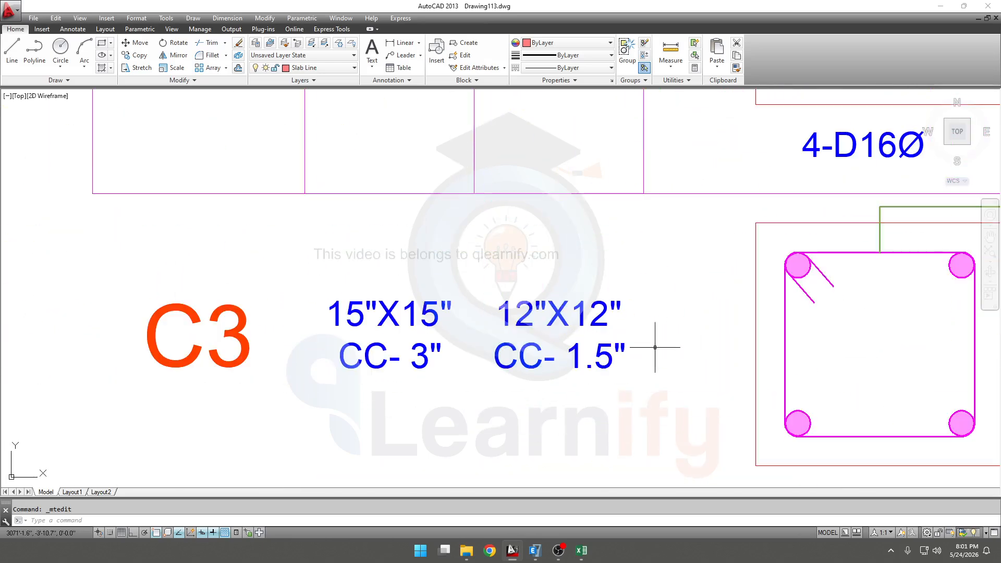
double_click(600, 311)
left_click_drag(610, 315, 599, 312)
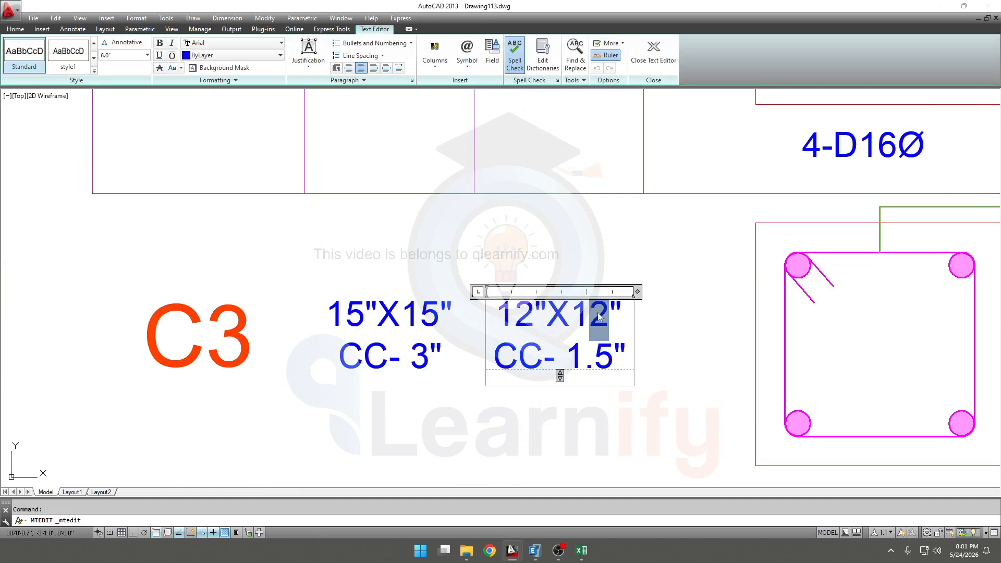
type("5")
left_click(409, 329)
Set the C3 column size below P.L./G.L. to 15"X18" in the column schedule.
left_click(427, 309)
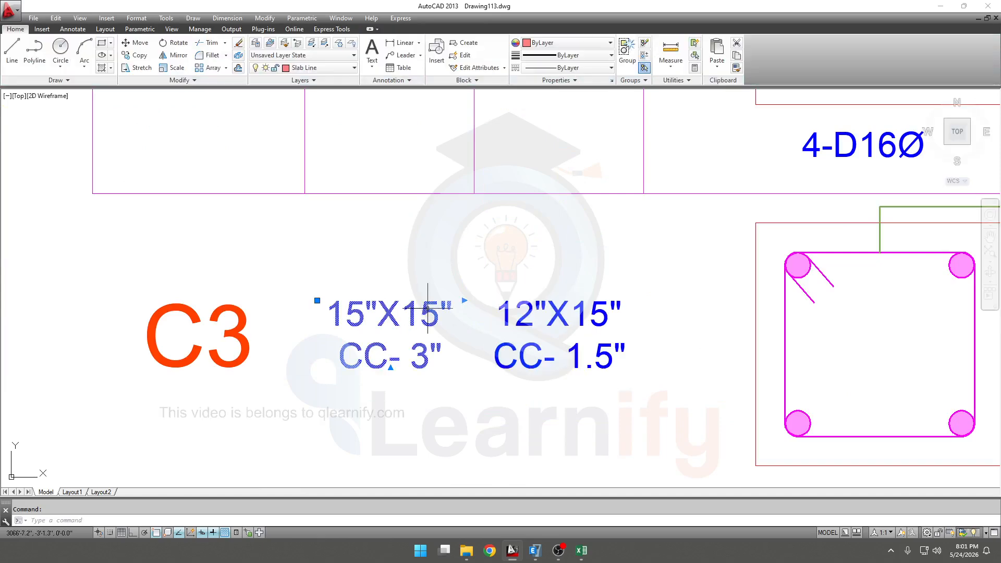
double_click(427, 308)
left_click_drag(421, 314, 437, 318)
type("8")
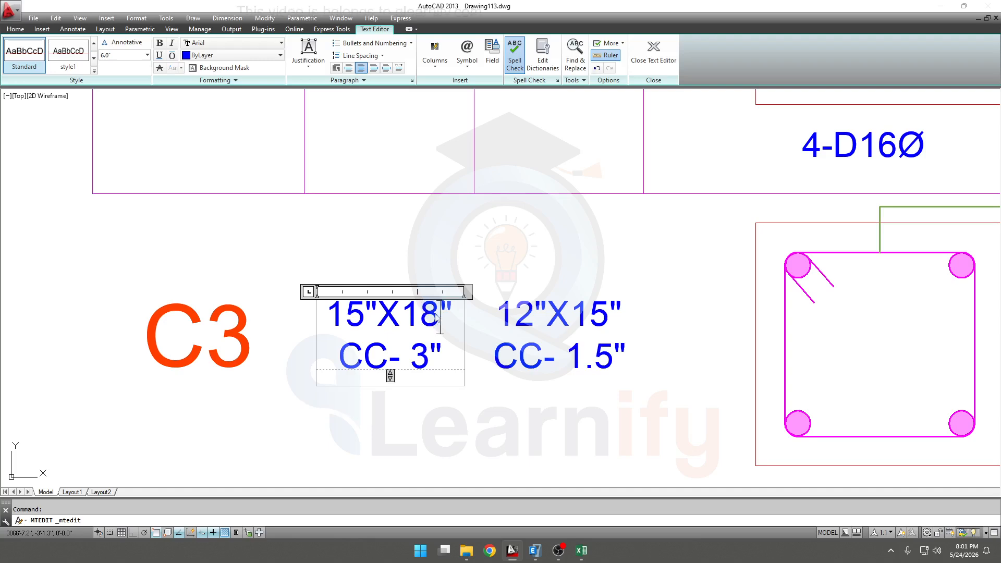
left_click(515, 411)
Switch to the Excel rebar sheet and set the number of 16 mm bars to 6.
scroll(545, 394, "down", 2)
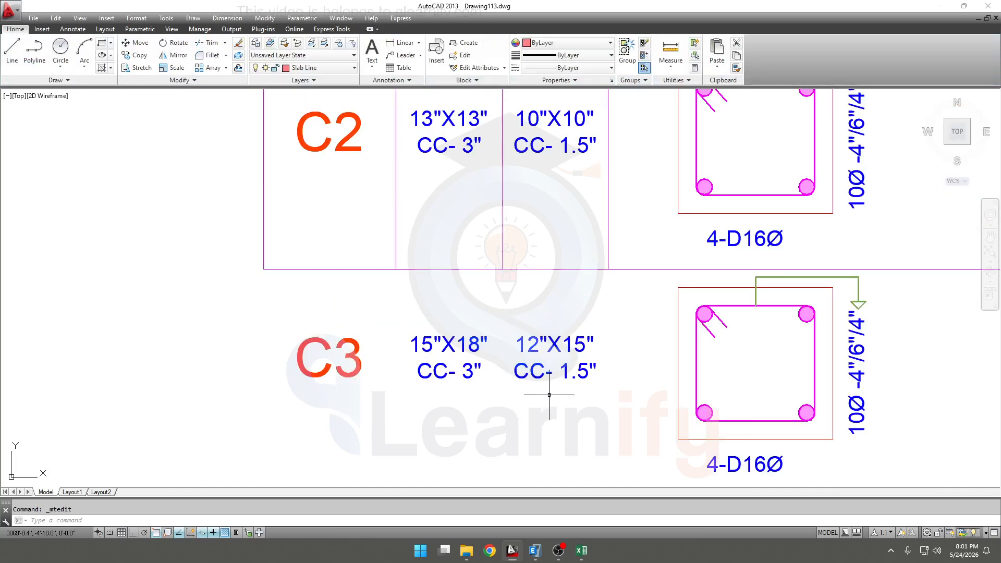
scroll(548, 389, "down", 2)
middle_click_drag(569, 395, 558, 339)
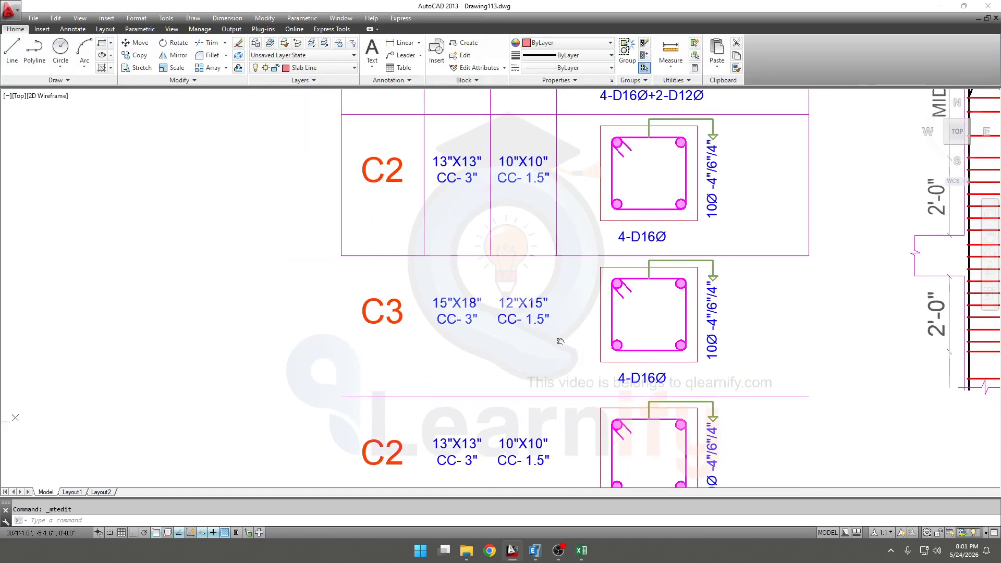
middle_click_drag(701, 355, 717, 327)
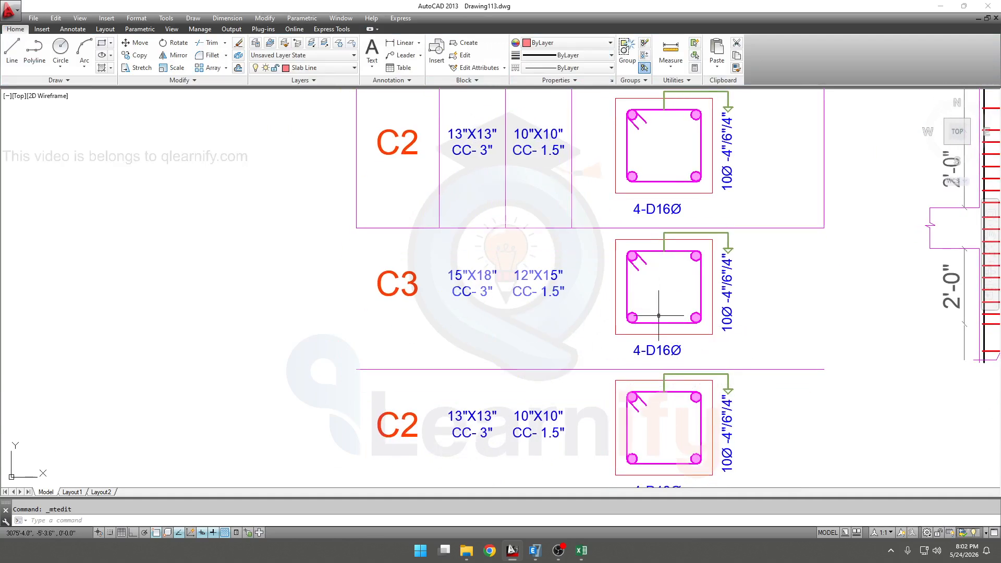
left_click(581, 550)
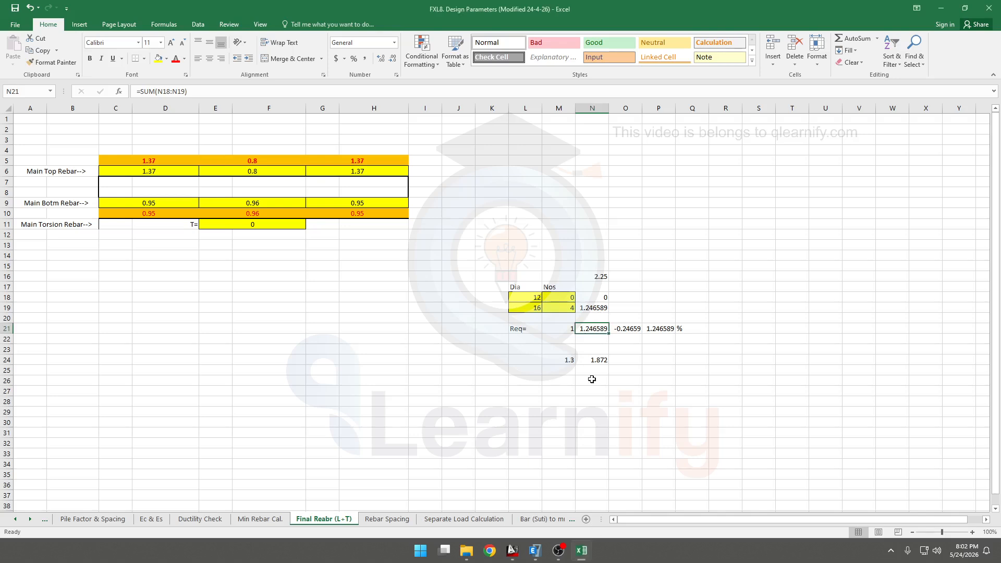
left_click(679, 394)
left_click(547, 307)
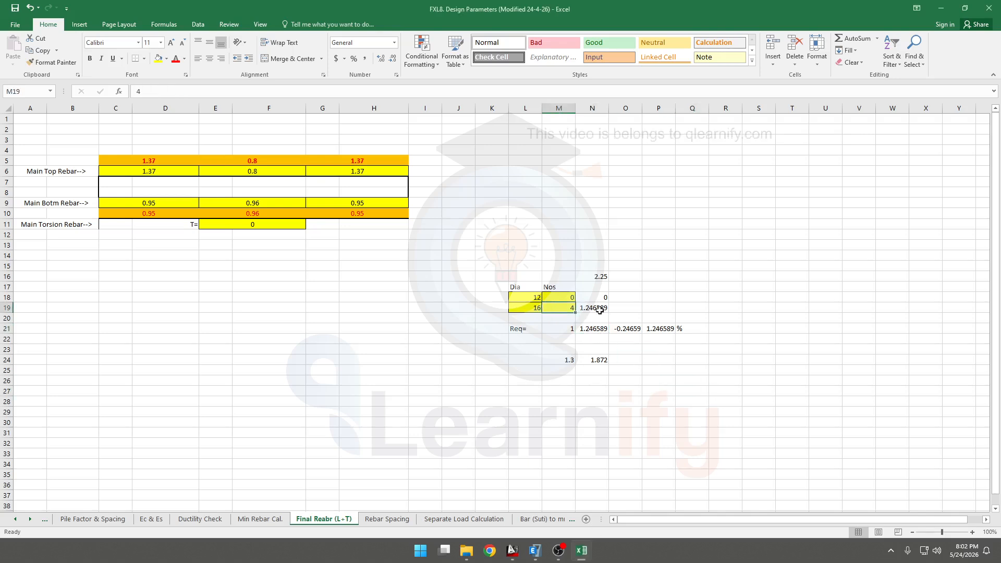
type("6")
key("Return")
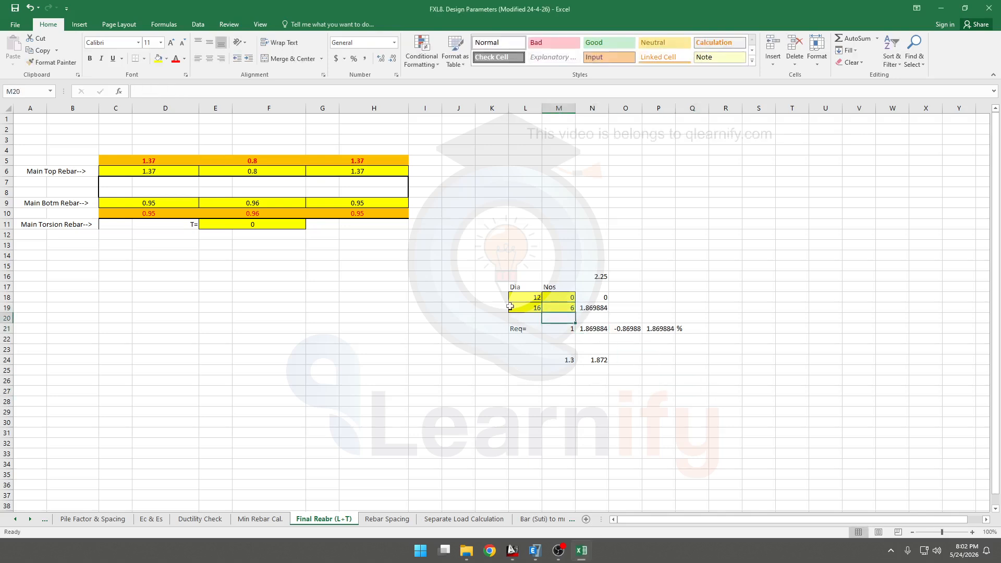
Examine the diameter, number and resulting steel area of the 16 mm bars in the rebar sheet.
left_click(529, 308)
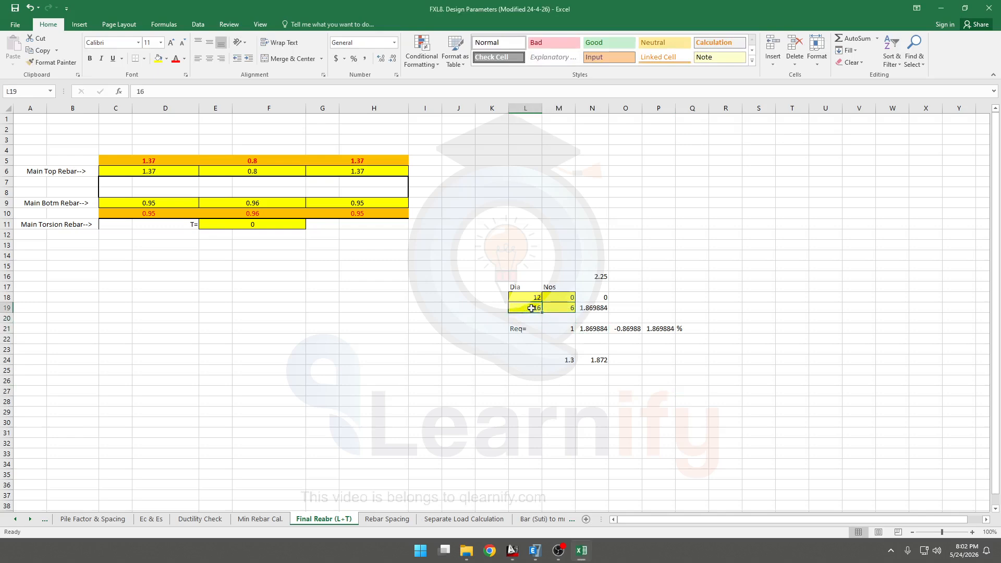
left_click(558, 308)
left_click(593, 308)
left_click(687, 431)
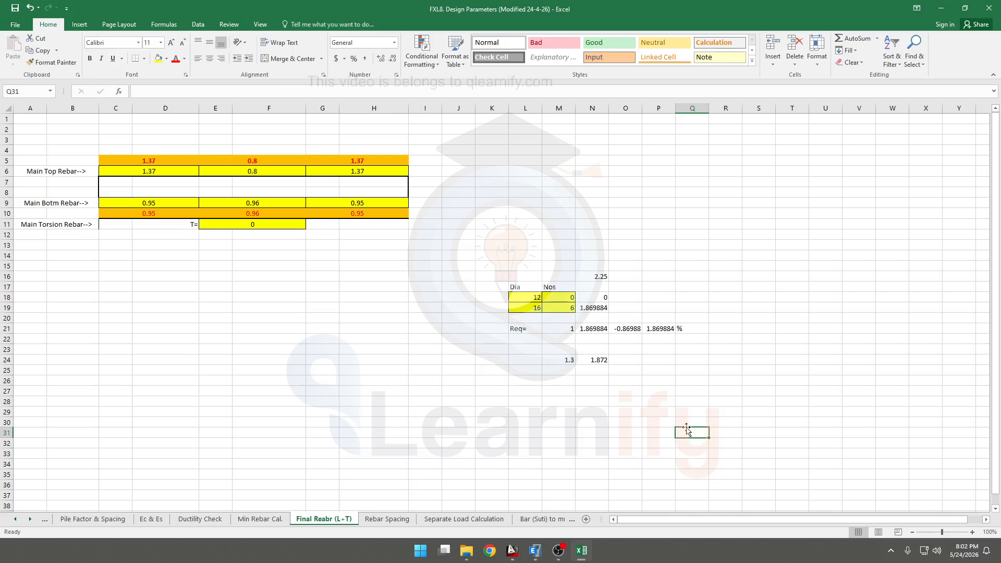
left_click(527, 308)
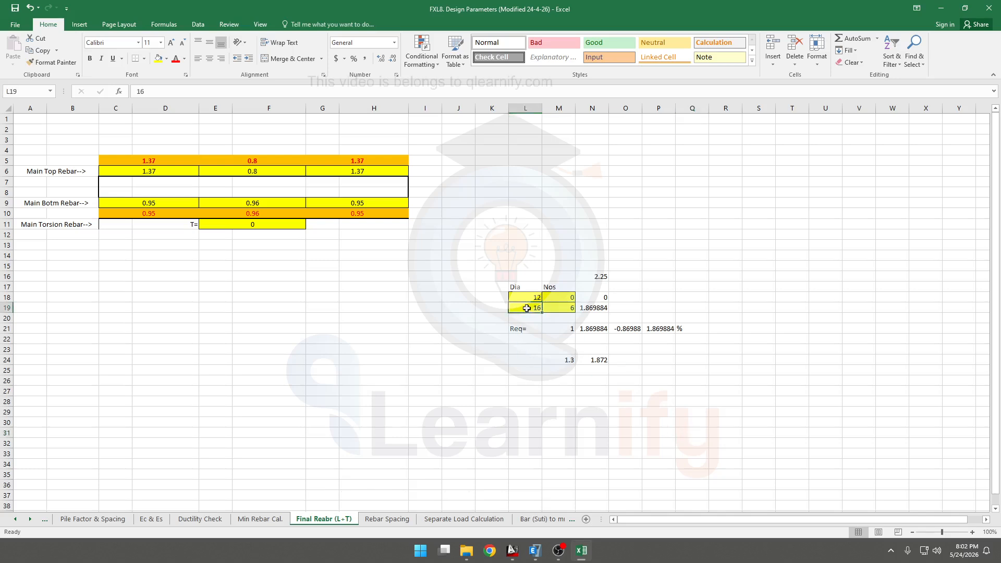
left_click(559, 308)
left_click(526, 308)
left_click(559, 308)
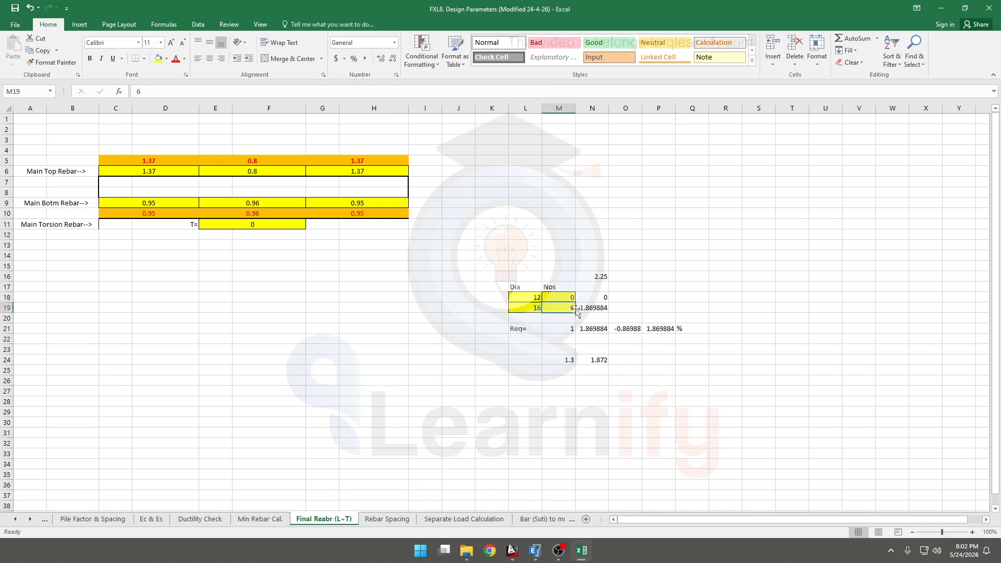
left_click(747, 432)
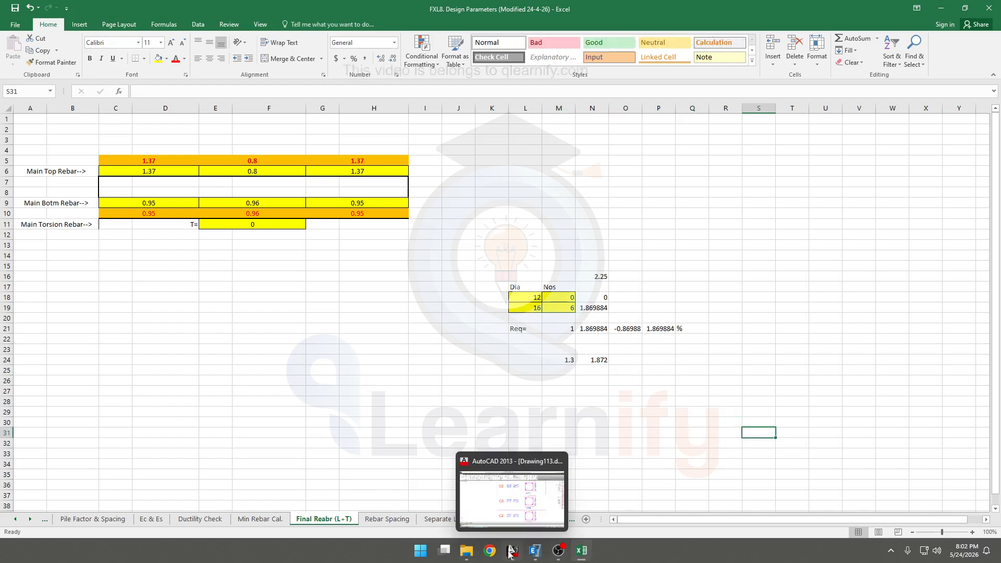
Switch to AutoCAD and change the C3 column sizes to 12"X12" above F.G.L and 15"X15" below P.L./G.L.
left_click(513, 495)
scroll(650, 314, "down", 2)
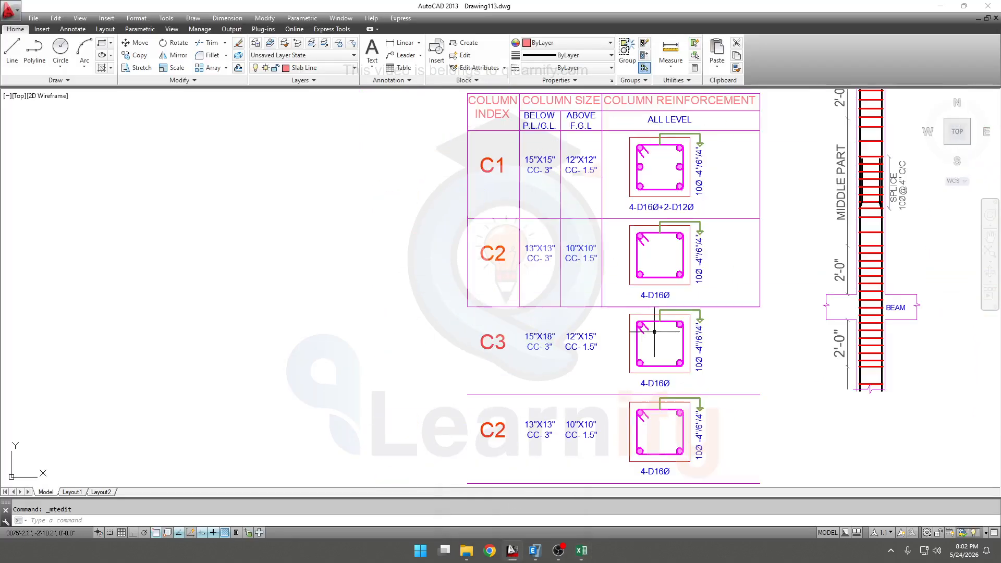
scroll(587, 338, "up", 3)
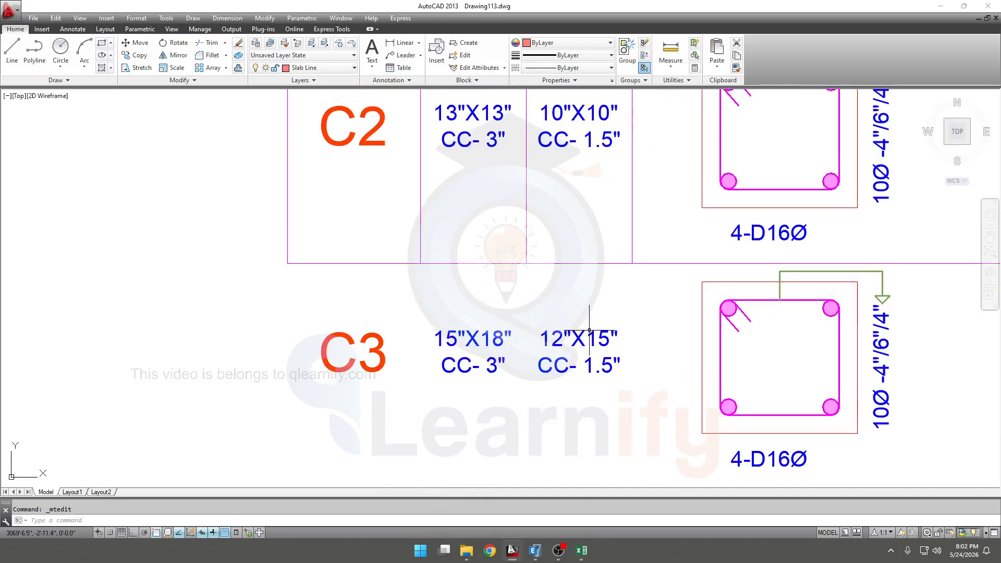
left_click(589, 343)
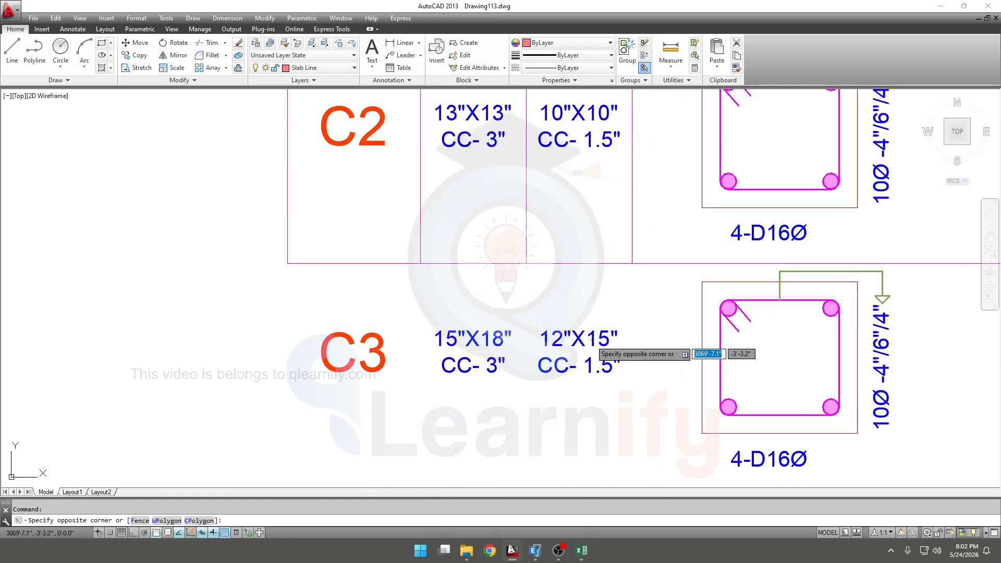
left_click(599, 342)
double_click(604, 339)
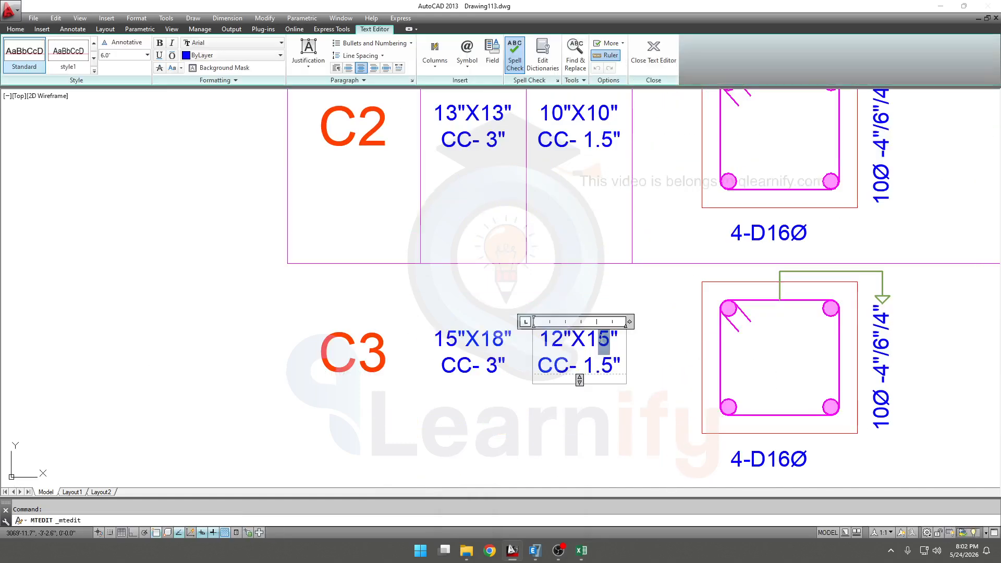
type("2")
left_click(517, 391)
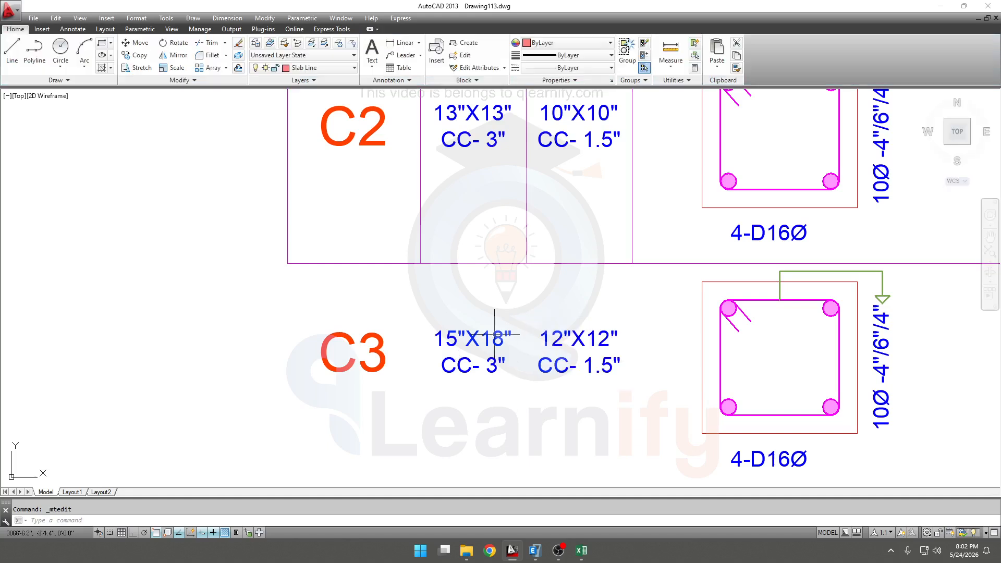
double_click(499, 340)
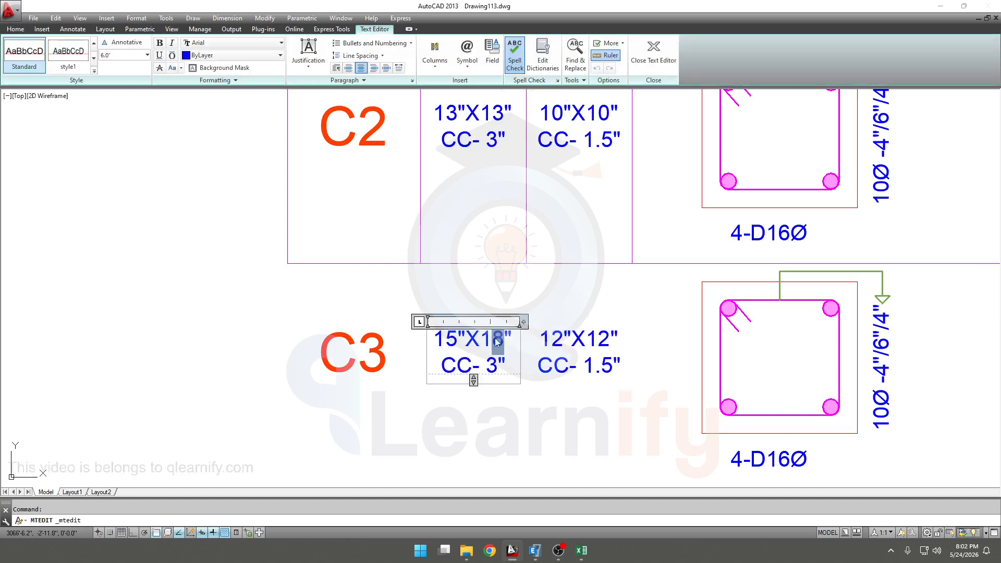
left_click(582, 390)
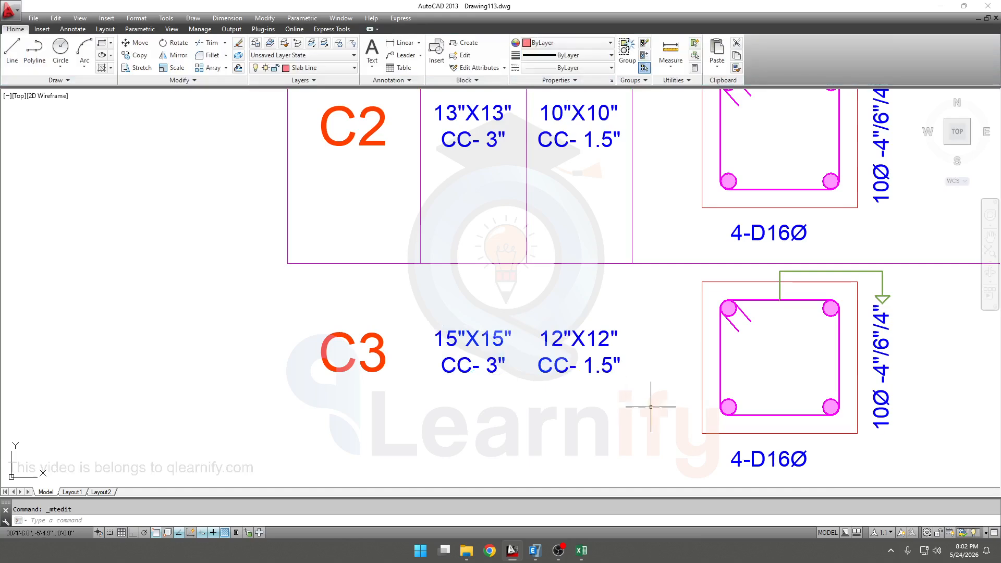
Change the reinforcement label under the C3 column section to 8-D16Ø.
scroll(599, 398, "down", 1)
scroll(612, 388, "down", 2)
middle_click_drag(612, 388, 608, 370)
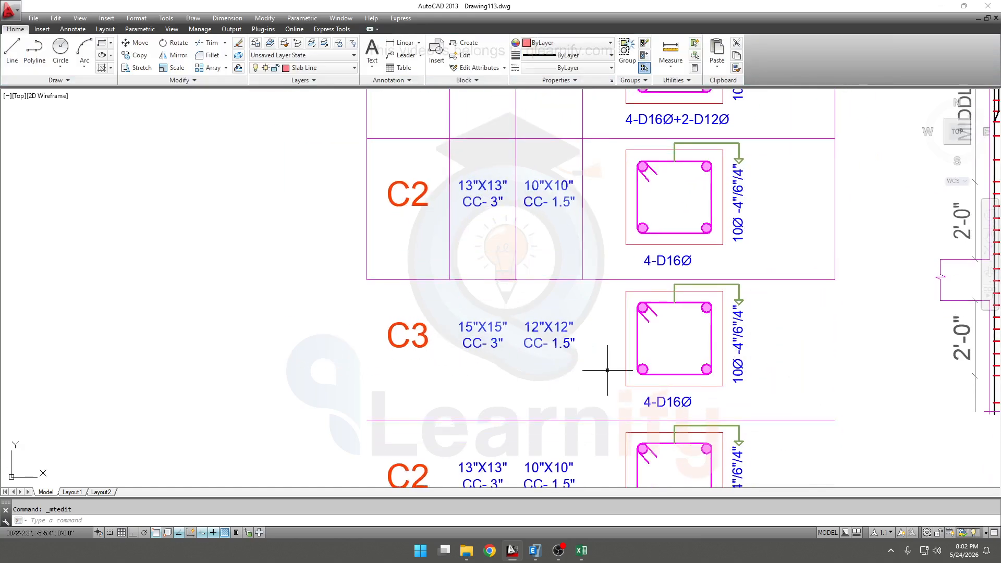
double_click(653, 403)
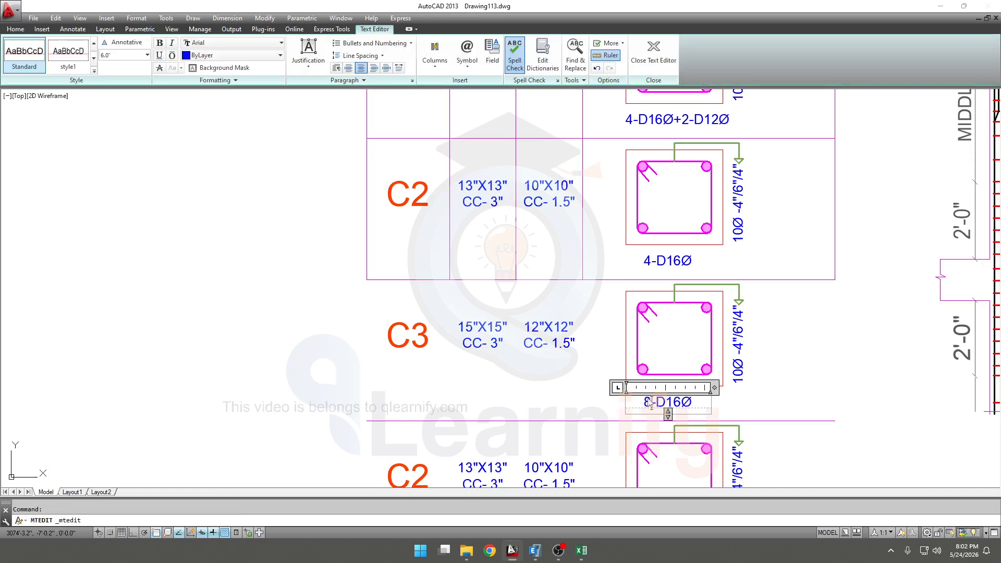
left_click(773, 414)
scroll(759, 402, "down", 3)
scroll(700, 400, "up", 4)
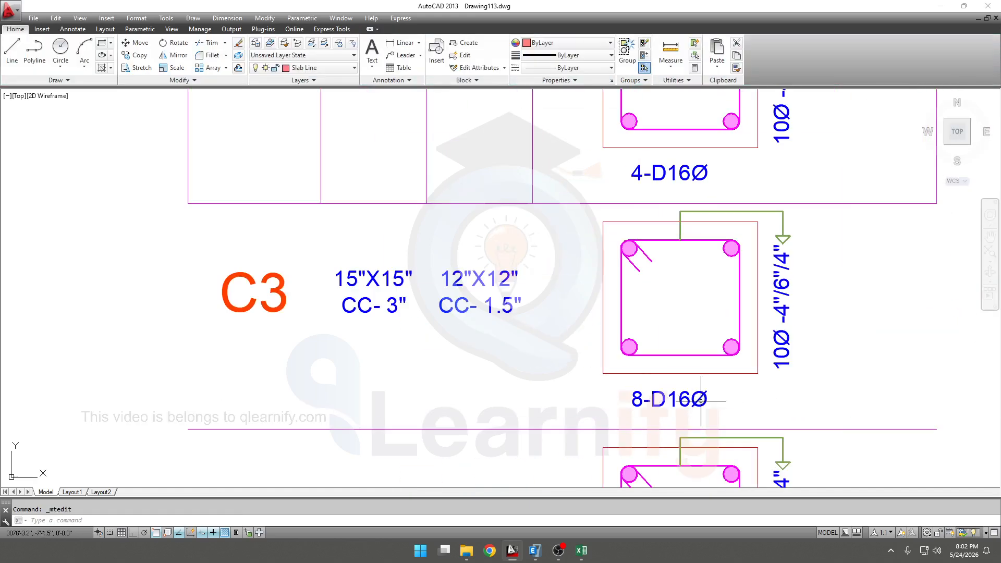
middle_click_drag(701, 381, 688, 401)
scroll(668, 422, "down", 1)
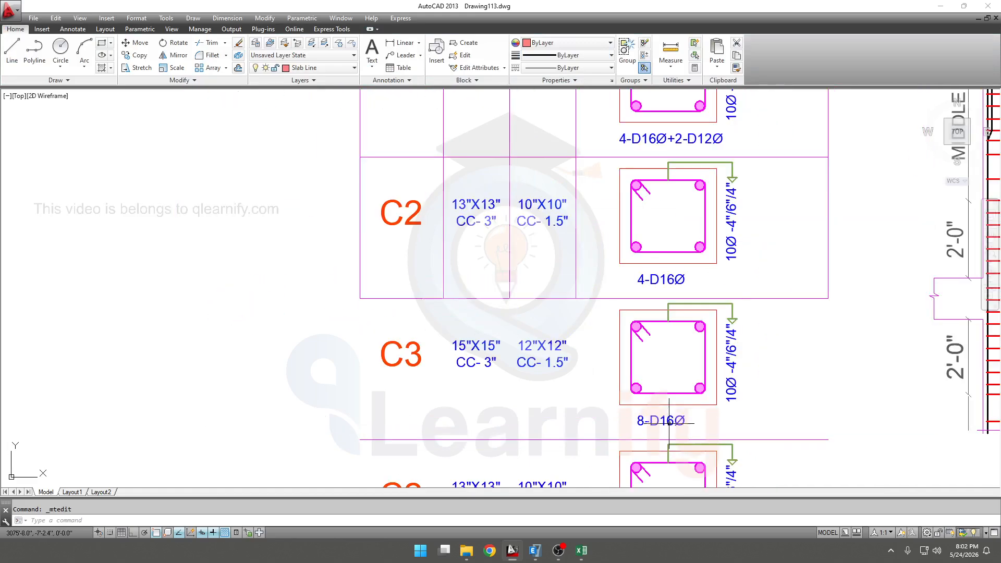
middle_click_drag(680, 353, 661, 319)
scroll(673, 303, "up", 4)
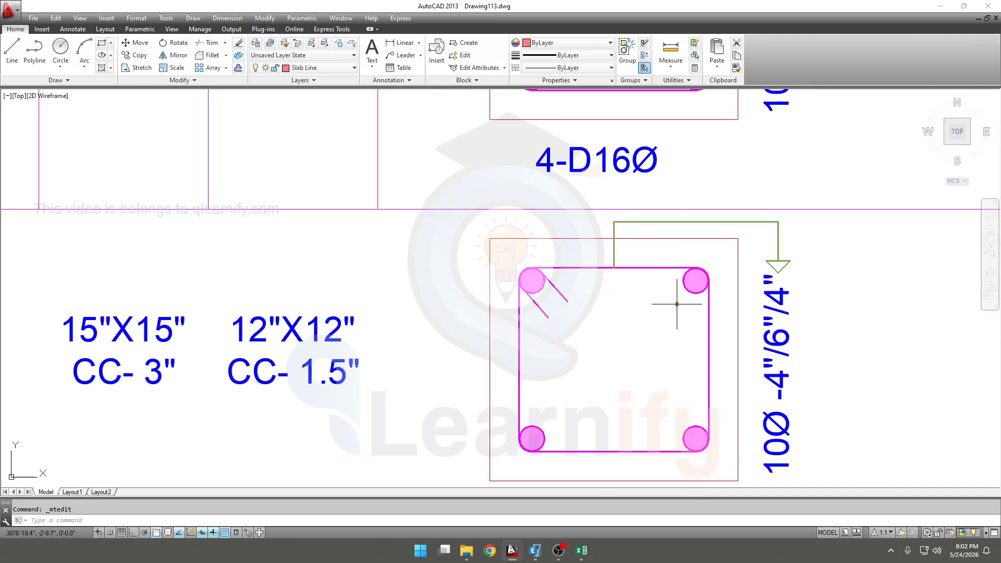
left_click(703, 310)
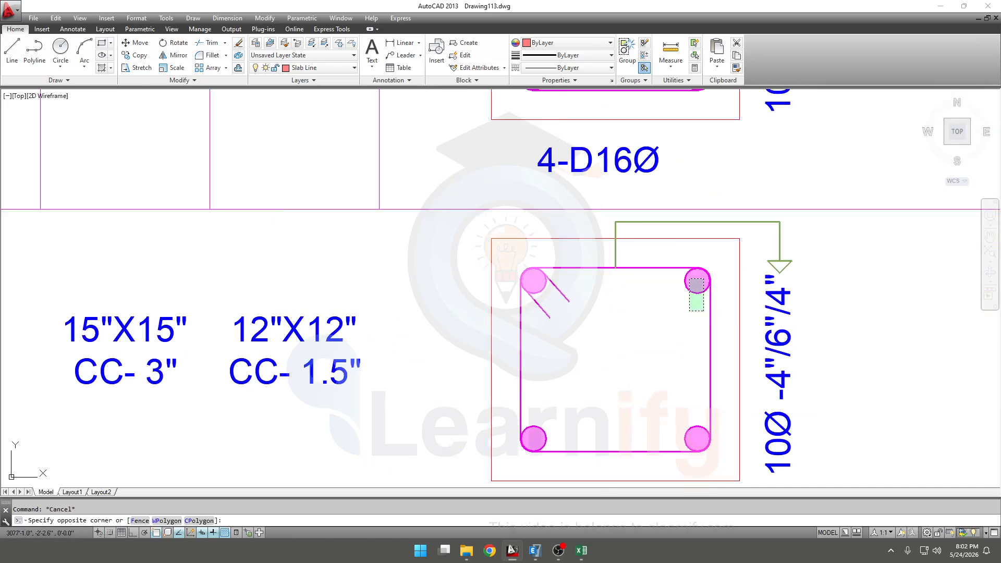
left_click(689, 281)
left_click(549, 297)
left_click(531, 282)
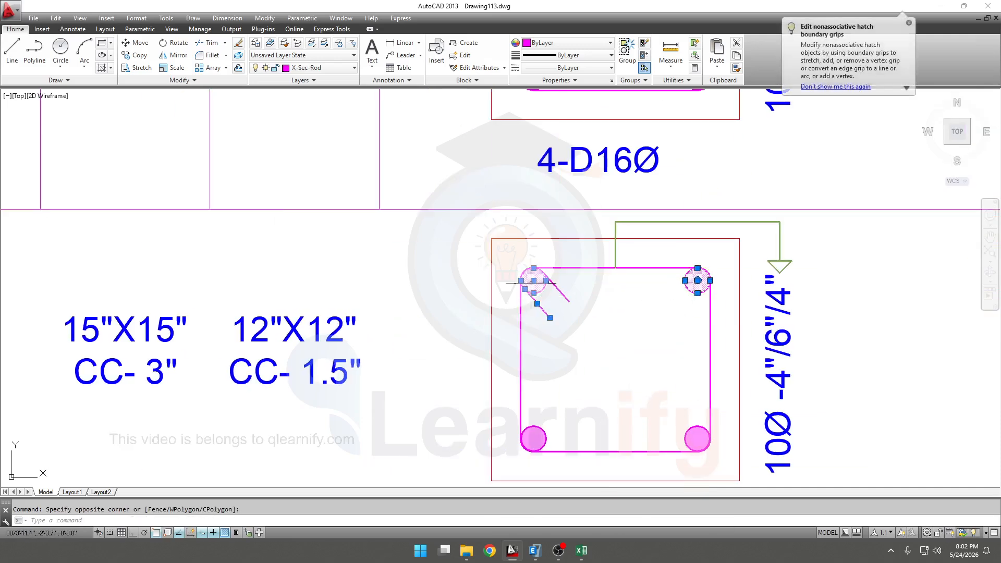
key("Escape")
Copy the two upper corner bars of the C3 section down to mid-height on both sides of the tie.
left_click(693, 277)
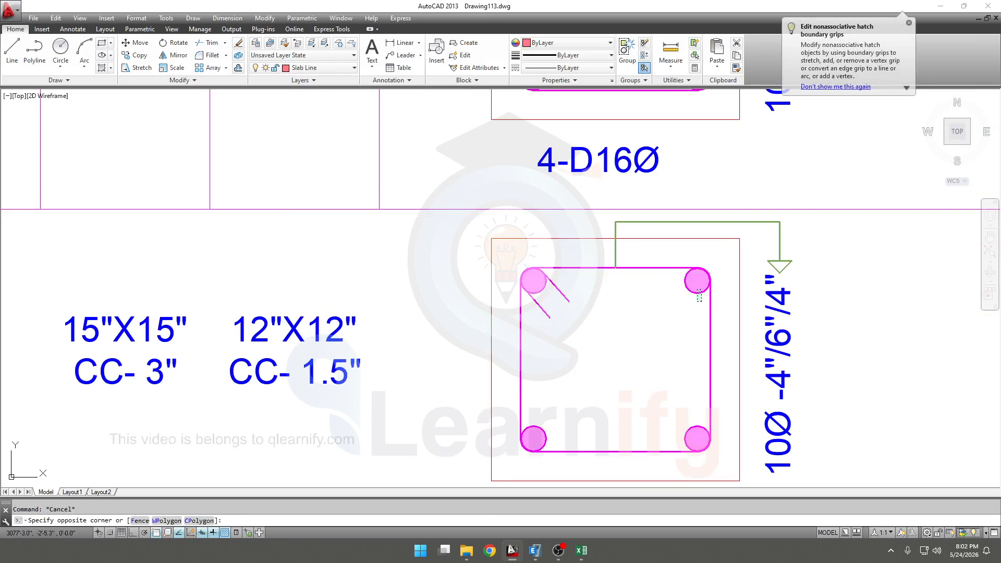
left_click(699, 300)
scroll(562, 297, "up", 2)
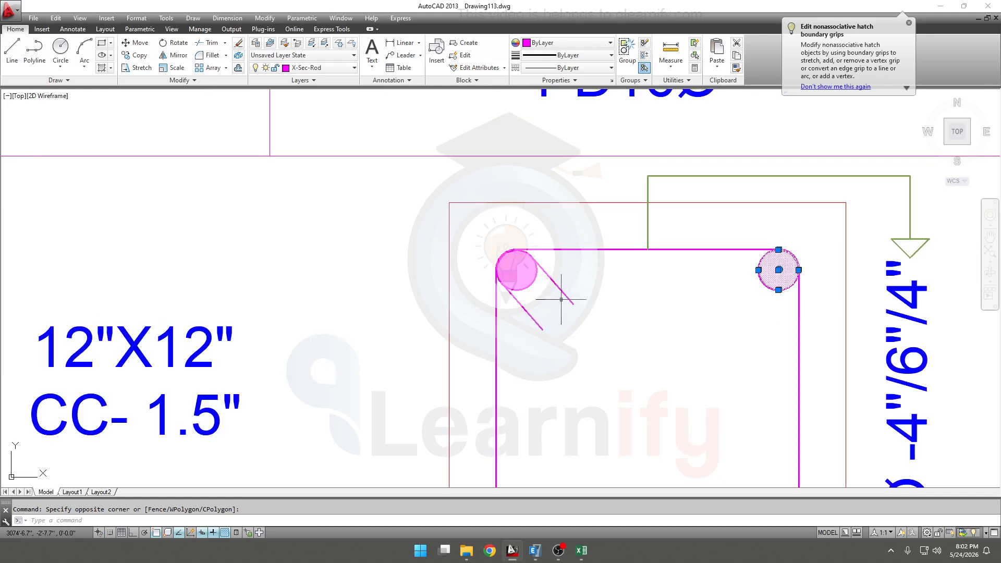
left_click(538, 286)
left_click(519, 278)
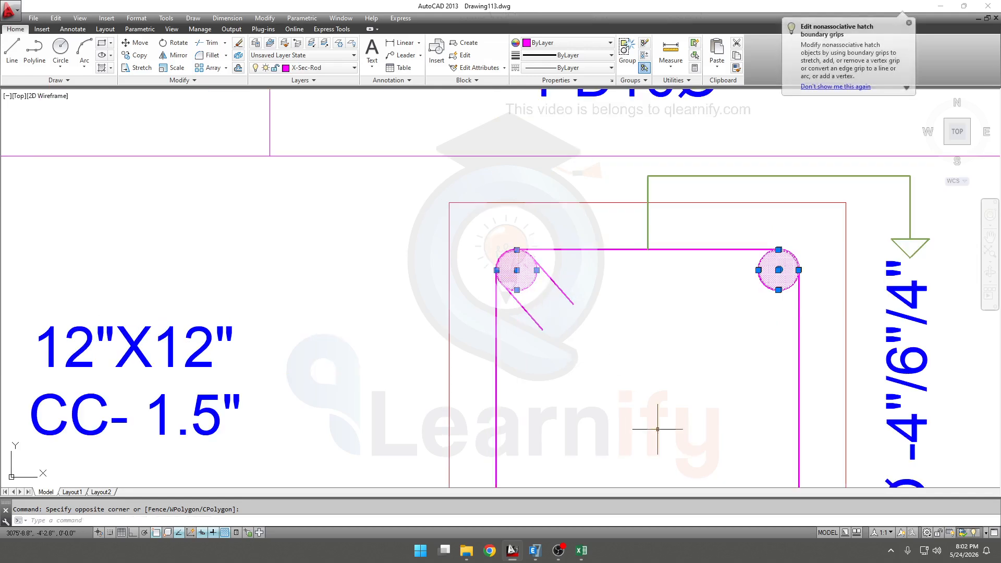
type("Co")
key("Return")
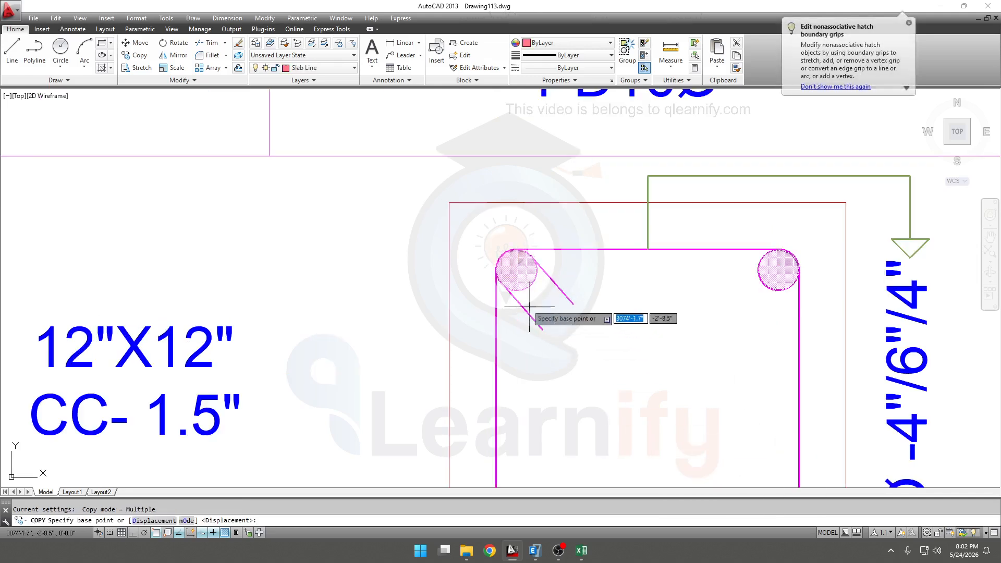
left_click(497, 270)
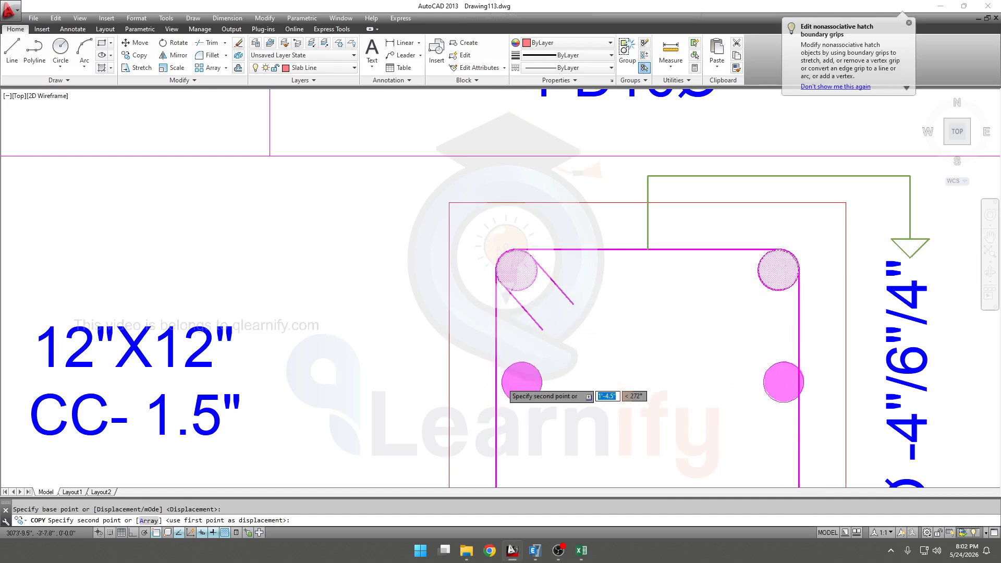
scroll(497, 385, "down", 2)
left_click(498, 392)
key("Escape")
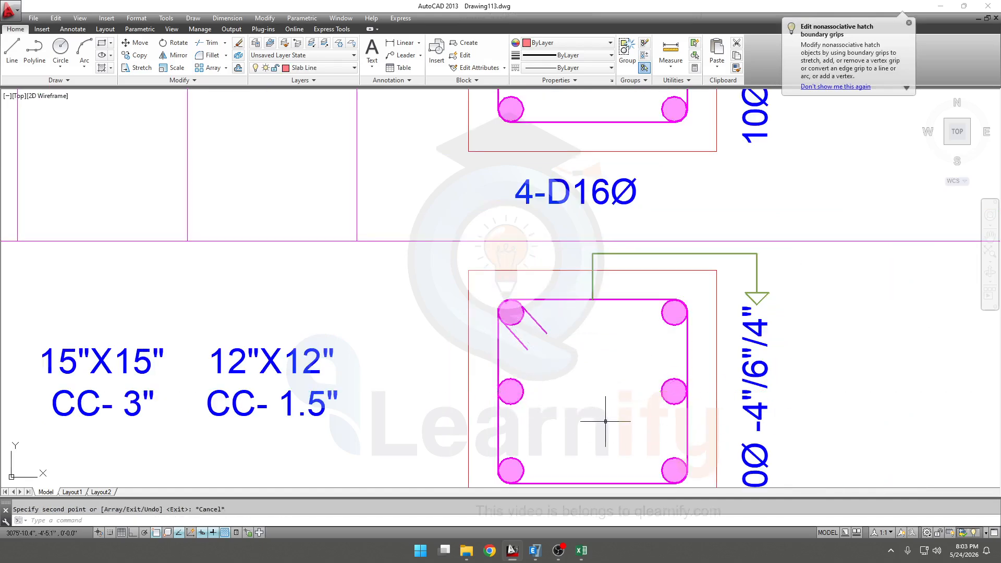
Copy the C3 section's two right-hand corner bars to mid-width on the upper and lower sides of the tie.
left_click(656, 326)
left_click(676, 318)
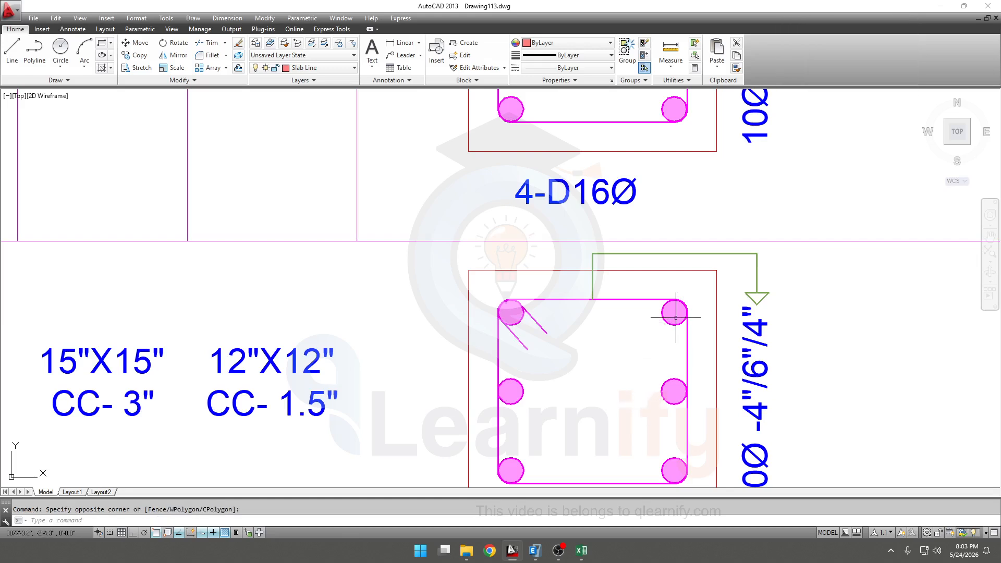
left_click(679, 358)
left_click(663, 318)
middle_click_drag(640, 385, 639, 349)
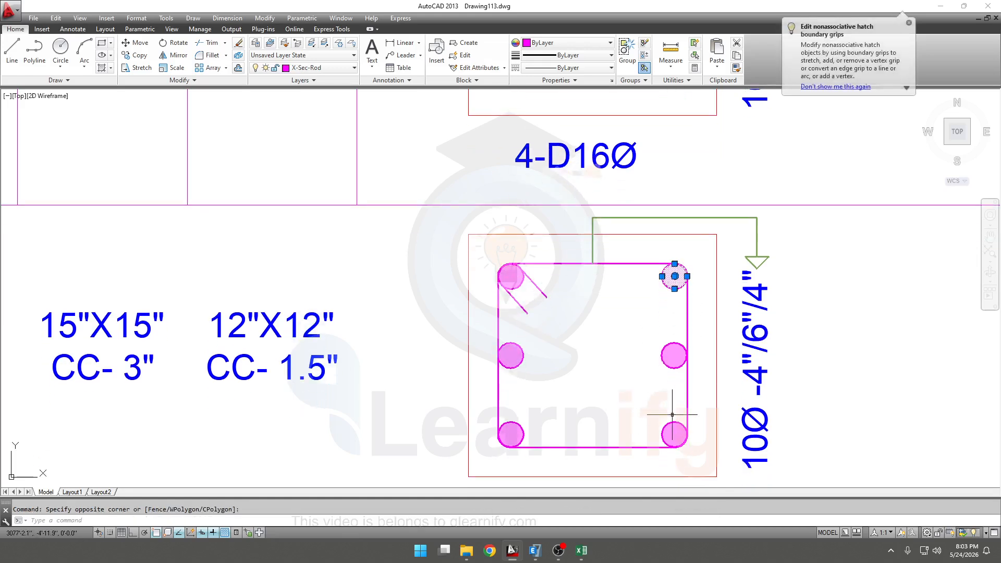
left_click(674, 418)
left_click(673, 434)
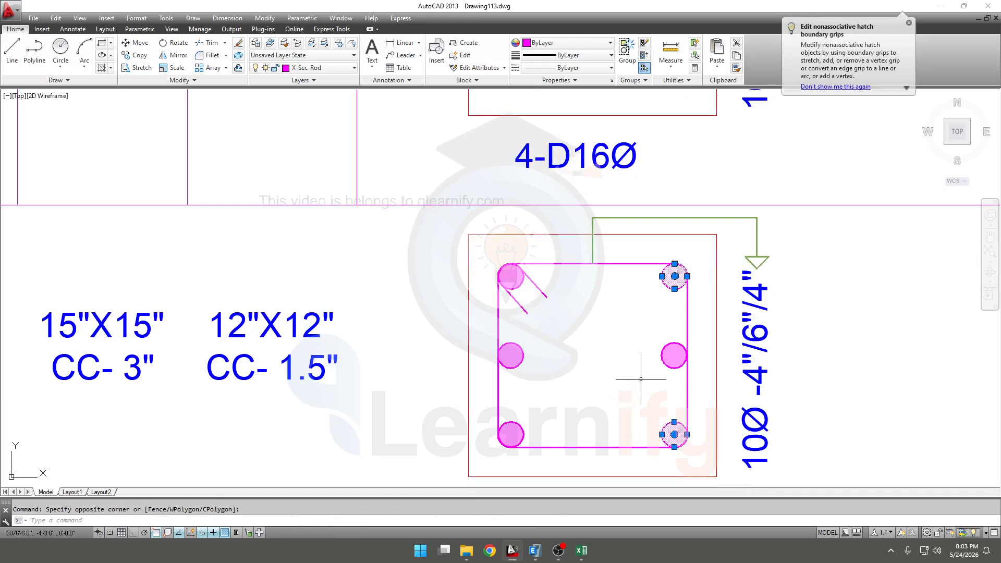
type("i")
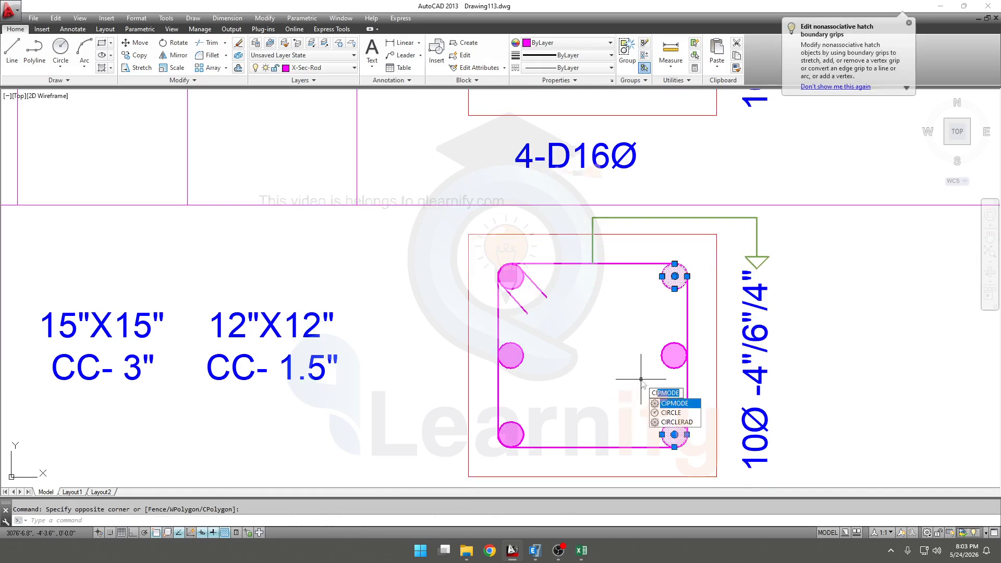
key("BackSpace")
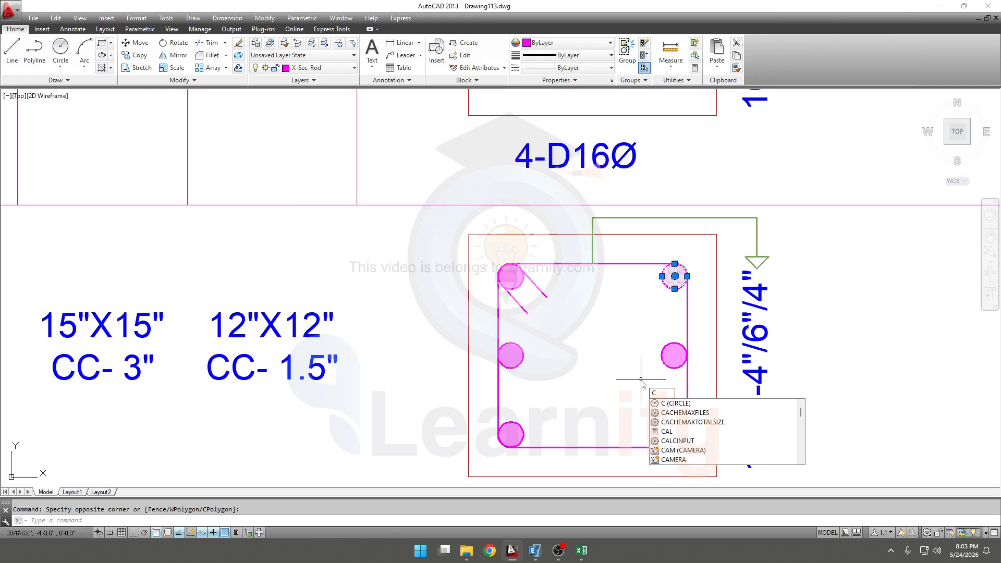
type("o")
key("Return")
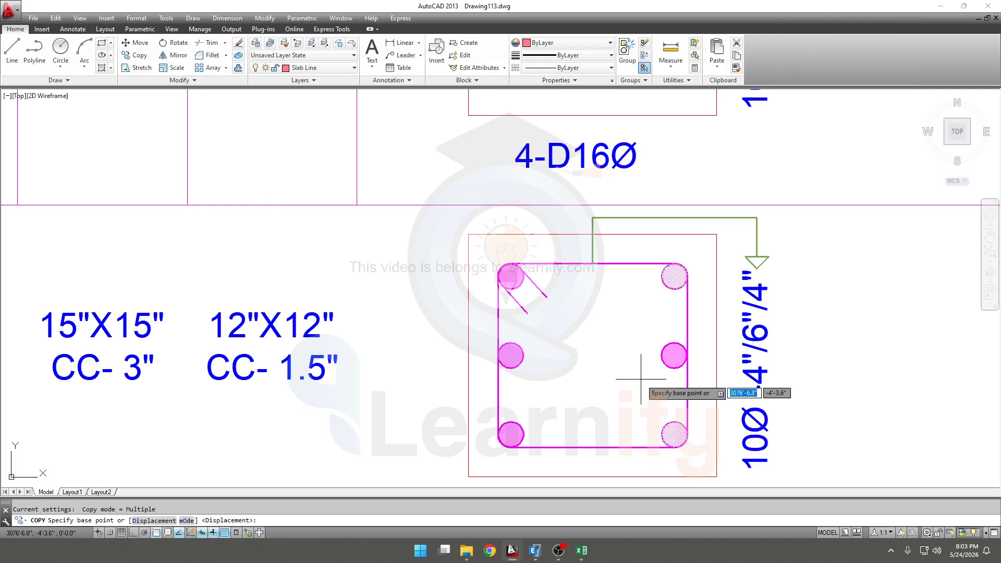
left_click(674, 277)
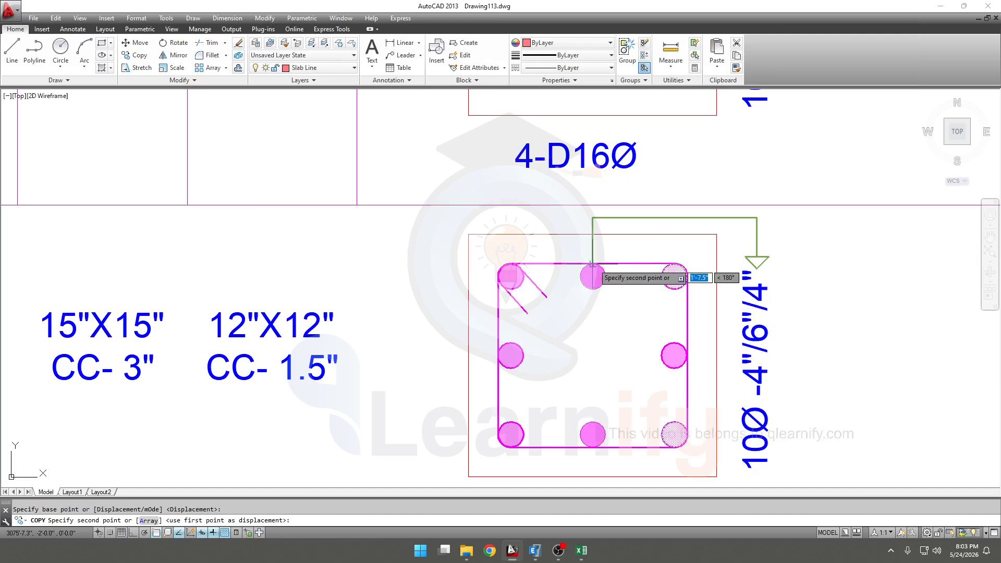
scroll(594, 262, "up", 2)
left_click(597, 262)
scroll(596, 262, "down", 2)
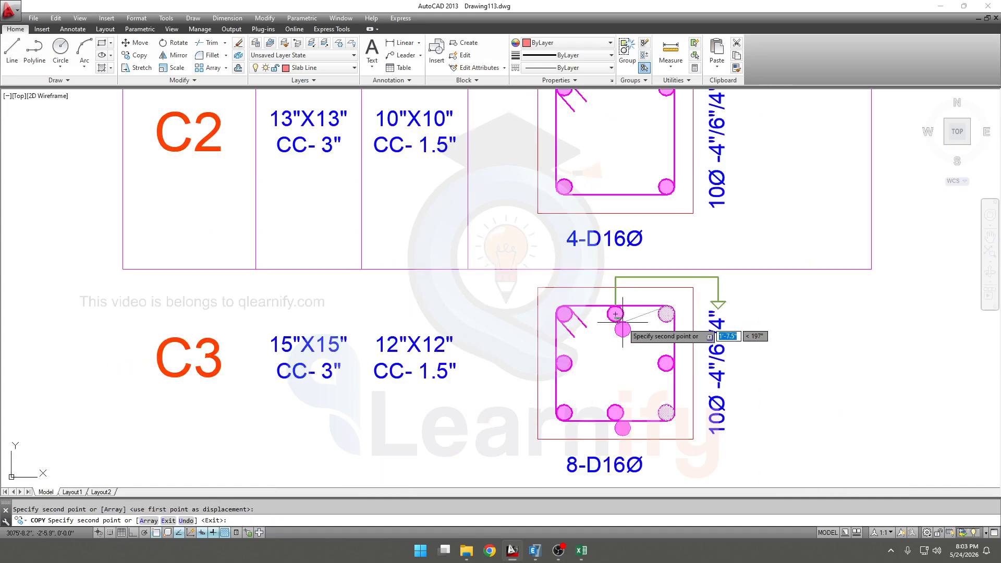
key("Escape")
Rename the duplicate C2 label in the row below C3 to Cd.
scroll(641, 327, "down", 2)
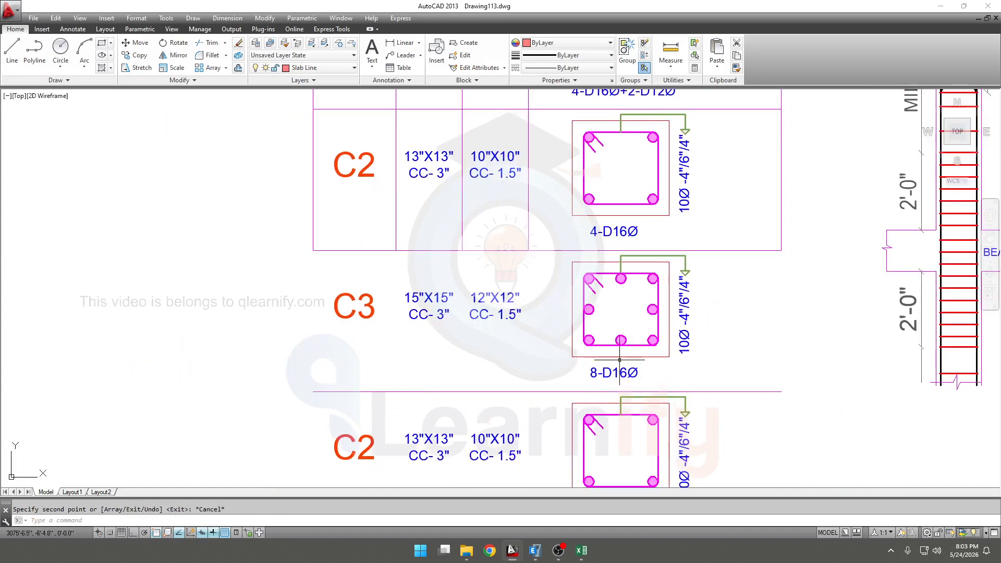
scroll(630, 298, "down", 1)
middle_click_drag(685, 448, 655, 432)
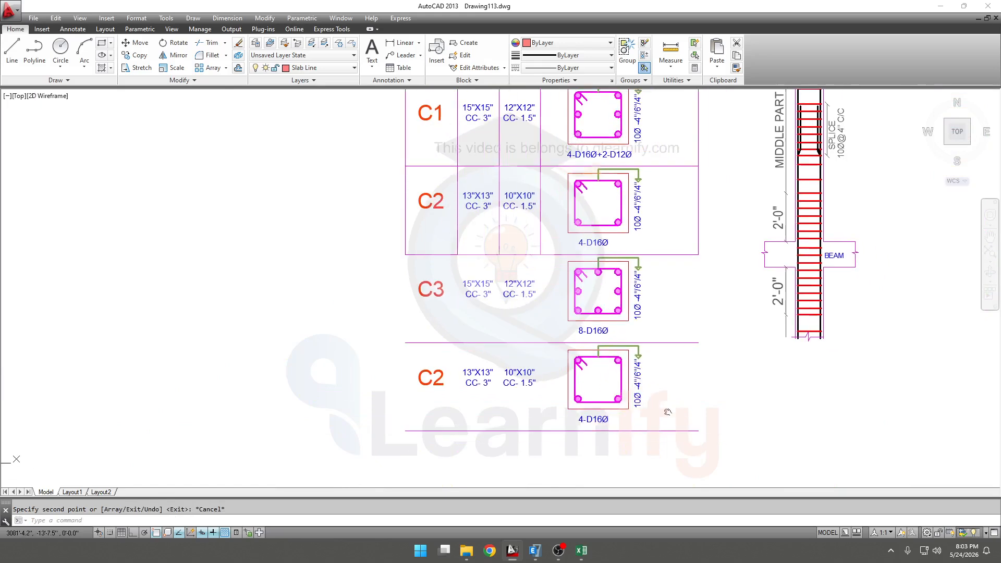
double_click(441, 375)
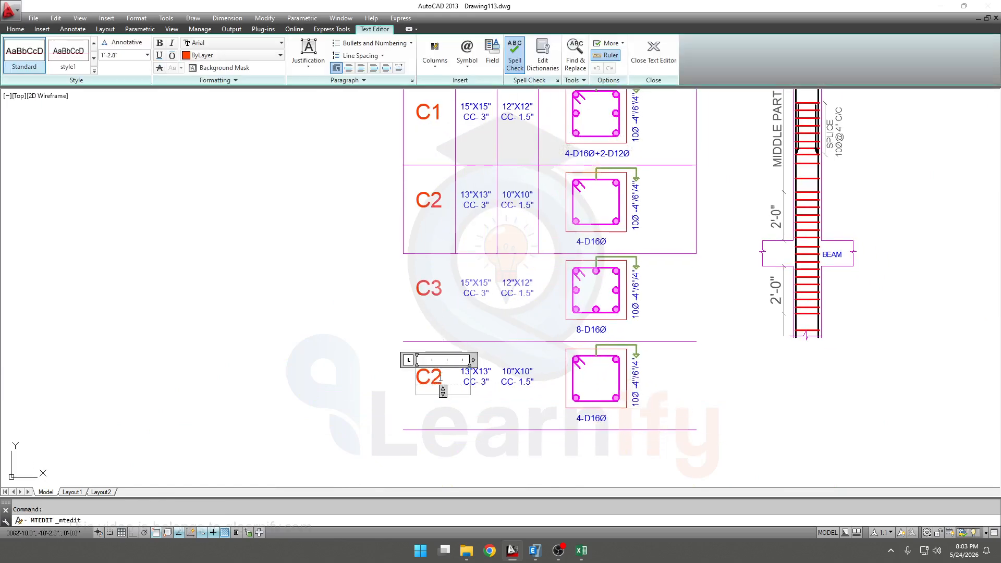
left_click(487, 402)
Change the Cd column size below P.L./G.L. to d13", keeping the CC- 3" line.
scroll(472, 377, "up", 4)
double_click(511, 360)
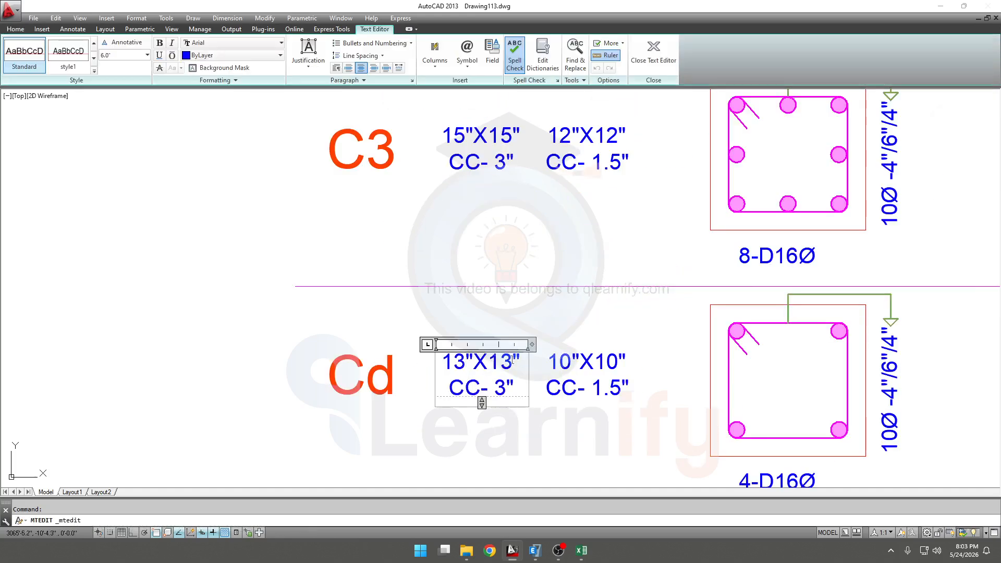
left_click_drag(520, 358, 472, 360)
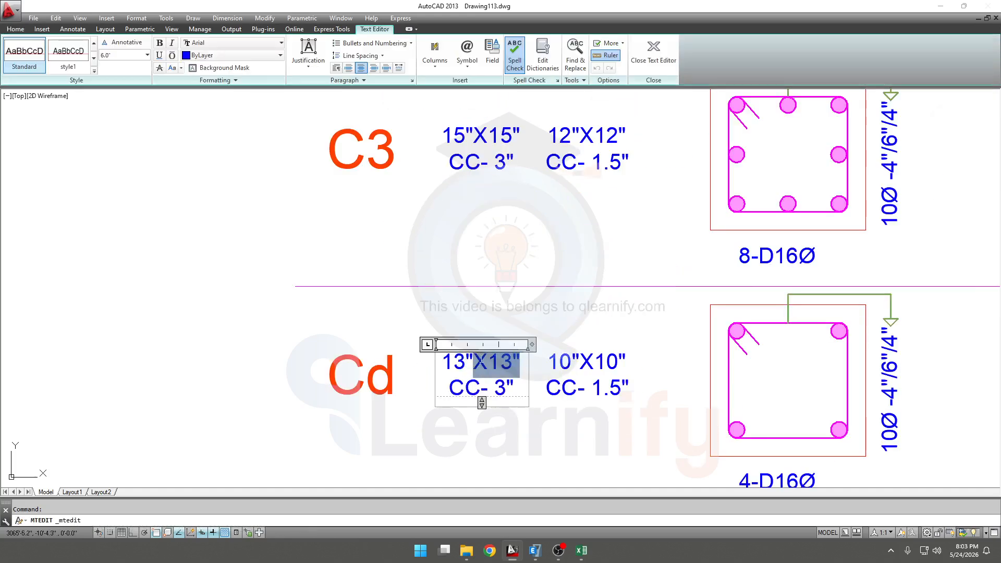
left_click(496, 358)
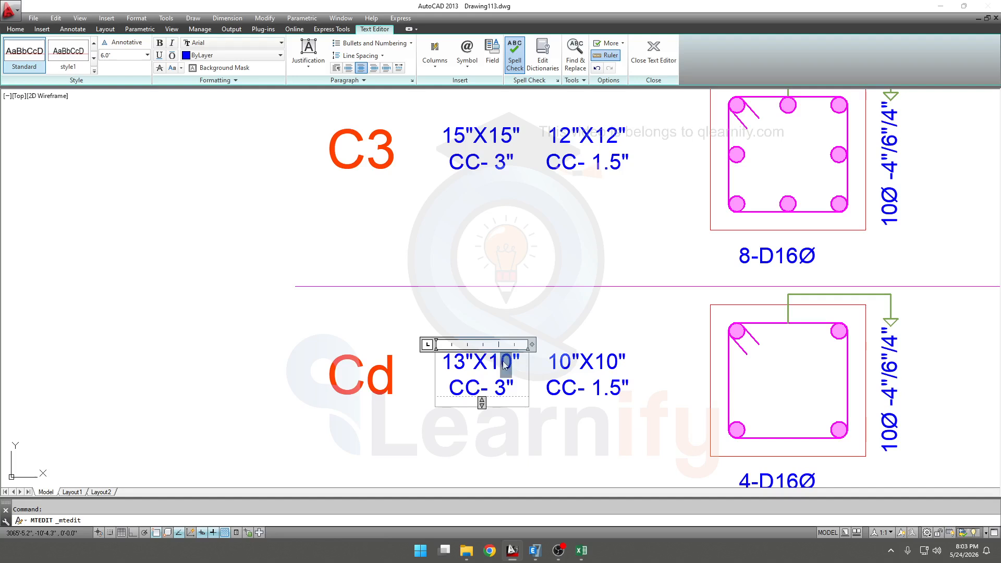
left_click_drag(489, 361, 439, 357)
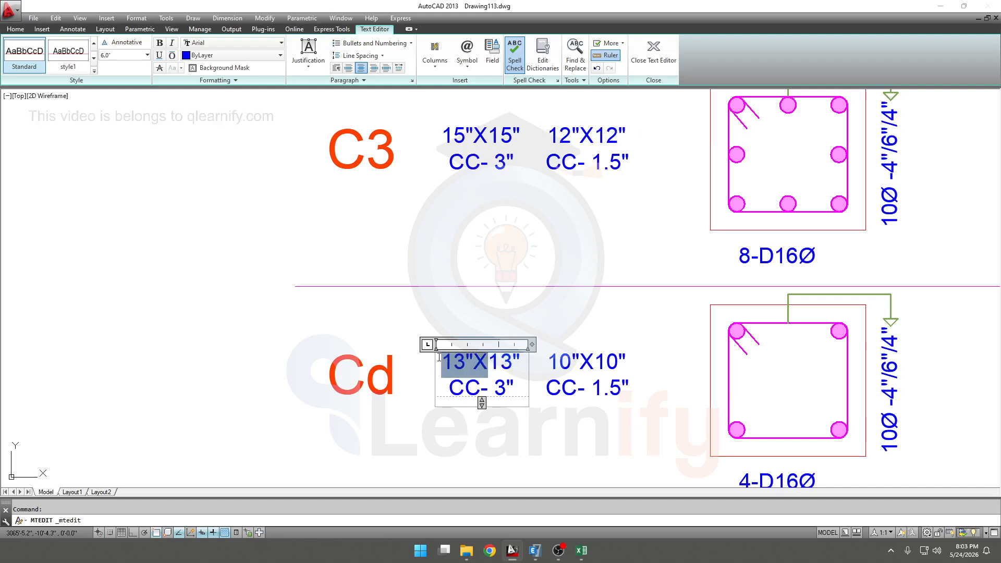
type("d")
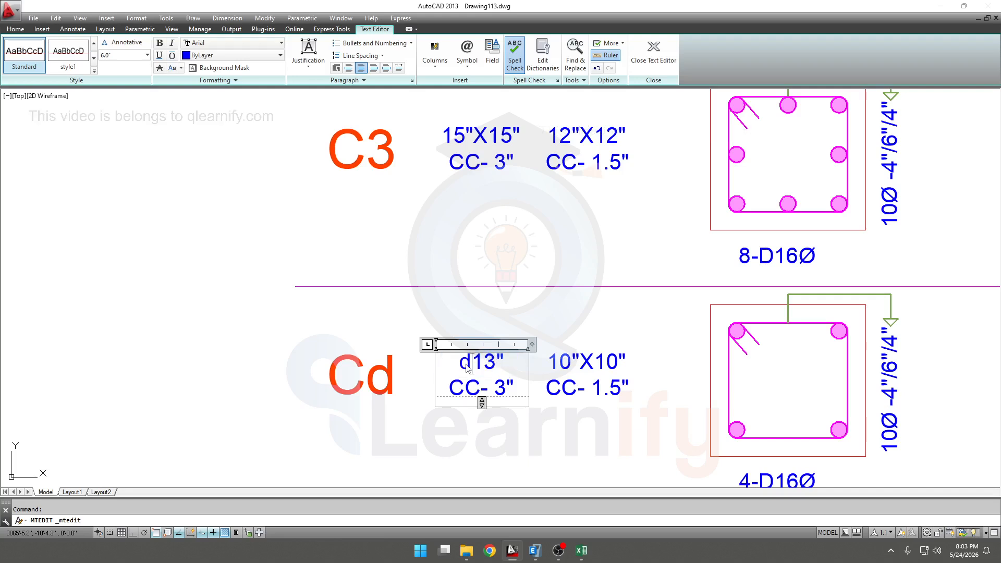
left_click(601, 370)
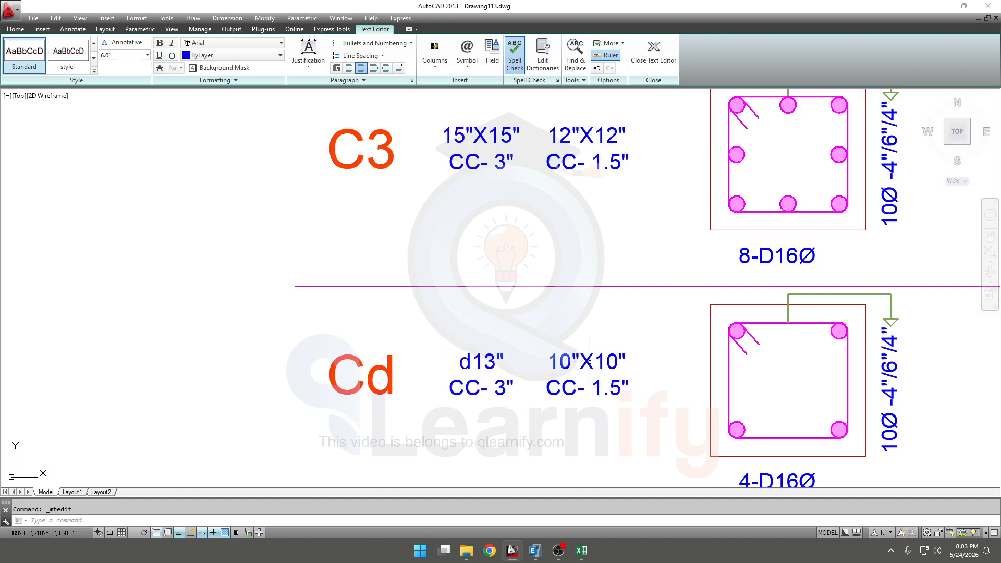
Change the Cd column size above F.G.L to d10", keeping the CC- 1.5" line.
left_click(581, 360)
double_click(580, 360)
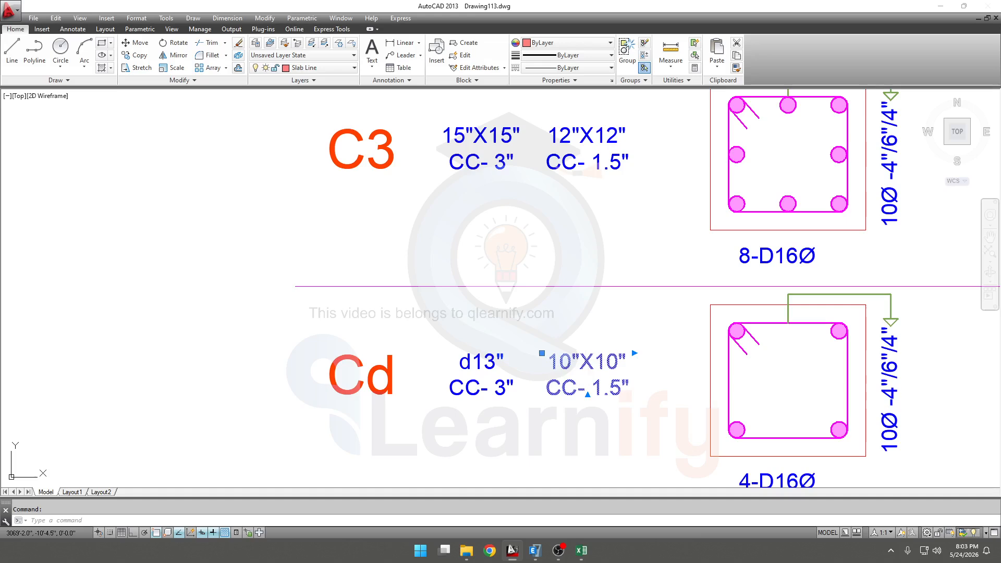
left_click_drag(594, 360, 547, 361)
type("d")
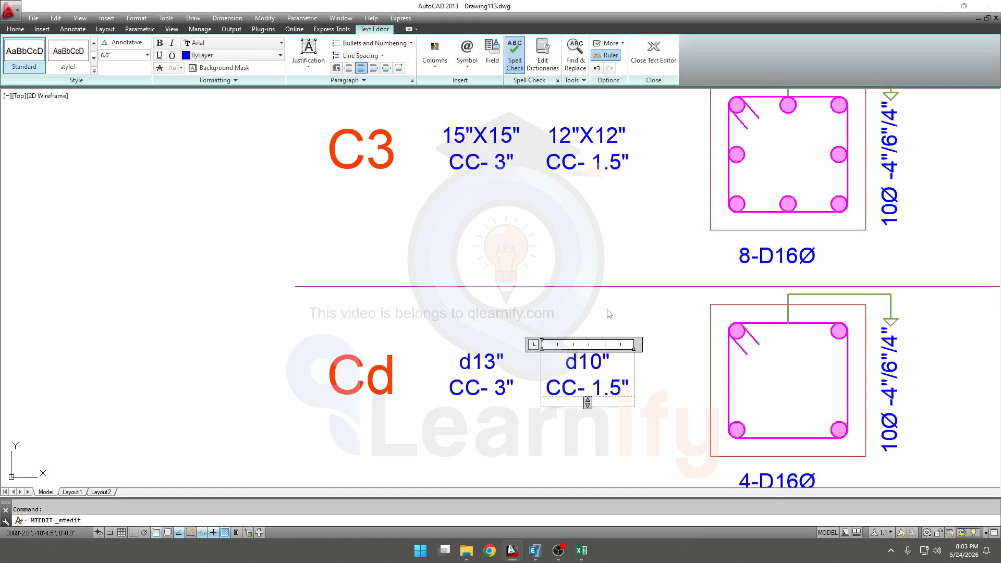
scroll(609, 313, "down", 2)
left_click(636, 338)
Delete the square section from the Cd row together with its tie, bars, leader and reinforcement labels.
scroll(664, 364, "down", 2)
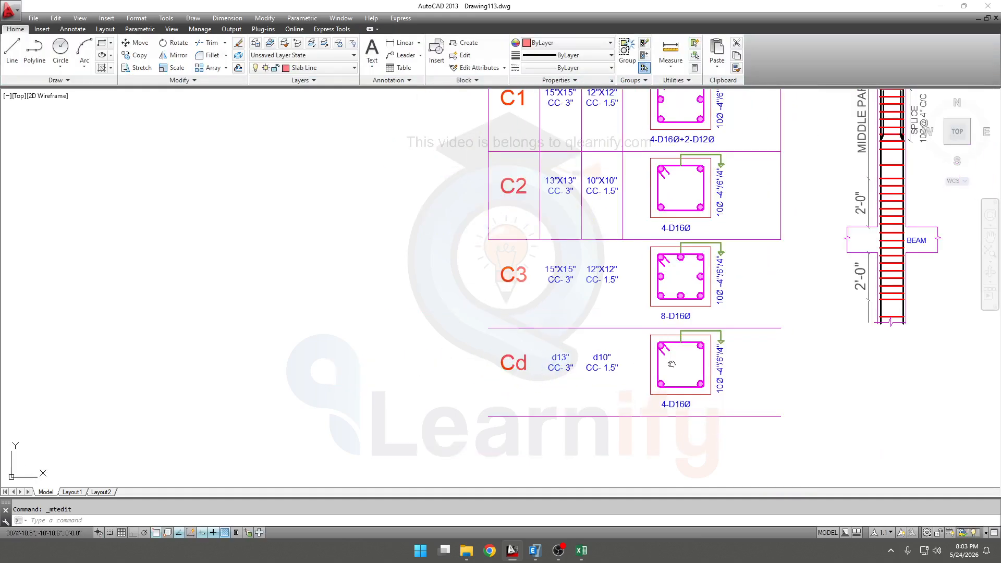
middle_click_drag(729, 355, 736, 357)
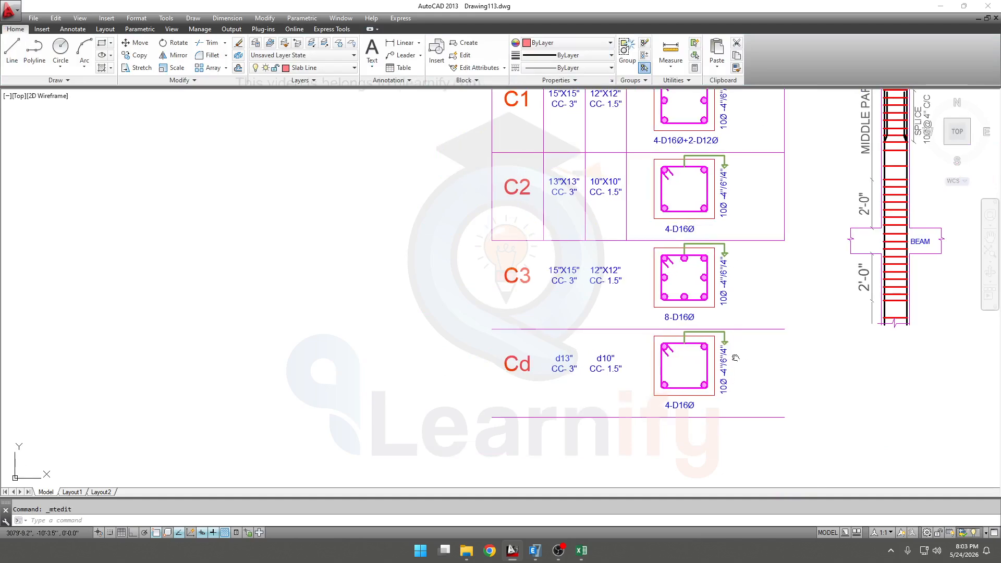
middle_click_drag(731, 290, 735, 247)
scroll(752, 290, "up", 4)
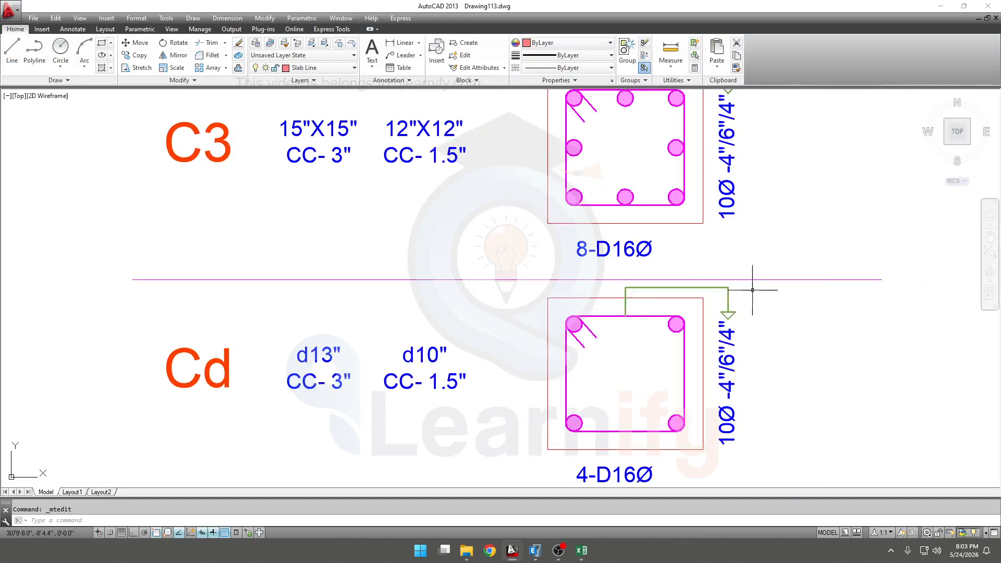
left_click(738, 284)
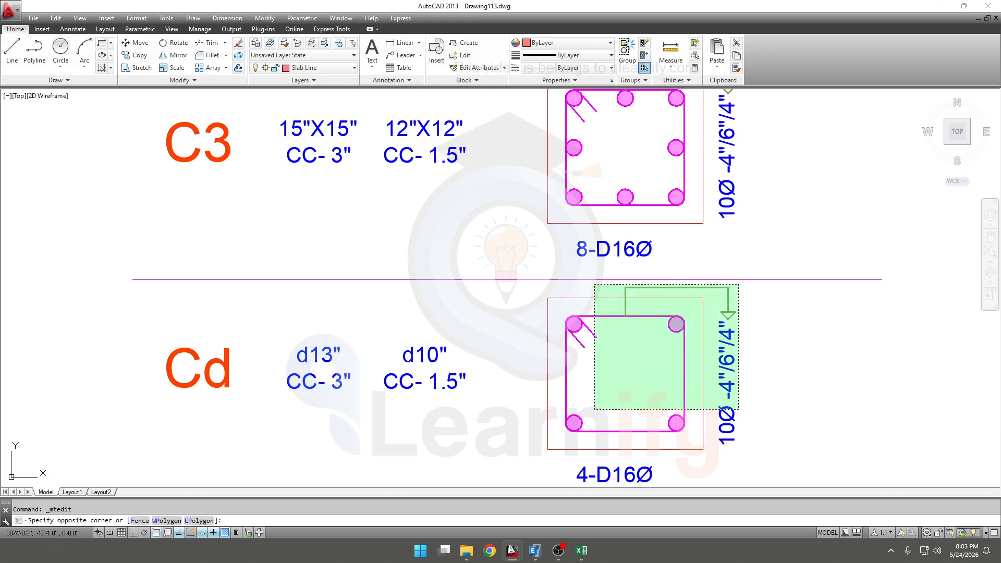
left_click(518, 465)
scroll(609, 384, "down", 4)
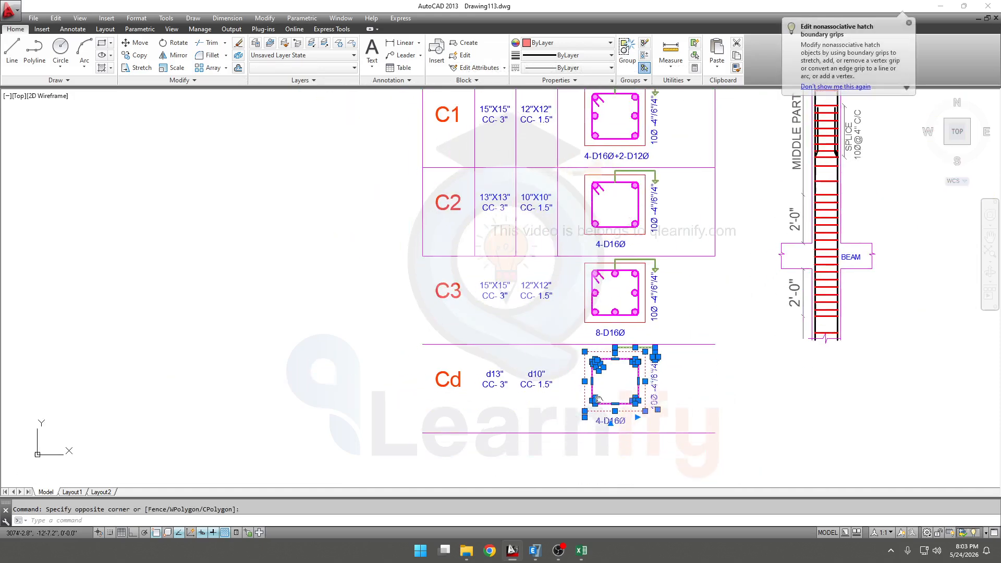
key("Delete")
Make d.Column the current layer.
middle_click_drag(655, 387, 660, 384)
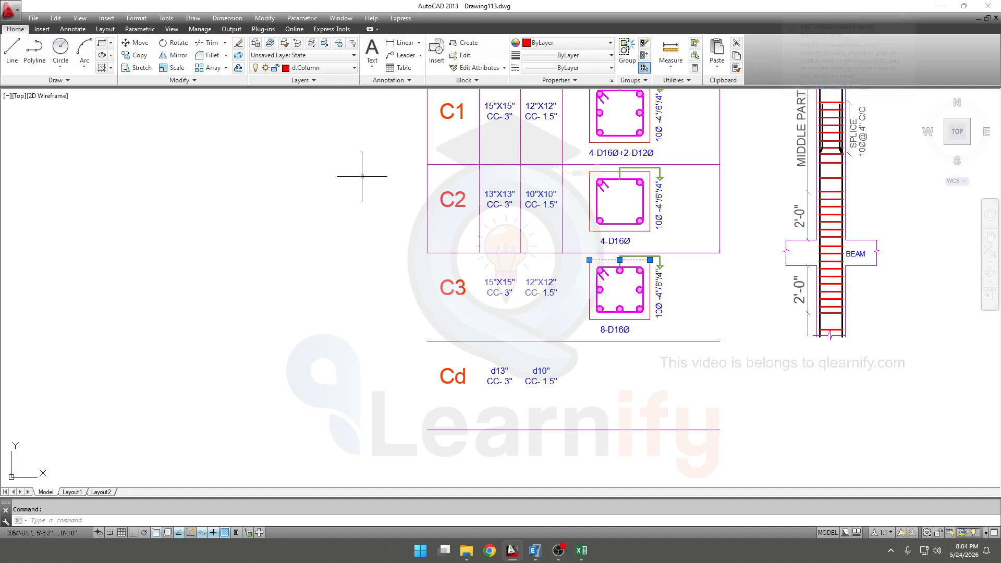
key("Escape")
left_click(328, 68)
scroll(321, 172, "up", 6)
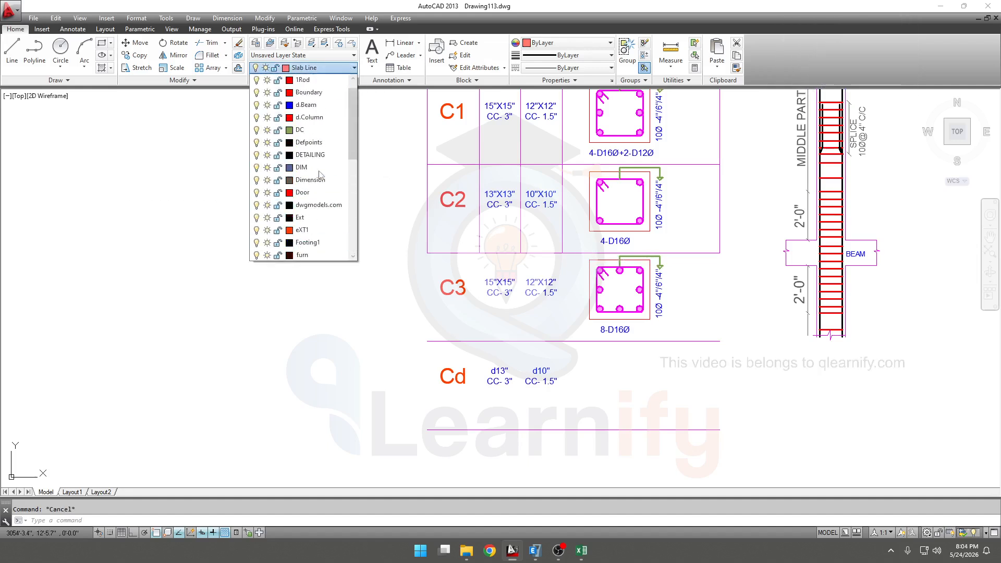
scroll(320, 174, "up", 1)
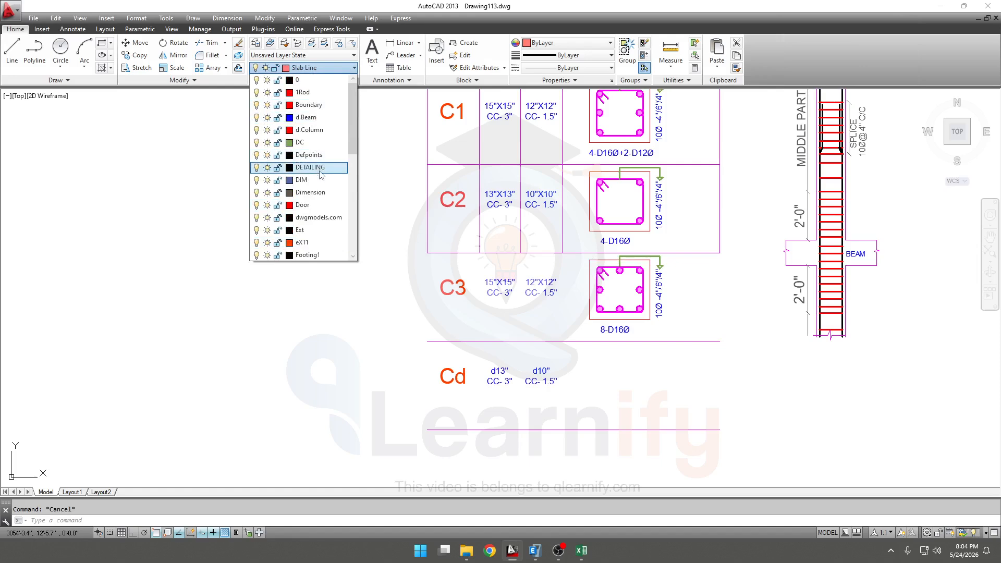
left_click(323, 130)
scroll(662, 352, "up", 4)
scroll(647, 341, "down", 2)
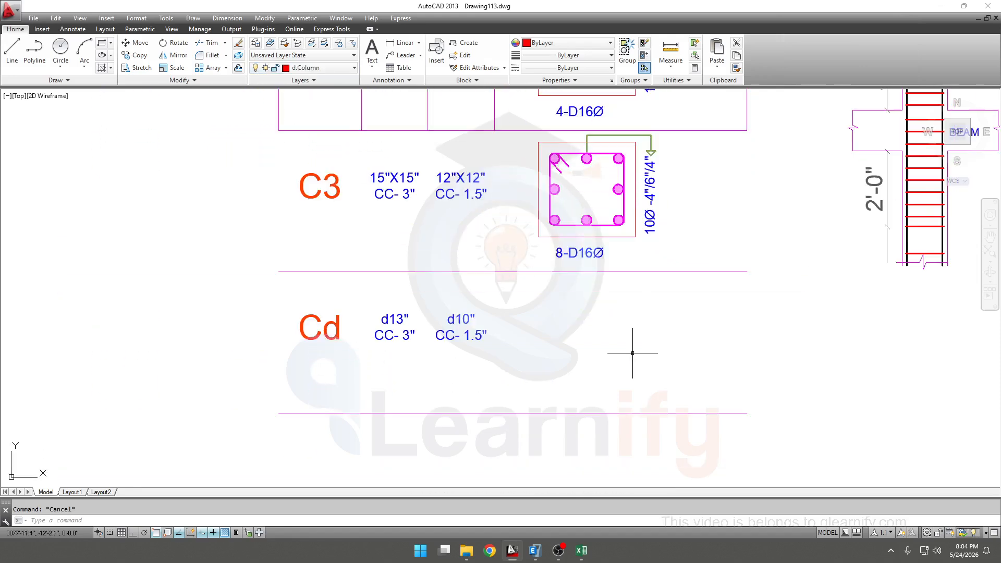
middle_click_drag(636, 346, 628, 350)
scroll(623, 344, "down", 5)
scroll(615, 336, "up", 3)
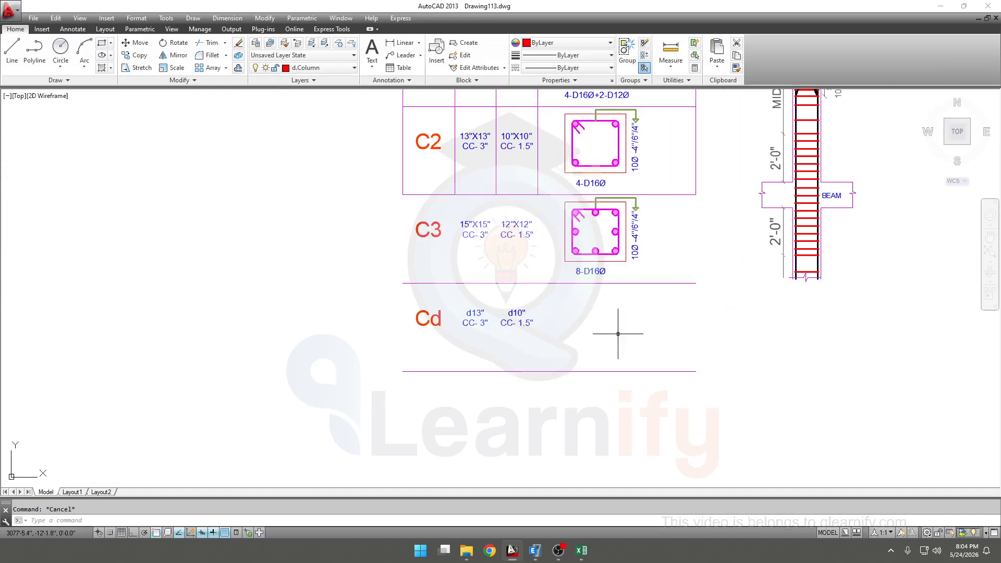
left_click(395, 43)
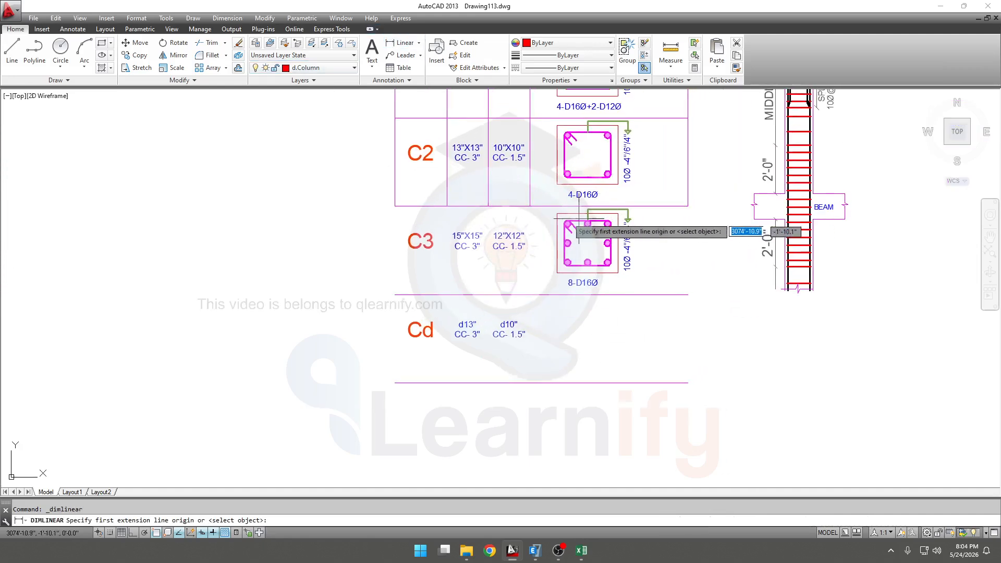
left_click(556, 213)
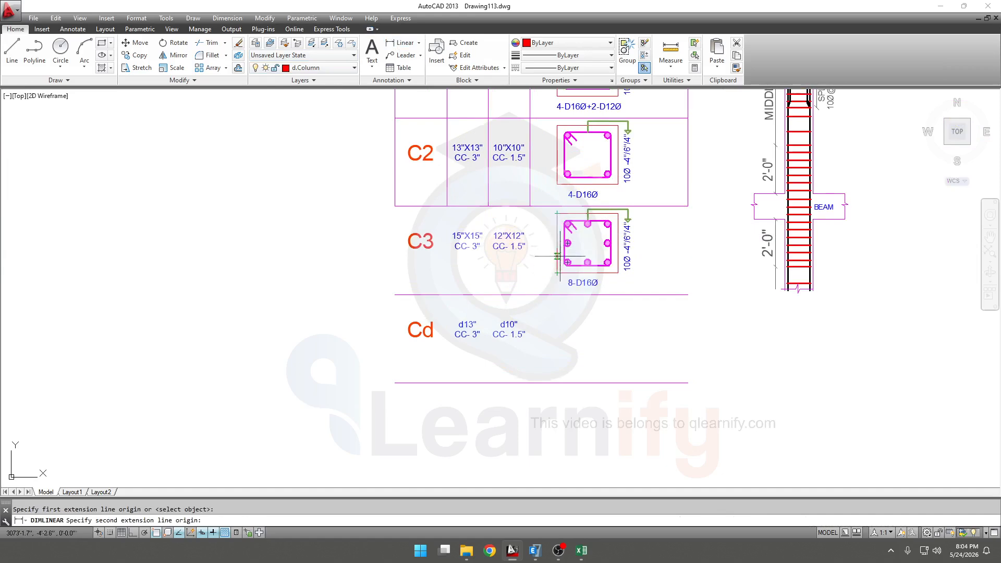
key("Escape")
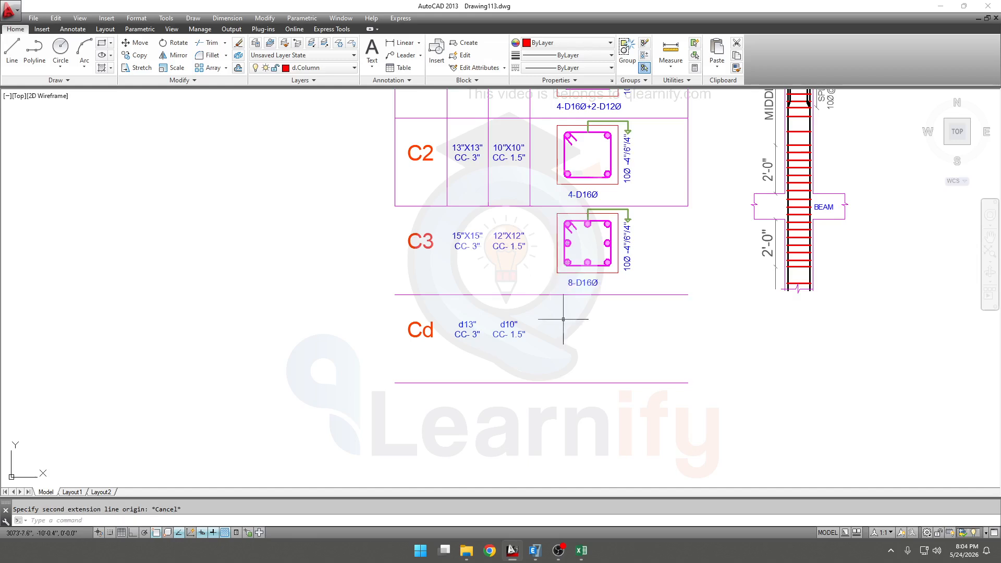
Draw the Cd column outline as a circle and position it in the Cd row, centred beneath the C3 section.
left_click(61, 48)
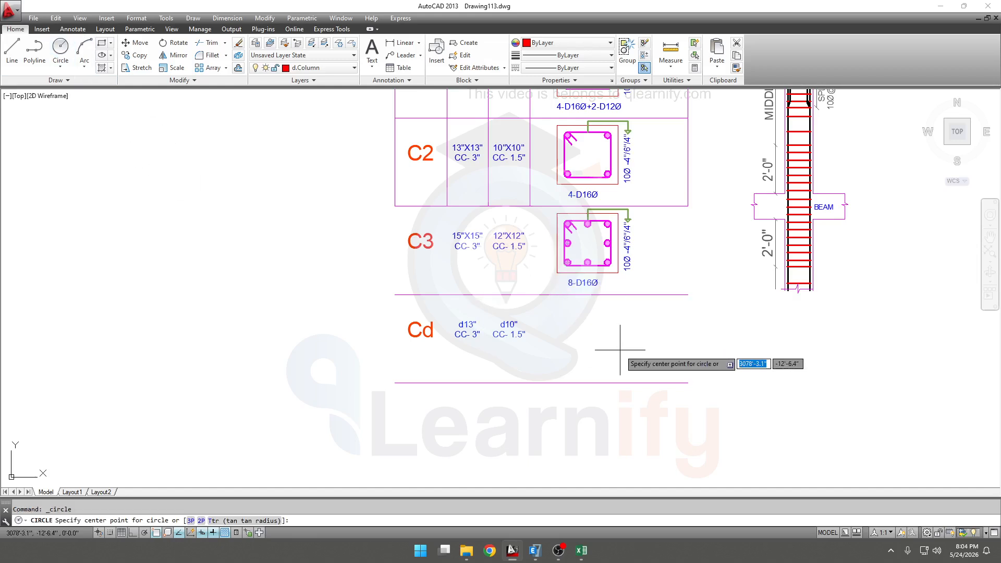
left_click(572, 312)
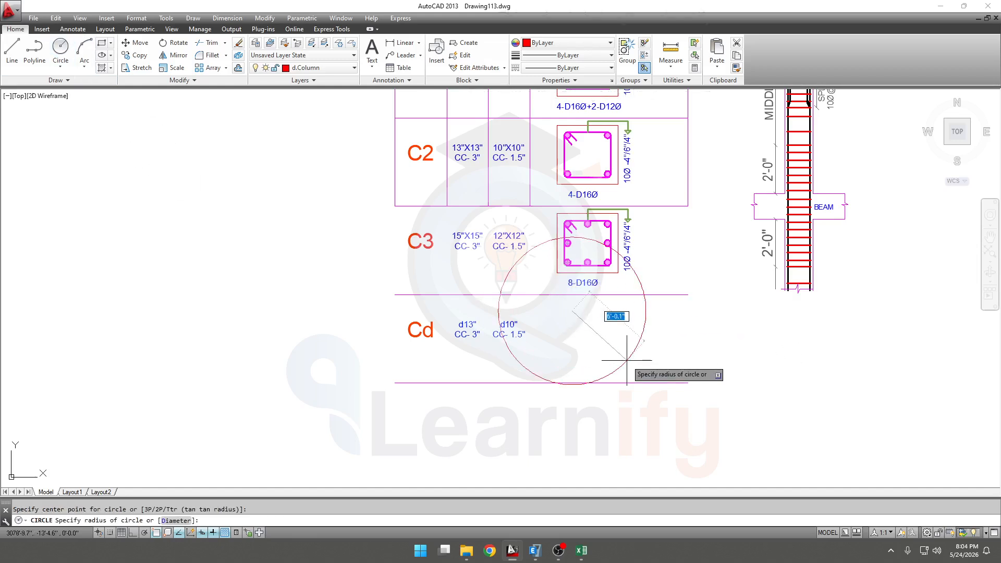
left_click(596, 324)
left_click(592, 331)
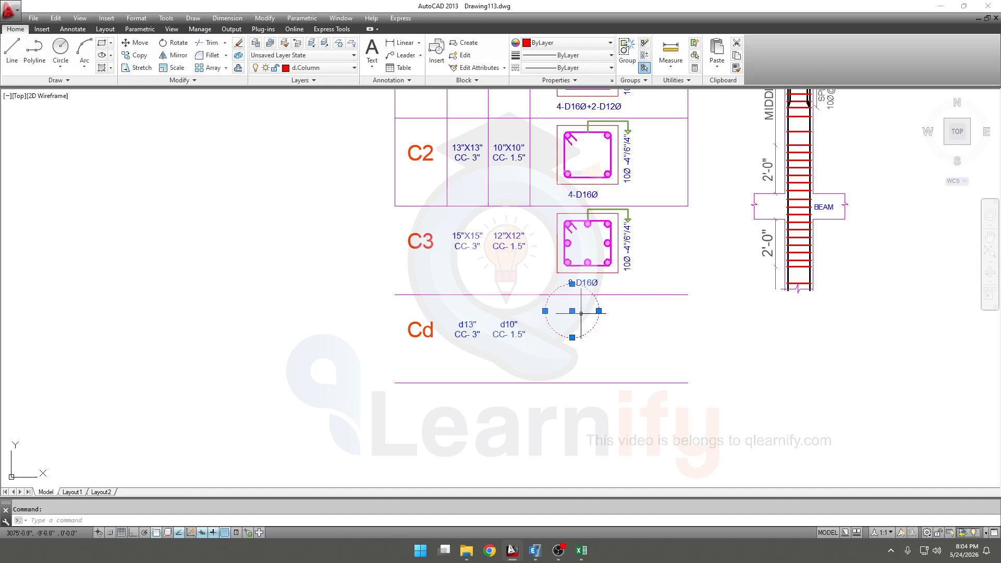
left_click(572, 310)
scroll(591, 329, "up", 2)
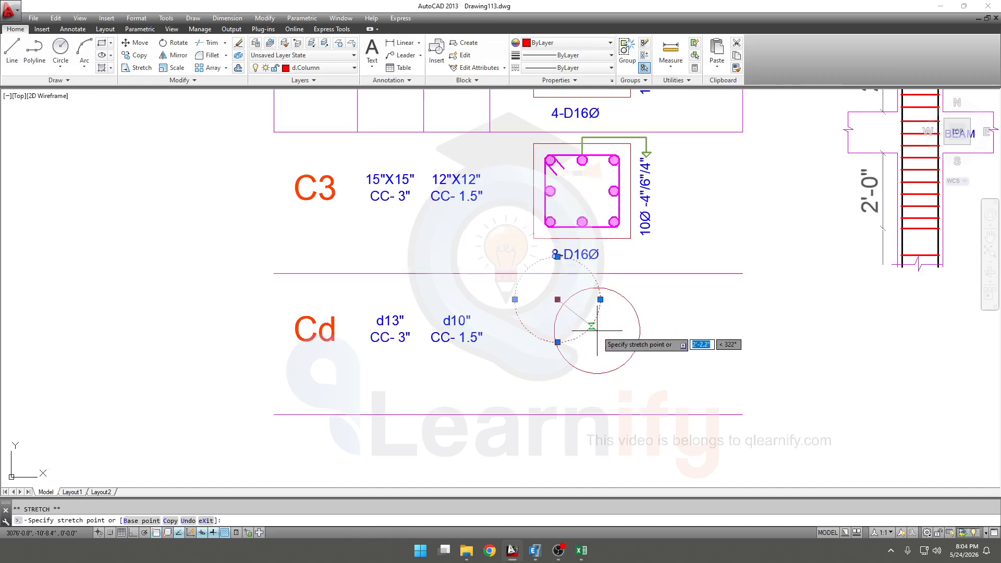
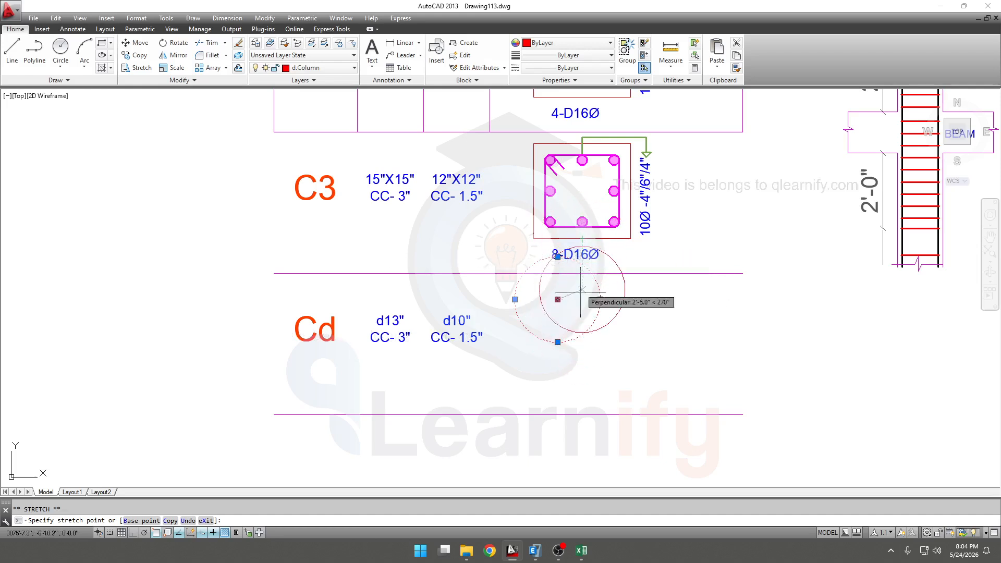
left_click(582, 321)
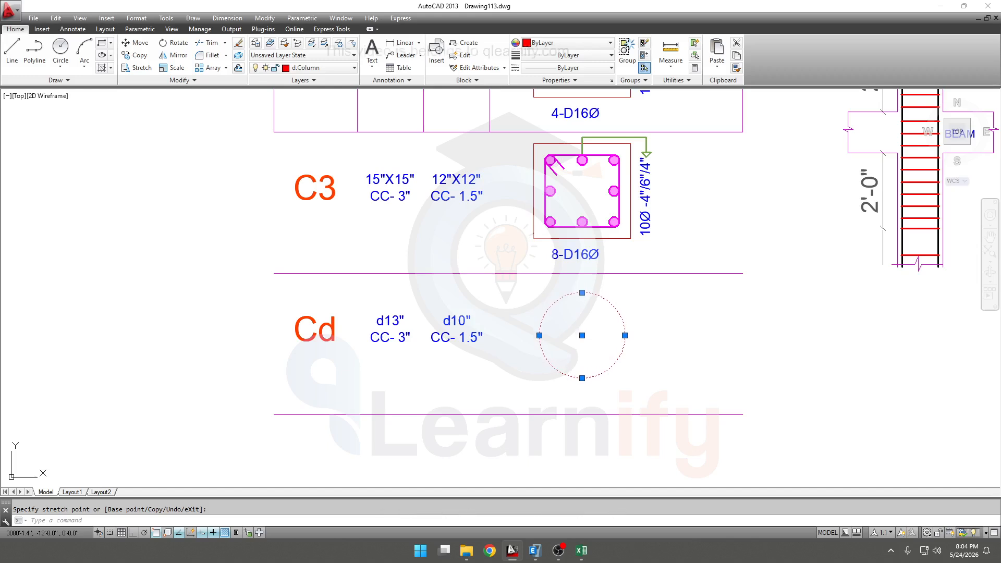
key("Escape")
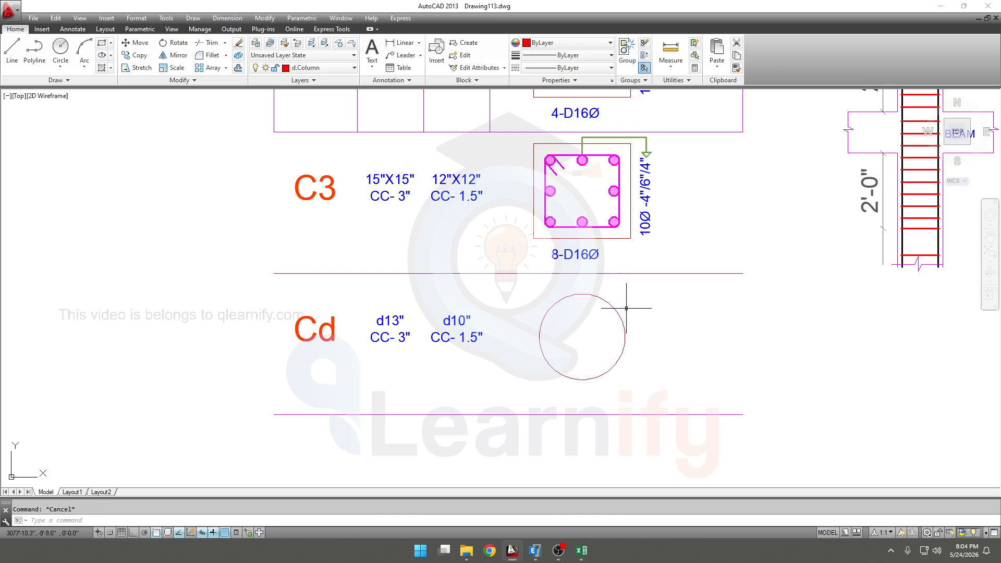
Measure the gap between the C3 section's outer edge and its tie.
middle_click_drag(641, 314, 643, 312)
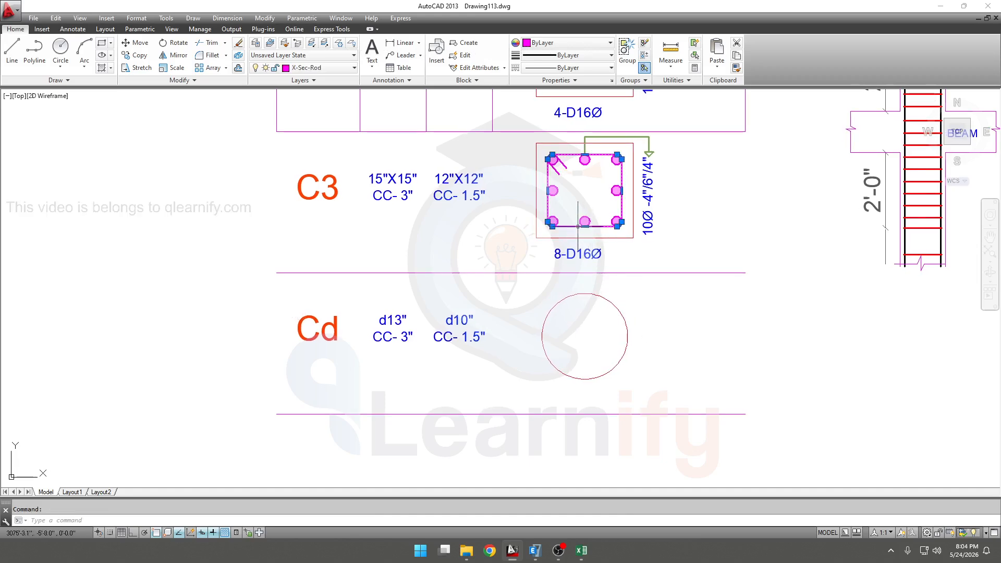
key("Escape")
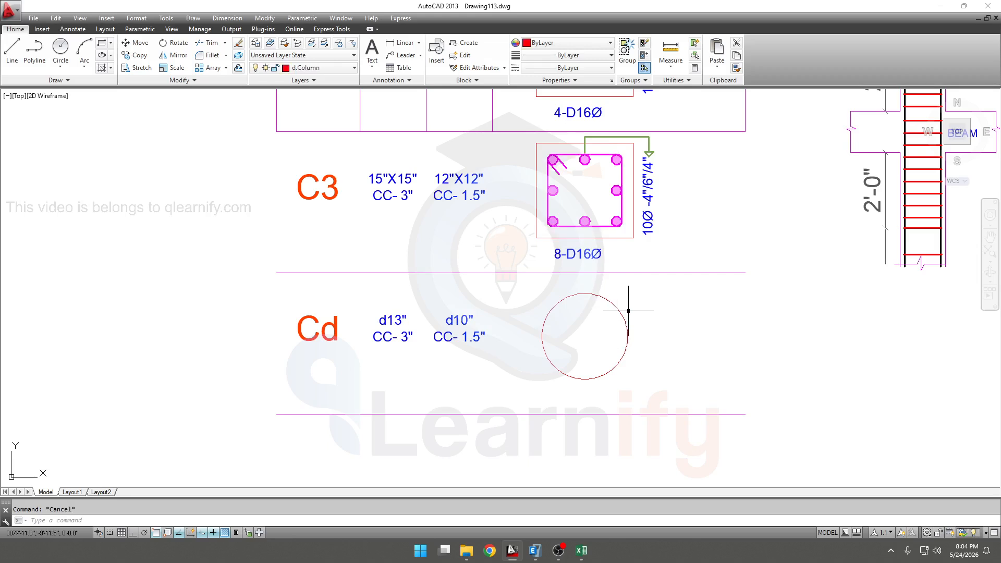
left_click(402, 43)
scroll(581, 256, "up", 2)
left_click(587, 227)
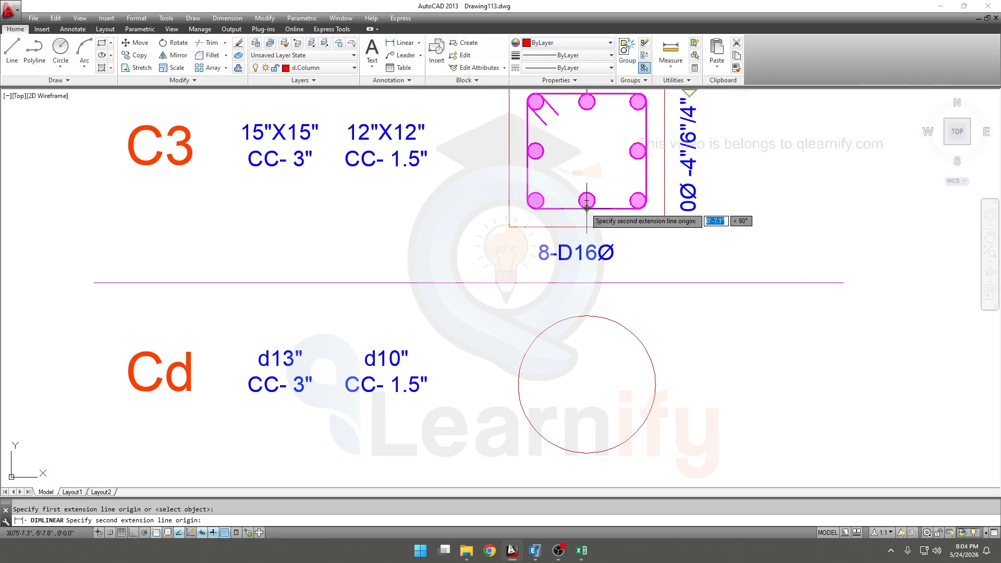
key("Escape")
scroll(626, 332, "down", 4)
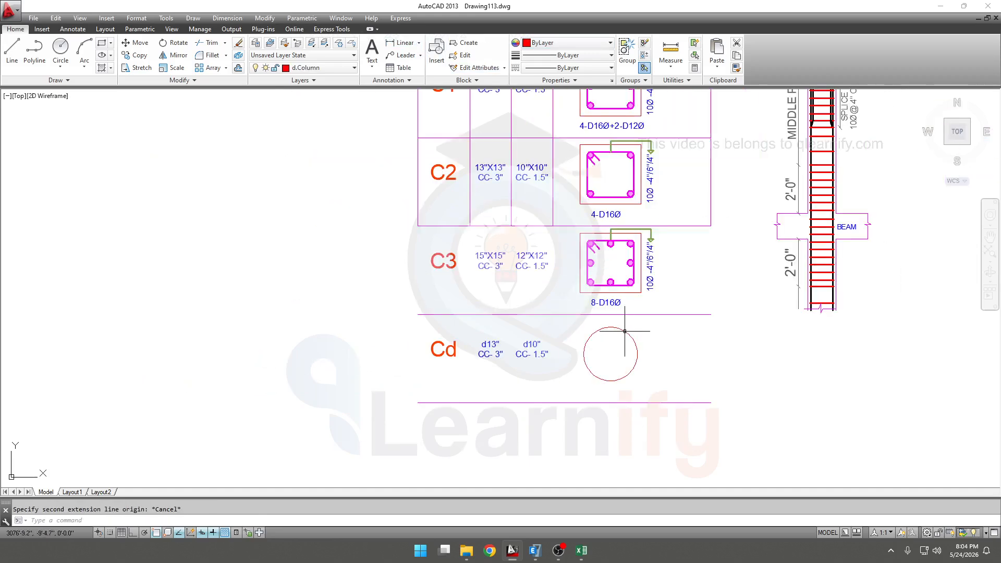
Offset the Cd circle inward by 7" to form the circular tie.
left_click(624, 331)
scroll(625, 331, "up", 4)
type("o")
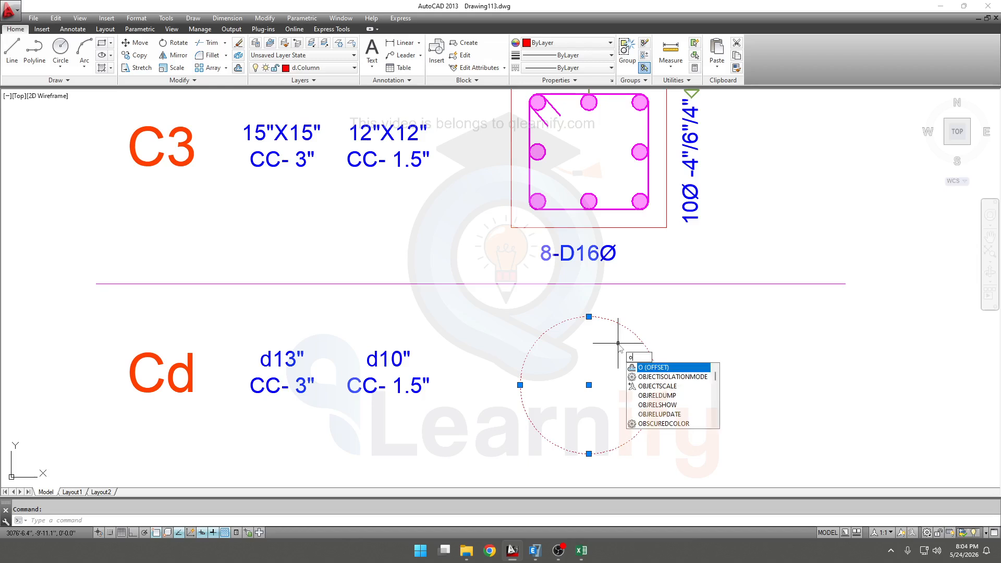
key("Return")
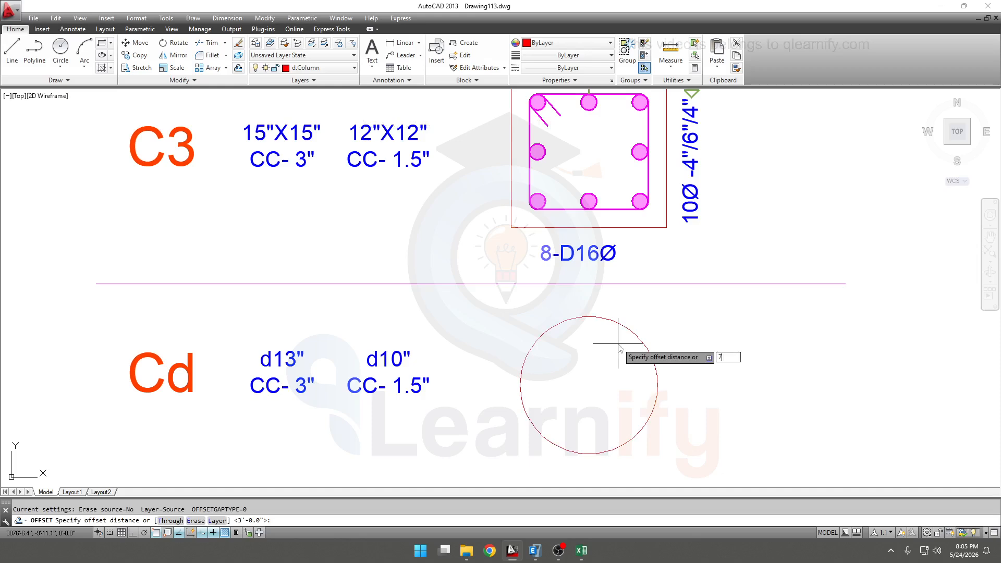
type("7")
key("Return")
left_click(623, 325)
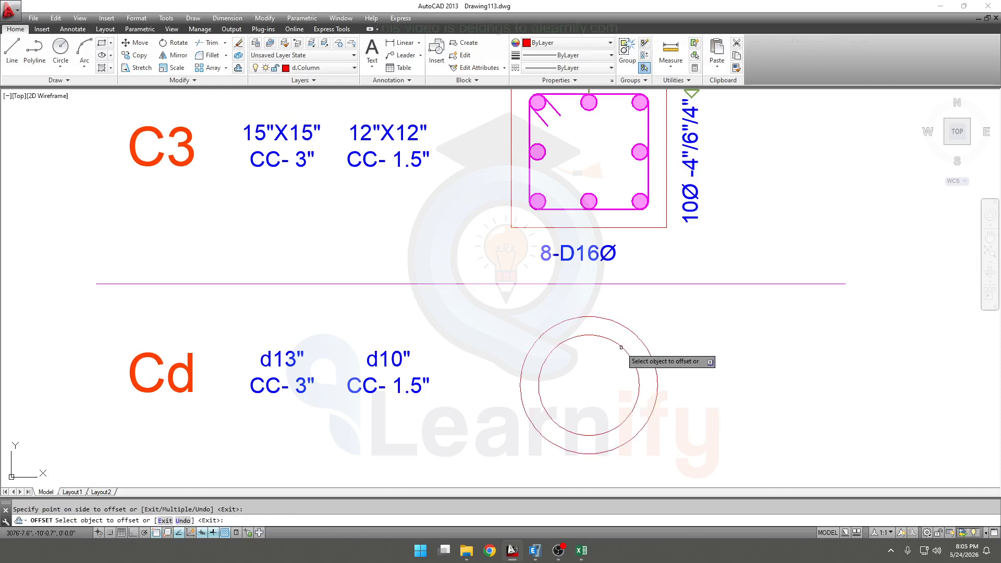
left_click(621, 346)
key("Return")
left_click(621, 347)
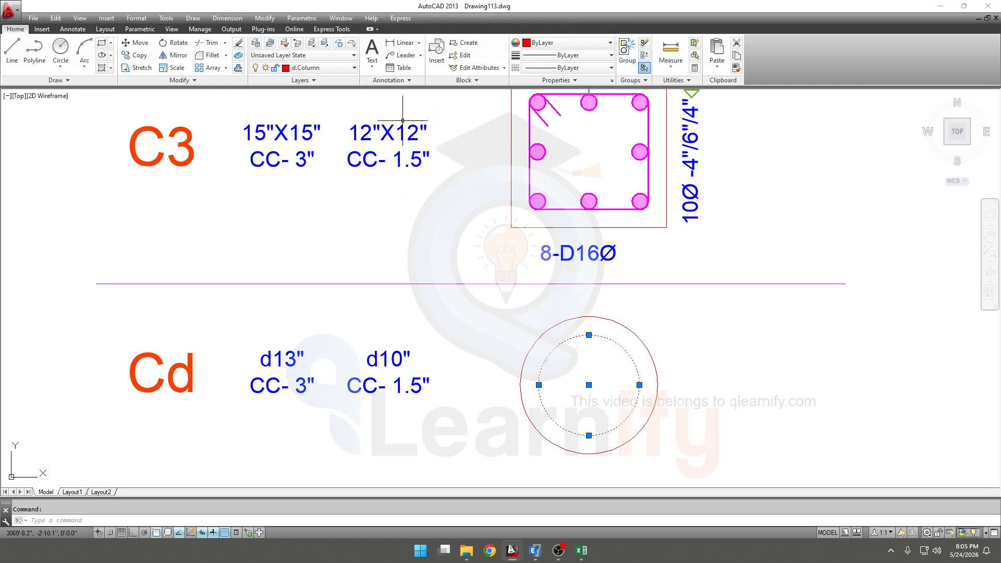
left_click(353, 68)
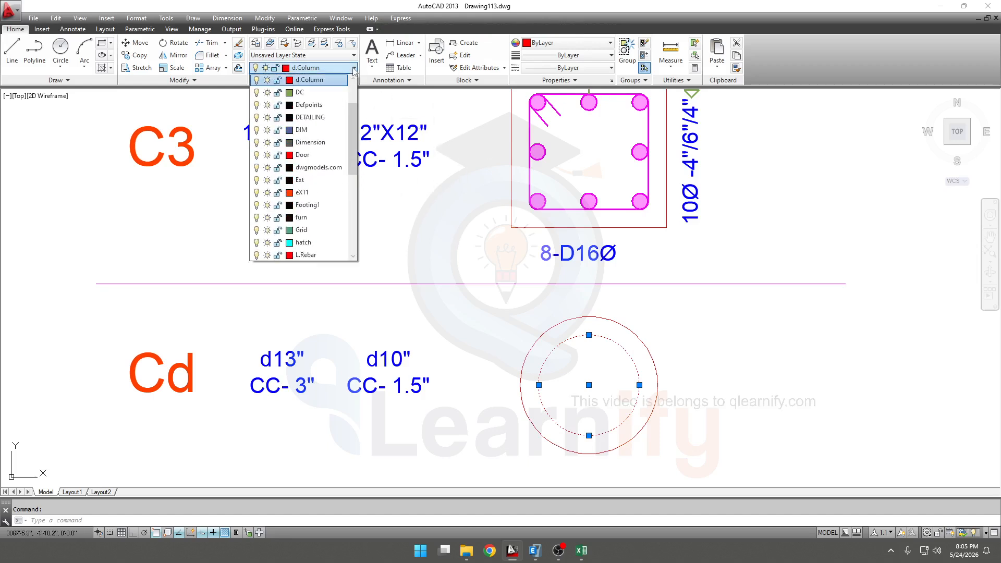
scroll(330, 204, "down", 4)
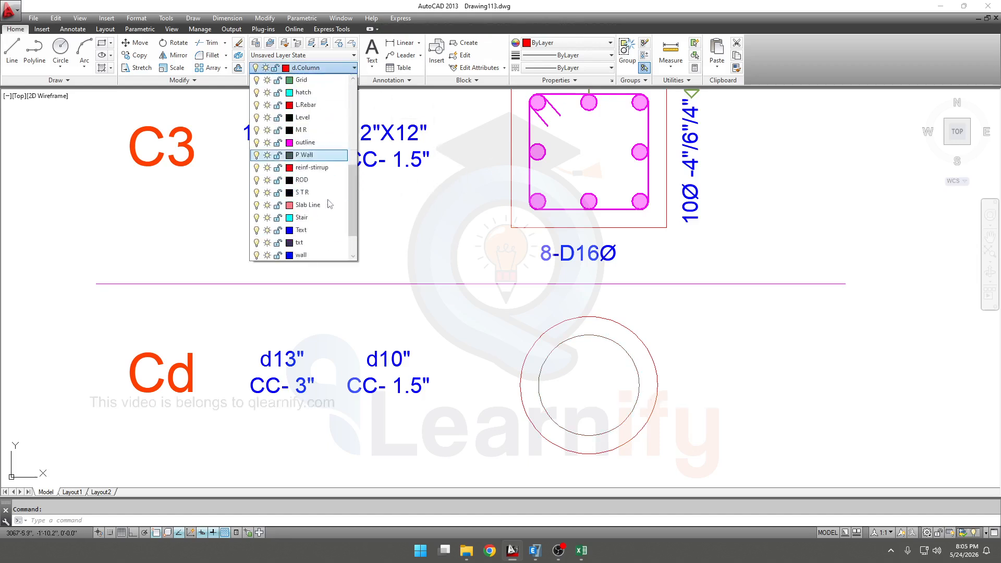
scroll(330, 205, "down", 1)
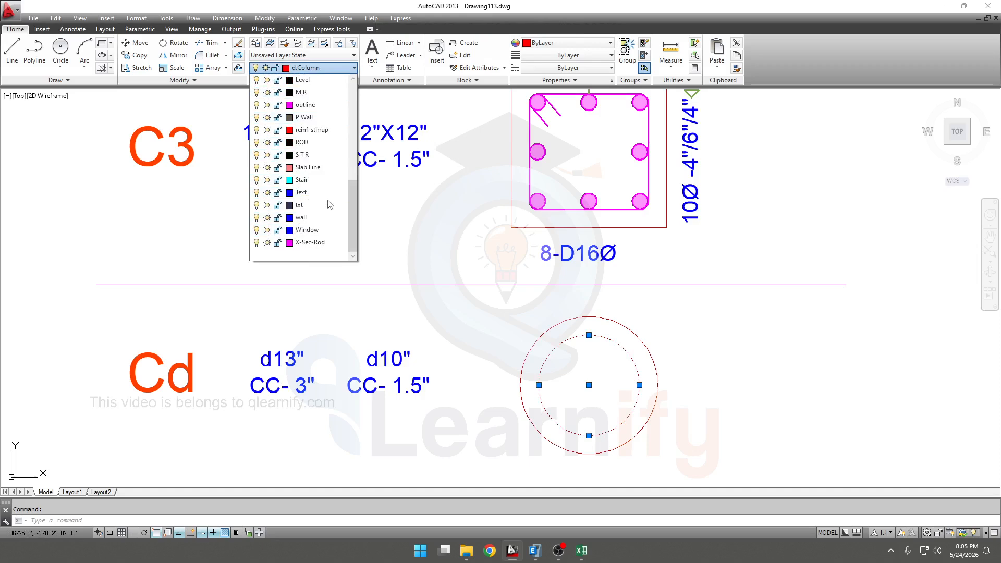
left_click(571, 209)
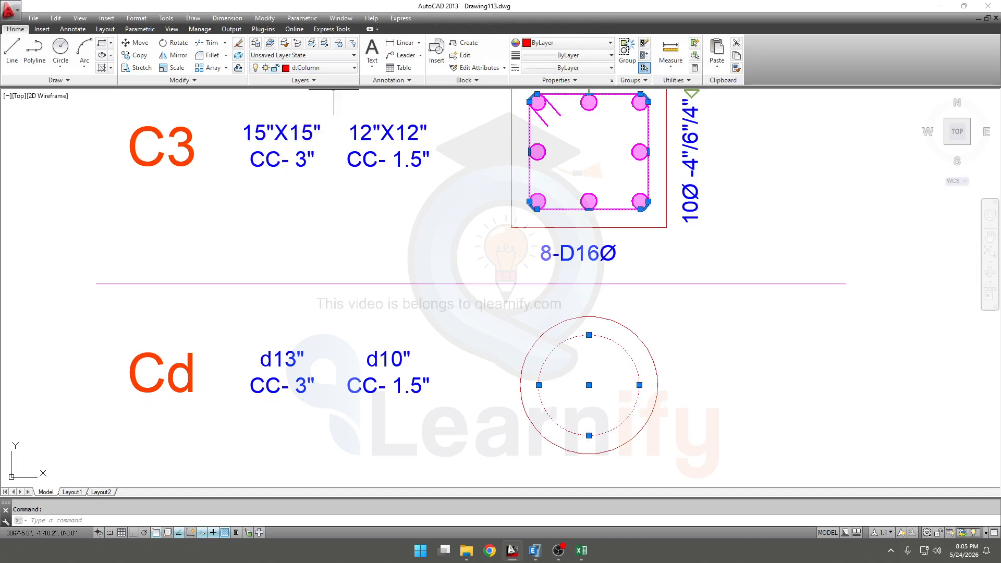
key("Escape")
left_click(566, 209)
key("Escape")
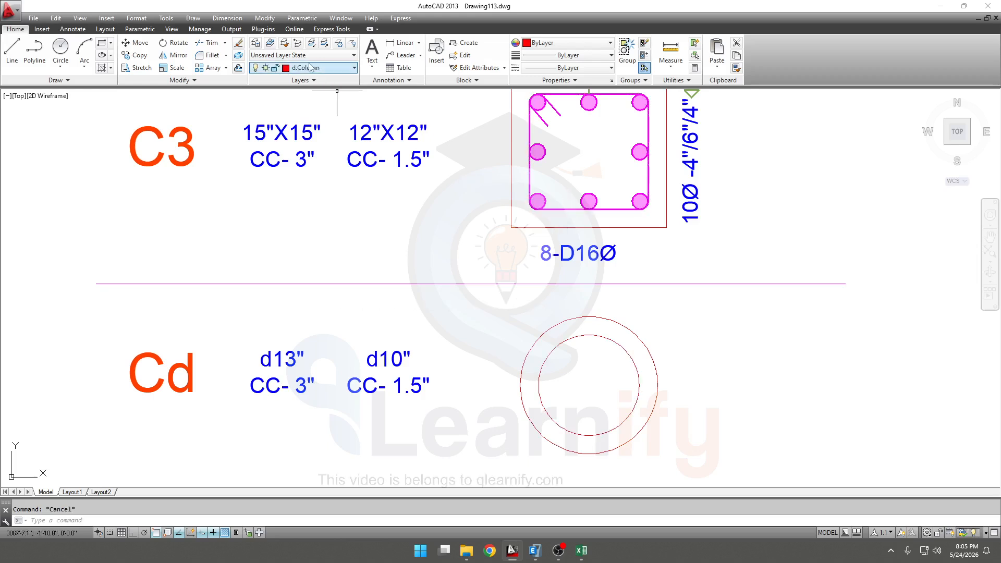
Assign the inner Cd circle to the X-Sec-Rod layer.
left_click(338, 68)
scroll(286, 204, "down", 3)
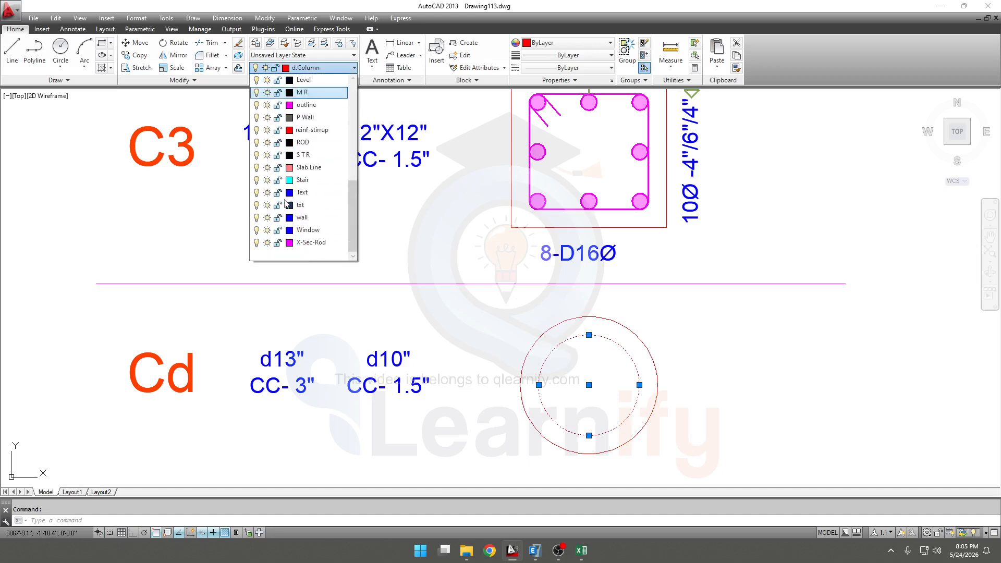
left_click(308, 243)
key("Escape")
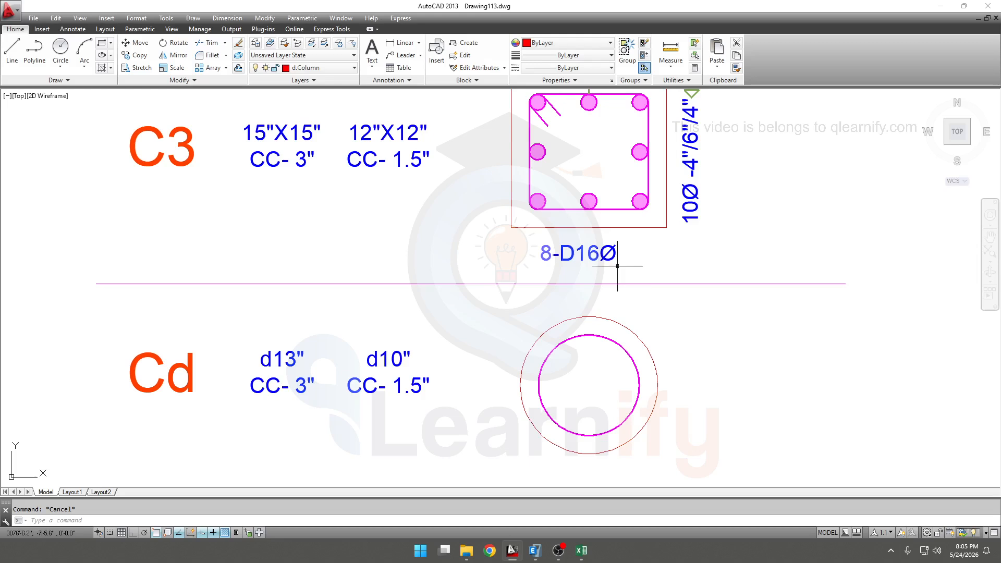
left_click(604, 196)
left_click(583, 202)
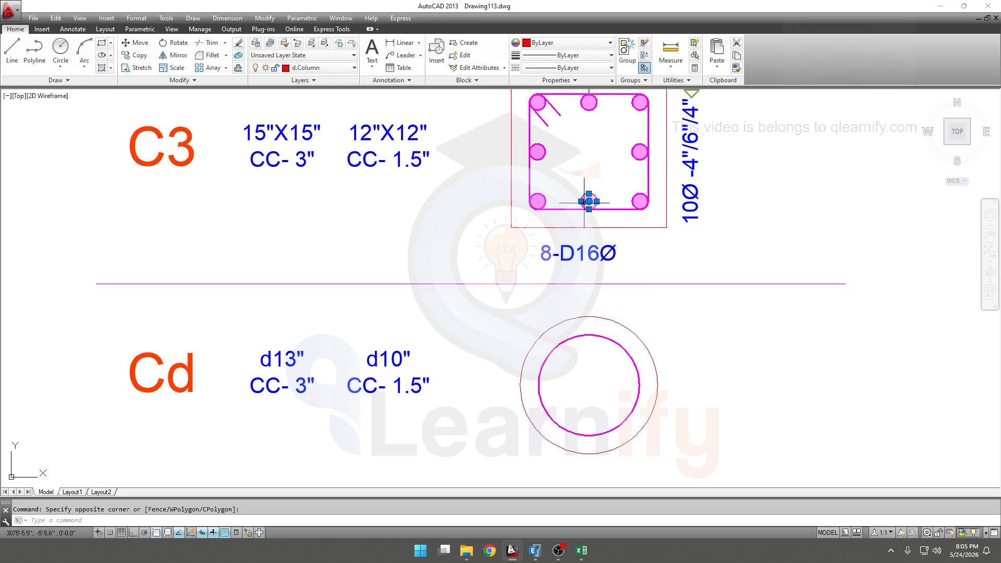
left_click(637, 137)
left_click(626, 168)
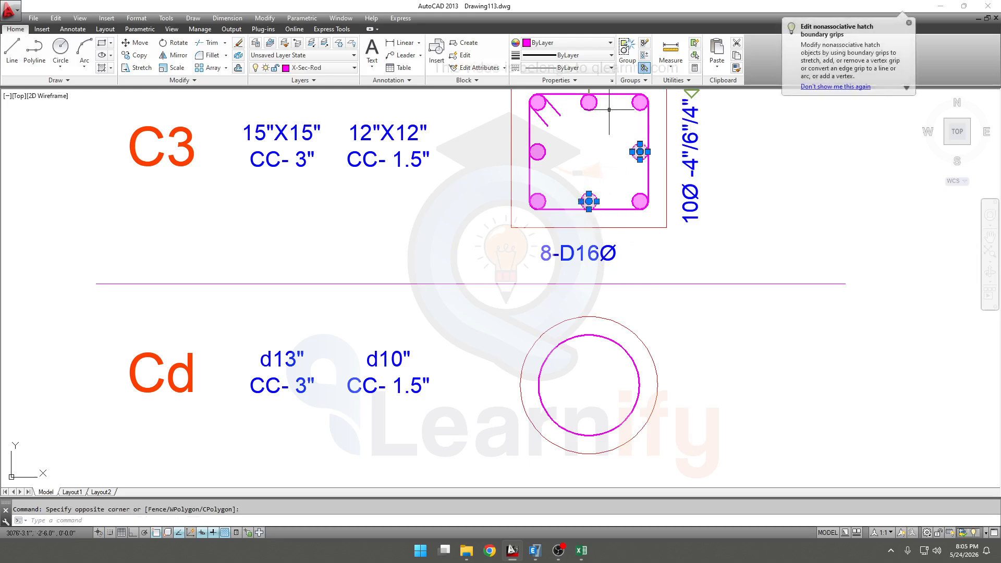
left_click(605, 110)
left_click(576, 111)
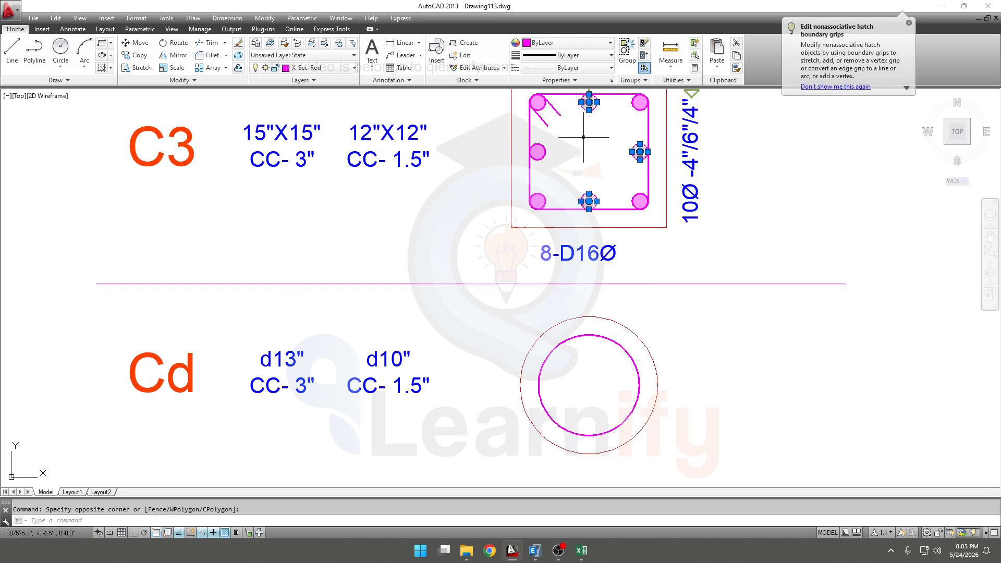
key("Escape")
left_click(602, 184)
left_click(576, 200)
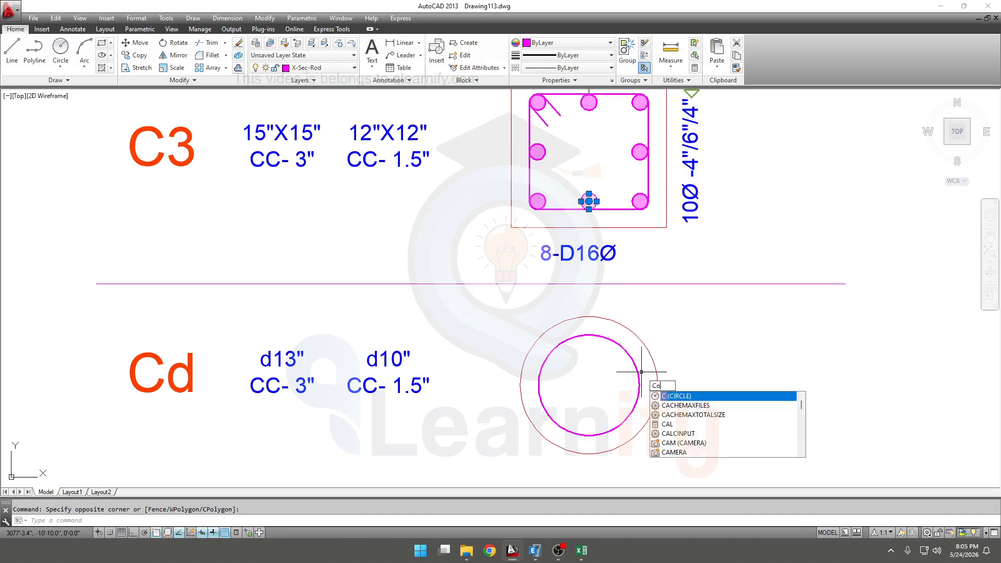
key("Escape")
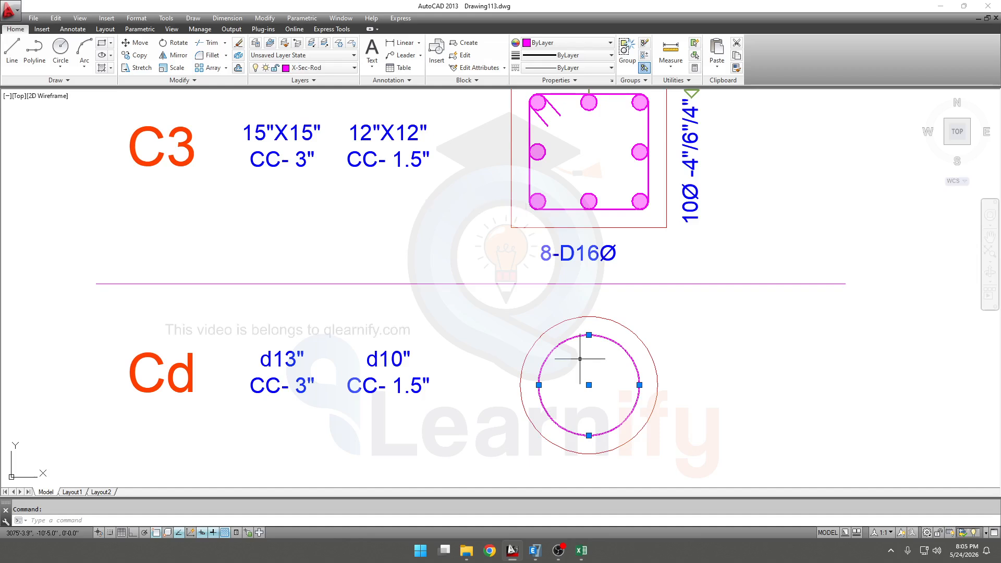
type("int")
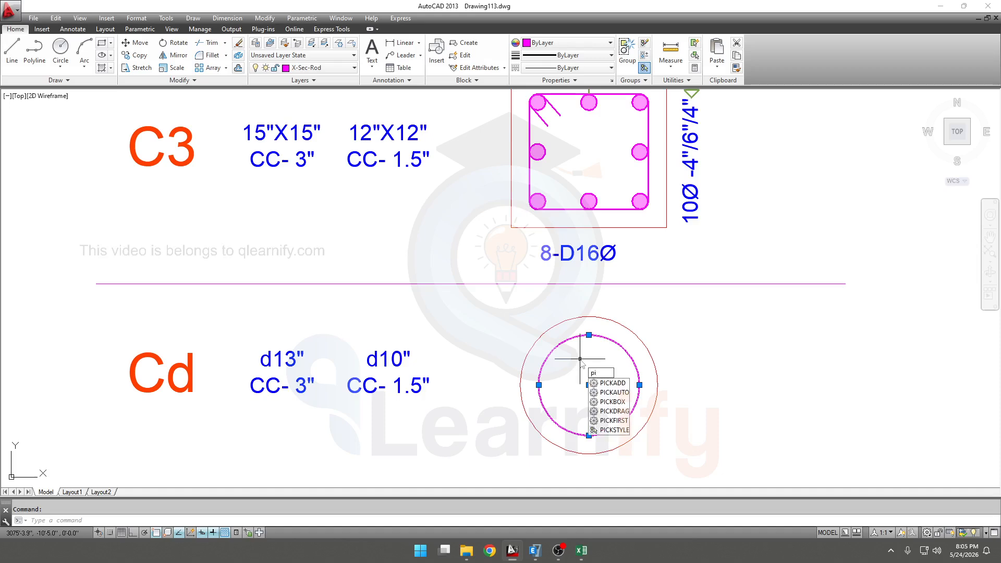
key("BackSpace")
key("BackSpace")
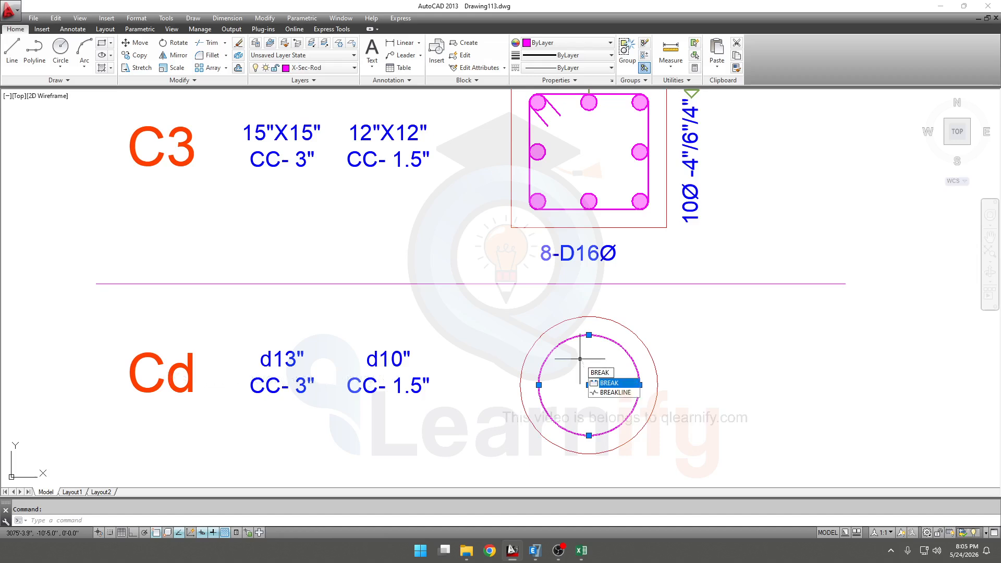
key("Escape")
key("Escape")
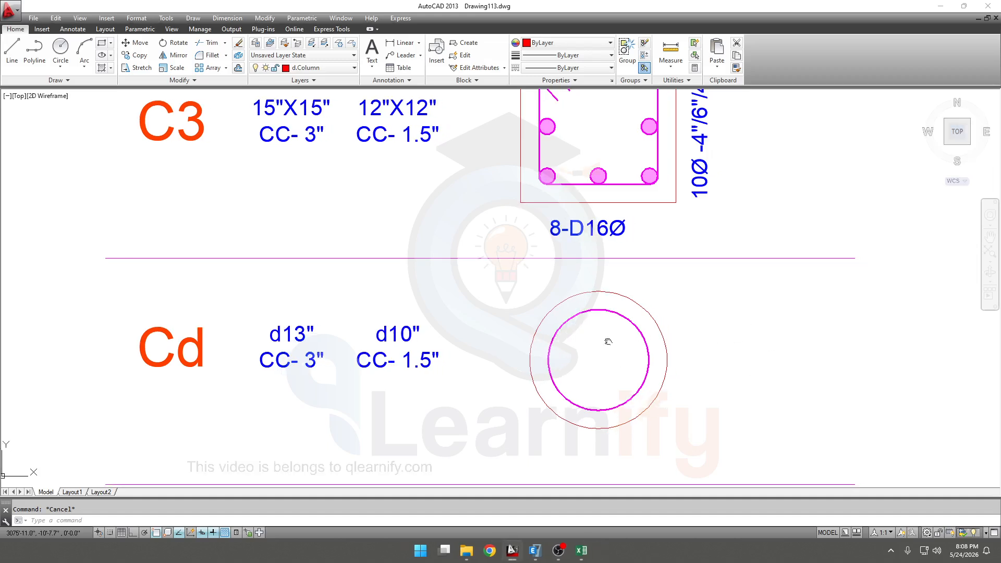
Switch to ETABS and check the circular column's required longitudinal reinforcement in the elevation along grid C.
scroll(585, 346, "down", 2)
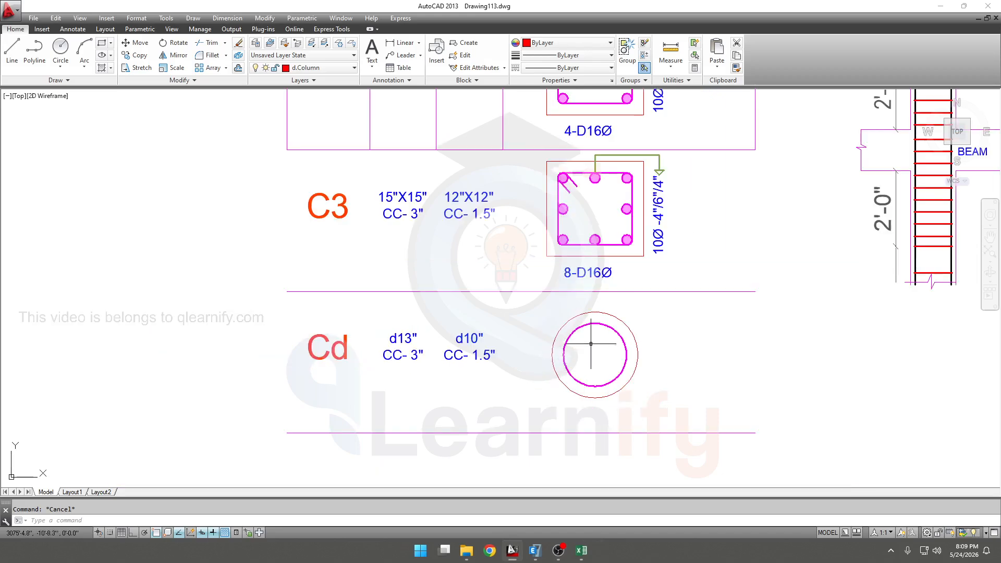
middle_click_drag(593, 355, 588, 352)
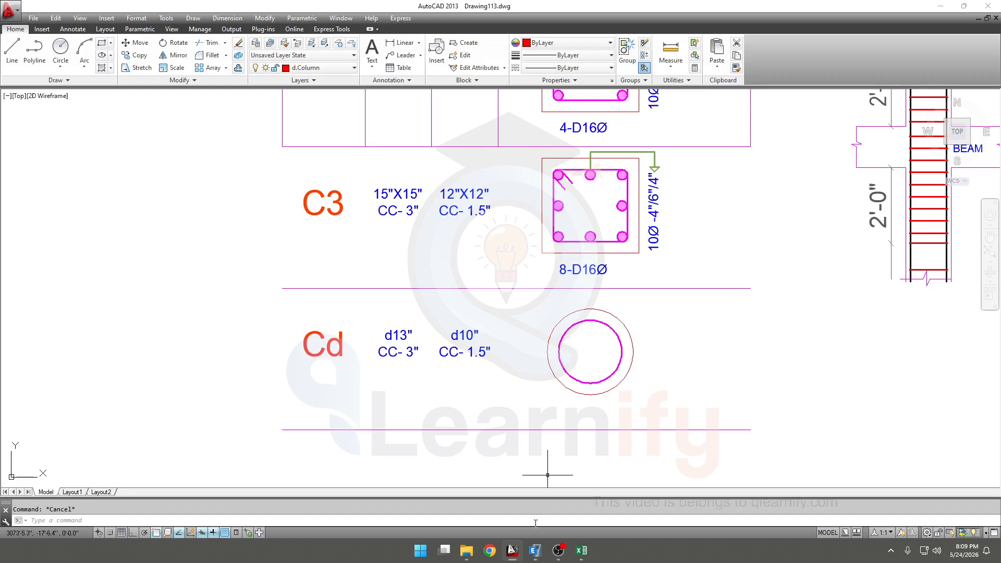
left_click(535, 556)
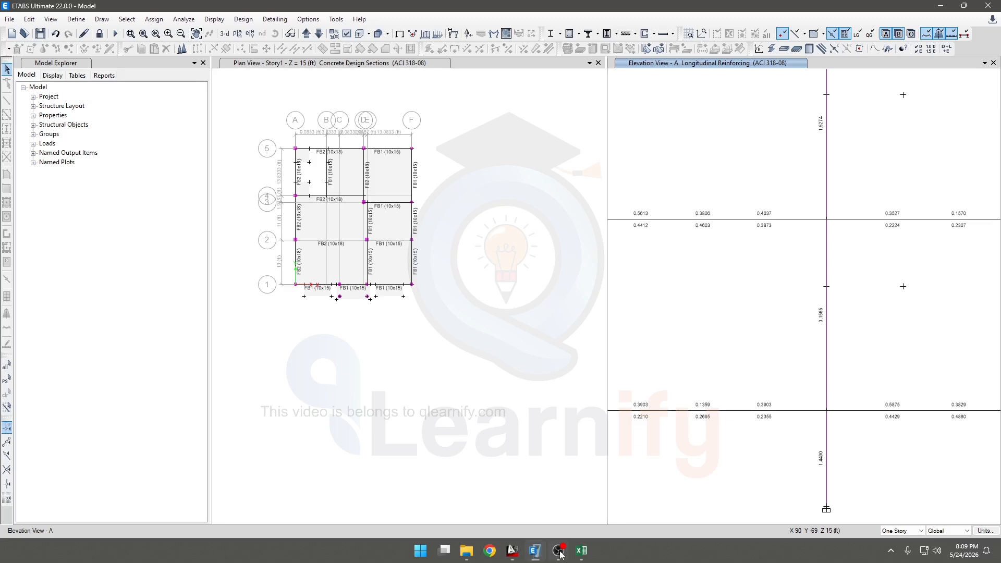
scroll(727, 401, "down", 9)
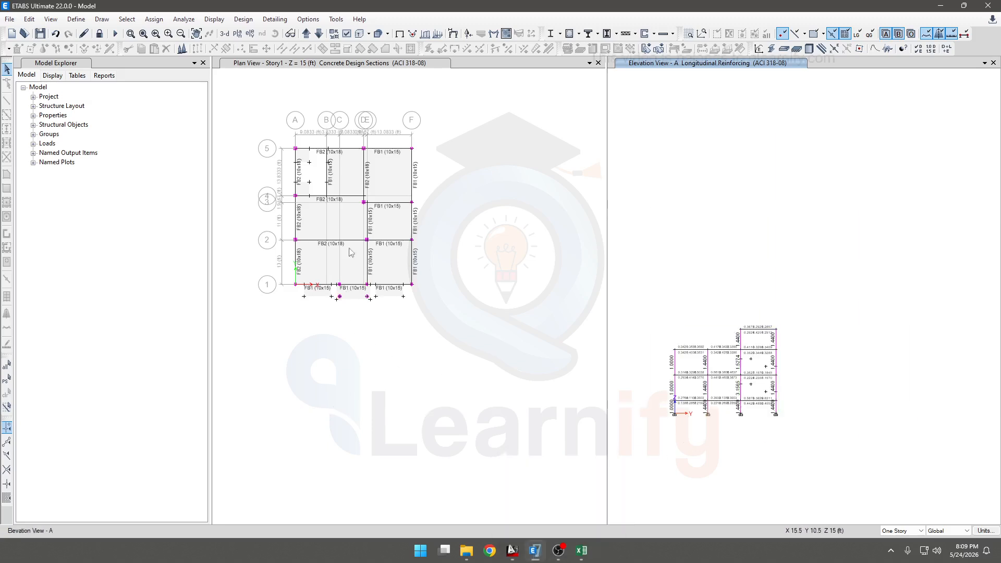
middle_click_drag(732, 274, 739, 267)
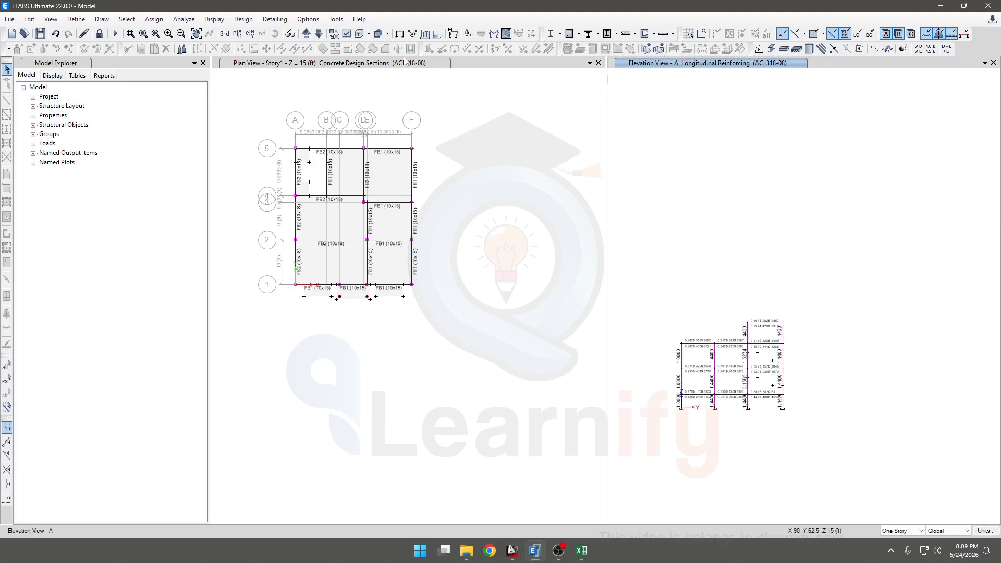
left_click(311, 37)
left_click(312, 37)
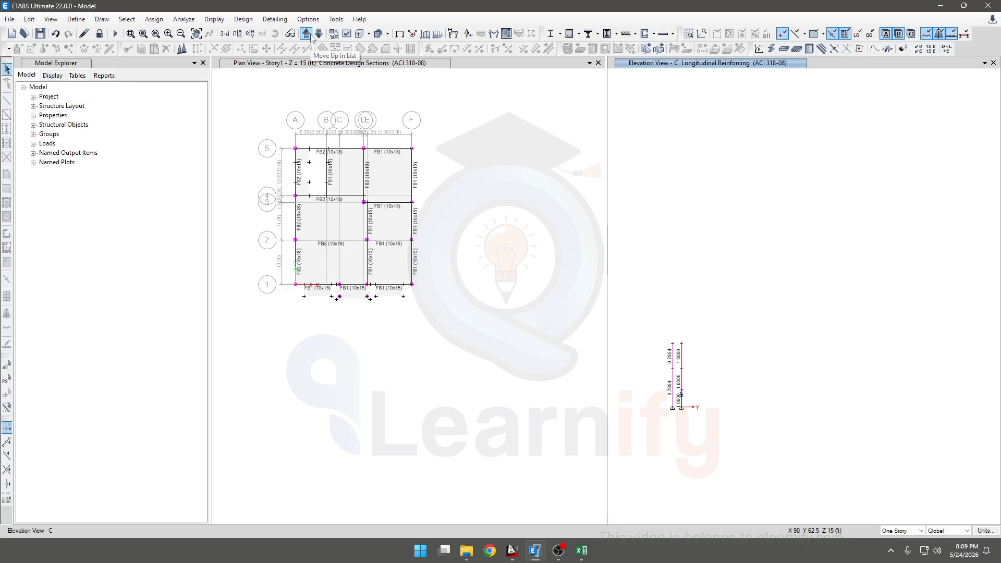
scroll(651, 373, "up", 5)
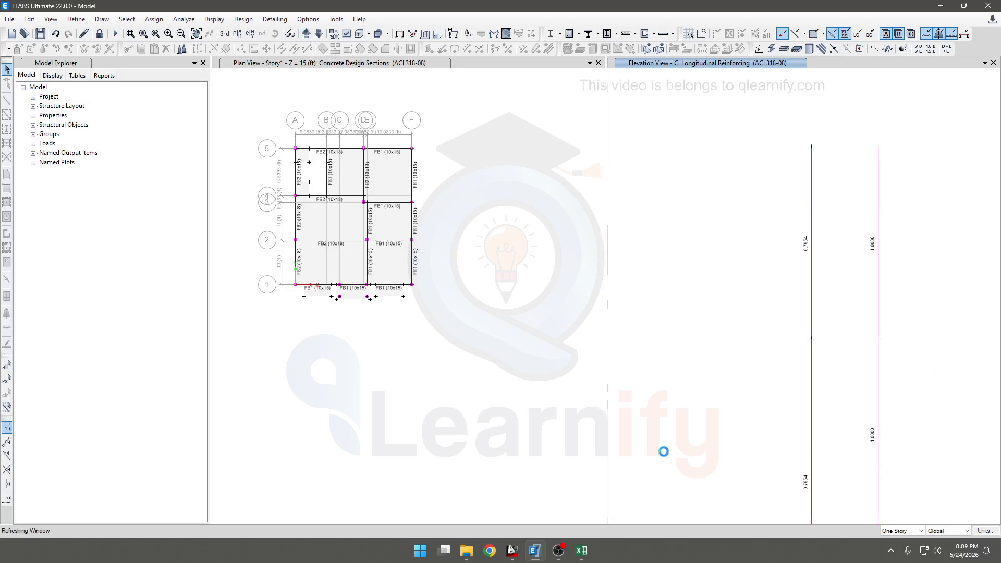
middle_click_drag(764, 402, 748, 317)
mouse_move(797, 404)
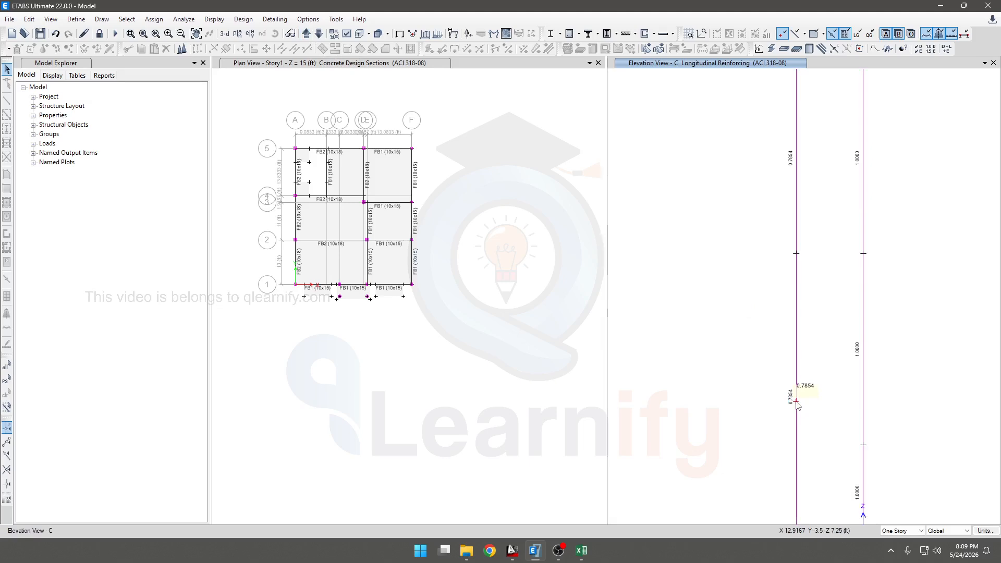
Switch to the Excel rebar sheet and set the required area to 0.8 and the second bar row's diameter to 12.
left_click(582, 555)
left_click(560, 326)
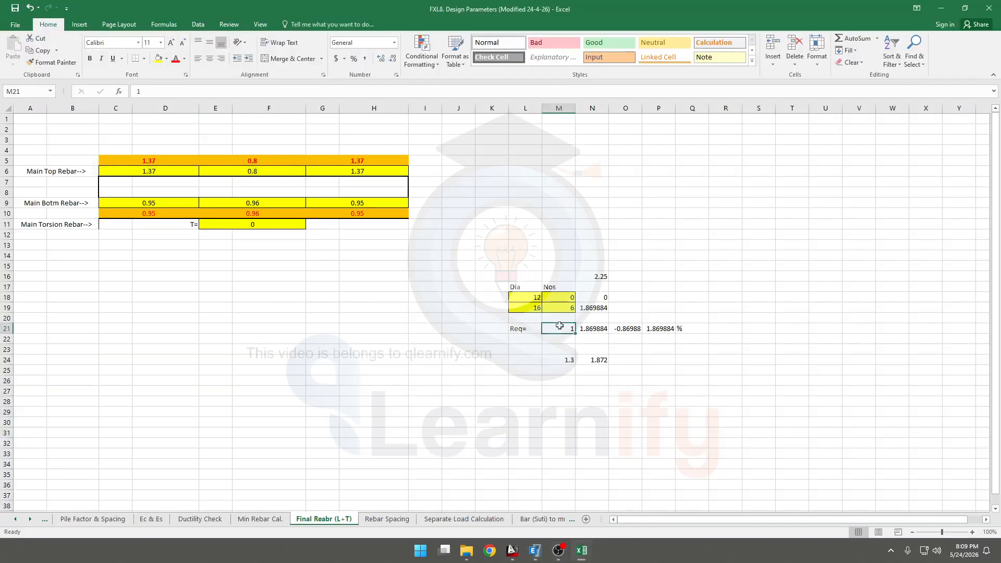
type("0.8")
key("Up")
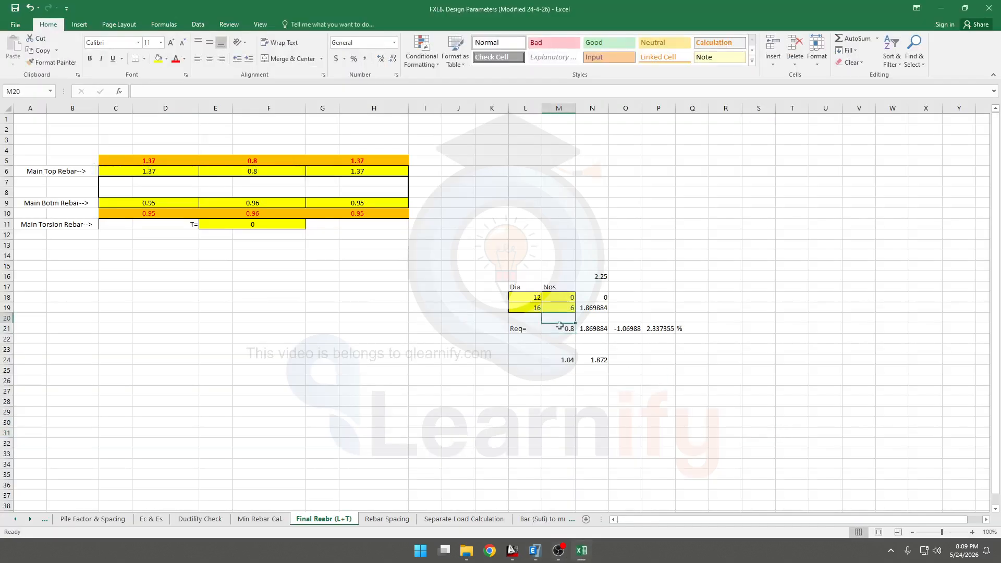
key("Up")
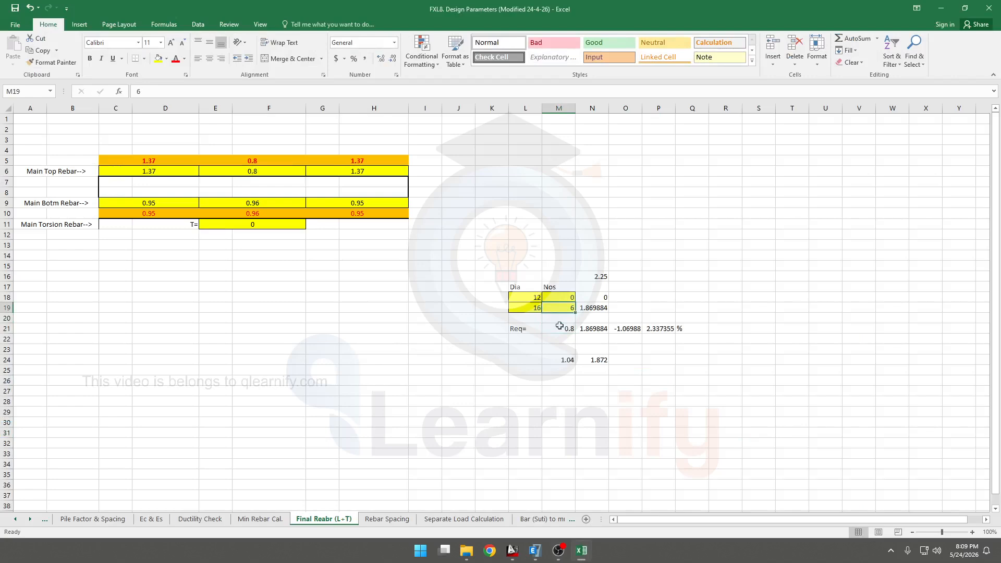
key("Left")
type("12")
key("Return")
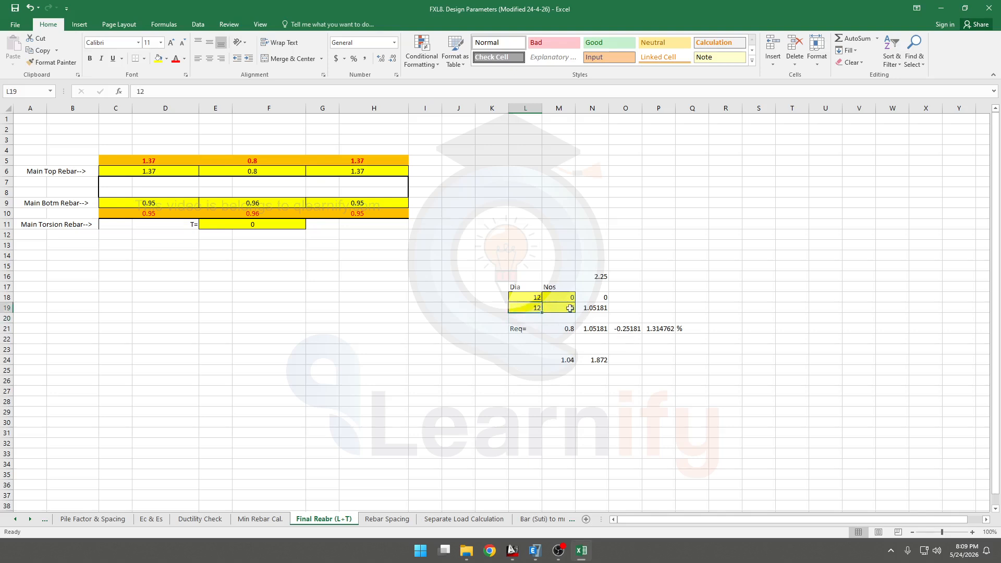
left_click(559, 308)
left_click(597, 303)
left_click(689, 411)
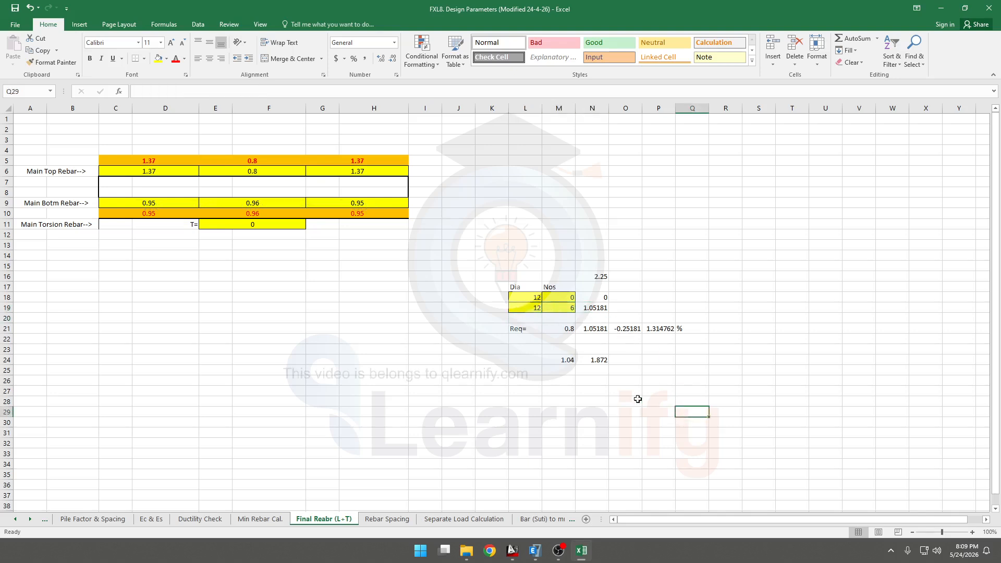
Switch back to AutoCAD and copy C3's lower middle bar to the inside top of the Cd circular tie.
mouse_move(514, 553)
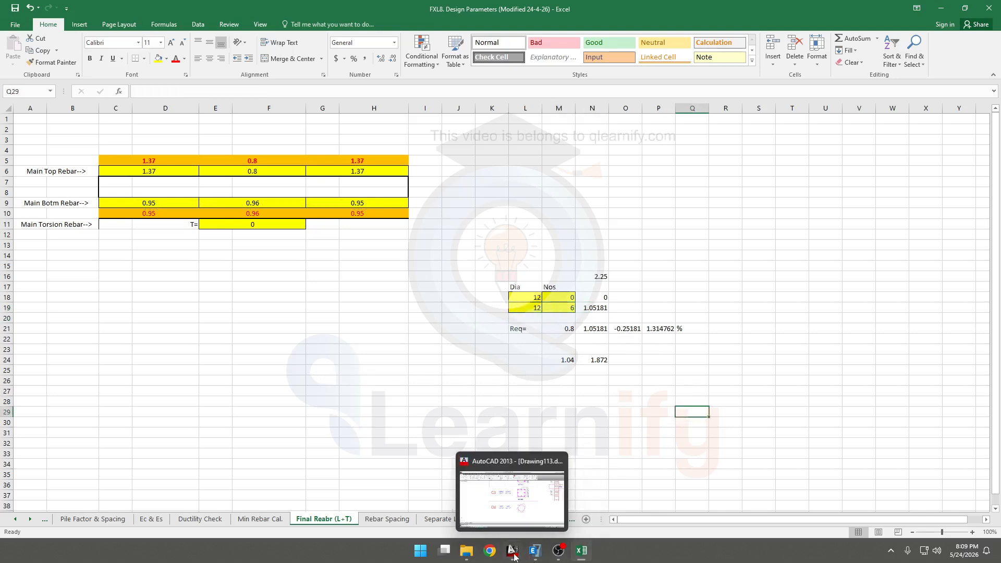
left_click(496, 508)
scroll(599, 348, "up", 4)
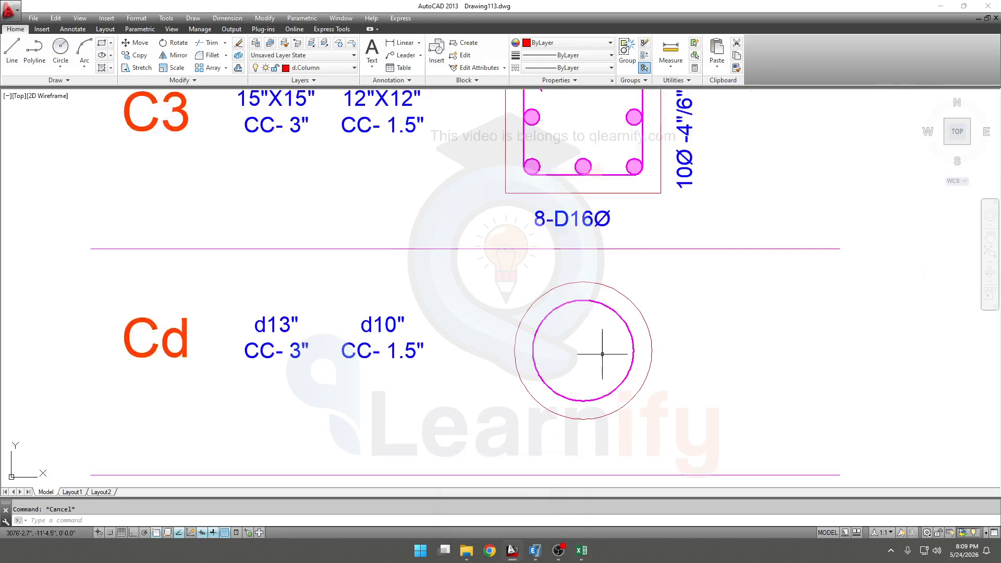
scroll(599, 351, "down", 3)
middle_click_drag(599, 351, 600, 374)
left_click(620, 194)
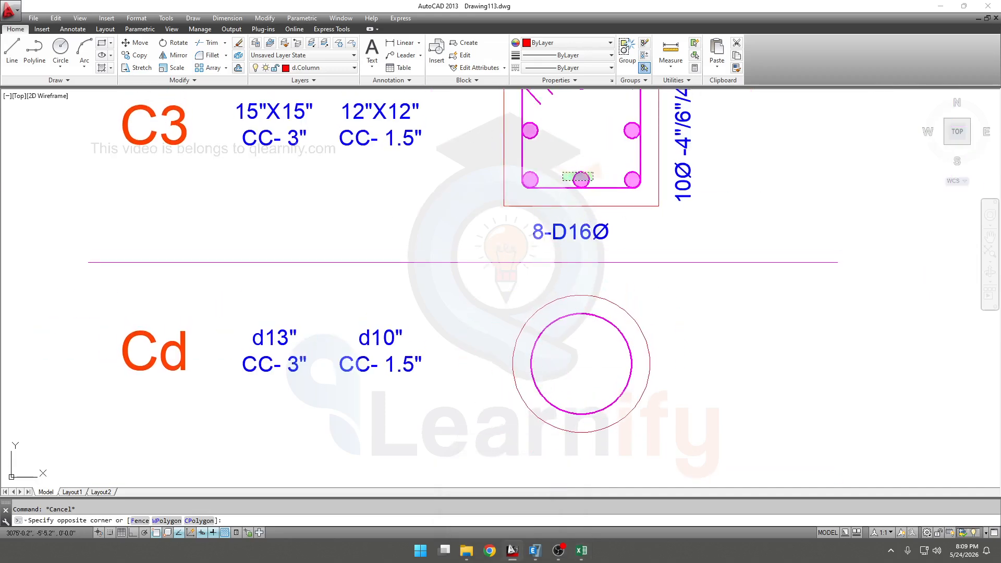
left_click(571, 166)
type("co")
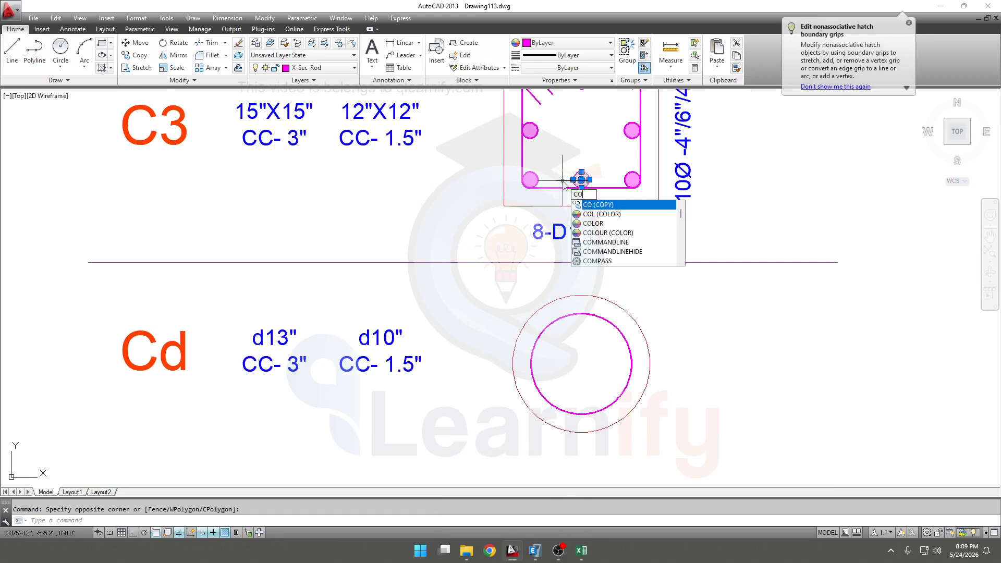
key("Return")
left_click(581, 180)
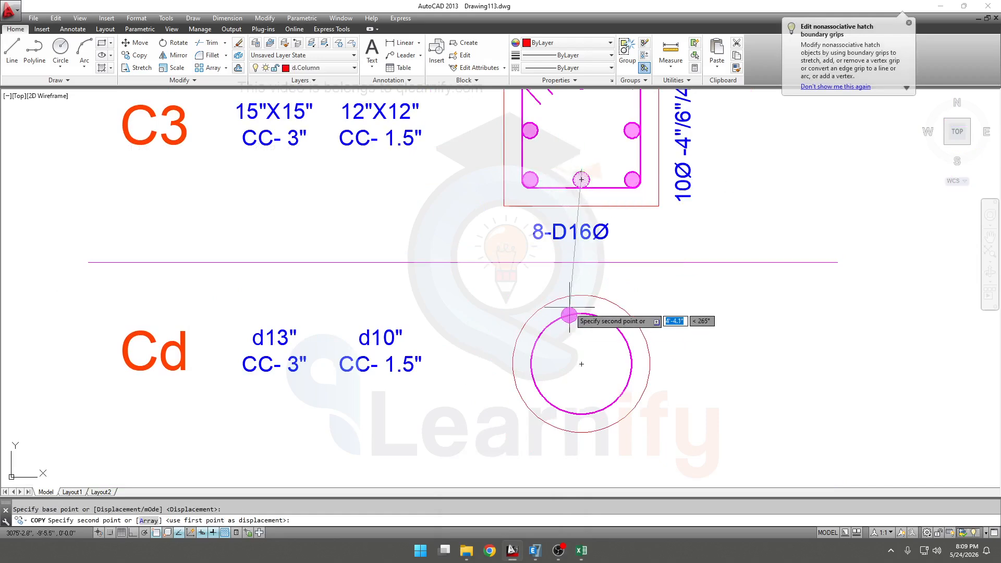
scroll(585, 318, "up", 5)
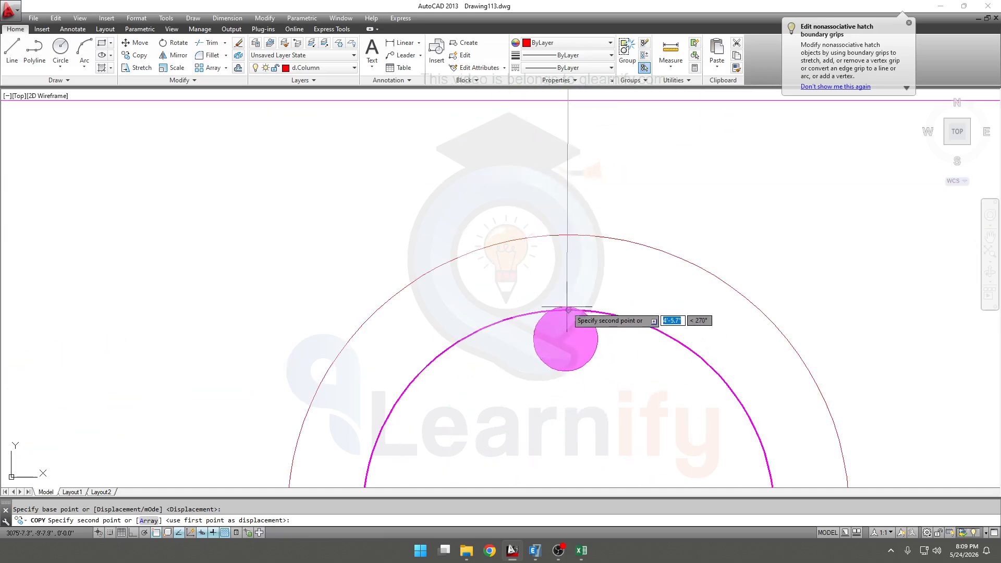
scroll(597, 313, "down", 4)
key("Escape")
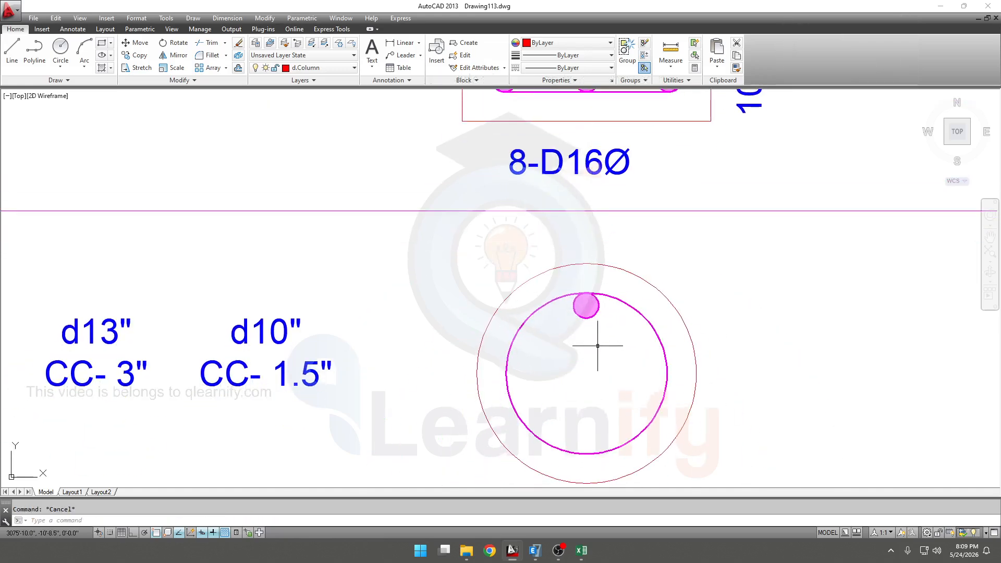
Create a polar array of the copied bar around the Cd circle's centre with 6 items over 360 degrees.
left_click(601, 309)
left_click(576, 330)
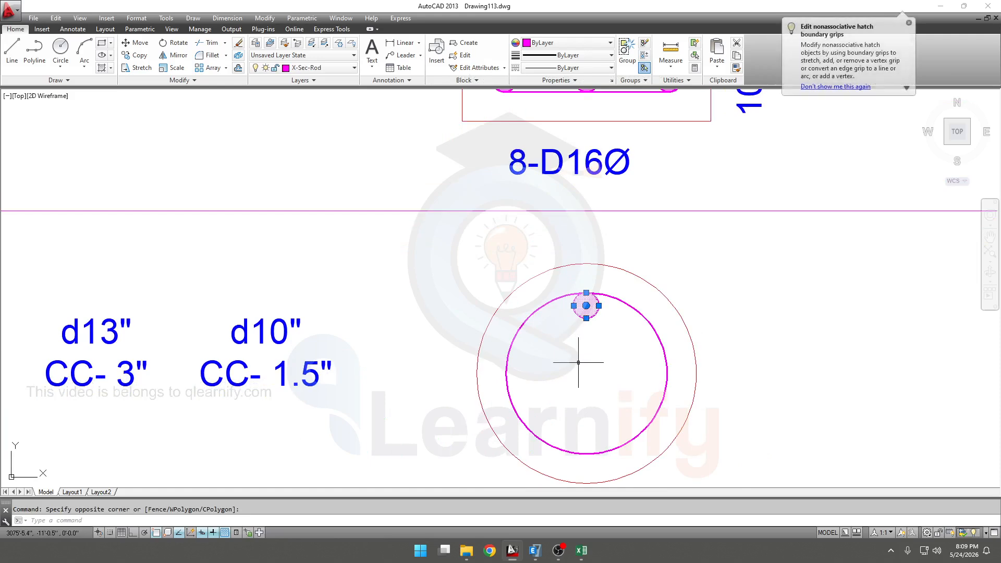
type("r")
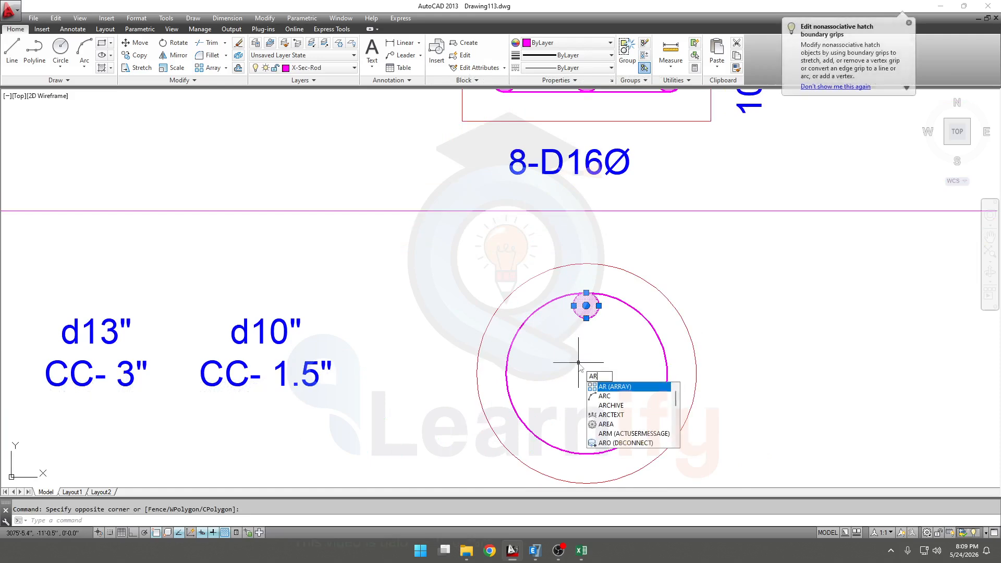
key("Return")
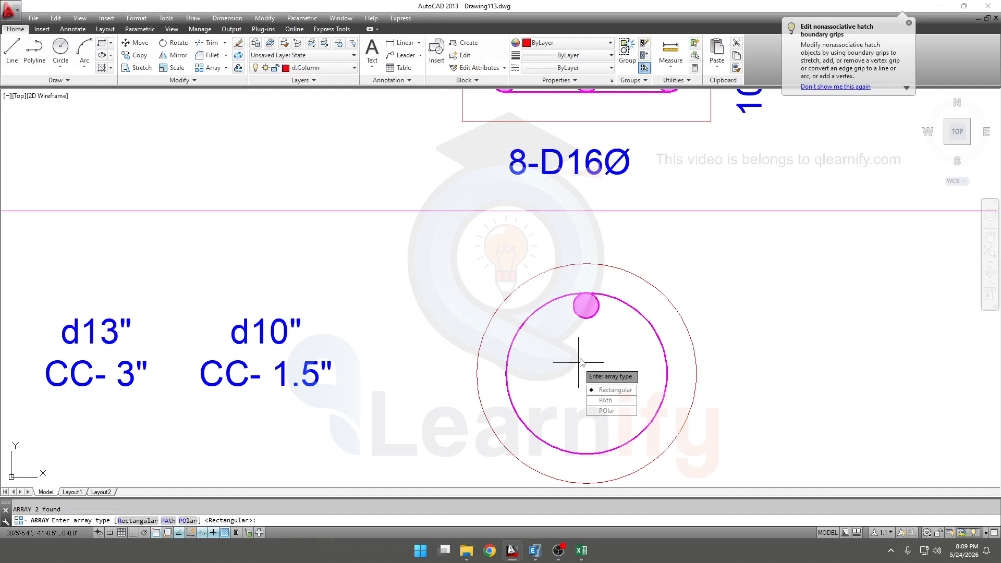
left_click(608, 411)
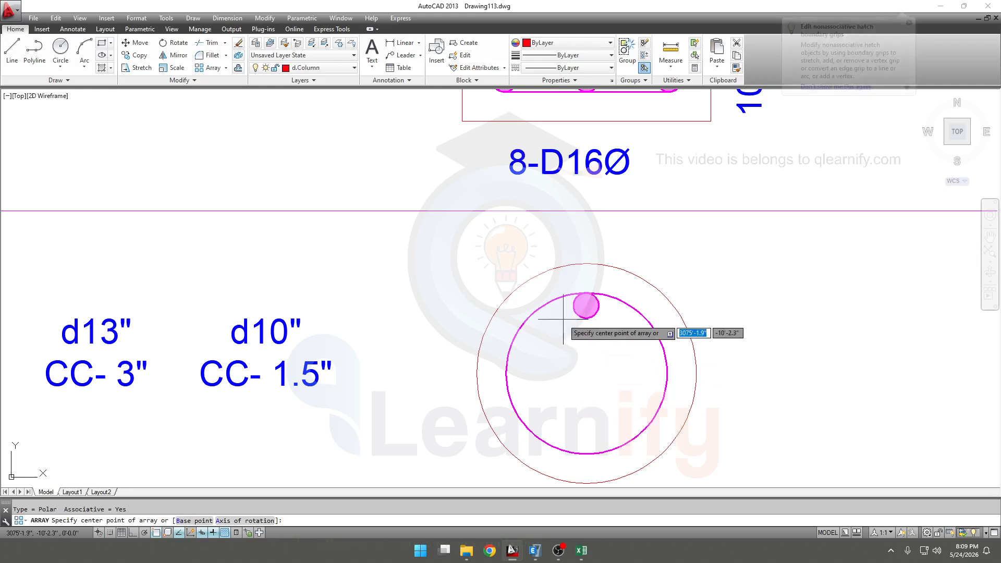
left_click(587, 373)
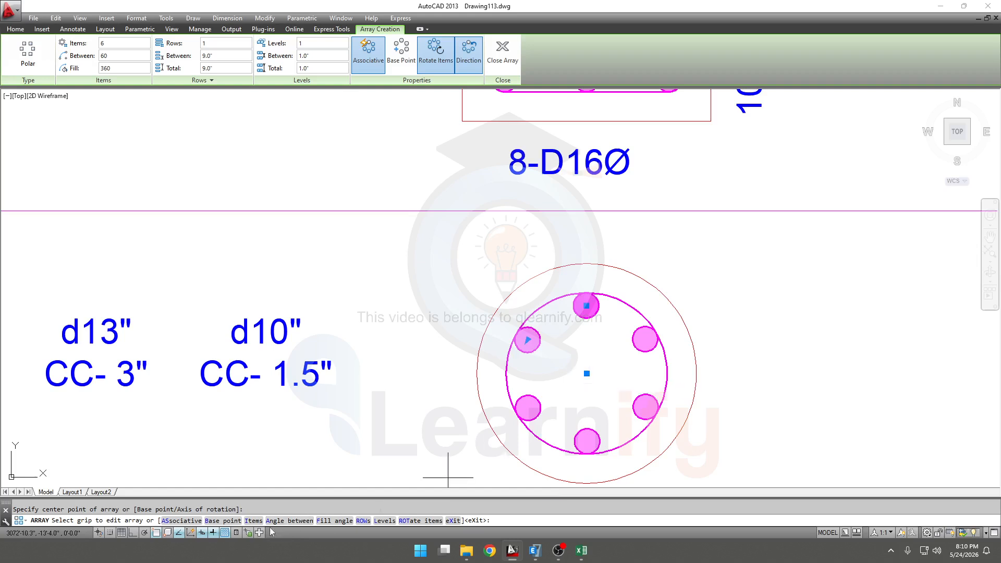
left_click(254, 521)
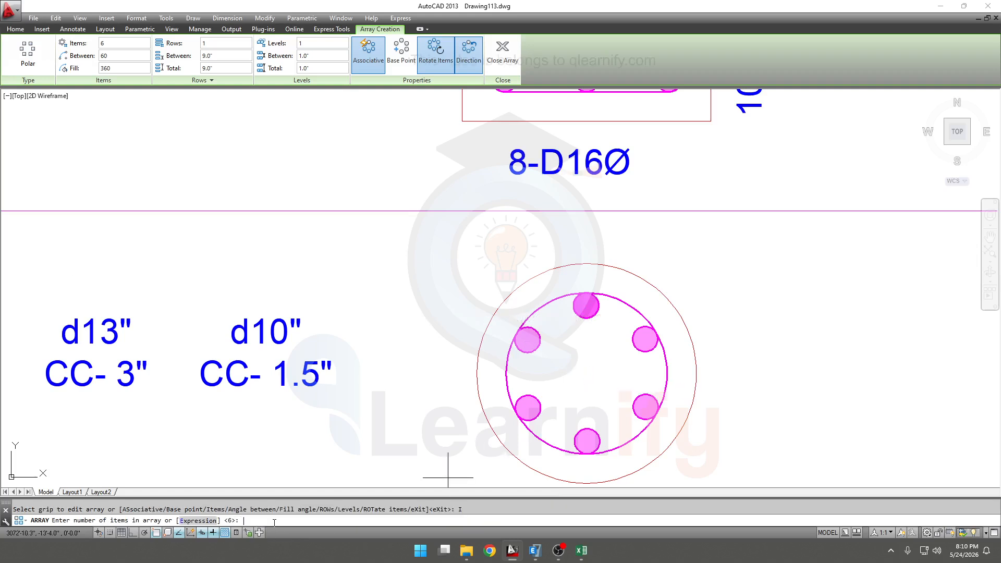
key("Return")
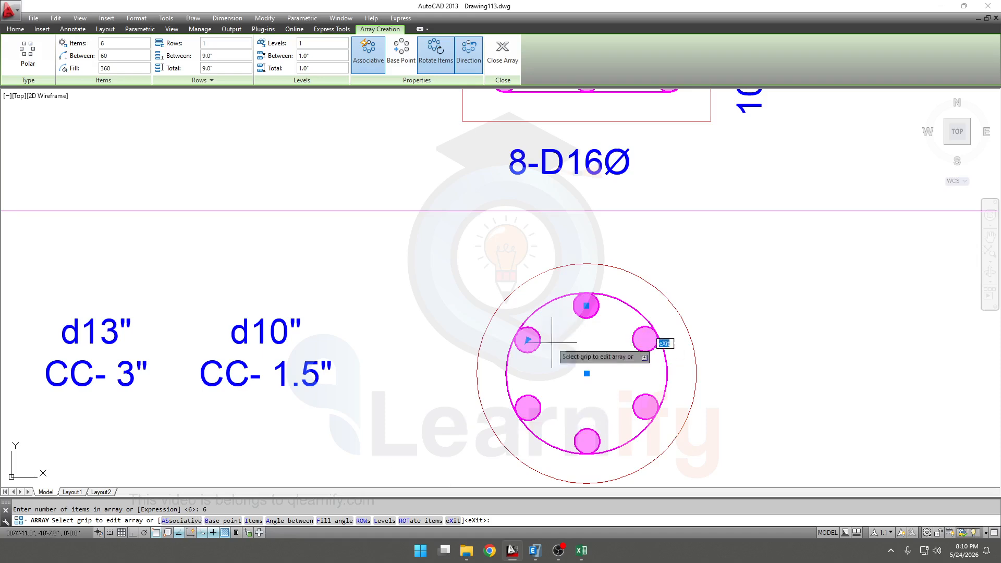
key("Escape")
Copy the 8-D16Ø label from below the C3 section to below the Cd circle.
scroll(609, 353, "down", 3)
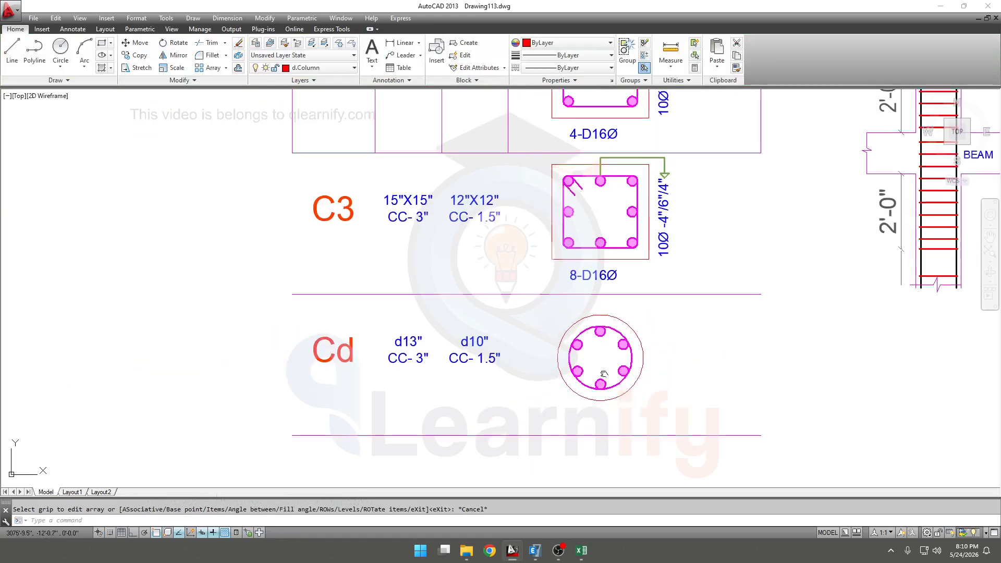
middle_click_drag(600, 359, 601, 369)
left_click(595, 292)
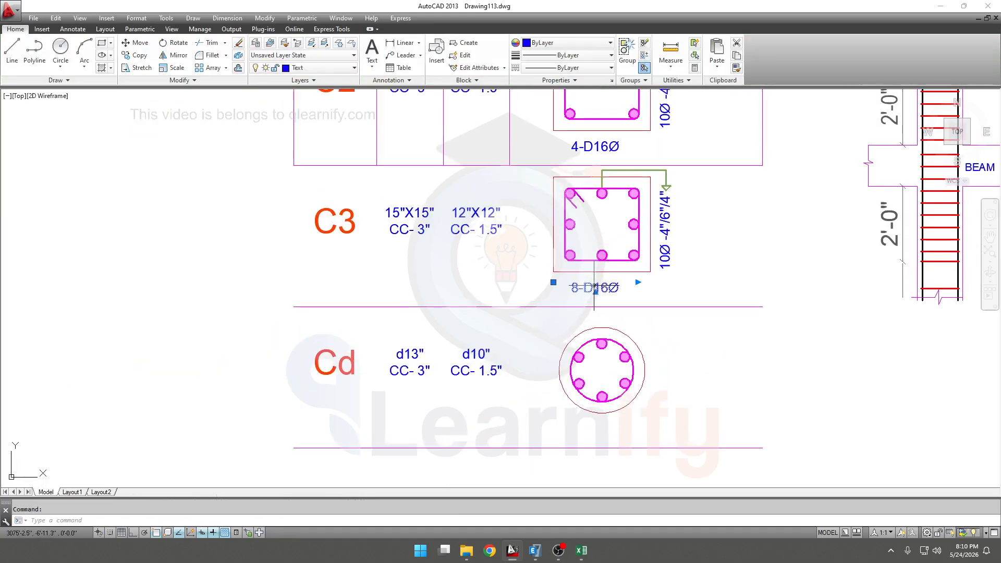
type("co")
key("Return")
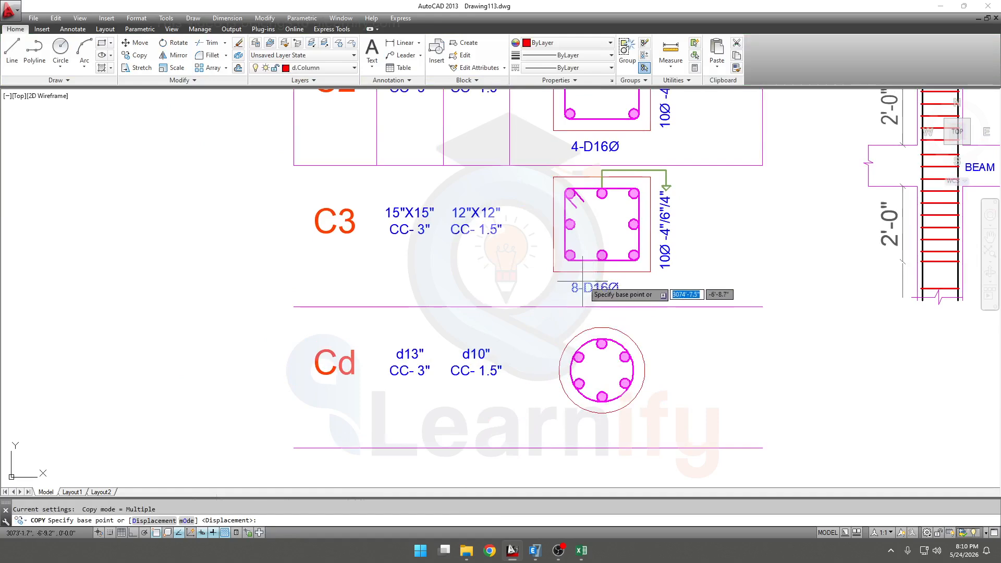
left_click(599, 282)
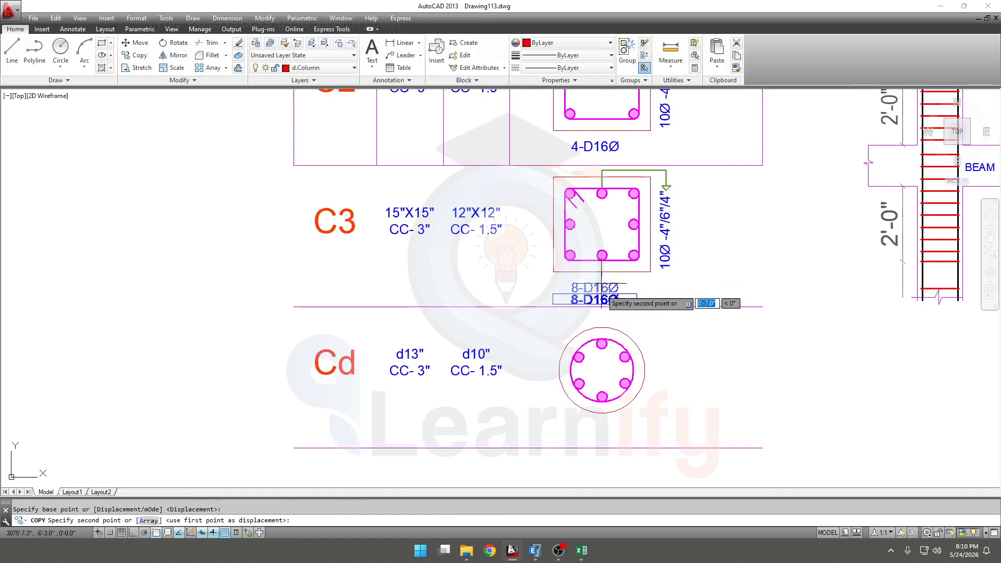
left_click(602, 423)
key("Escape")
Change the copied bar label below the Cd section to 6-D12Ø.
scroll(606, 431, "up", 2)
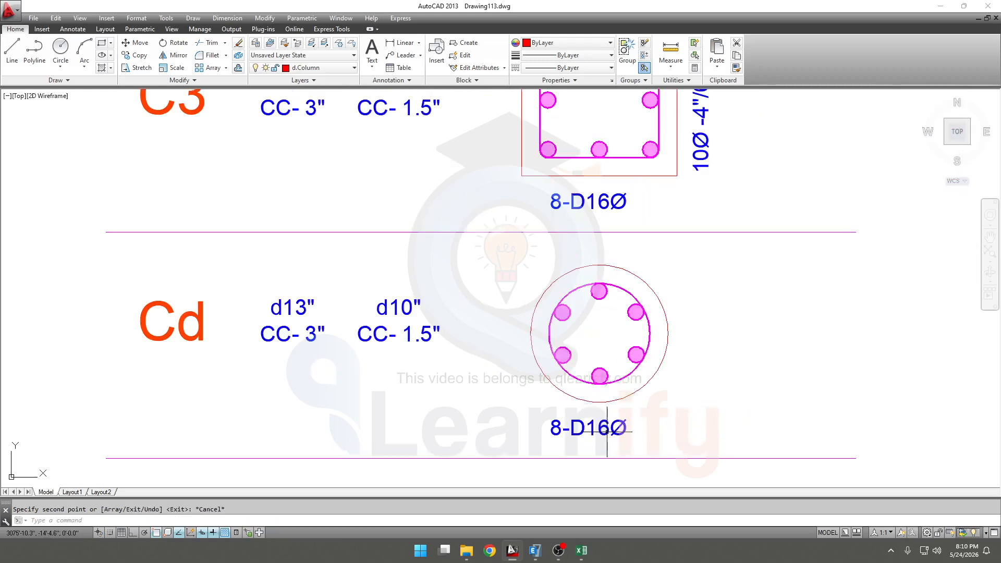
double_click(573, 429)
left_click_drag(551, 430, 604, 429)
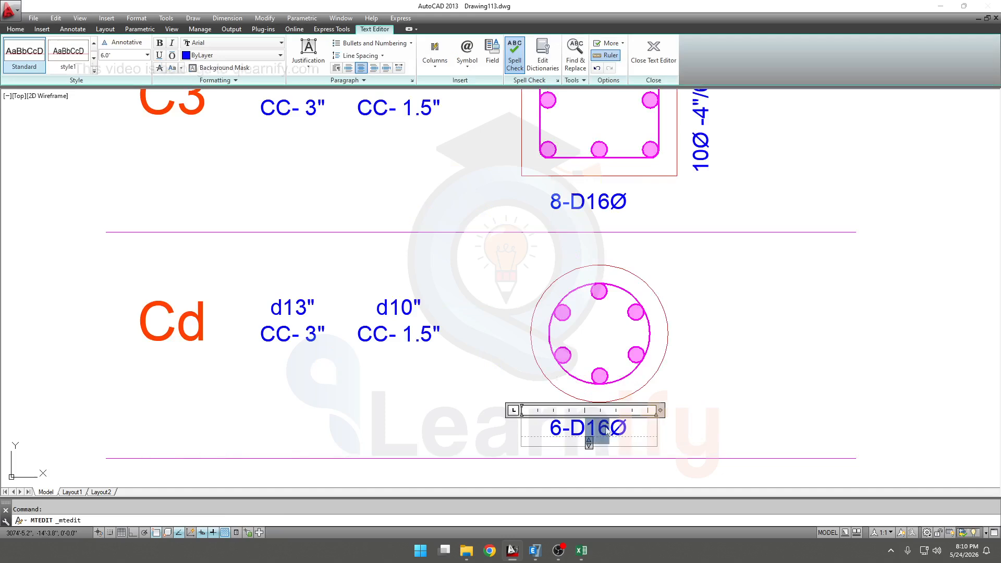
type("12")
left_click(751, 356)
scroll(750, 356, "down", 2)
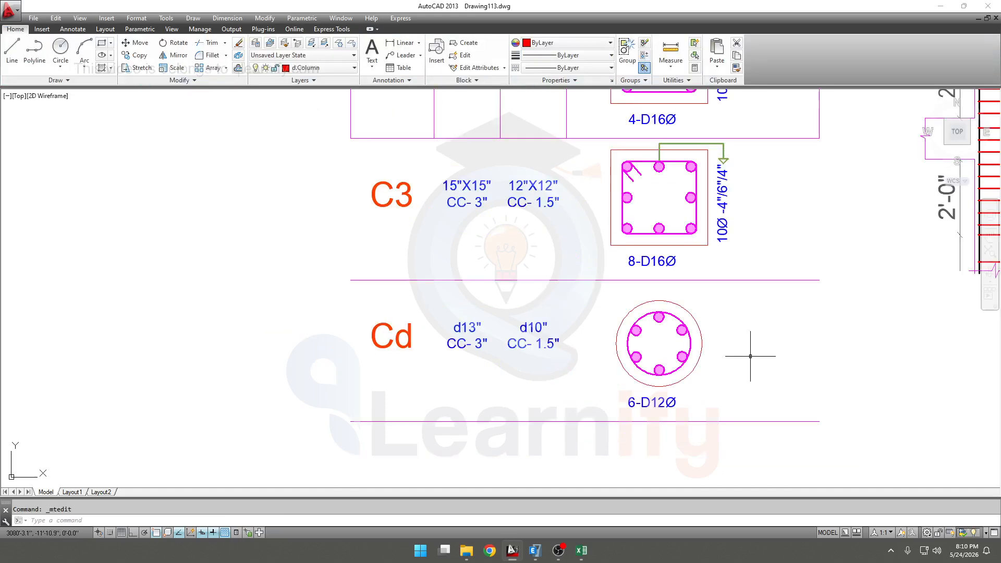
middle_click_drag(750, 356, 700, 425)
scroll(687, 242, "up", 1)
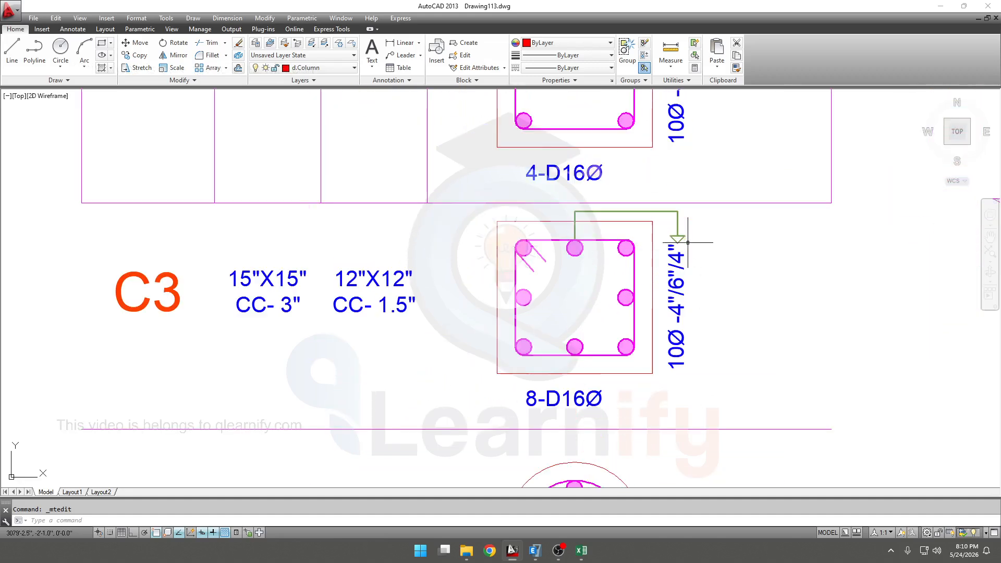
Copy C3's tie leader and 10Ø -4"/6"/4" label to the Cd section, from C3's upper middle bar to Cd's top bar.
left_click(702, 232)
left_click(668, 293)
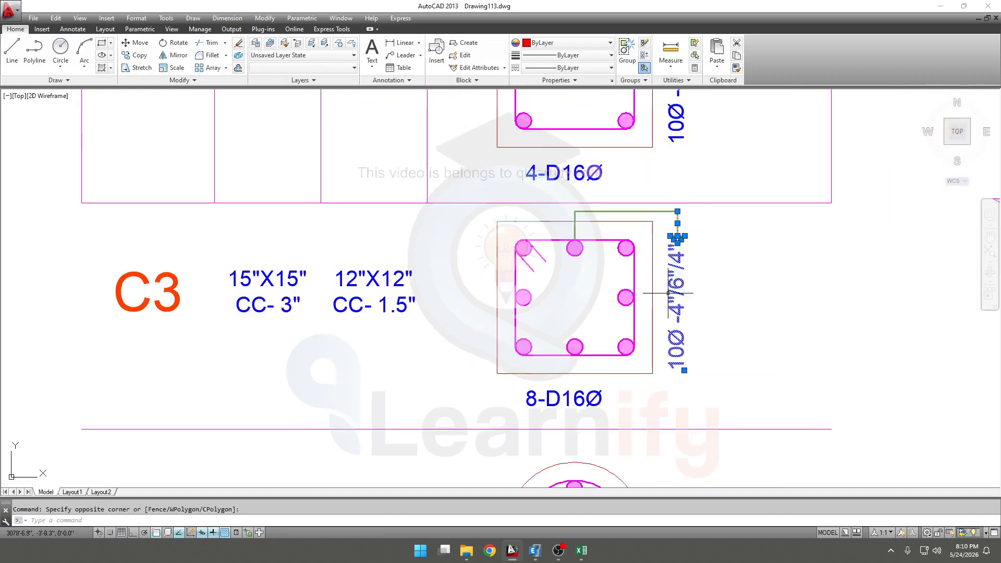
left_click(667, 210)
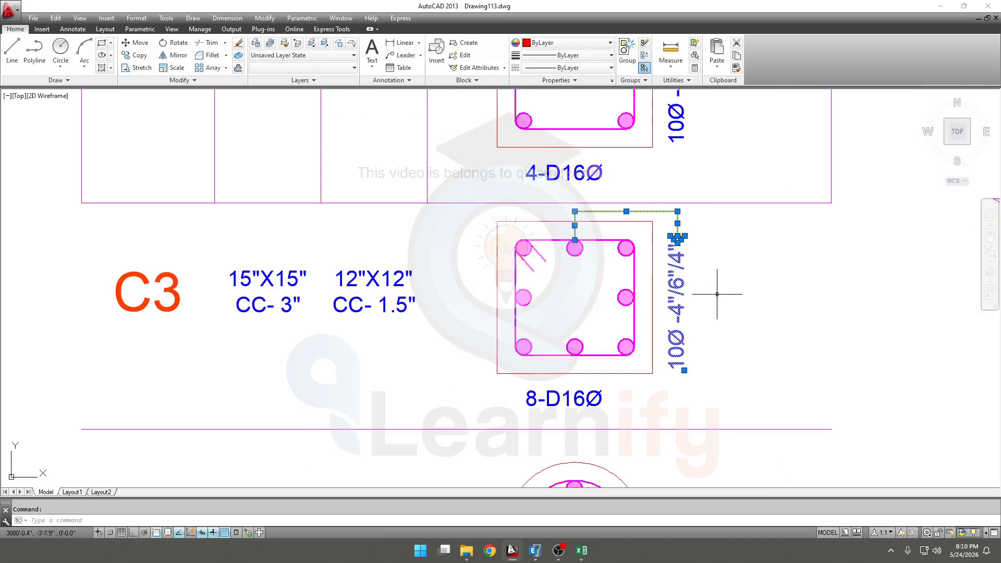
type("co")
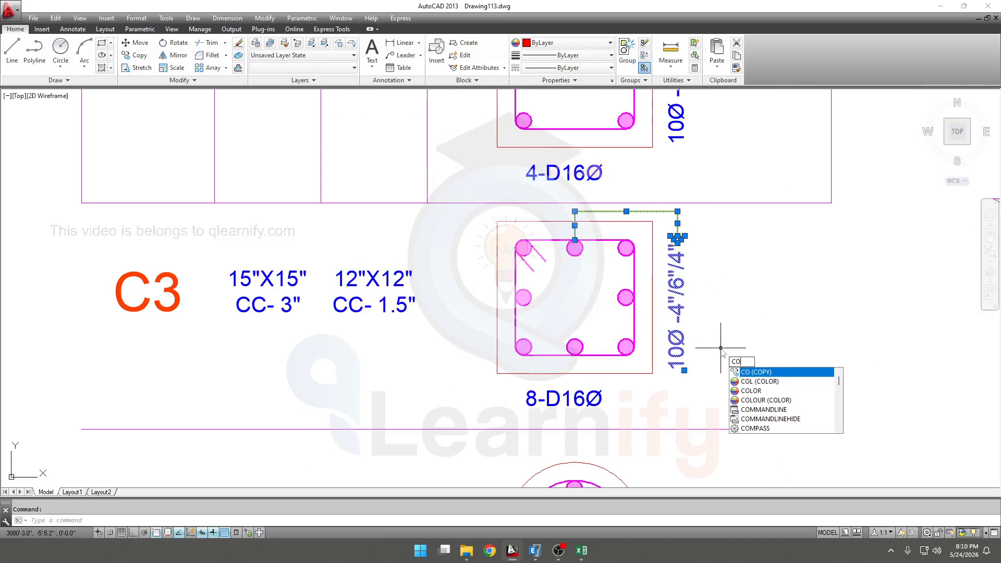
key("Return")
left_click(575, 248)
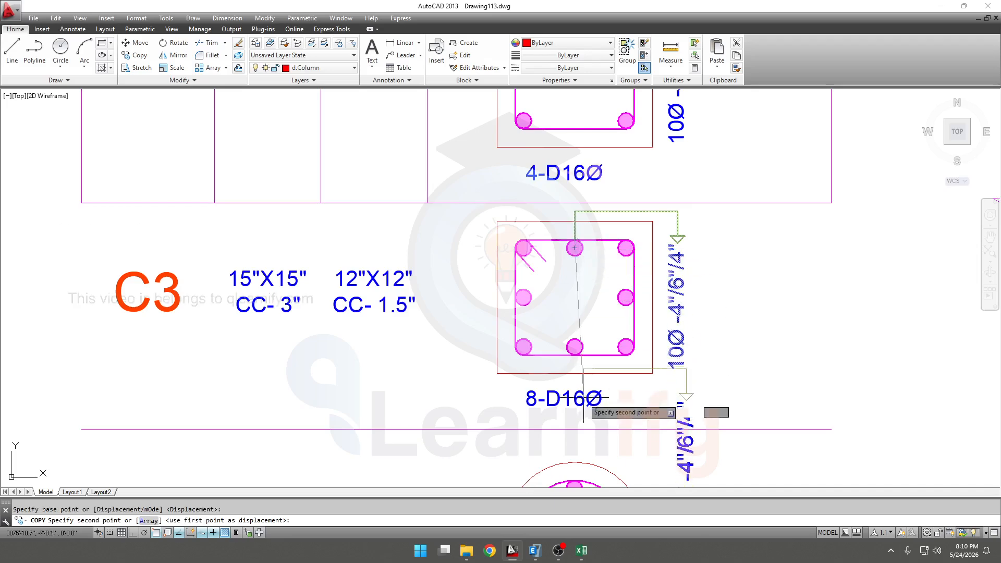
middle_click_drag(575, 425, 575, 371)
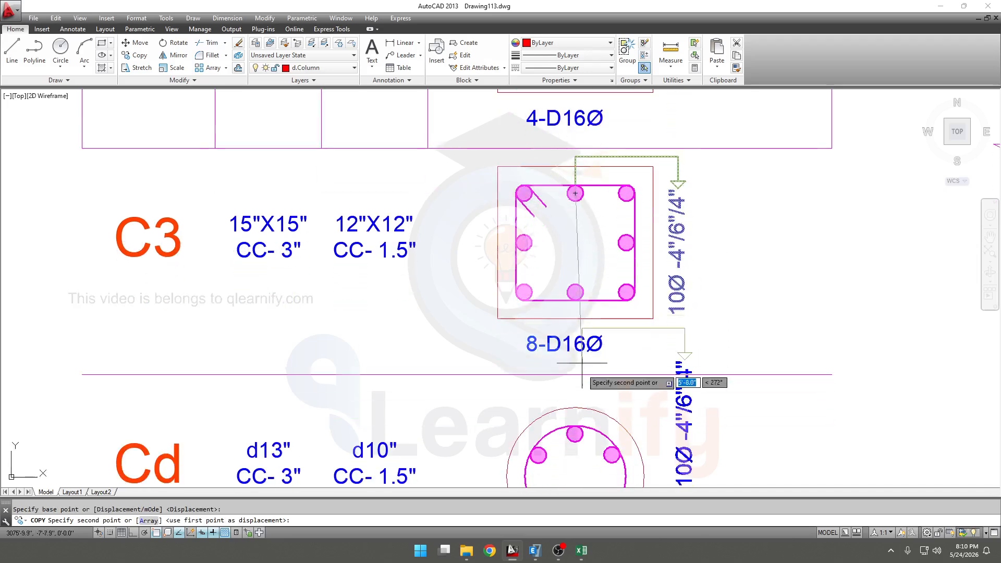
left_click(575, 434)
scroll(647, 365, "down", 3)
key("Escape")
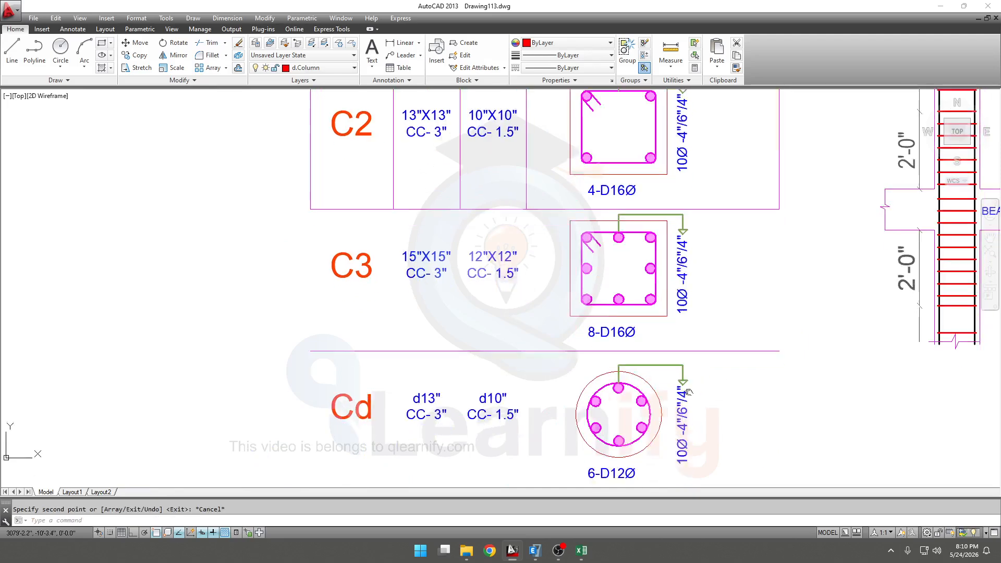
Change the copied tie label beside the Cd section to 10Ø -3" (Pitch).
scroll(671, 425, "up", 3)
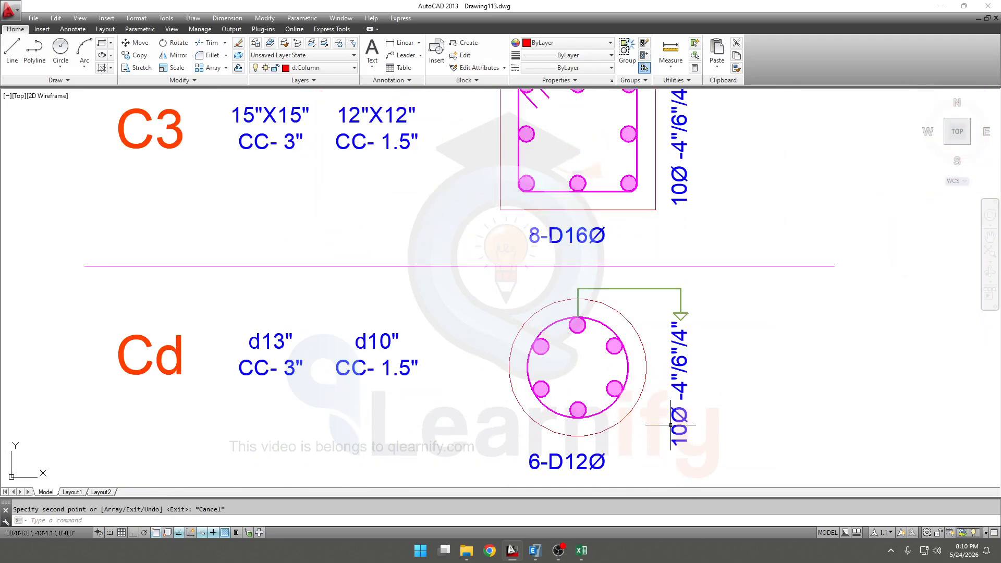
double_click(684, 392)
left_click(788, 449)
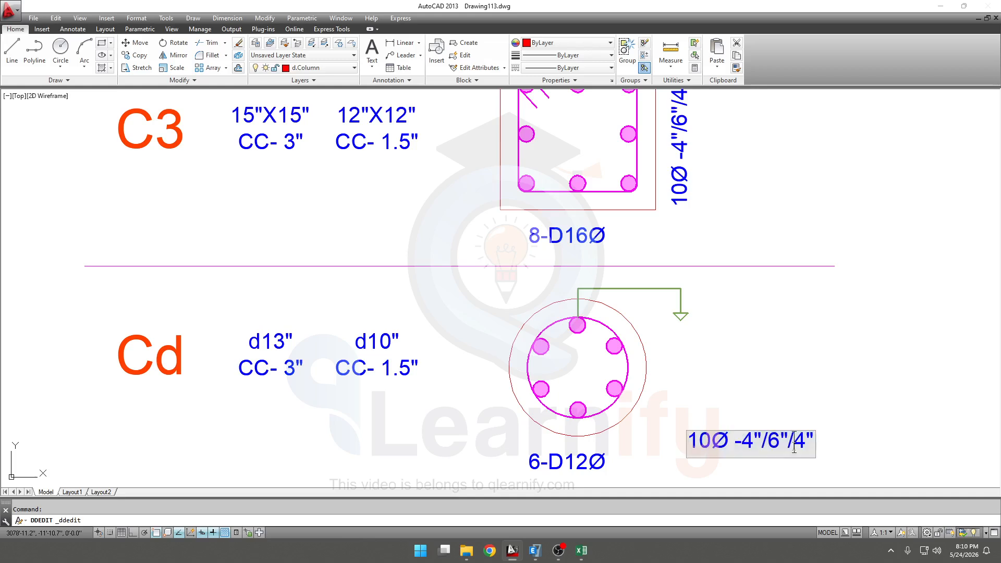
left_click_drag(809, 442, 753, 440)
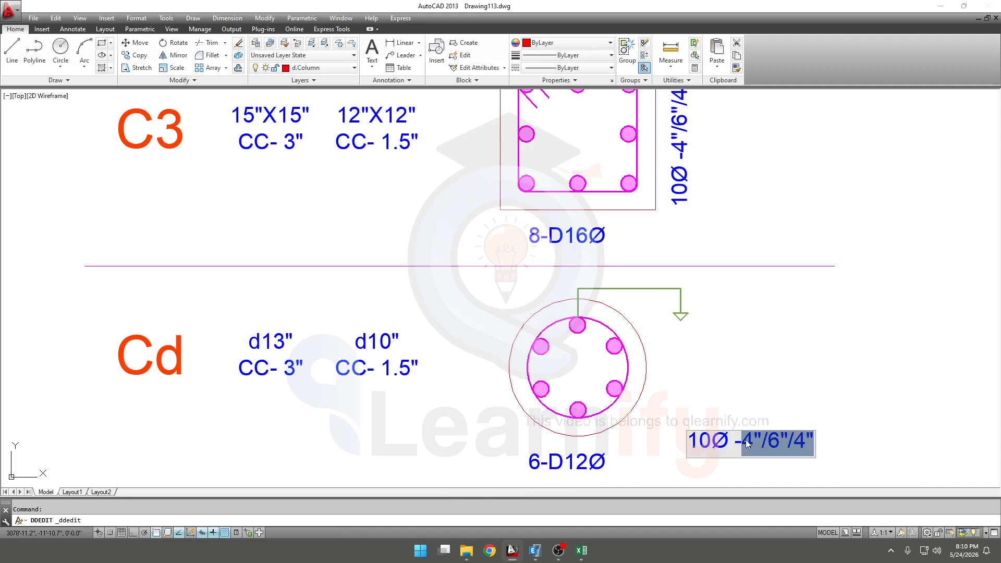
type("3")
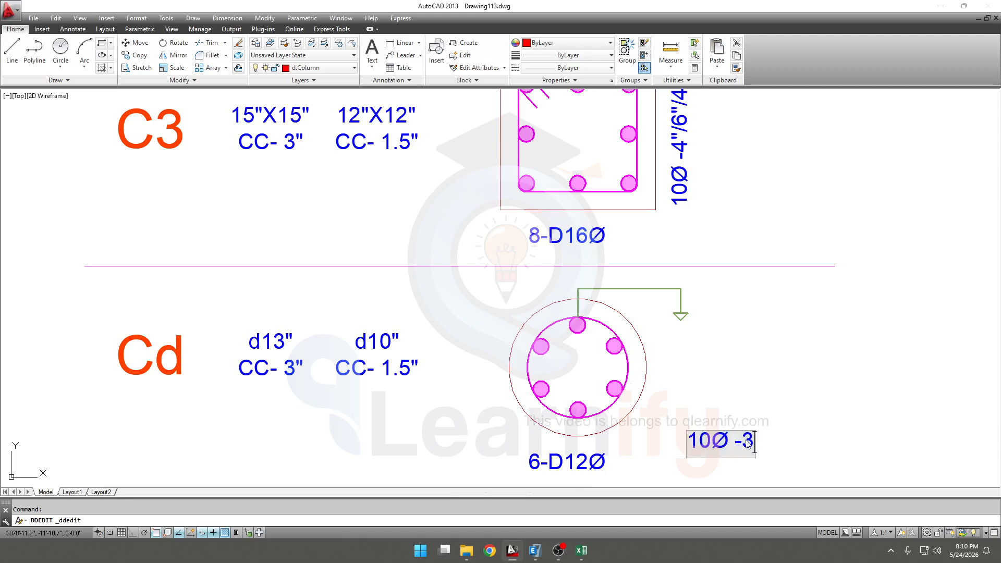
type("\" (")
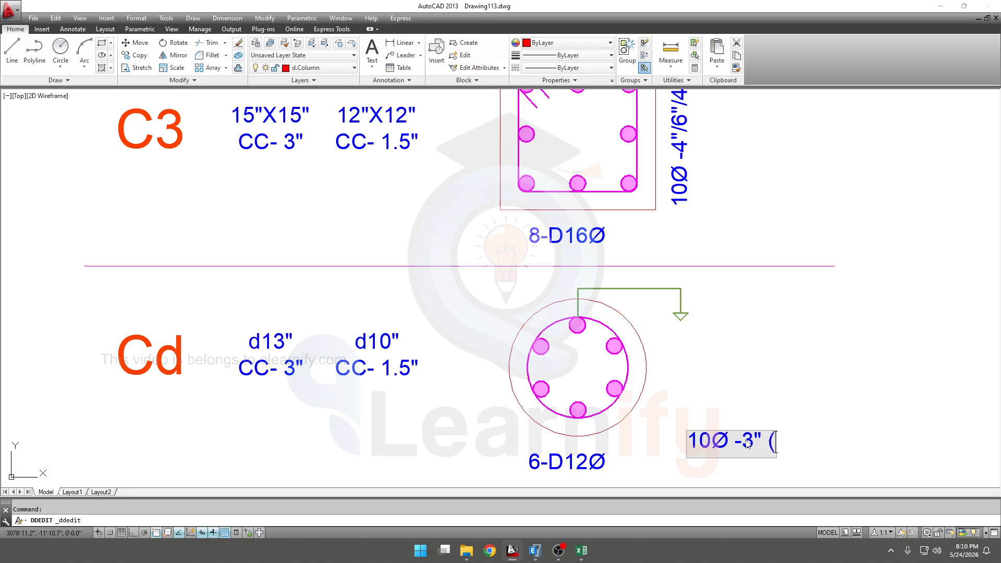
type("Pitch")
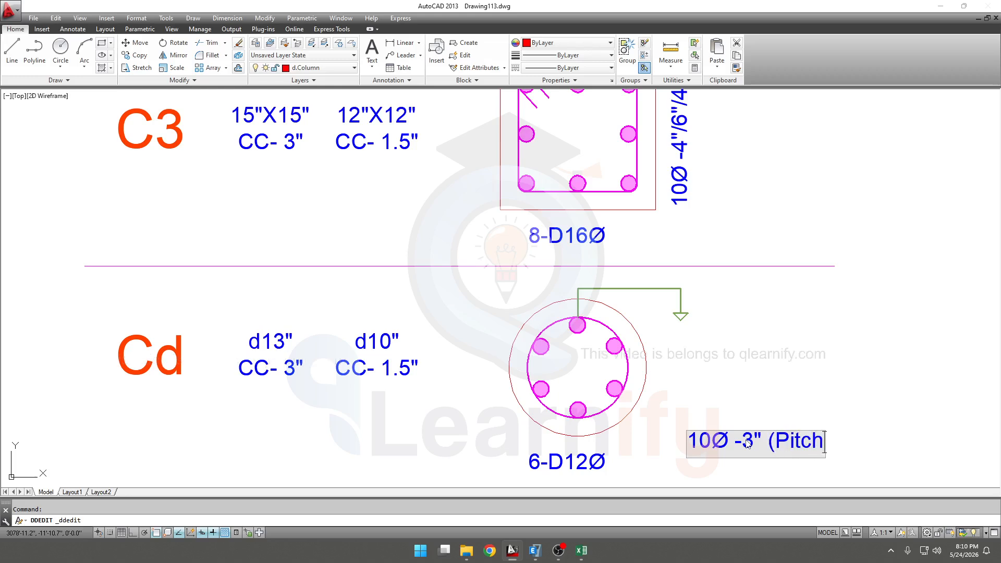
type(")")
key("Return")
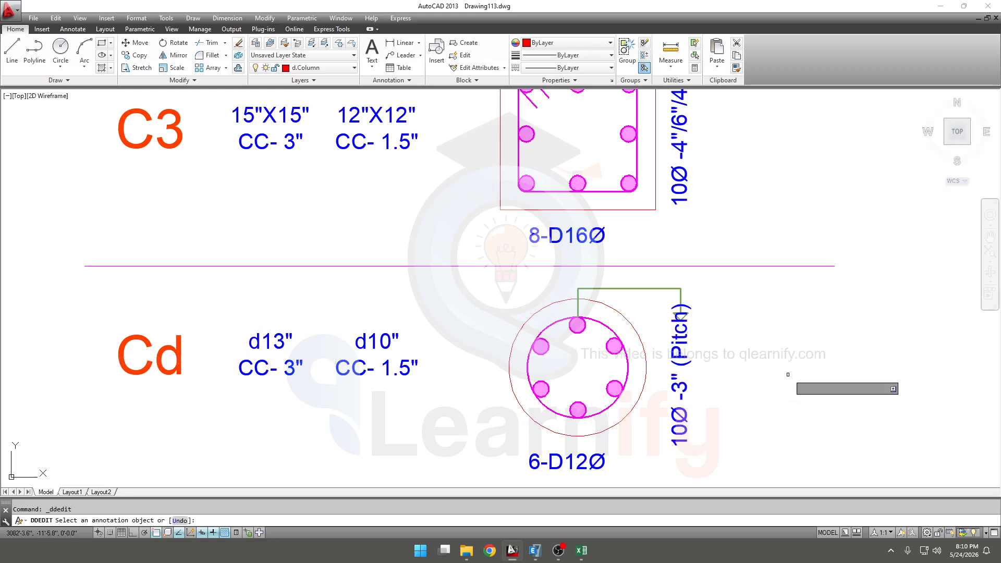
key("Escape")
Nudge the Cd tie label downward until it clears the leader's arrowhead.
left_click(683, 415)
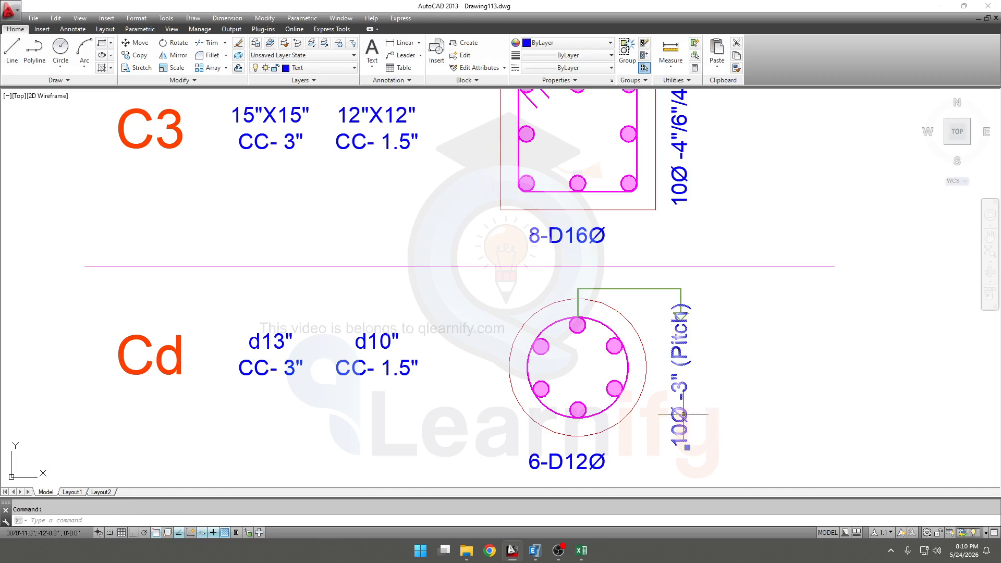
key("ctrl+Down")
key("ctrl+Down")
key("ctrl+Down")
key("ctrl+Down")
key("ctrl+Down")
key("ctrl+Down")
key("ctrl+Down")
key("ctrl+Down")
key("ctrl+Down")
key("ctrl+Down")
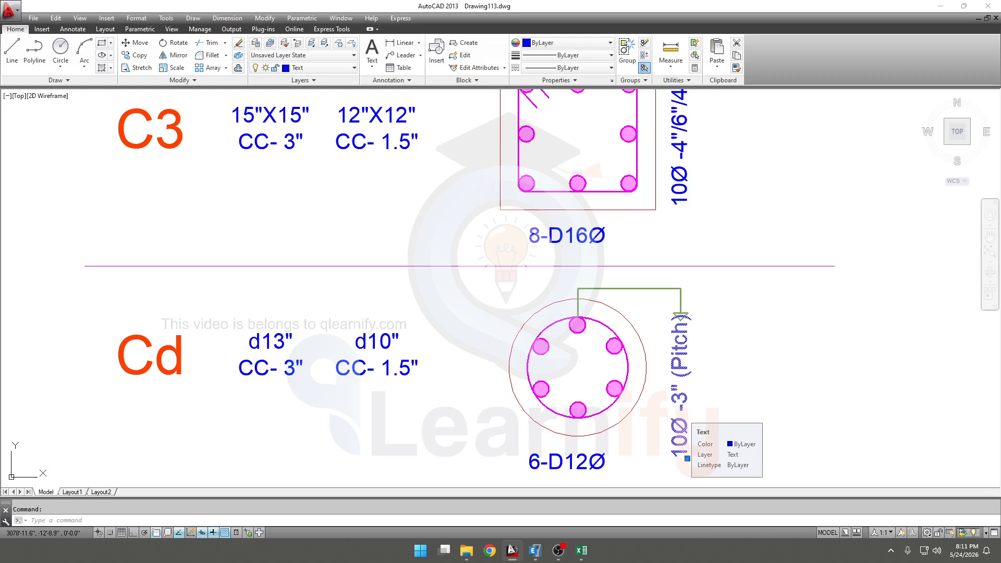
key("ctrl+Down")
key("ctrl+Down")
key("ctrl+Down")
key("ctrl+Down")
key("ctrl+Down")
key("ctrl+Down")
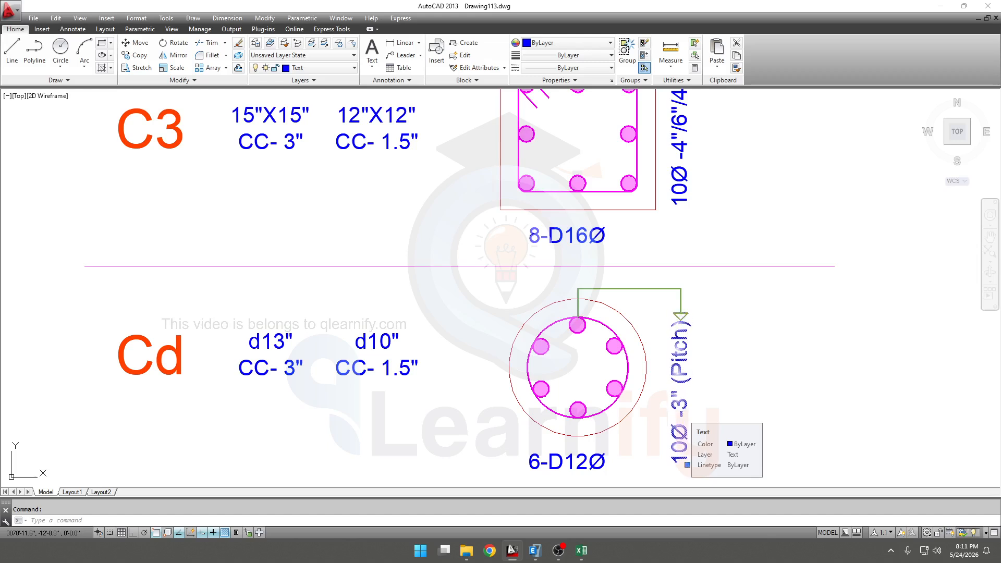
key("ctrl+Down")
key("Escape")
Turn on Ortho and stretch the schedule's left border line down to the bottom line of the Cd row.
scroll(831, 364, "down", 2)
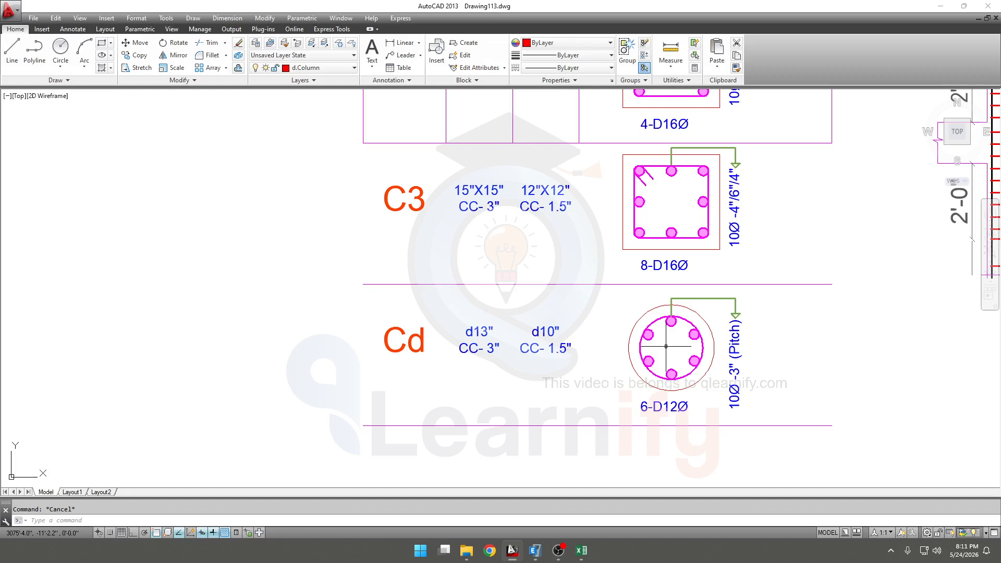
scroll(579, 355, "down", 1)
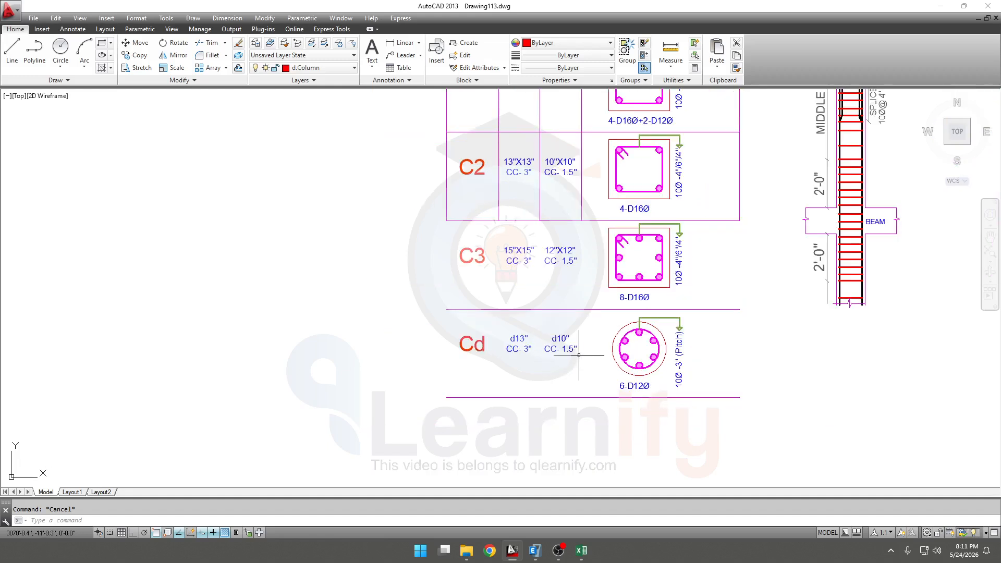
middle_click_drag(579, 354, 592, 359)
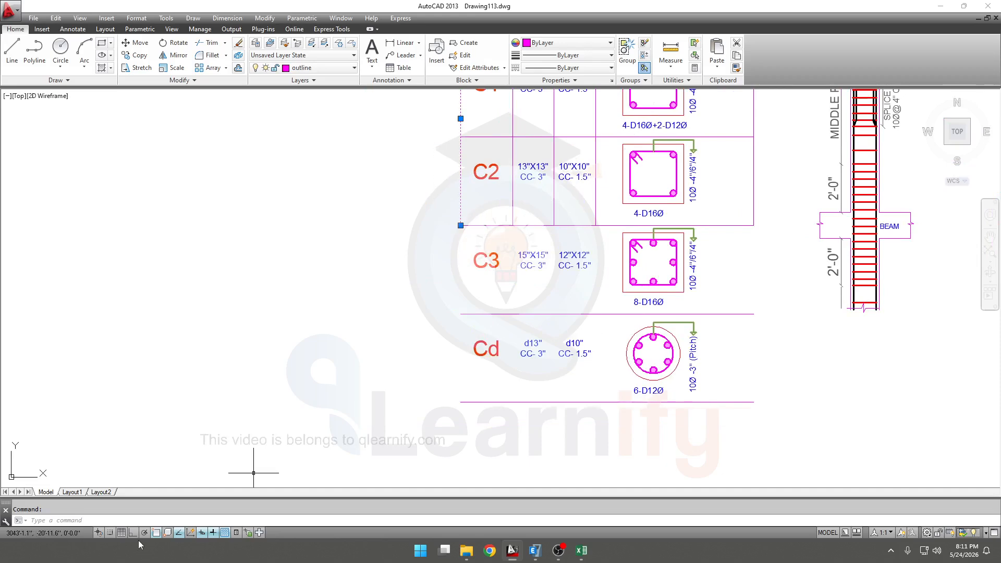
left_click(133, 532)
left_click(460, 226)
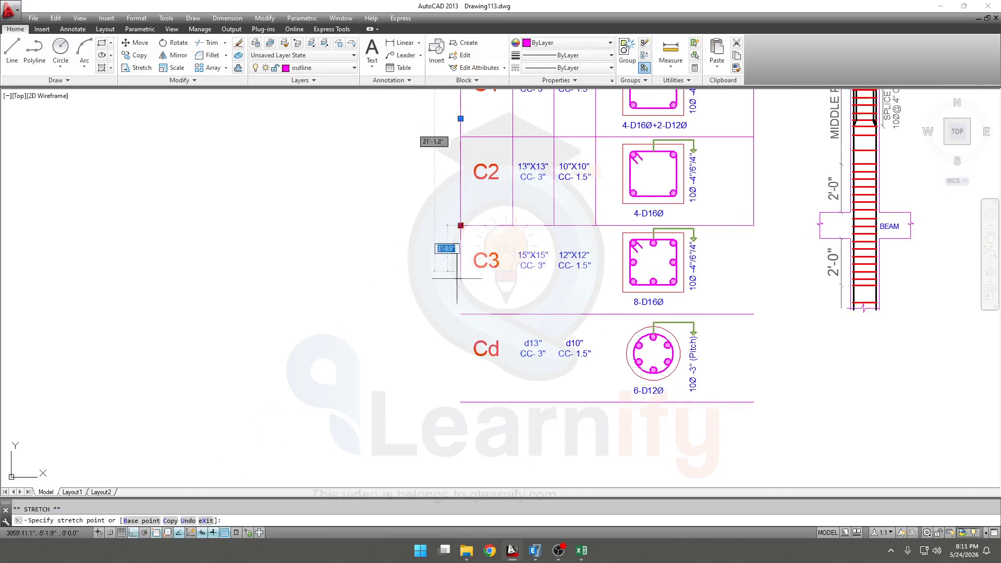
left_click(460, 402)
Stretch the three inner vertical divider lines of the schedule down to the bottom line of the Cd row.
left_click(513, 209)
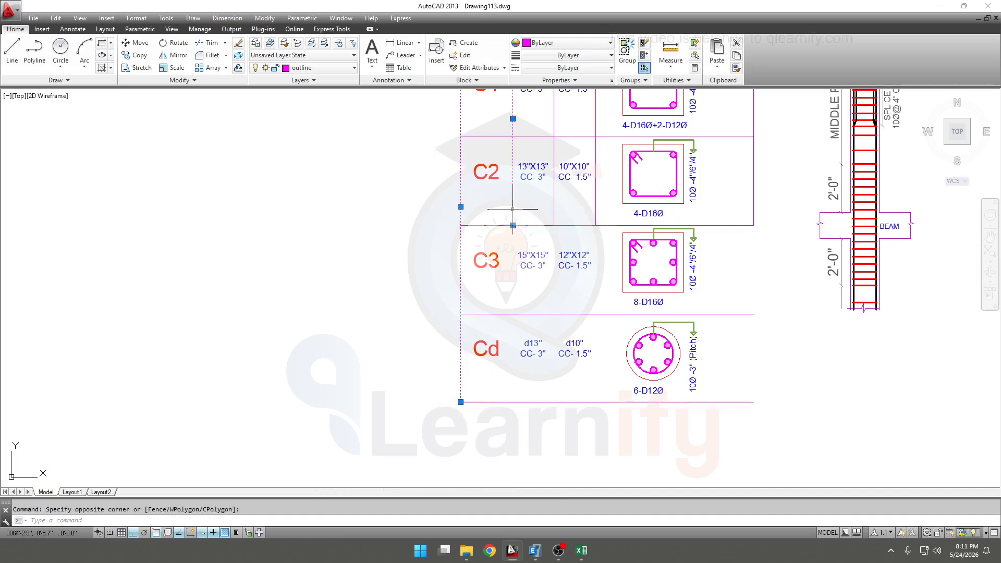
left_click(513, 226)
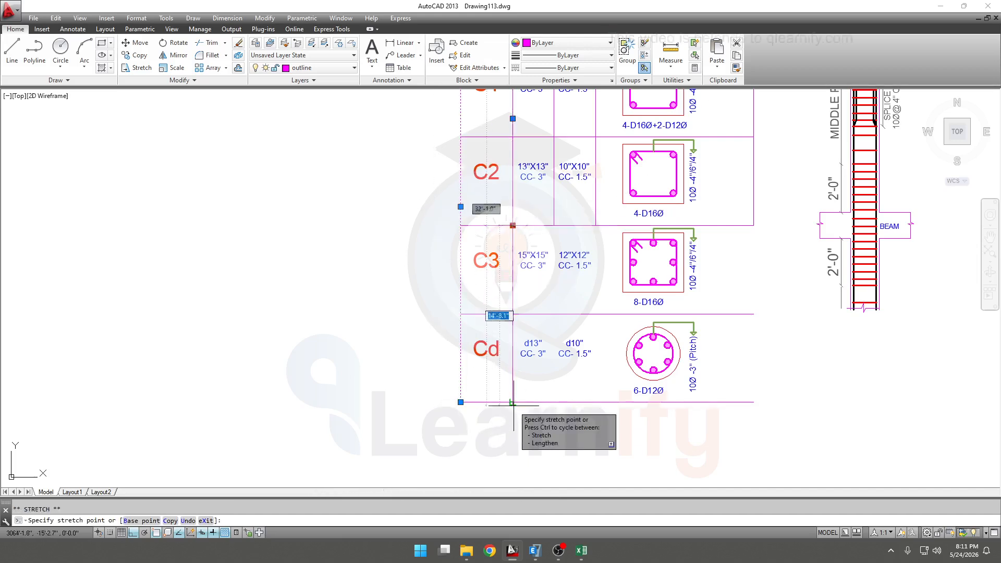
left_click(512, 402)
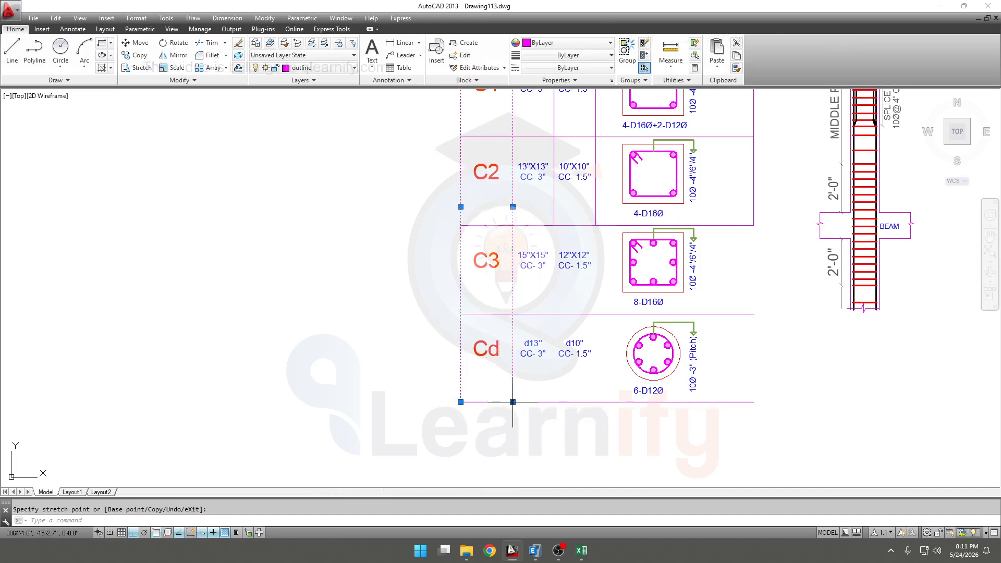
left_click(558, 221)
left_click(550, 228)
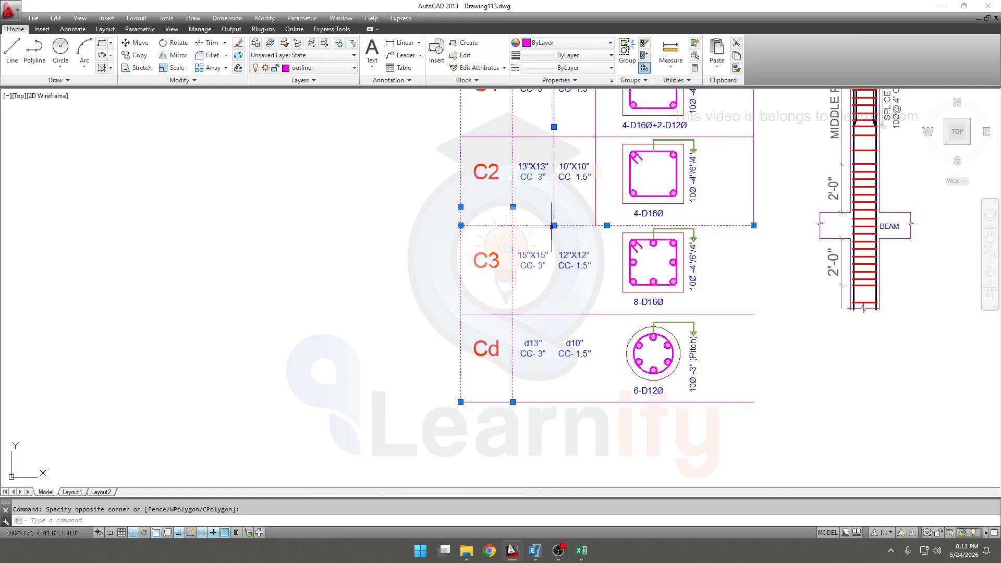
key("Escape")
left_click(553, 213)
left_click(554, 225)
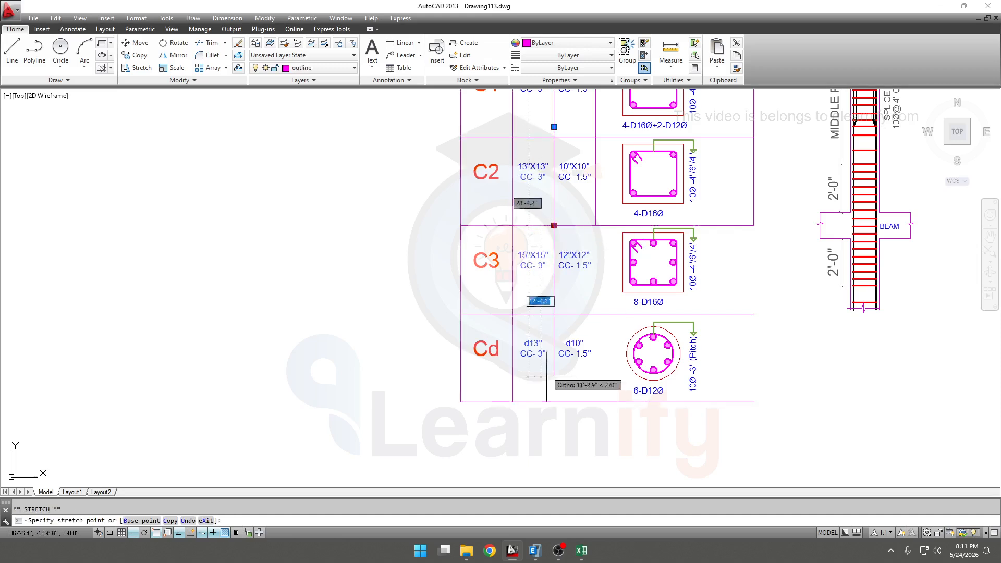
key("Escape")
key("Escape")
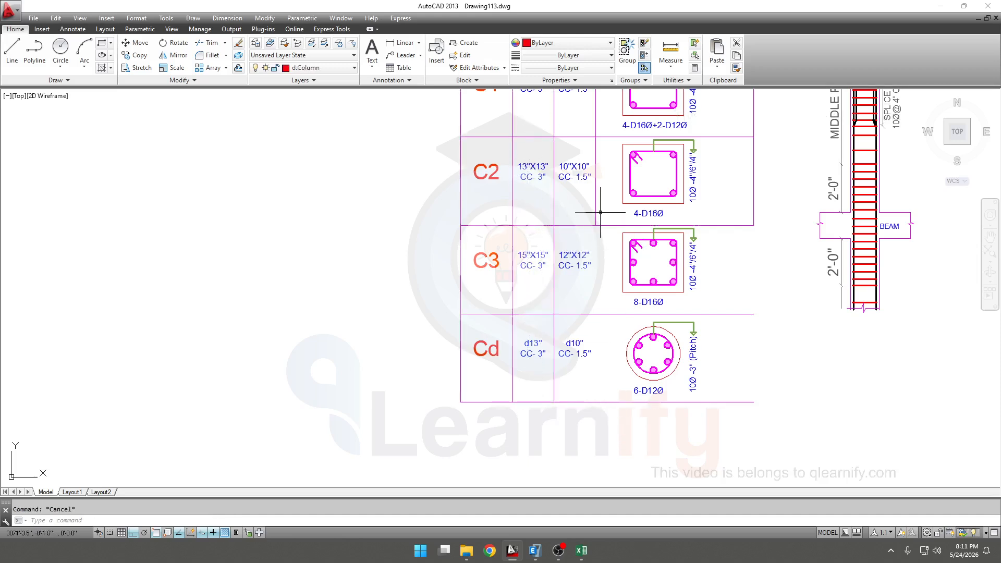
left_click(595, 225)
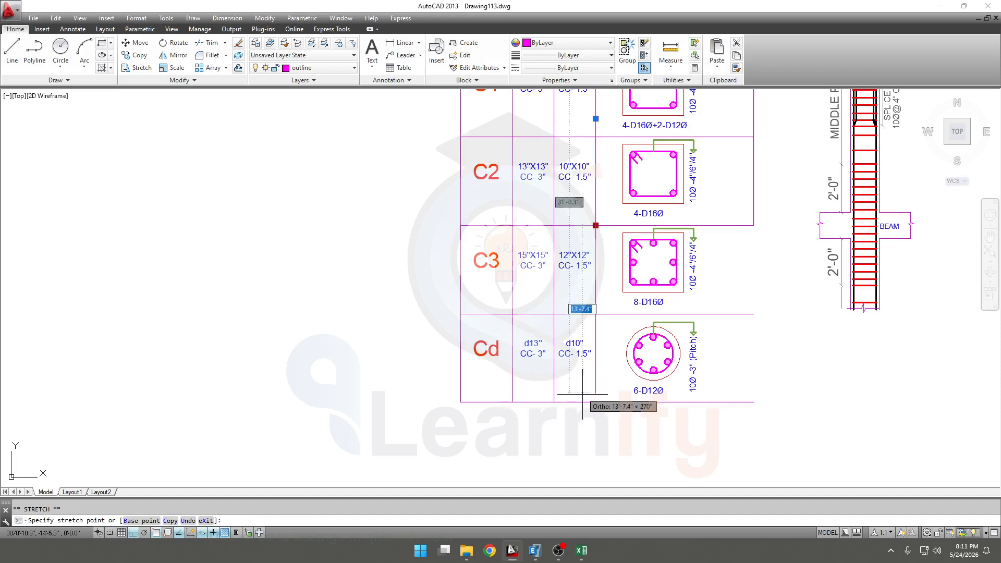
key("Escape")
key("Escape")
Stretch the schedule's right border line down to the end of the Cd row's bottom line.
left_click(754, 211)
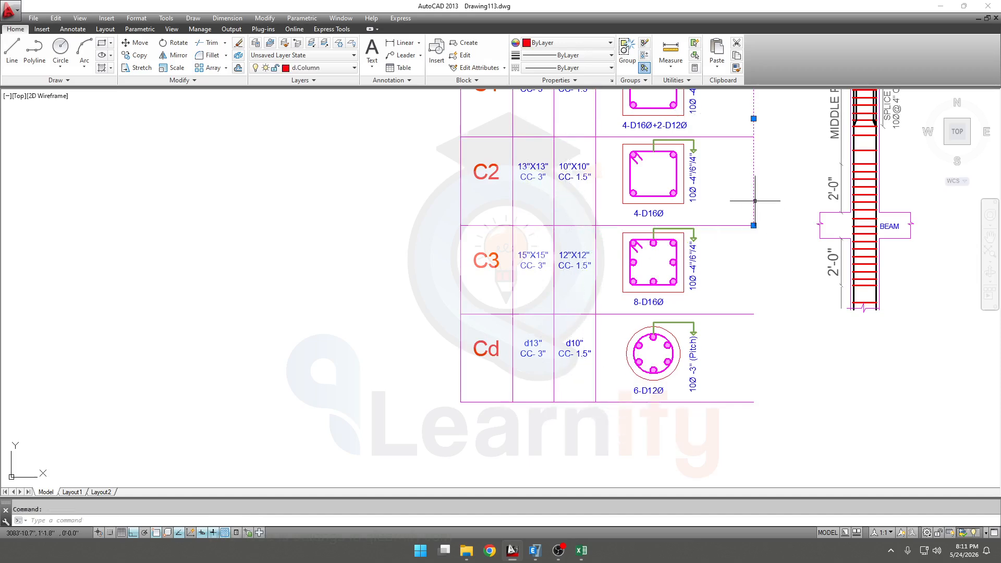
left_click(753, 225)
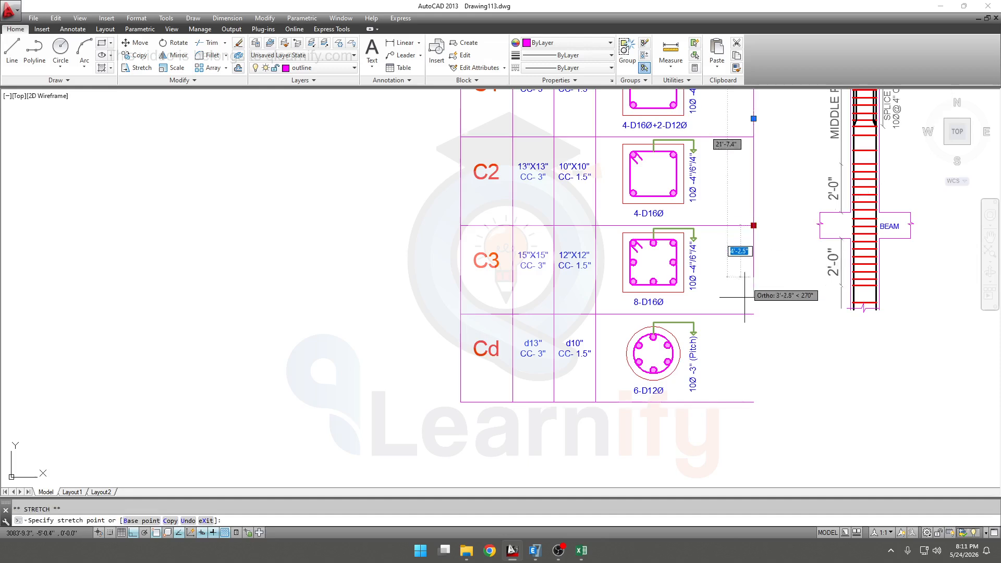
left_click(753, 402)
key("Escape")
Select the whole column tie spacing detail and nudge it down and slightly left to sit alongside the column schedule.
scroll(837, 354, "down", 1)
middle_click_drag(829, 354, 682, 396)
middle_click_drag(754, 223, 739, 243)
left_click(734, 109)
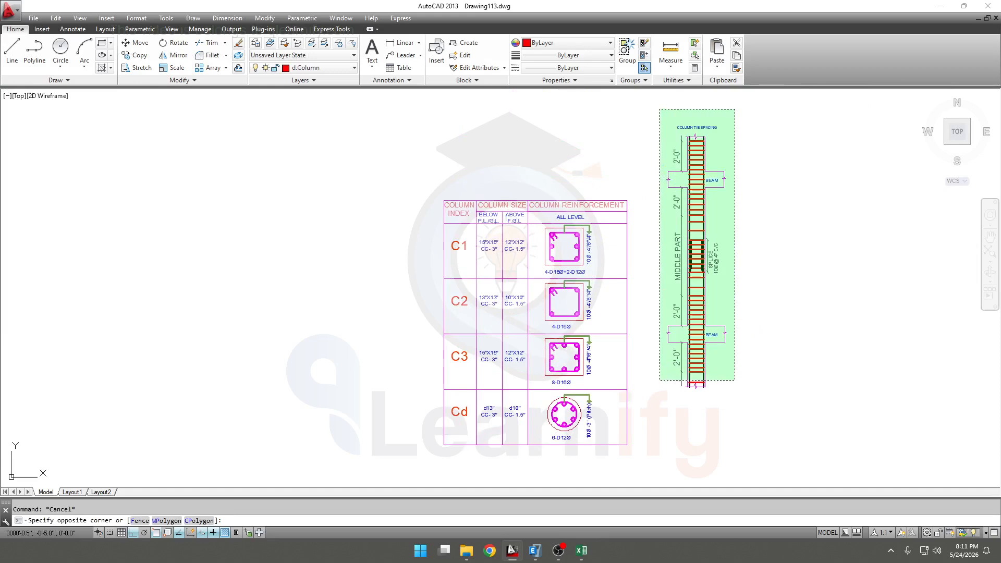
left_click(656, 410)
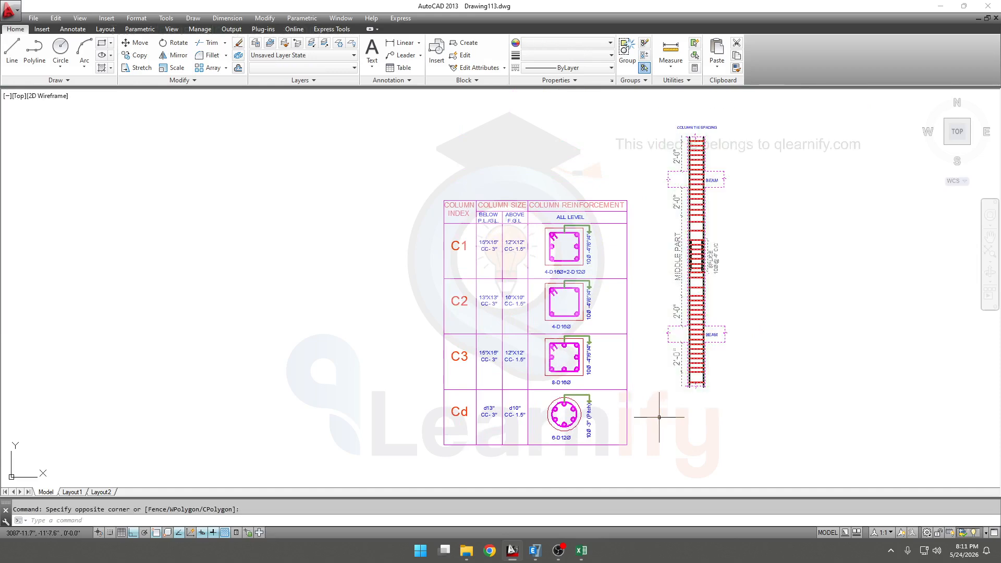
key("ctrl+Down")
key("ctrl+Down")
key("ctrl+Down")
key("ctrl+Down")
key("ctrl+Down")
key("ctrl+Down")
key("ctrl+Down")
key("ctrl+Down")
key("ctrl+Down")
key("ctrl+Down")
key("ctrl+Down")
key("ctrl+Down")
key("ctrl+Down")
key("ctrl+Down")
key("ctrl+Down")
key("ctrl+Down")
key("ctrl+Down")
key("ctrl+Down")
key("ctrl+Down")
key("ctrl+Down")
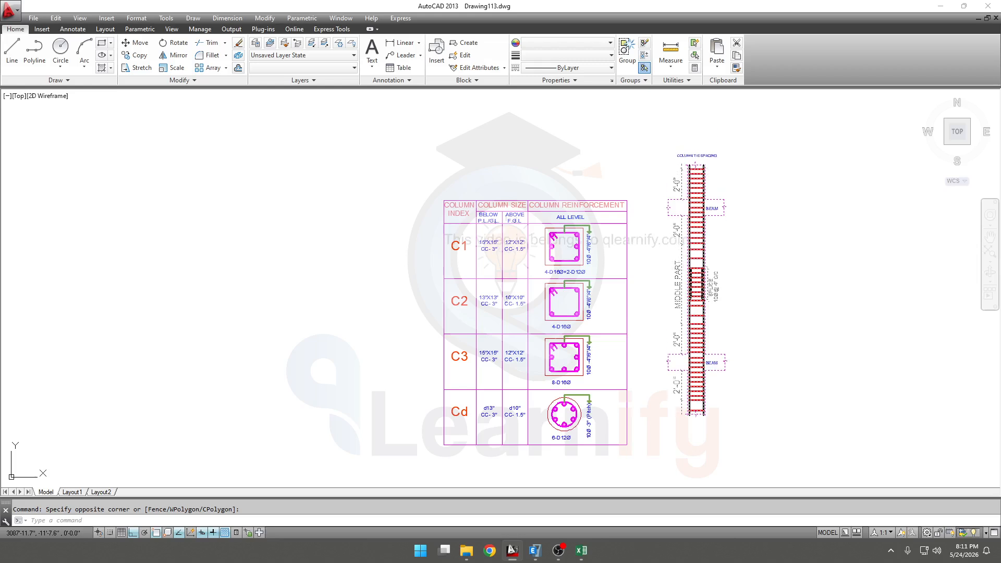
key("ctrl+Down")
key("ctrl+Down")
key("ctrl+Down")
key("ctrl+Down")
key("ctrl+Down")
key("ctrl+Down")
key("ctrl+Down")
key("ctrl+Down")
key("ctrl+Down")
key("ctrl+Down")
key("ctrl+Down")
key("ctrl+Down")
key("ctrl+Down")
key("ctrl+Down")
key("ctrl+Down")
key("ctrl+Left")
key("ctrl+Left")
key("ctrl+Left")
key("ctrl+Left")
key("ctrl+Left")
key("ctrl+Left")
key("ctrl+Left")
key("ctrl+Left")
key("ctrl+Left")
key("ctrl+Left")
key("ctrl+Left")
key("ctrl+Left")
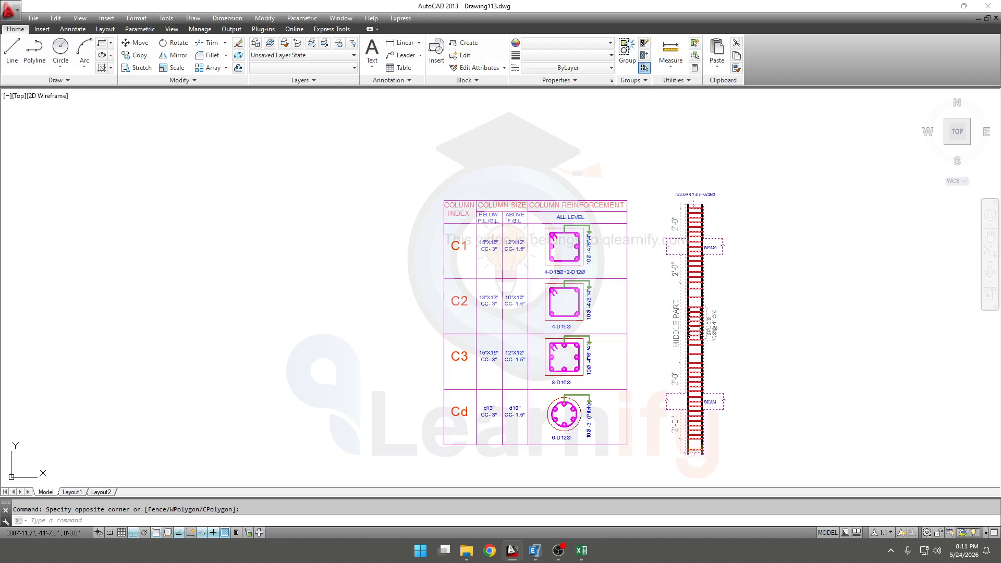
key("ctrl+Left")
key("ctrl+Left")
key("ctrl+Left")
key("ctrl+Up")
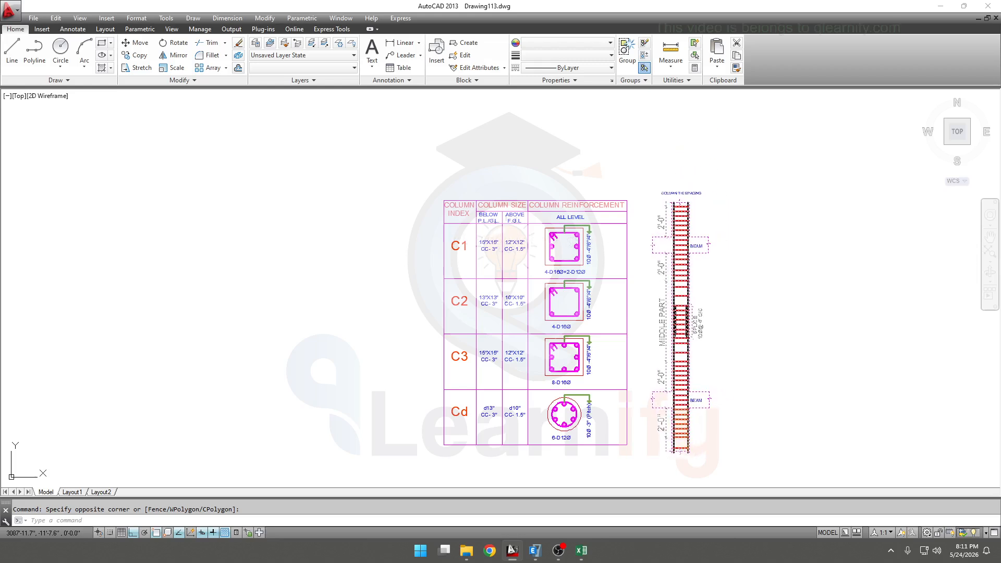
key("ctrl+Right")
key("ctrl+Right")
key("ctrl+Right")
key("Escape")
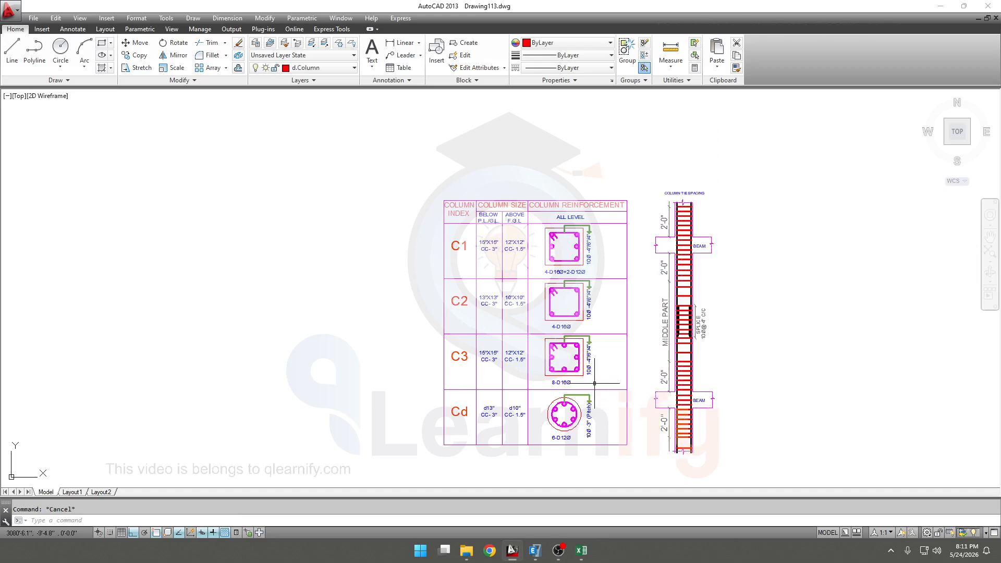
Review the completed column schedule rows C1, C2, C3 and Cd, along with the column tie spacing detail beside them.
scroll(604, 257, "up", 4)
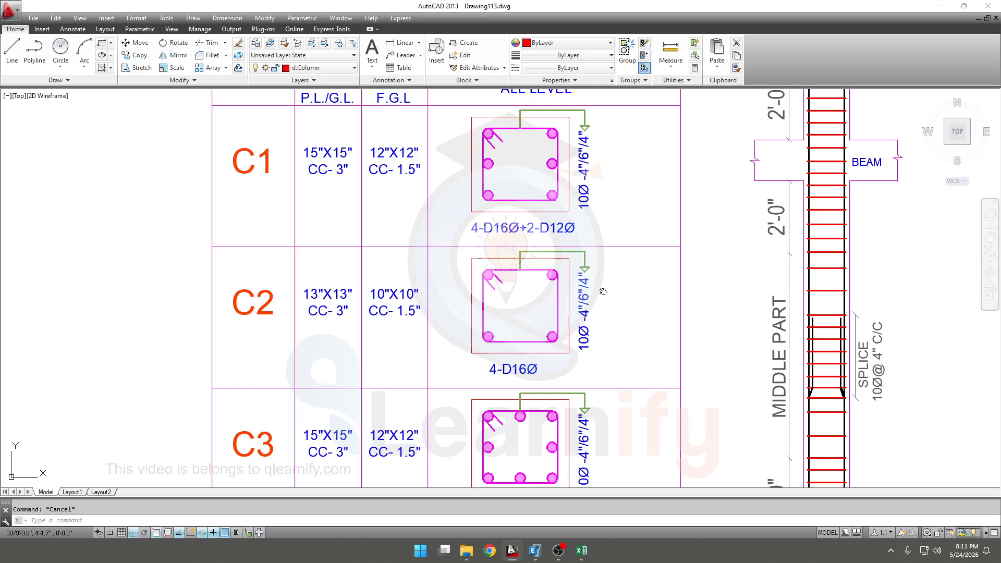
middle_click_drag(602, 292, 602, 292)
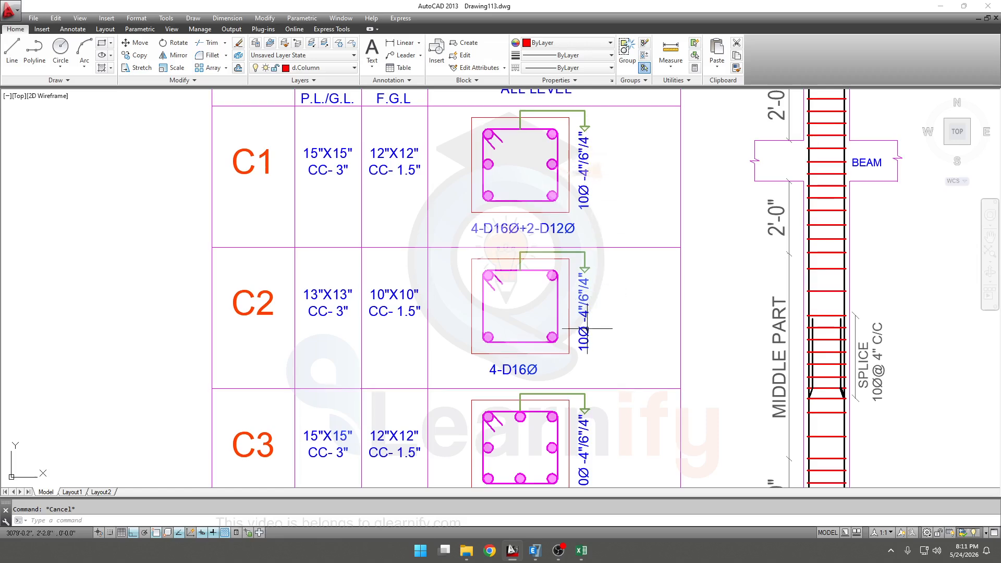
middle_click_drag(605, 343, 605, 257)
scroll(601, 373, "down", 2)
middle_click_drag(454, 279, 458, 247)
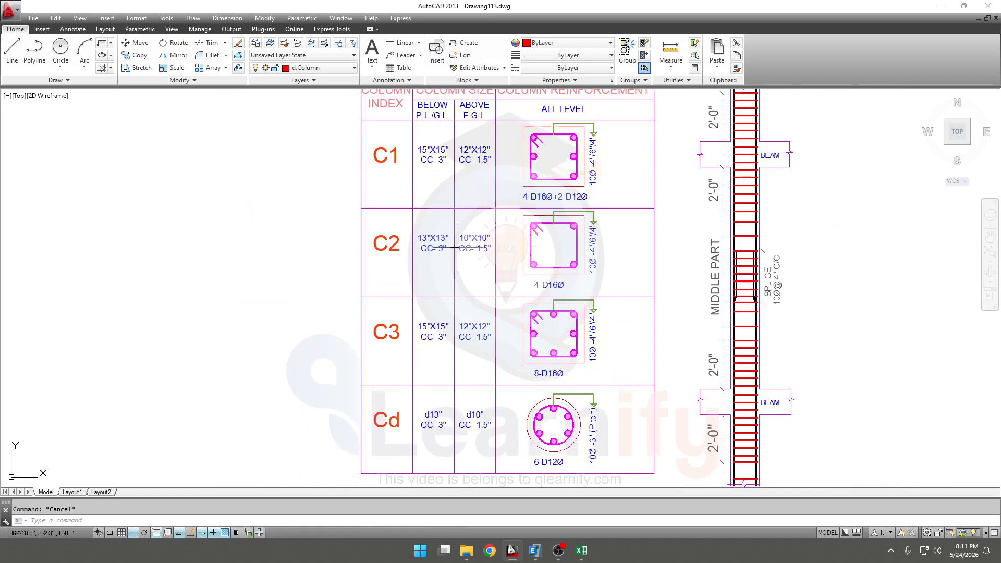
scroll(548, 323, "down", 2)
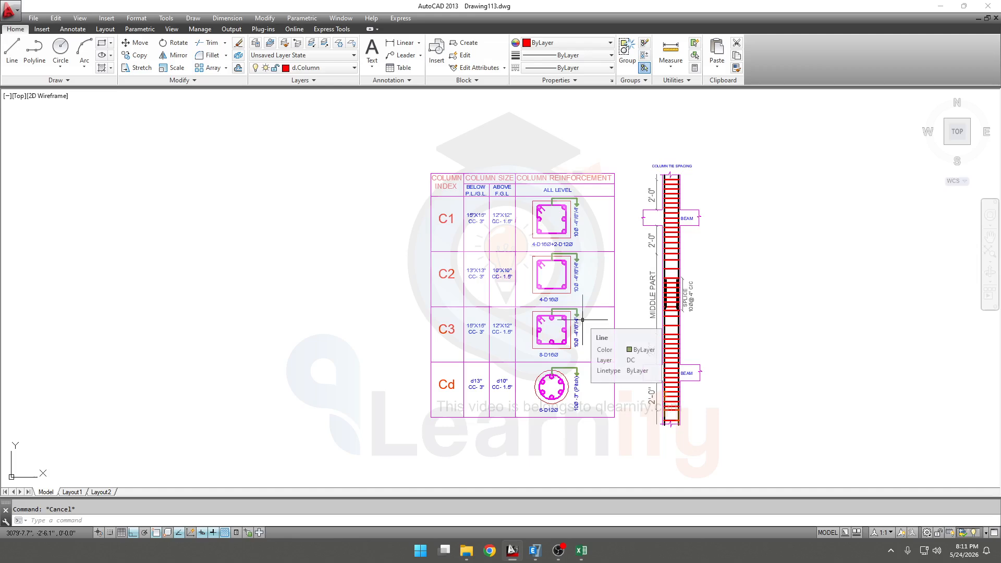
middle_click_drag(589, 395, 589, 346)
middle_click_drag(602, 283, 603, 293)
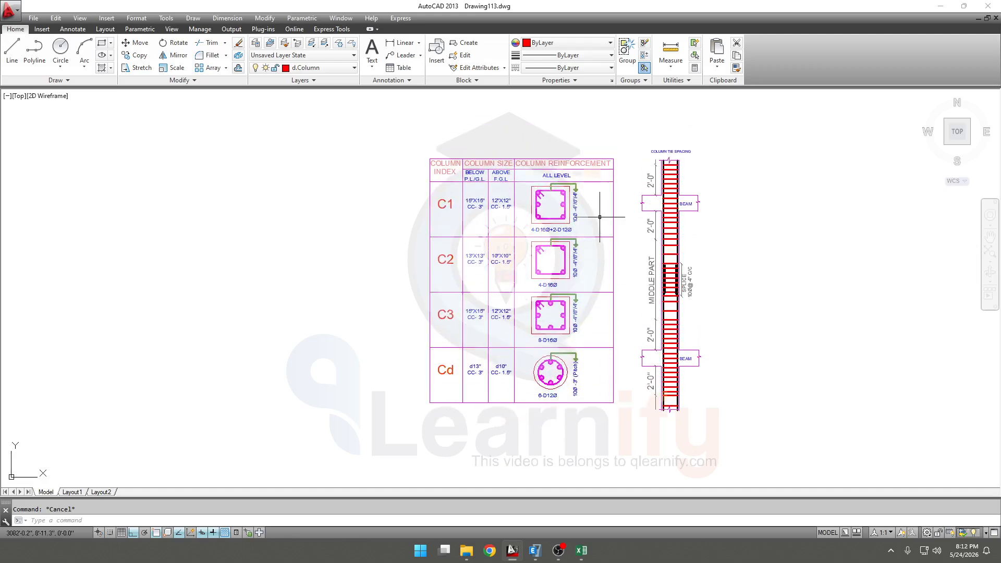
scroll(523, 211, "up", 1)
scroll(832, 282, "down", 1)
middle_click_drag(832, 282, 759, 266)
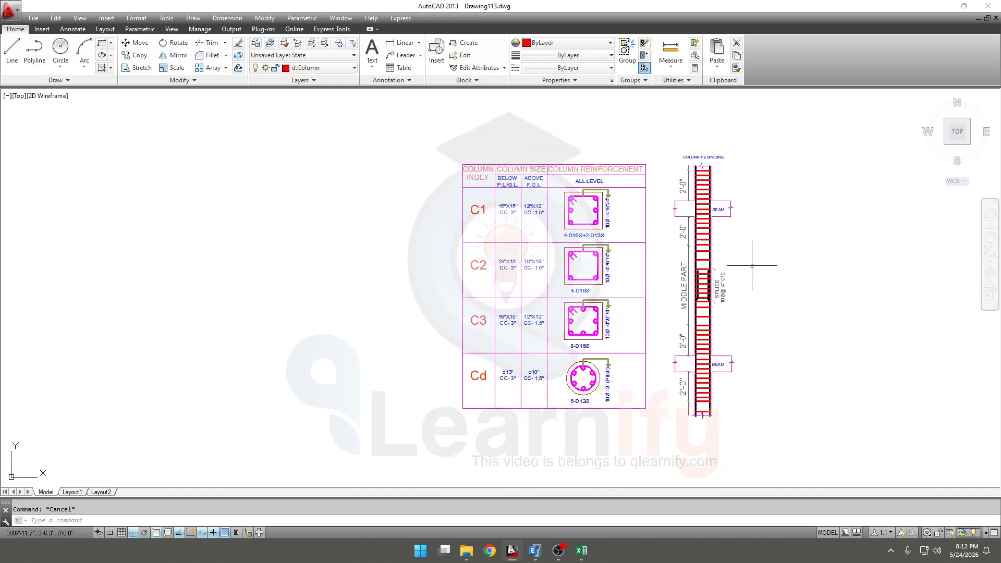
middle_click_drag(775, 398, 776, 410)
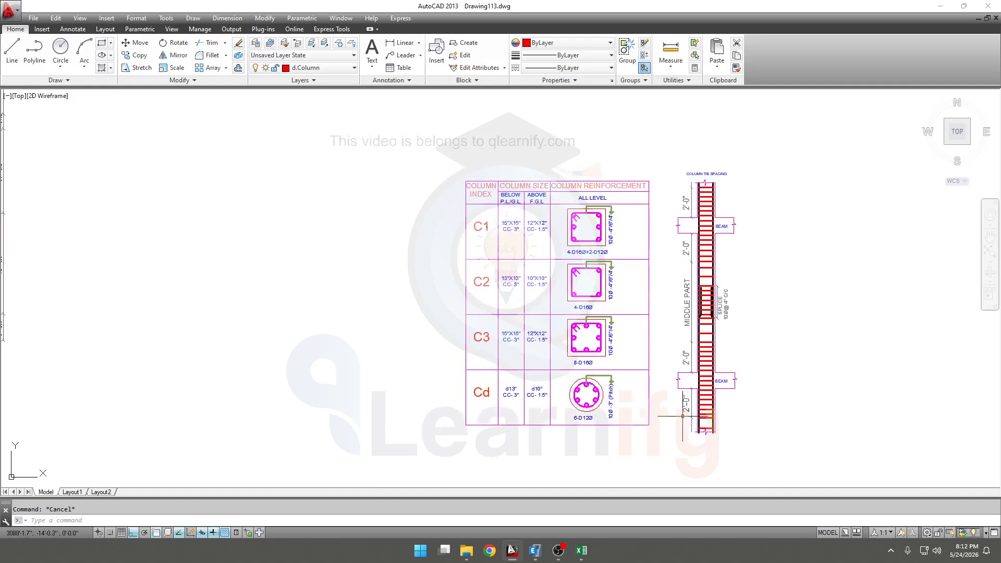
middle_click_drag(683, 416, 649, 434)
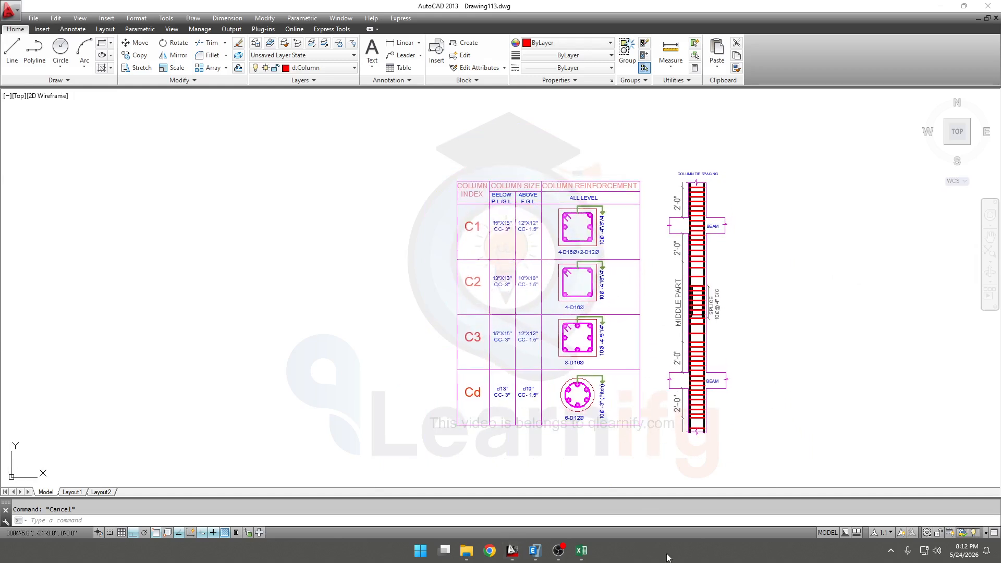